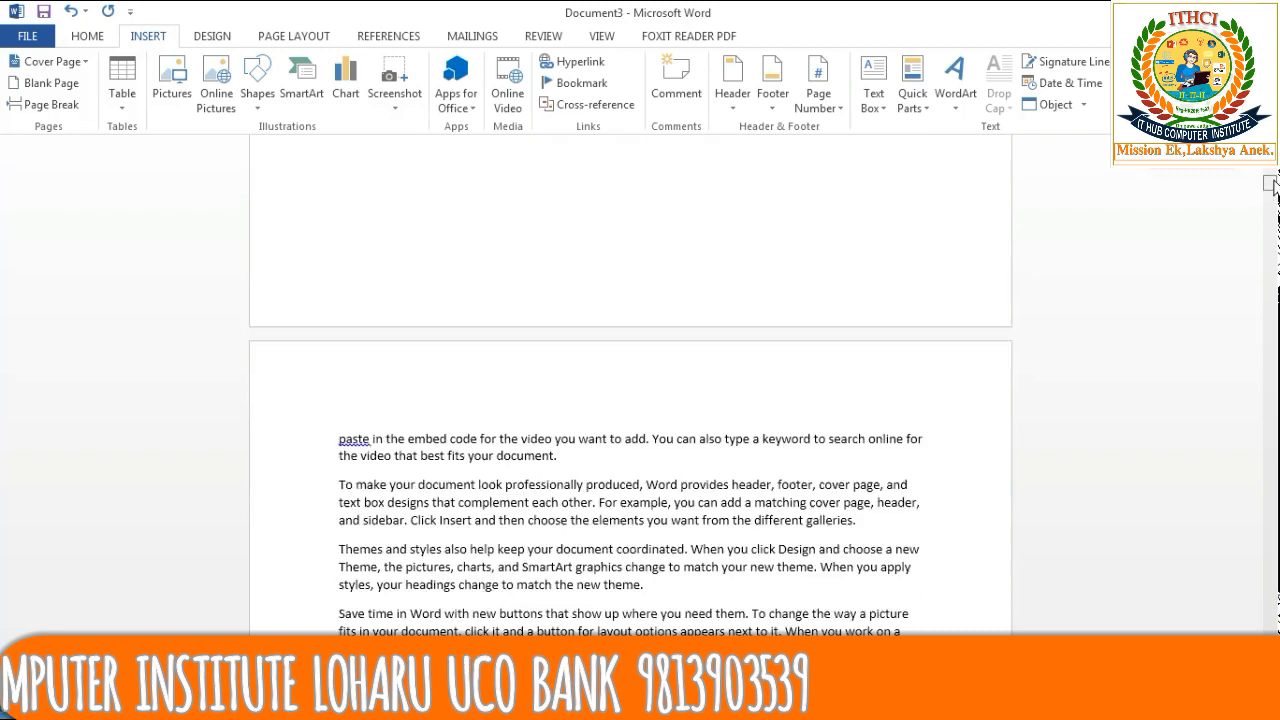
Insert a blank page before the document's first paragraph and bring up the referencing commands
scroll(1273, 175, "up", 5)
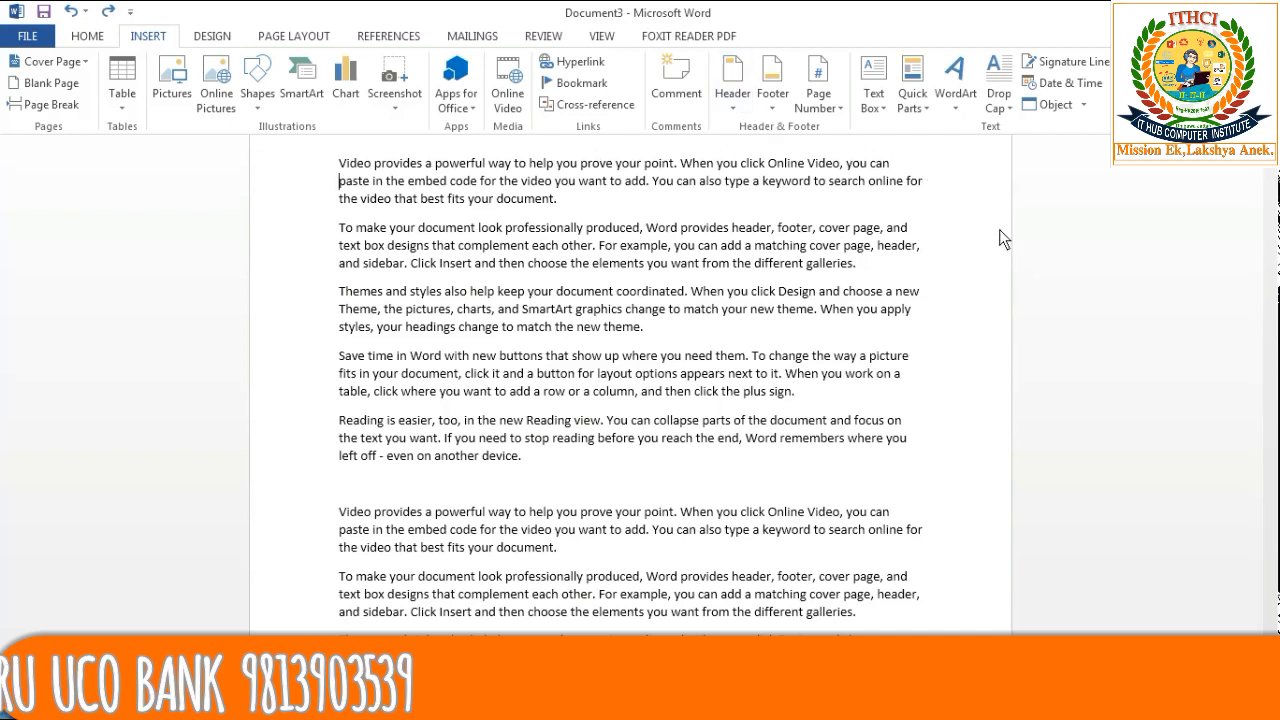
left_click(340, 163)
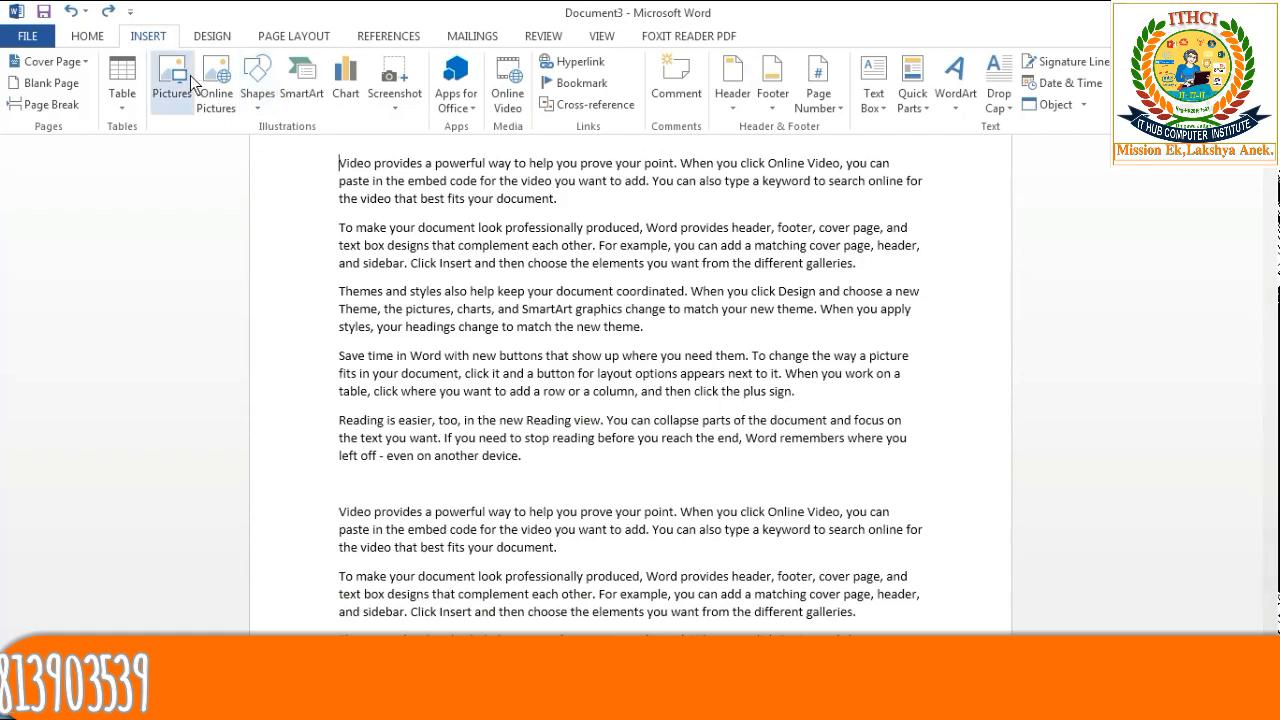
left_click(50, 83)
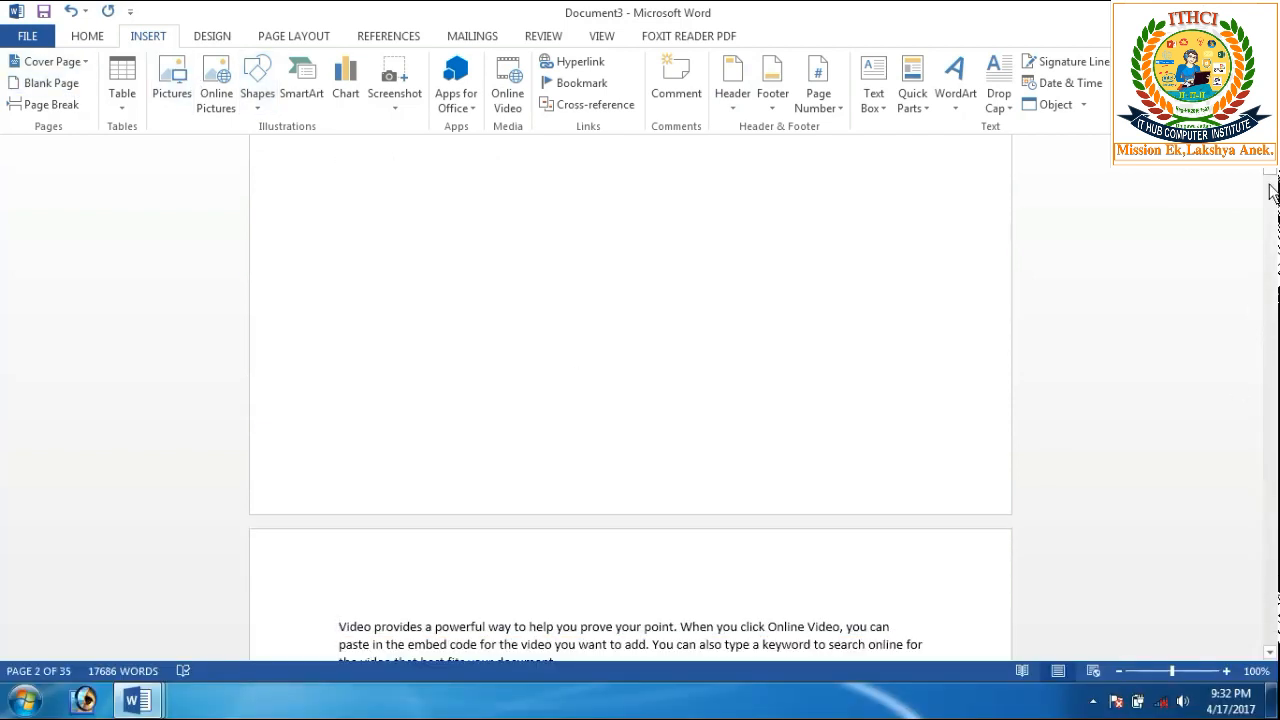
left_click_drag(1272, 182, 1273, 175)
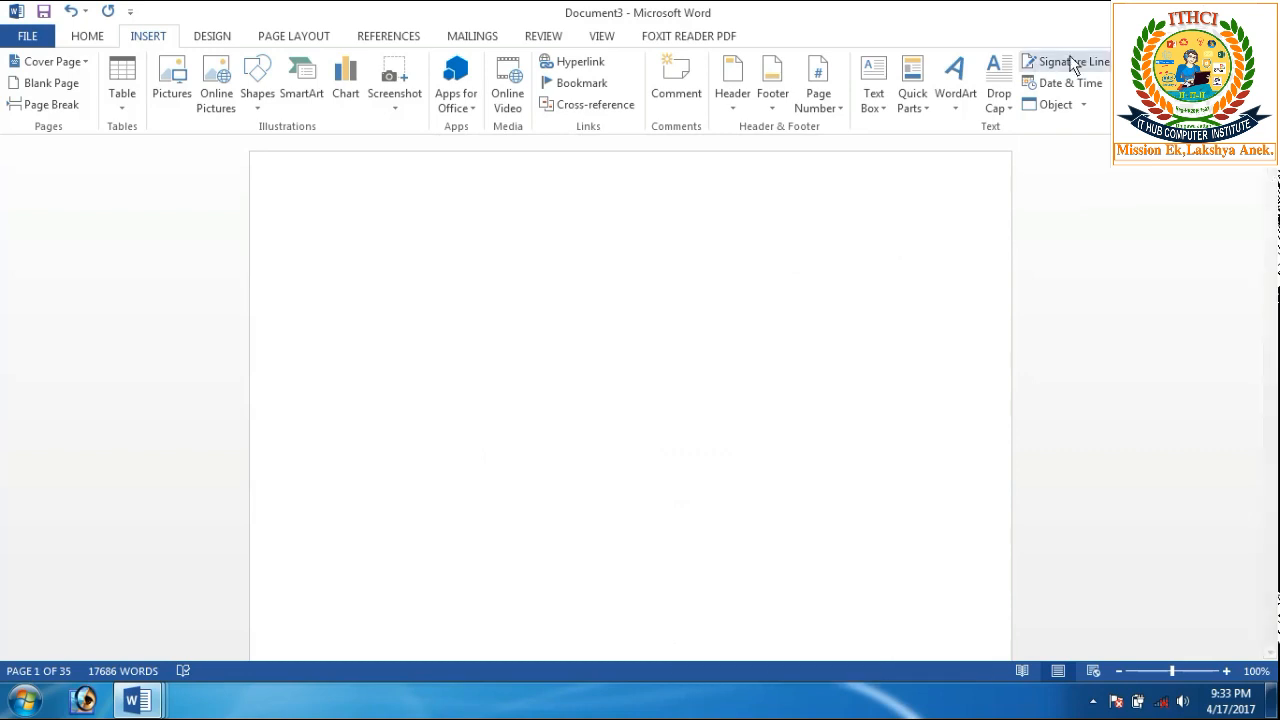
left_click(397, 40)
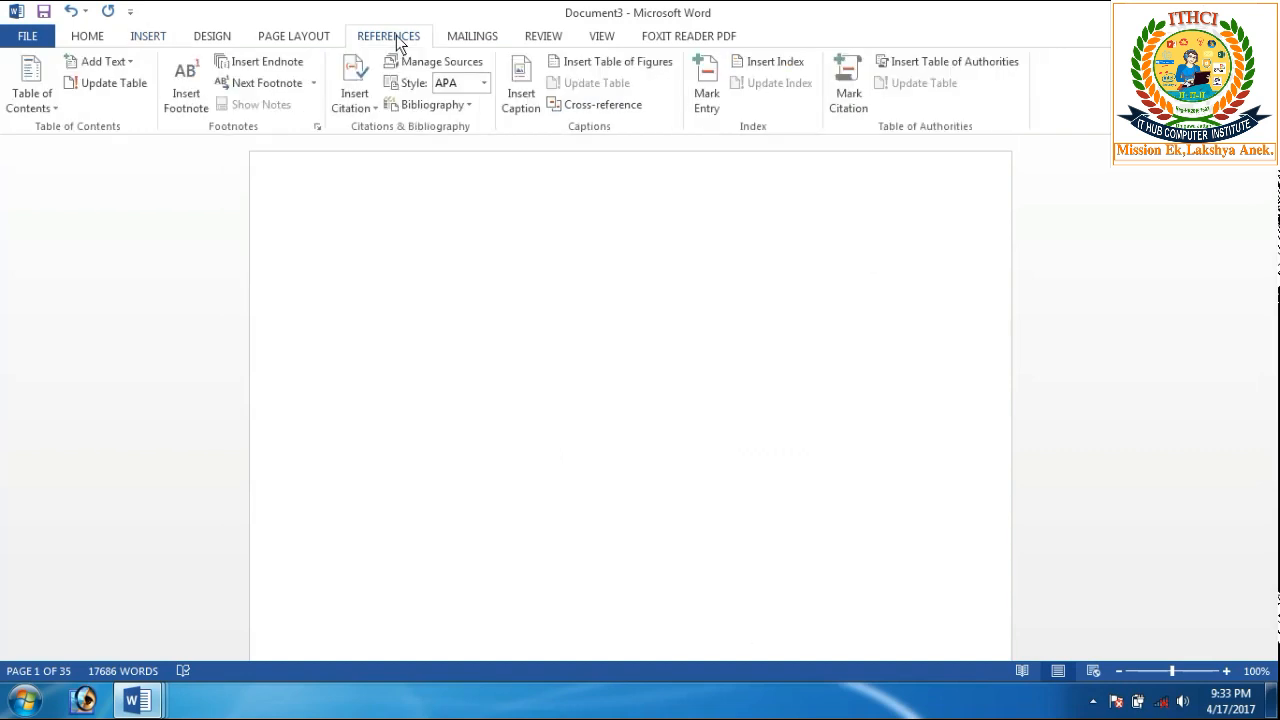
left_click(1093, 701)
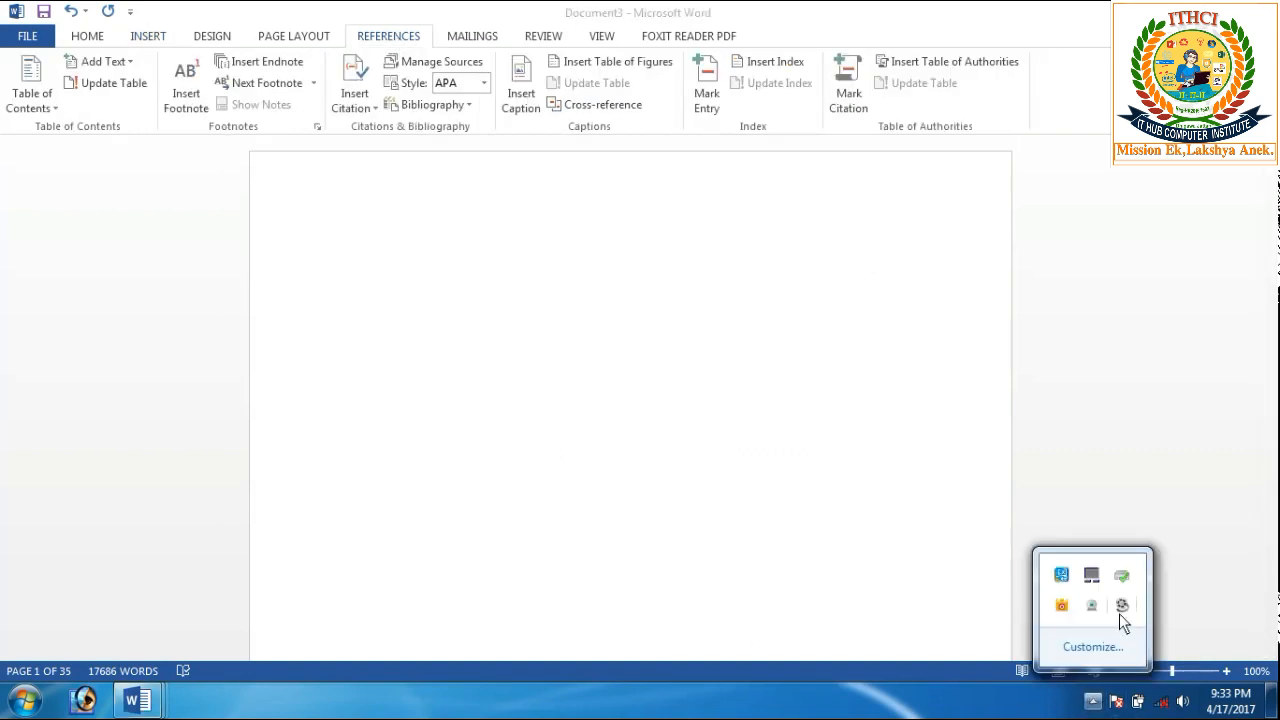
left_click(1120, 612)
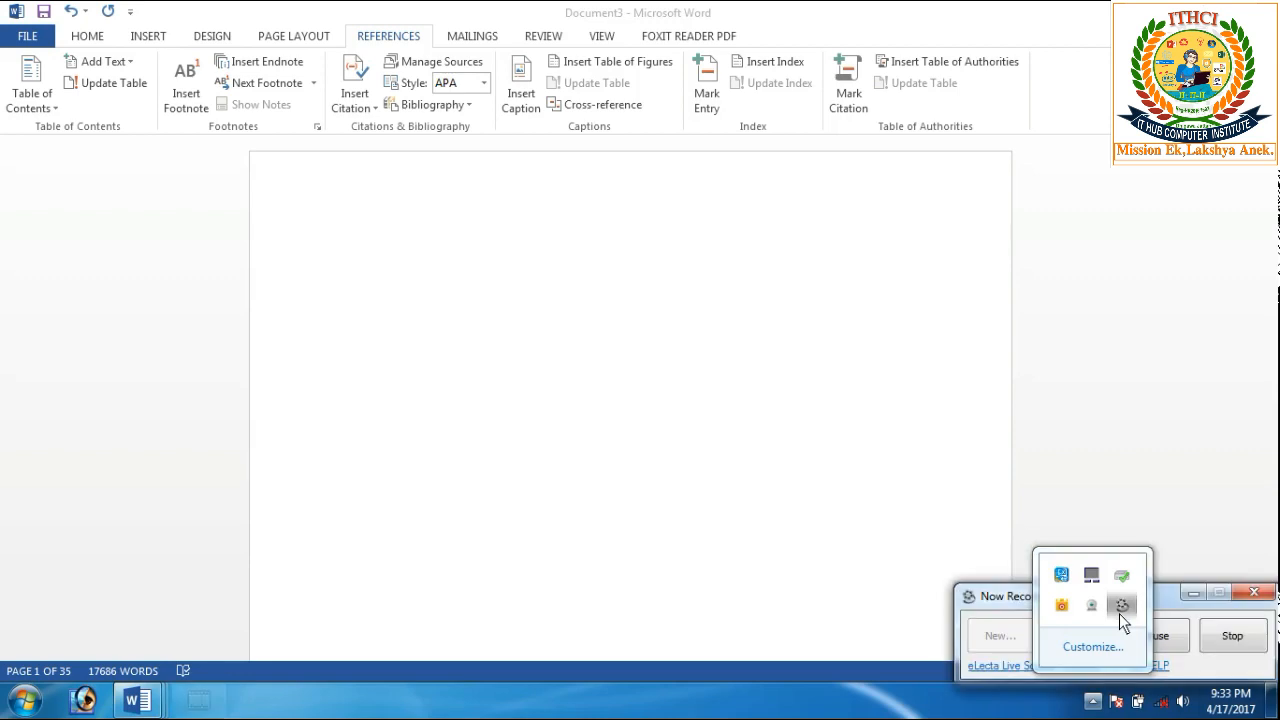
left_click(1165, 640)
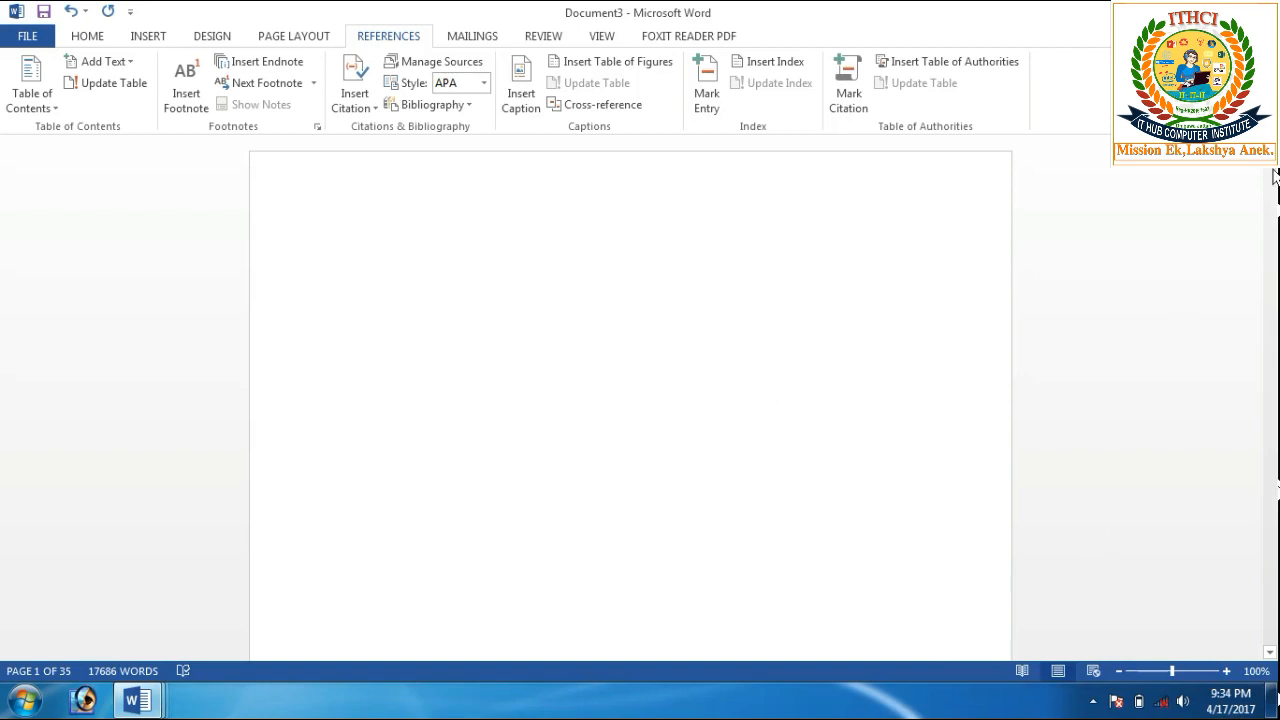
scroll(1270, 172, "down", 10)
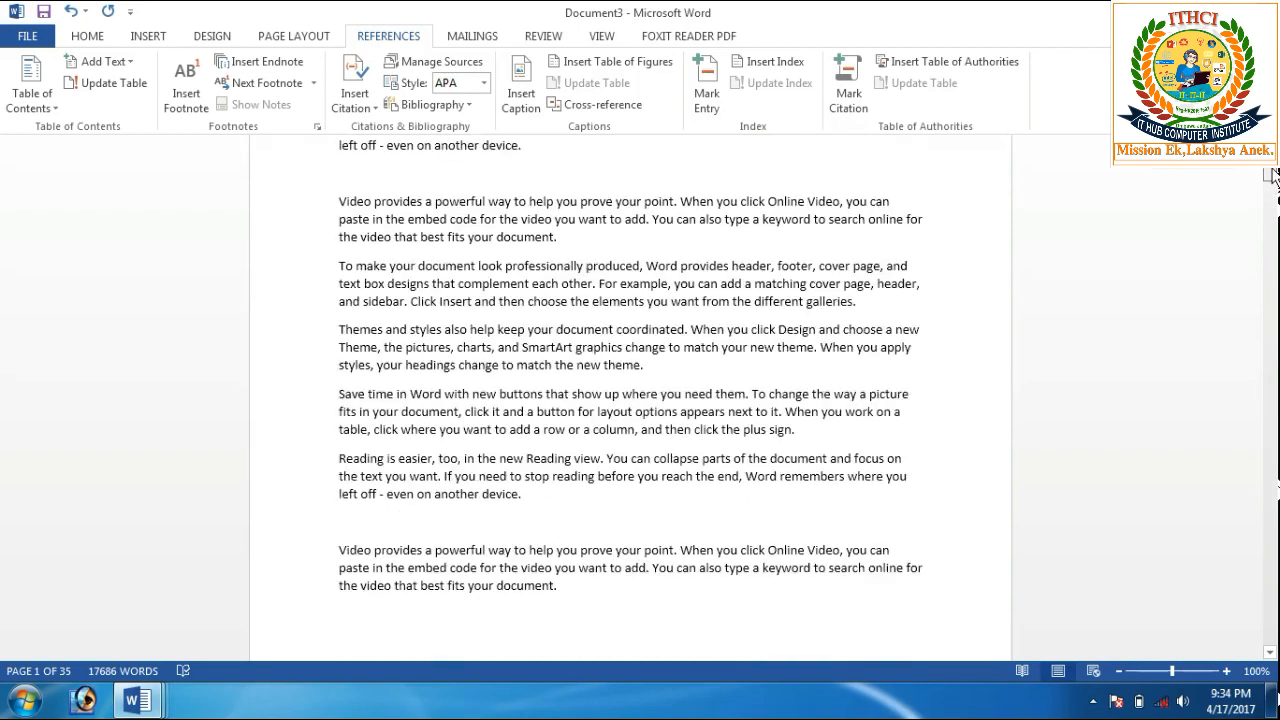
left_click(1271, 173)
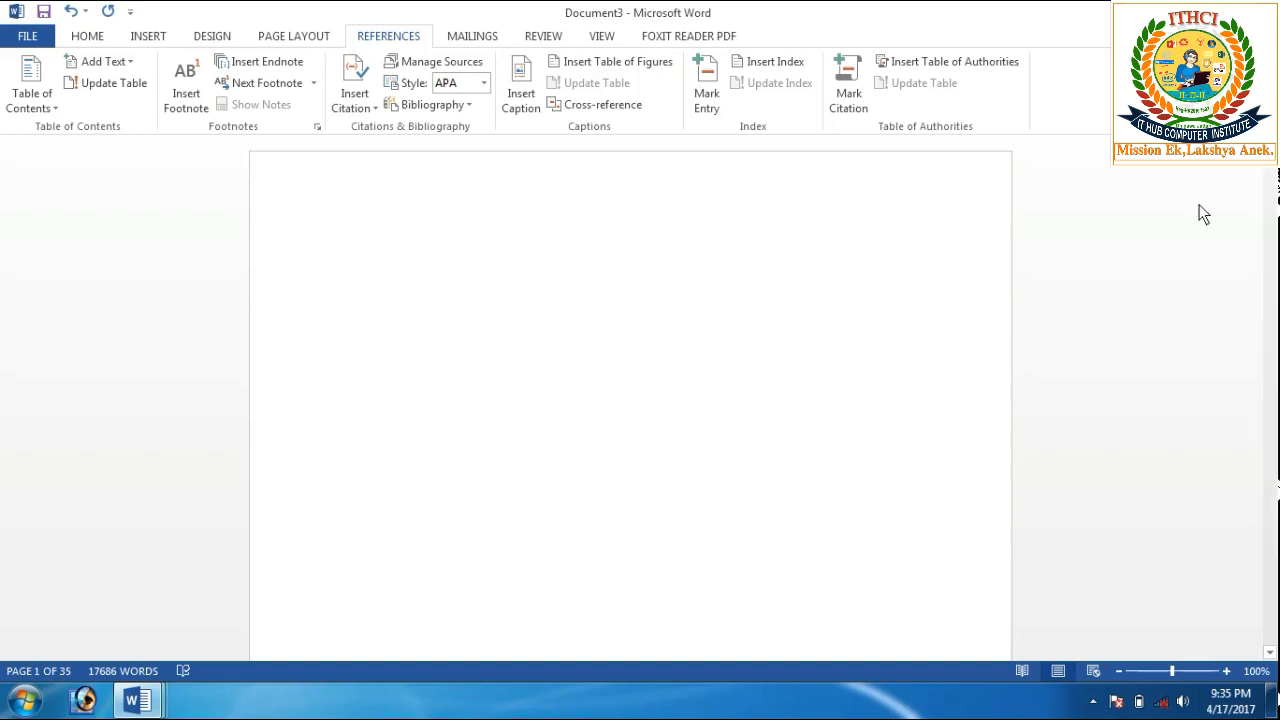
Add the line "Mouse" above the first paragraph on page 2 and mark it as a Level 1 table of contents entry
left_click_drag(1270, 168, 1270, 178)
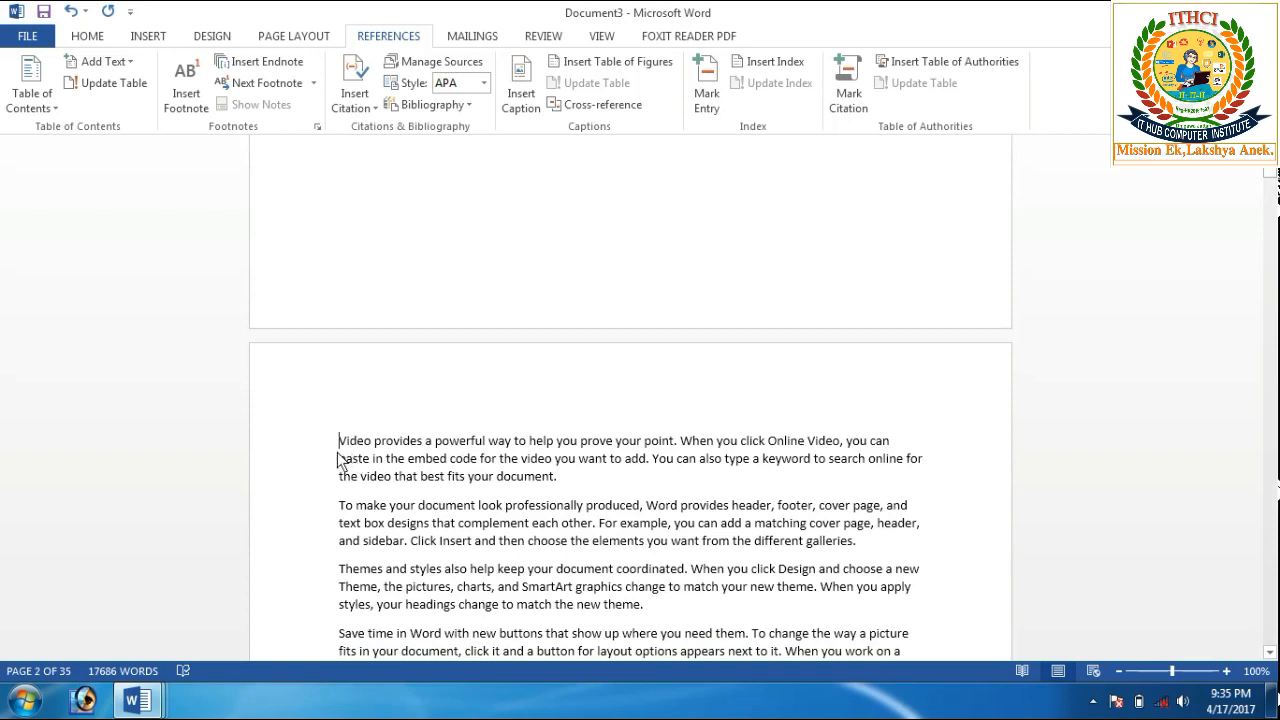
key("Return")
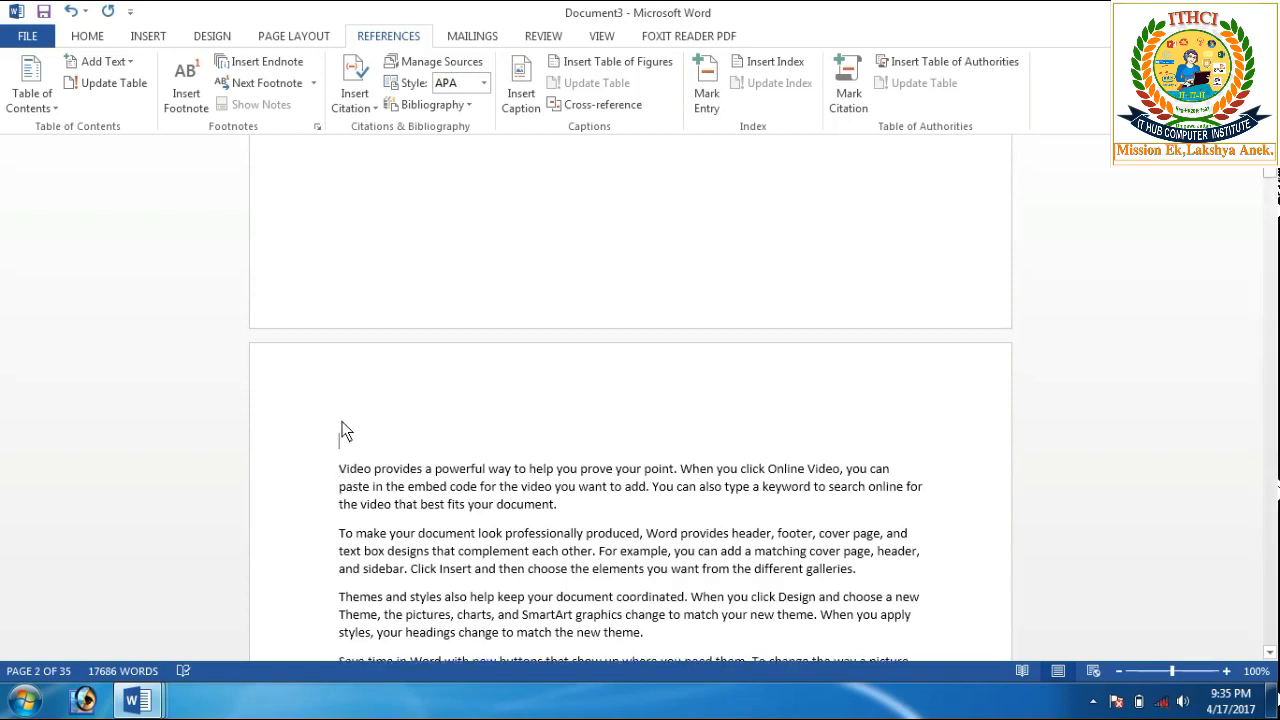
type("mouse")
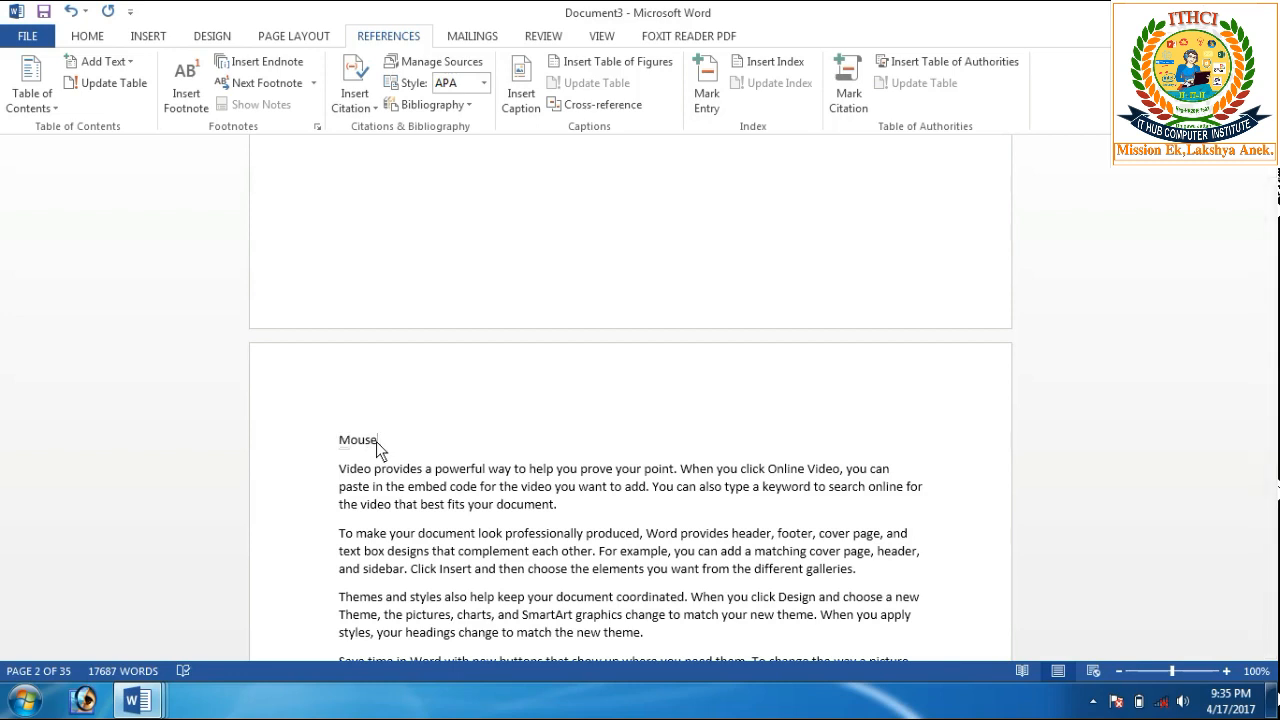
left_click_drag(371, 448, 336, 444)
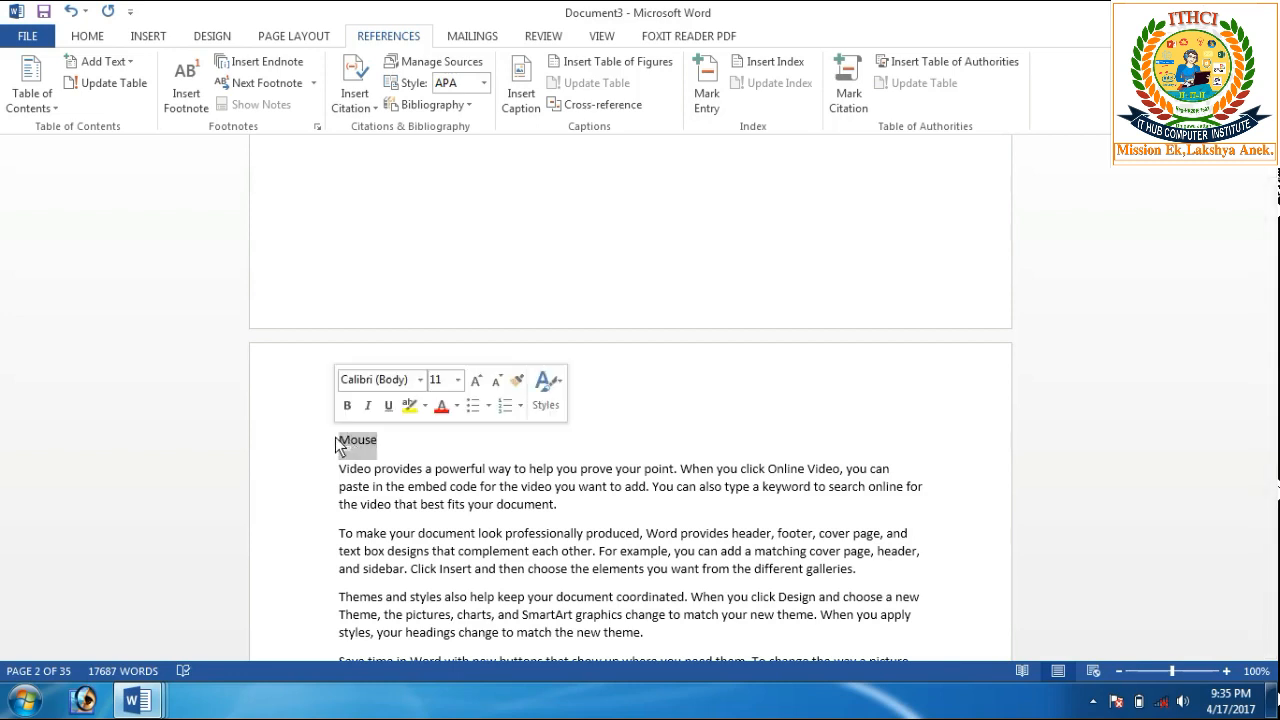
left_click(129, 62)
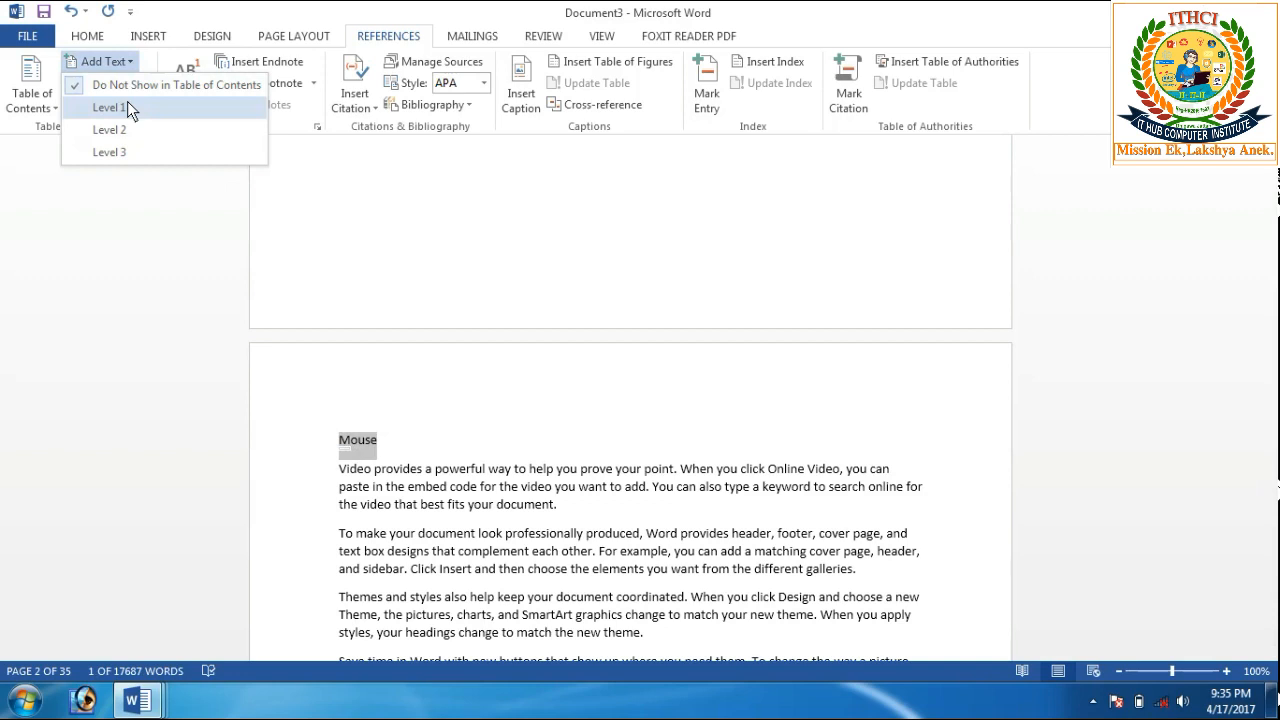
left_click(128, 105)
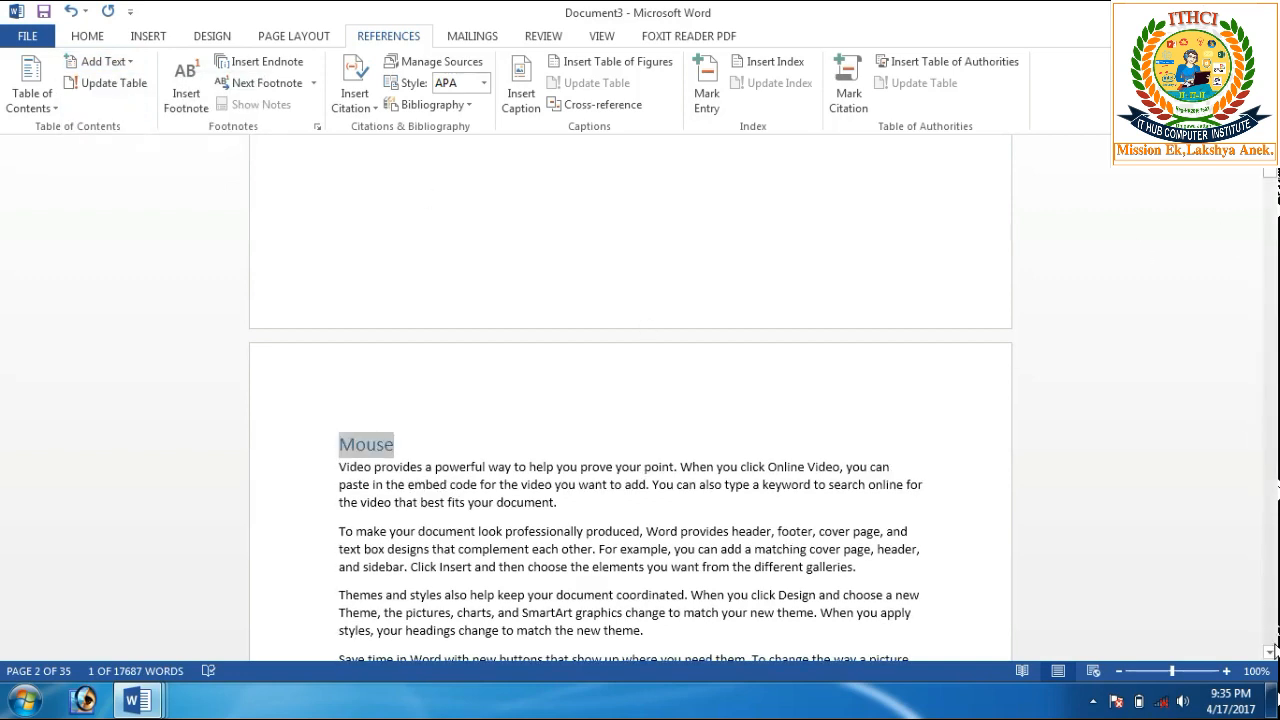
Enter "Left button" on the empty line above the "Video provides" paragraph on page 3 and mark it as a Level 2 contents entry
left_click_drag(1274, 652, 1272, 654)
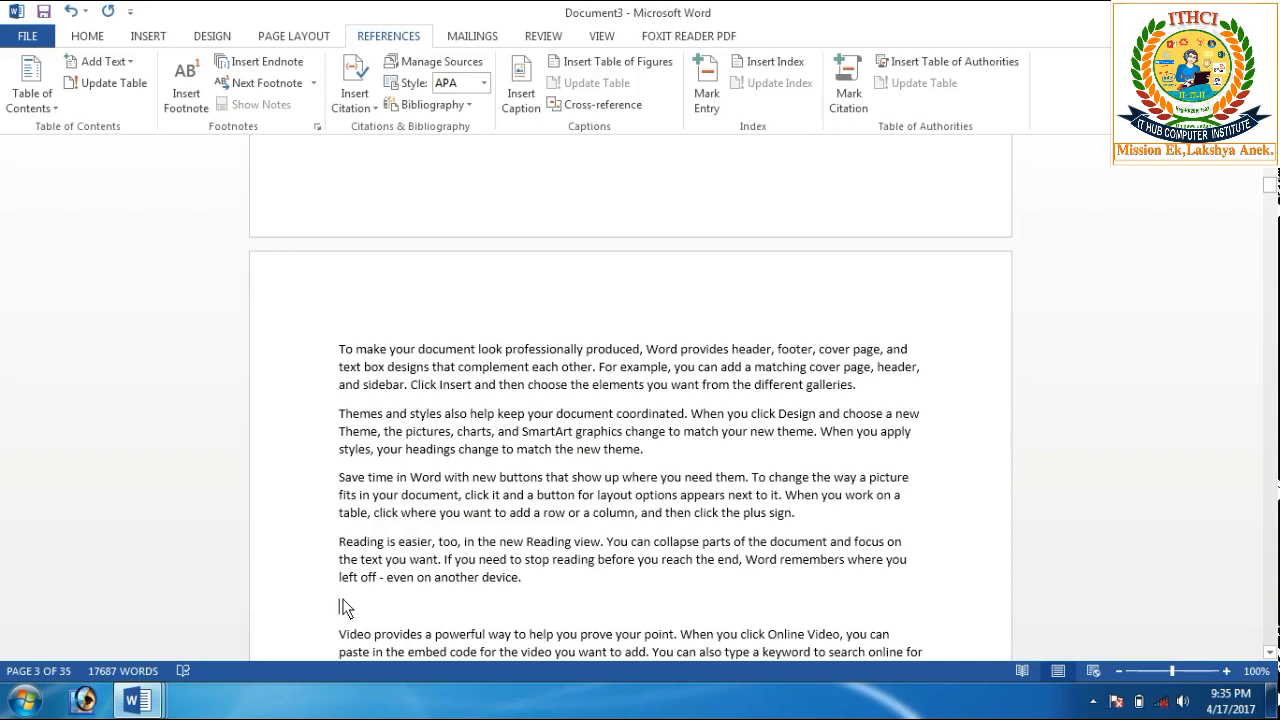
type("=")
left_click_drag(405, 613, 340, 608)
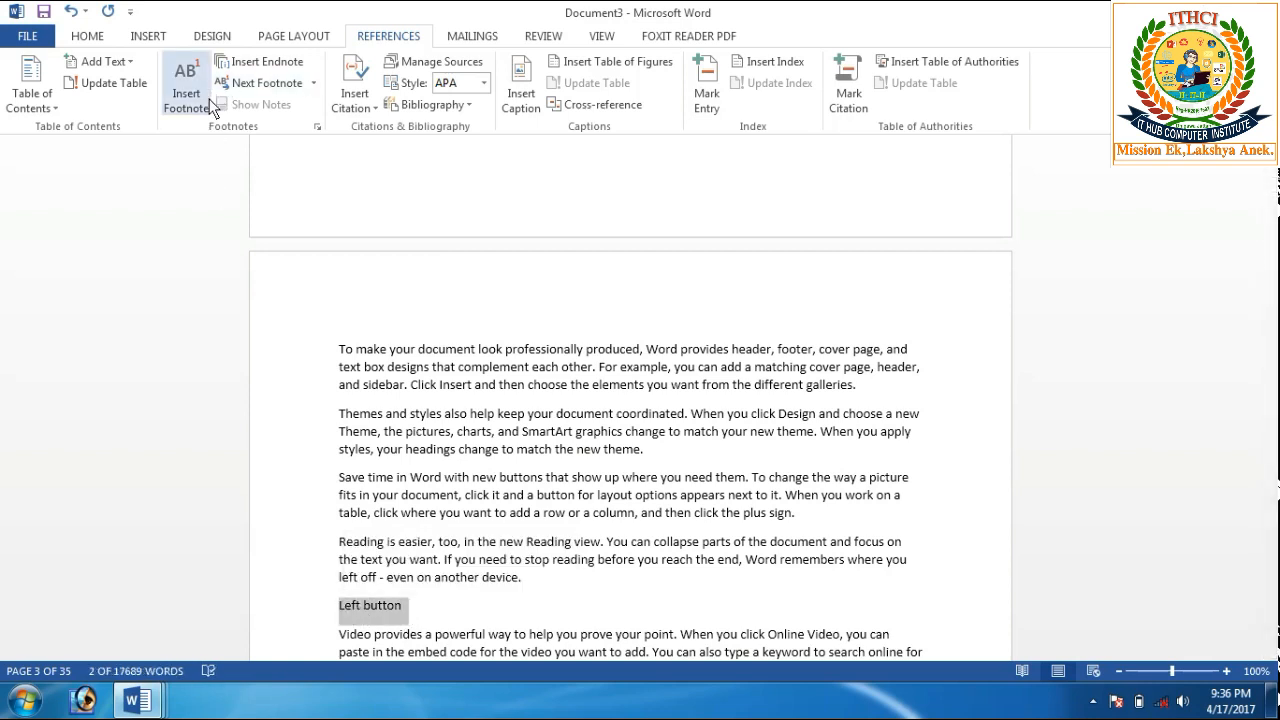
left_click(130, 62)
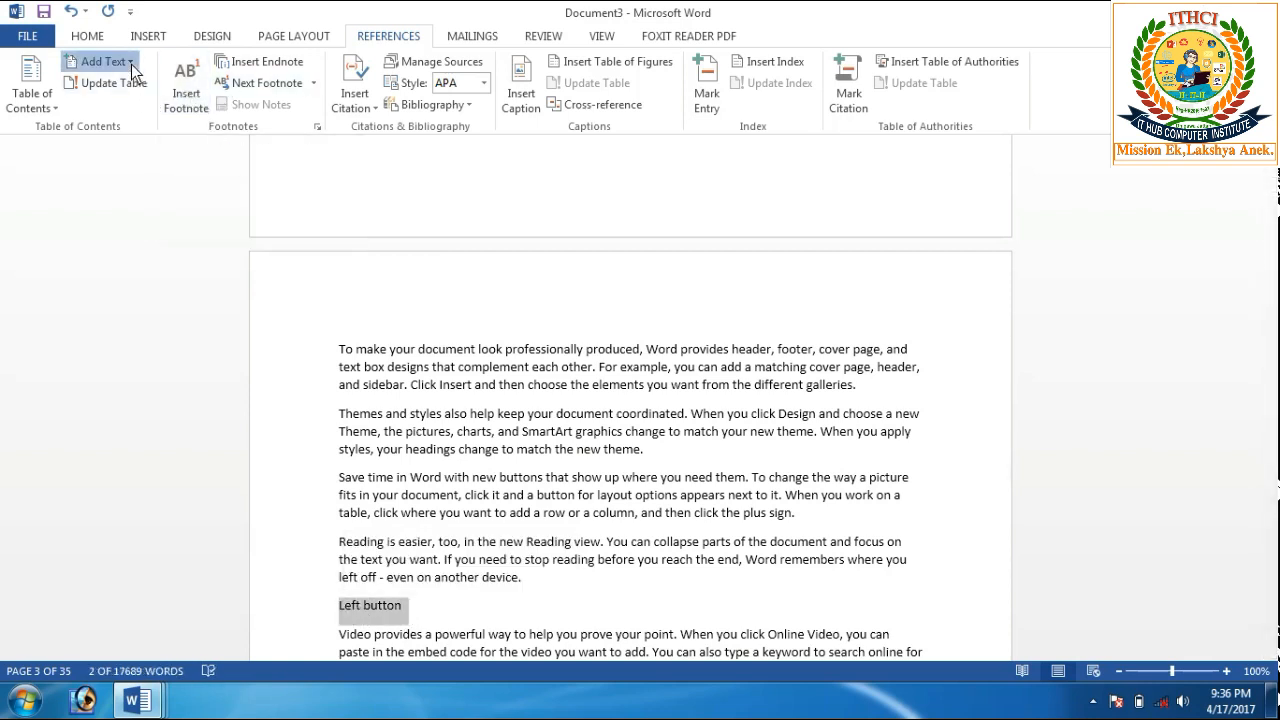
left_click(117, 141)
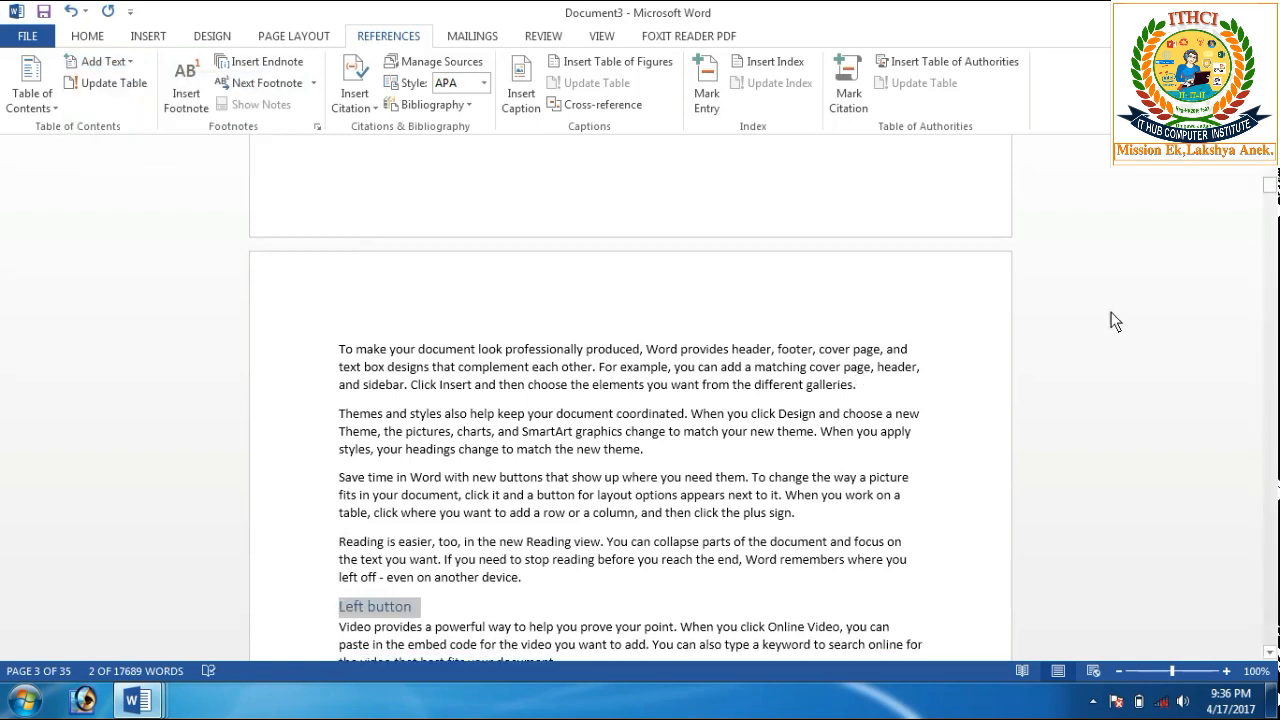
Enter "Right button" on the empty line above the "Video provides" paragraph on page 4 and mark it as a Level 2 contents entry
left_click_drag(1272, 188, 1272, 198)
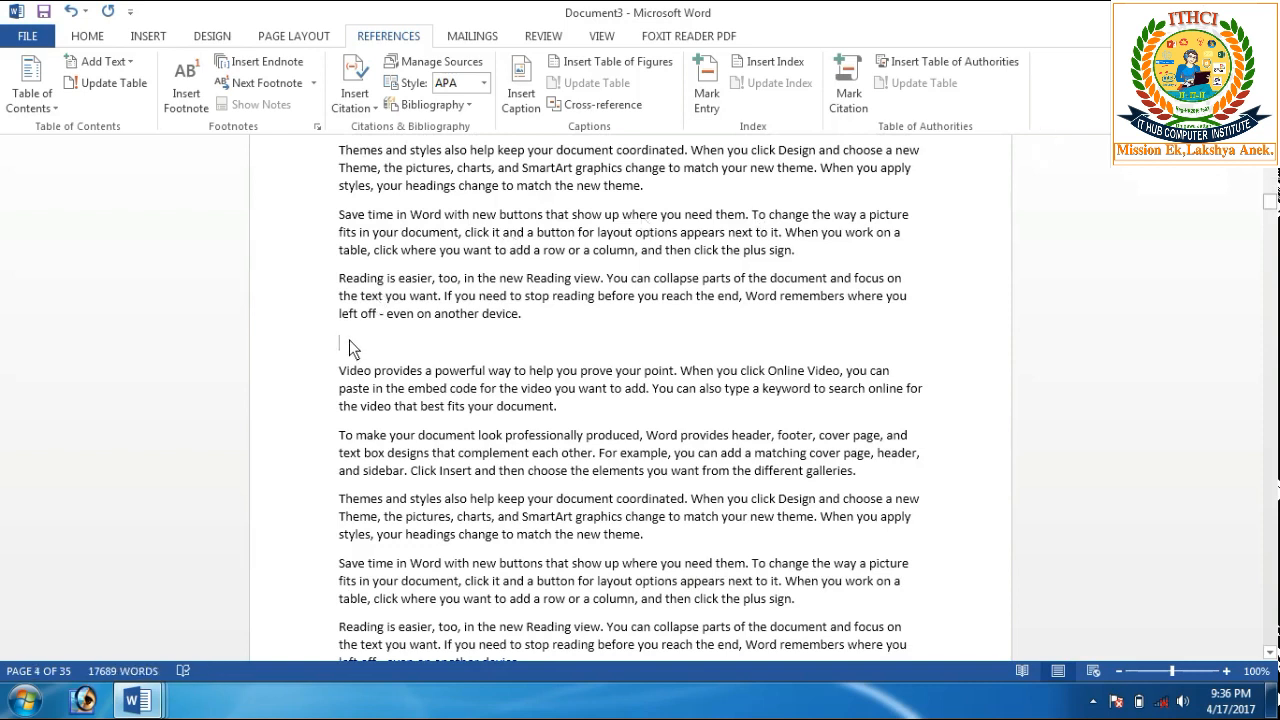
type("f")
left_click_drag(417, 343, 343, 350)
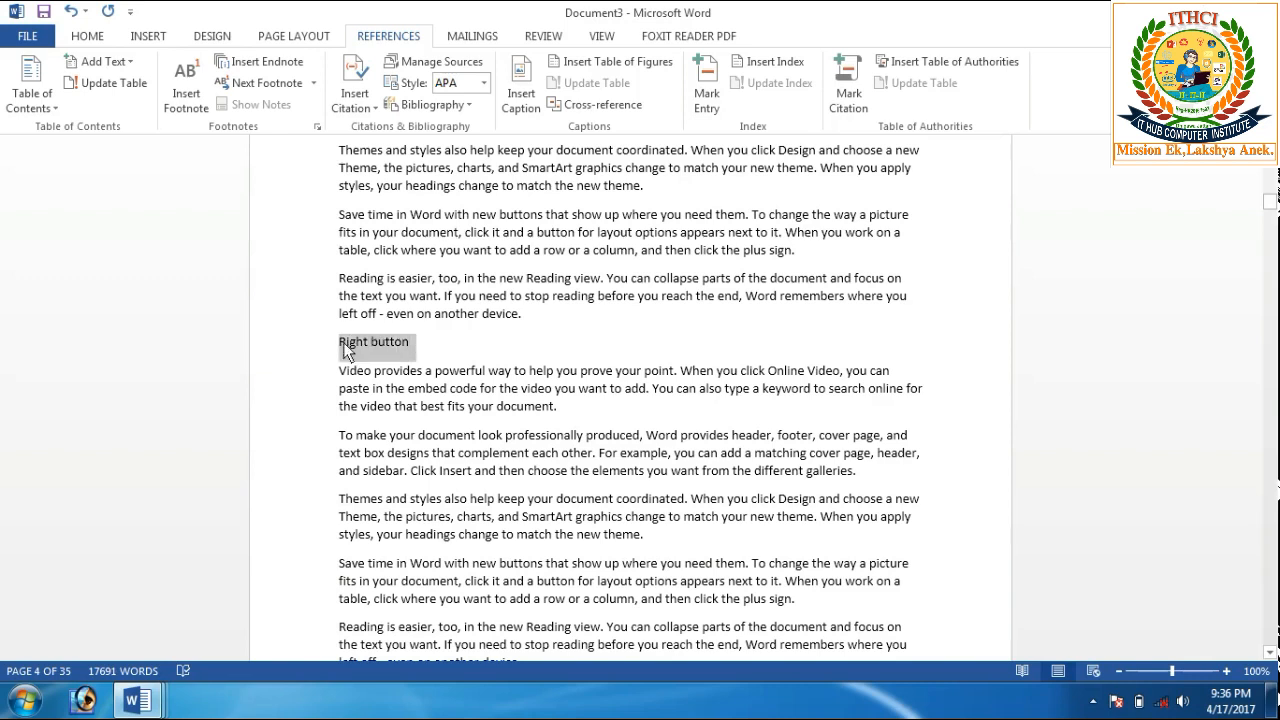
left_click(100, 62)
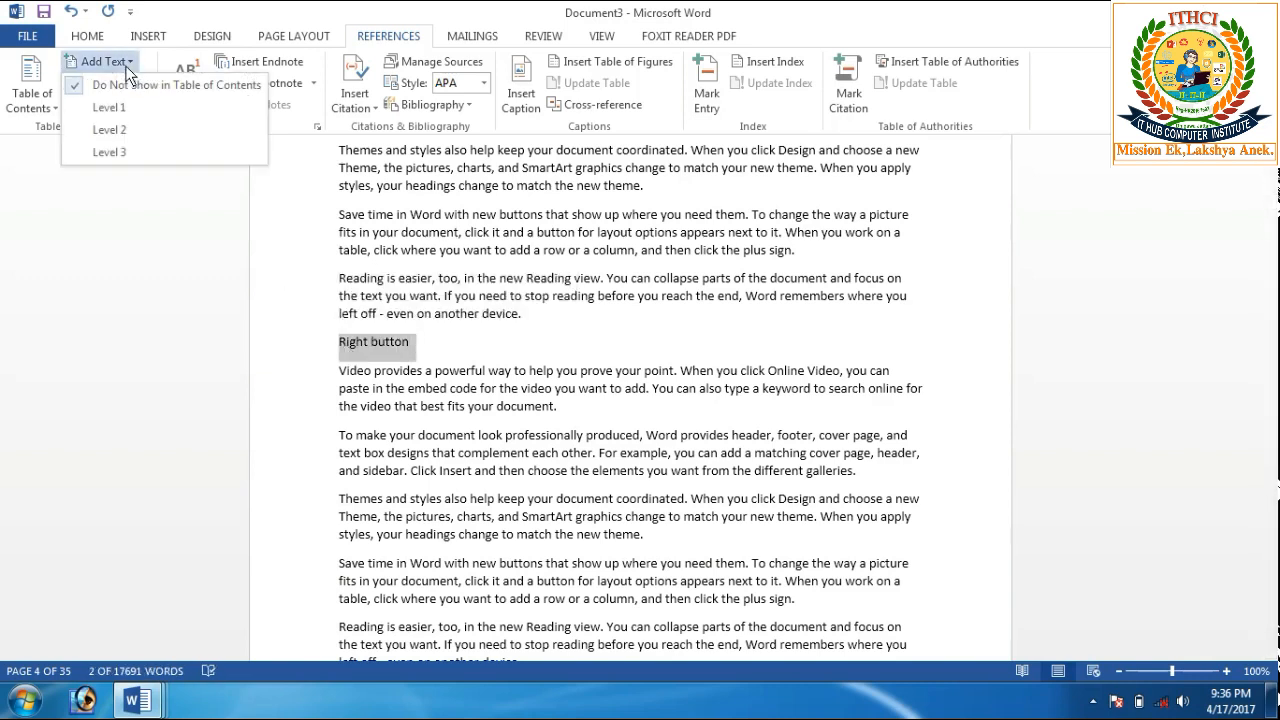
left_click(109, 129)
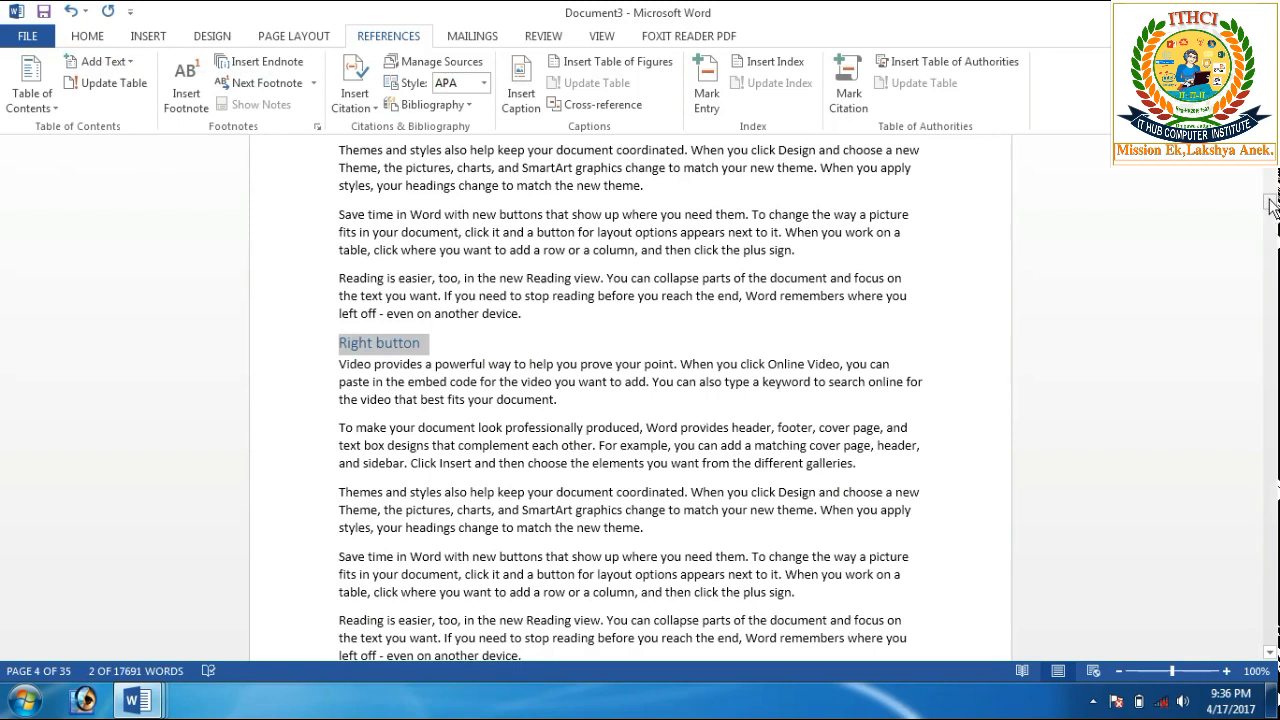
Add the line "keyboard" at the start of page 6, above the "Reading is easier" paragraph
left_click_drag(1272, 205, 1272, 226)
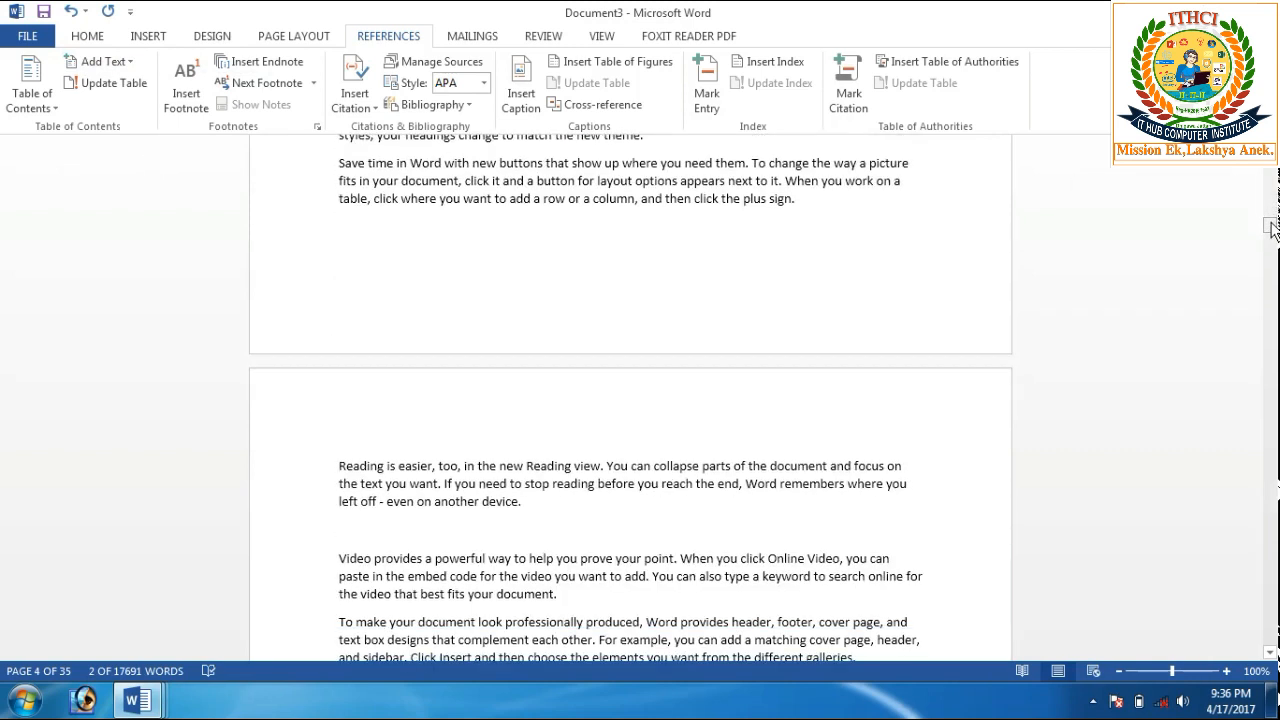
left_click(338, 472)
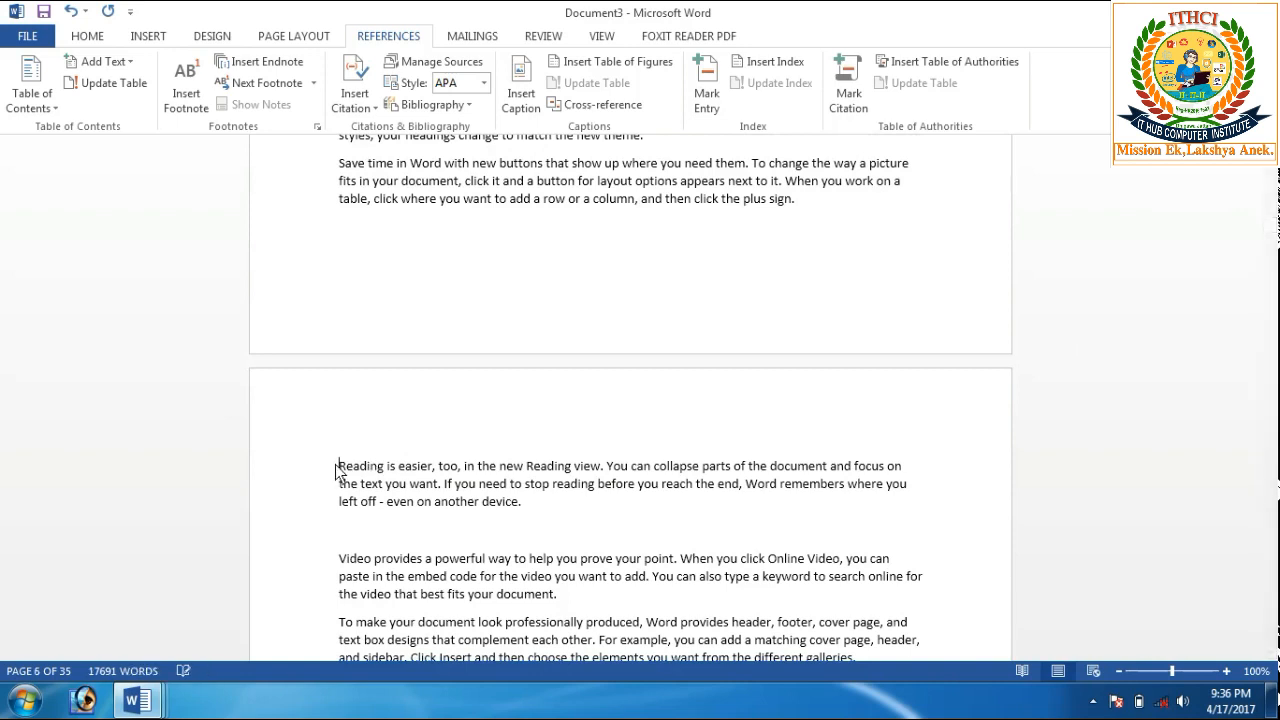
left_click_drag(340, 466, 497, 466)
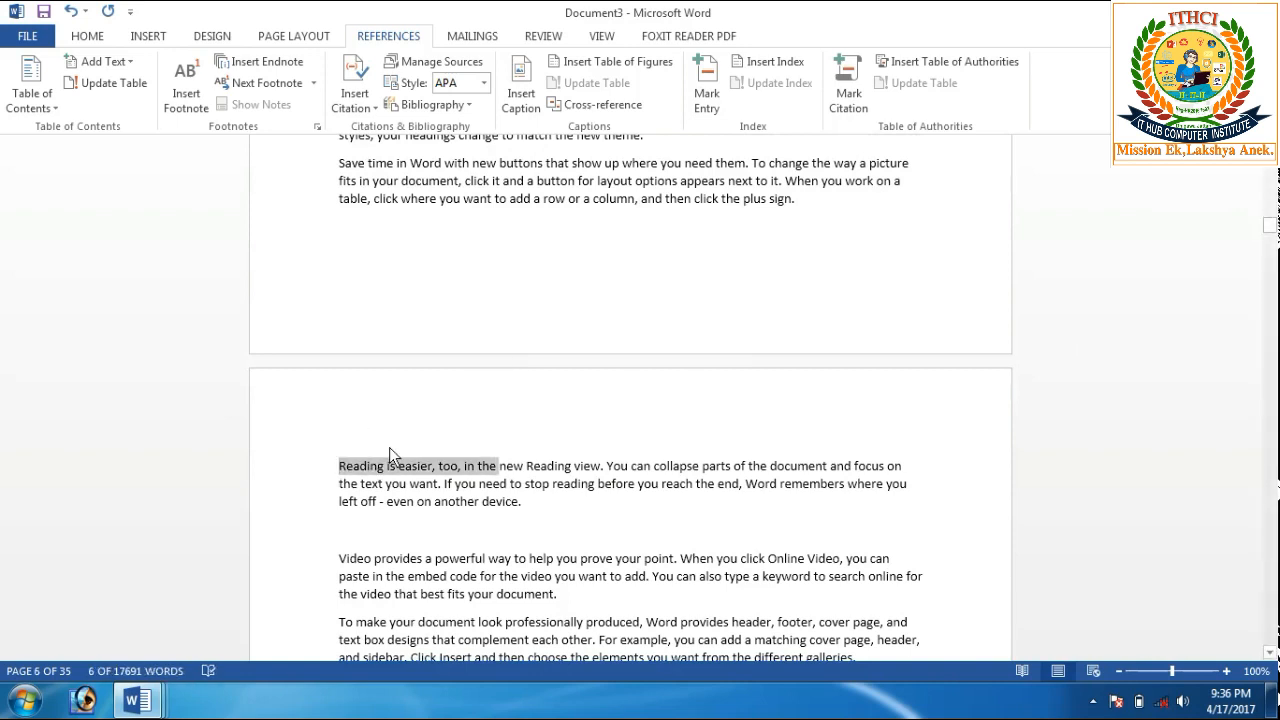
left_click(342, 473)
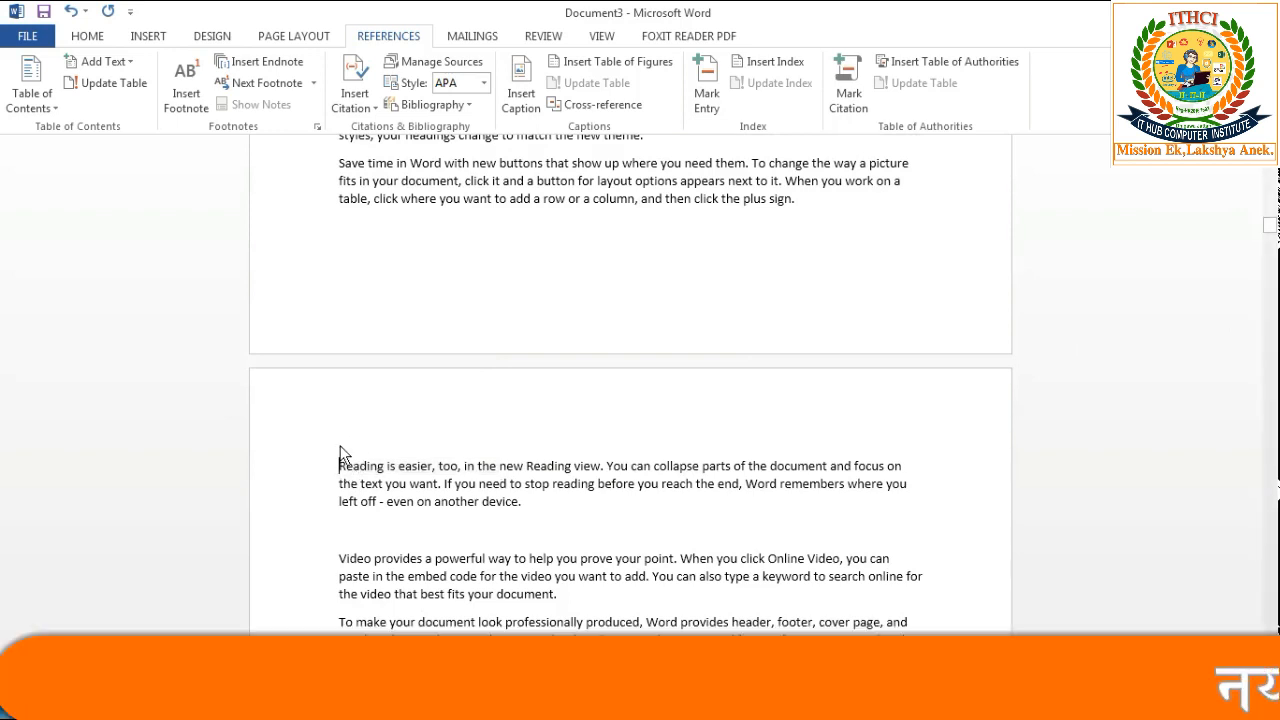
key("Return")
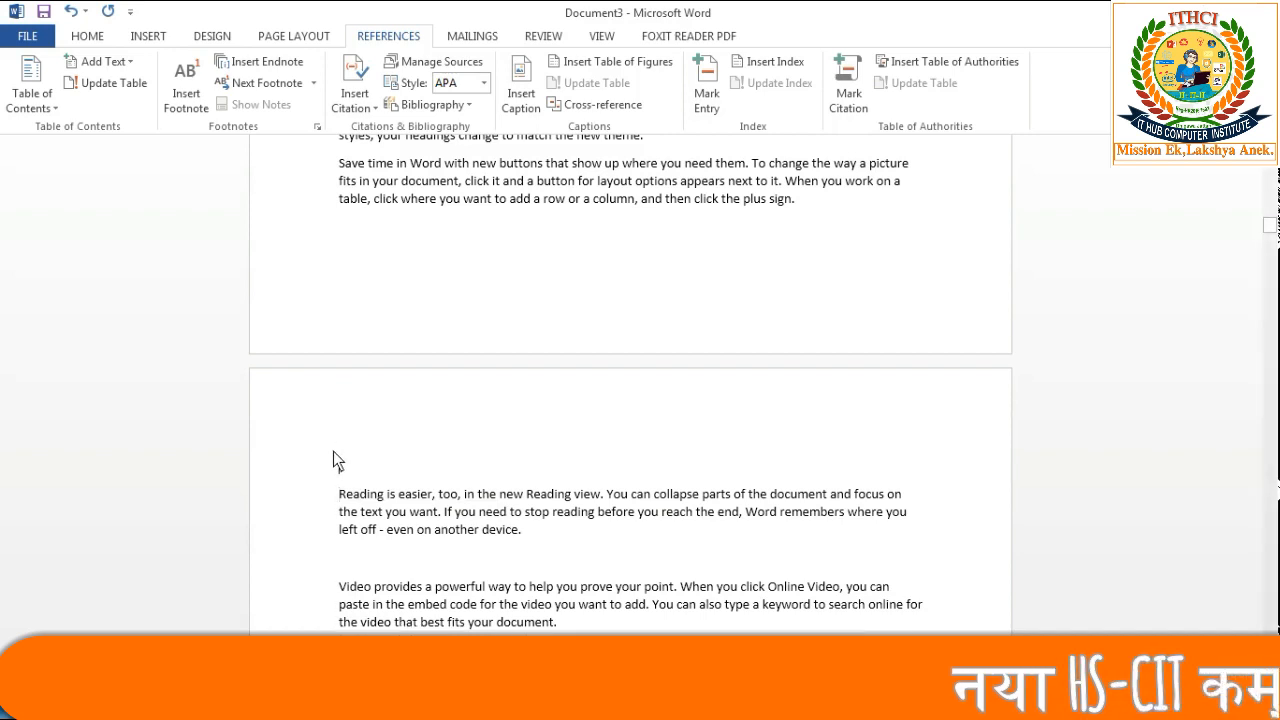
type("Key")
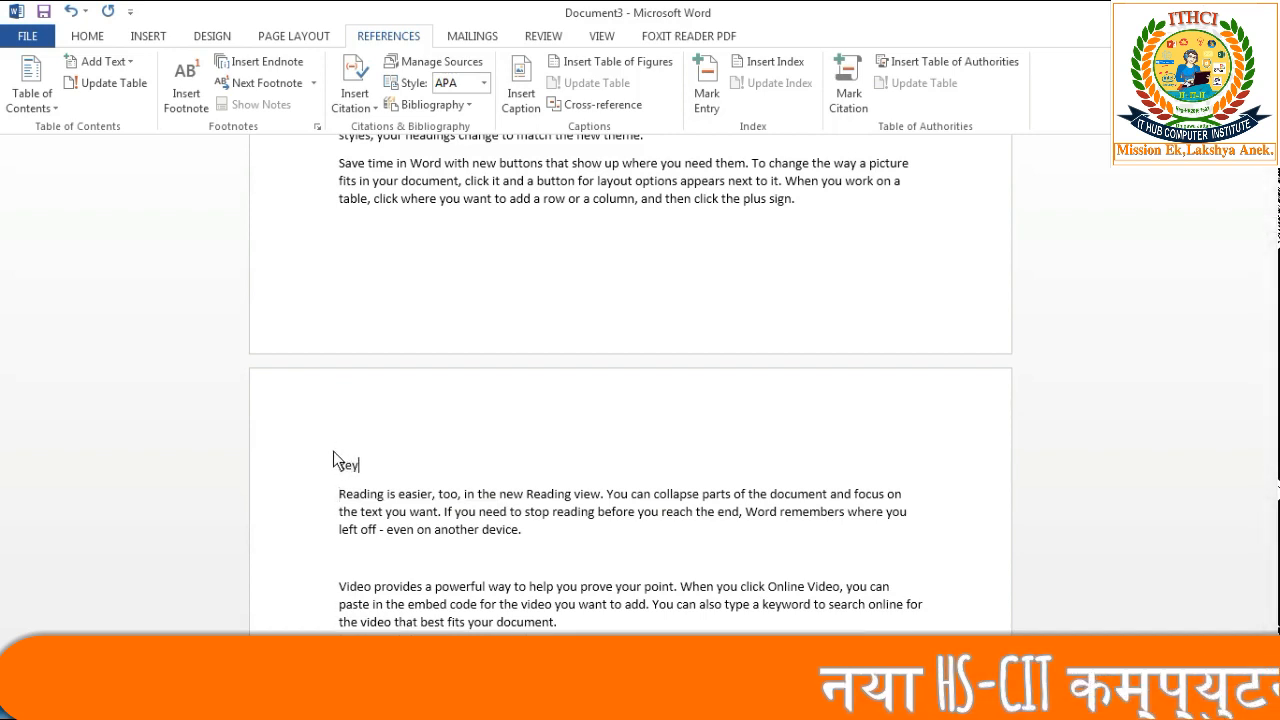
type("board")
key("ctrl+shift+Left")
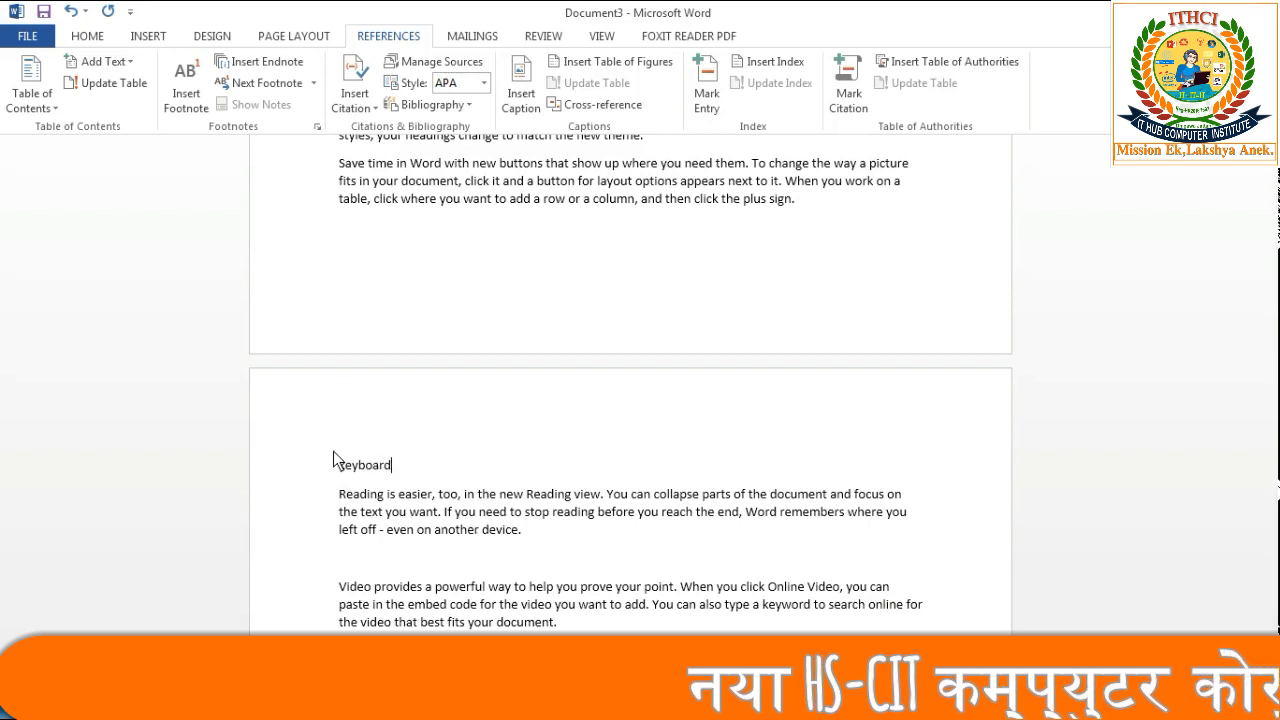
key("shift+F3")
key("Right")
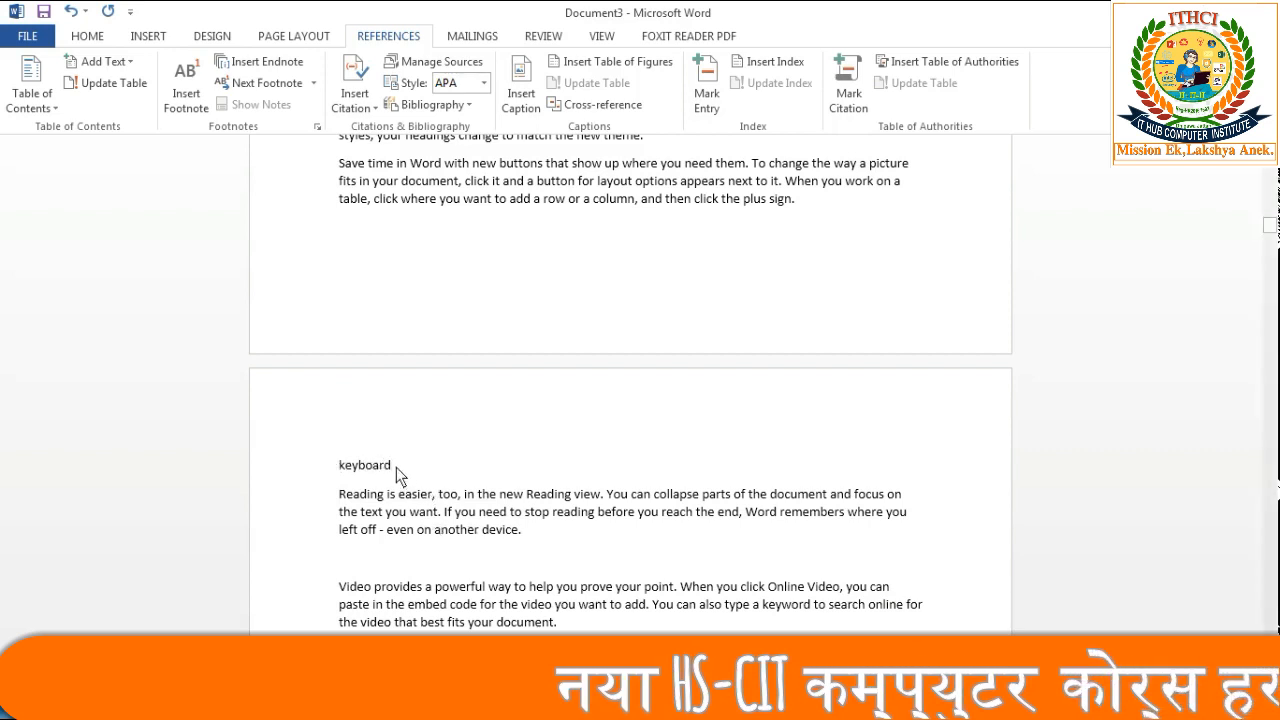
Mark the "keyboard" line on page 6 as a Level 1 table of contents entry
left_click_drag(396, 467, 335, 469)
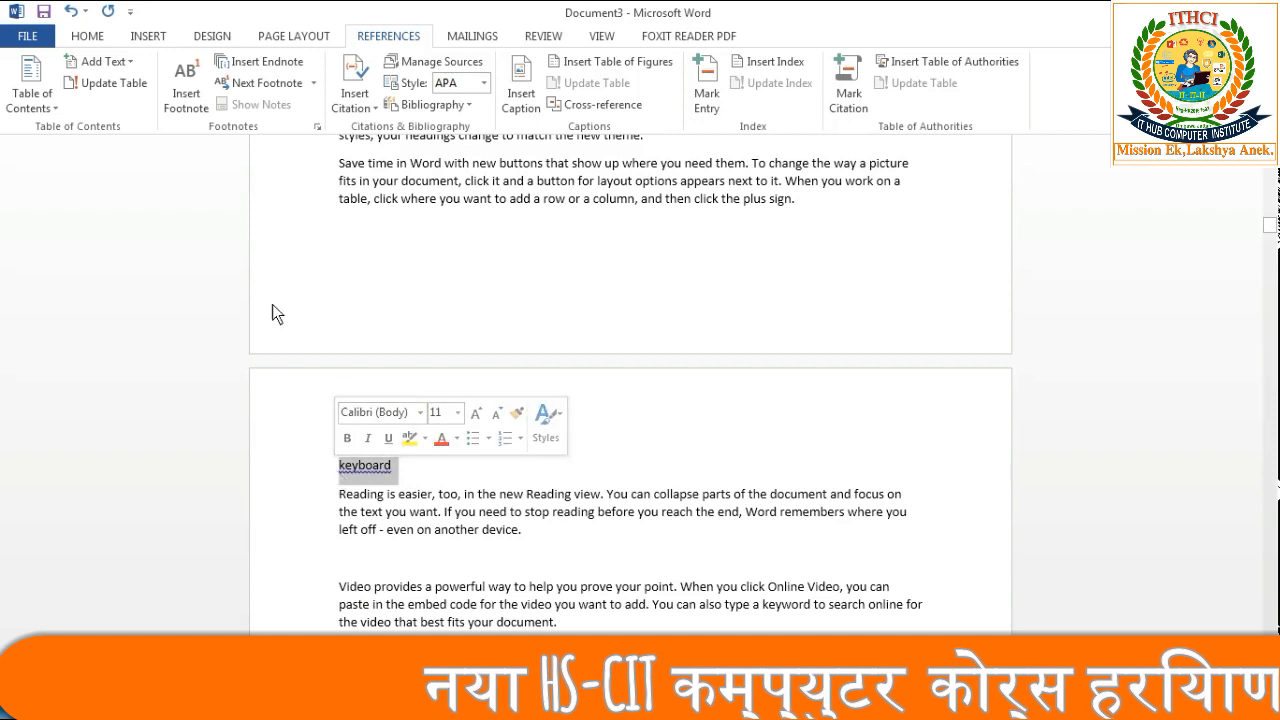
left_click(123, 61)
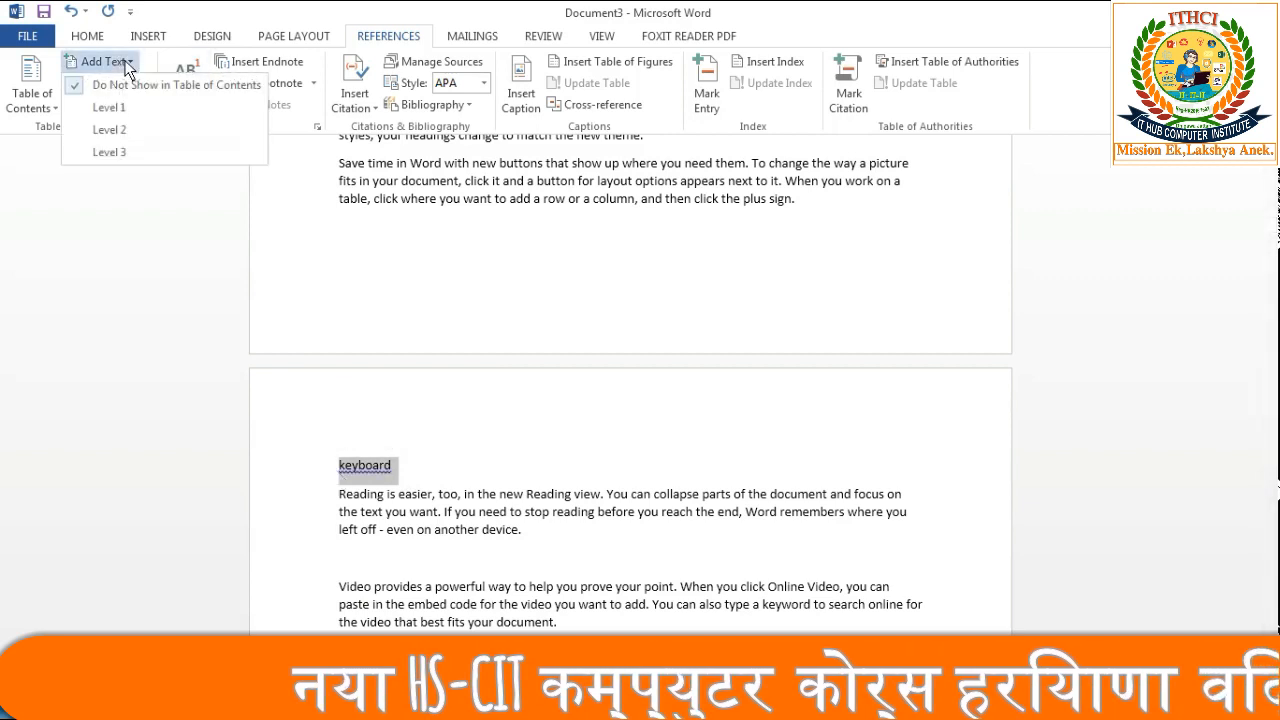
left_click(131, 110)
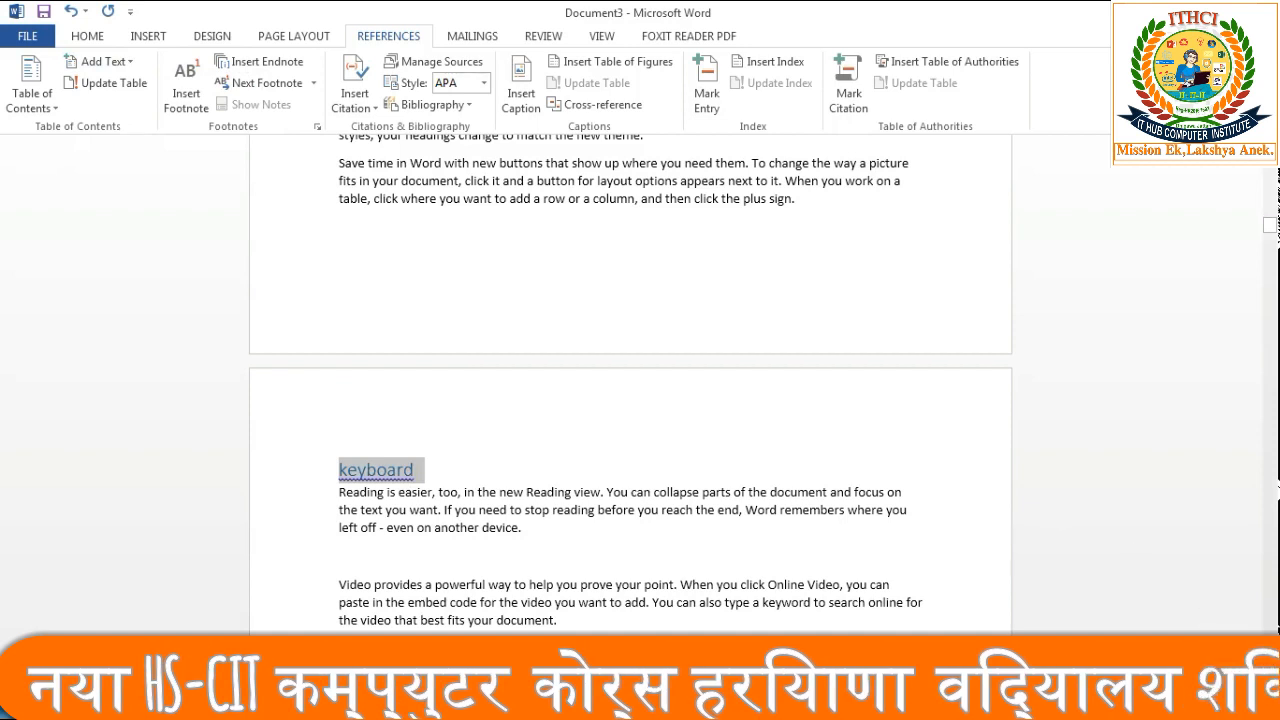
Enter "keys" on the second empty line of page 6, above the "Video provides" paragraph, and mark it as a Level 2 contents entry
scroll(1203, 610, "down", 1)
scroll(630, 420, "down", 10)
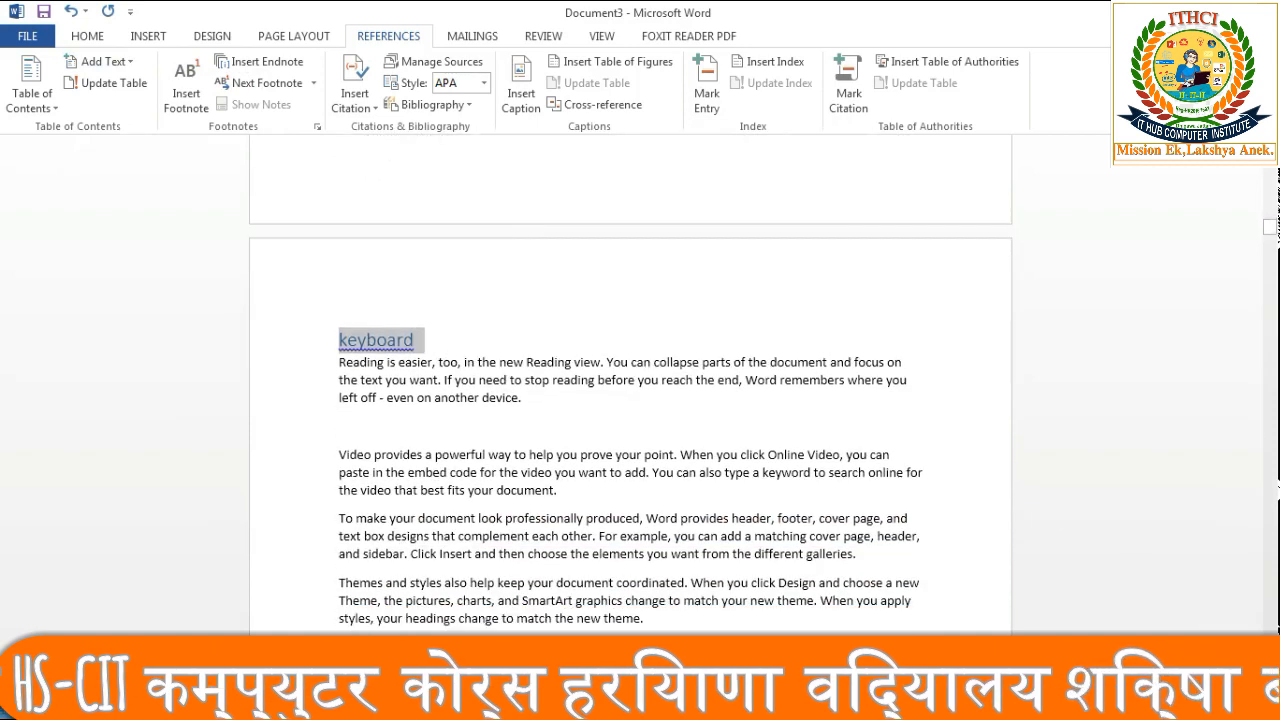
scroll(372, 220, "down", 3)
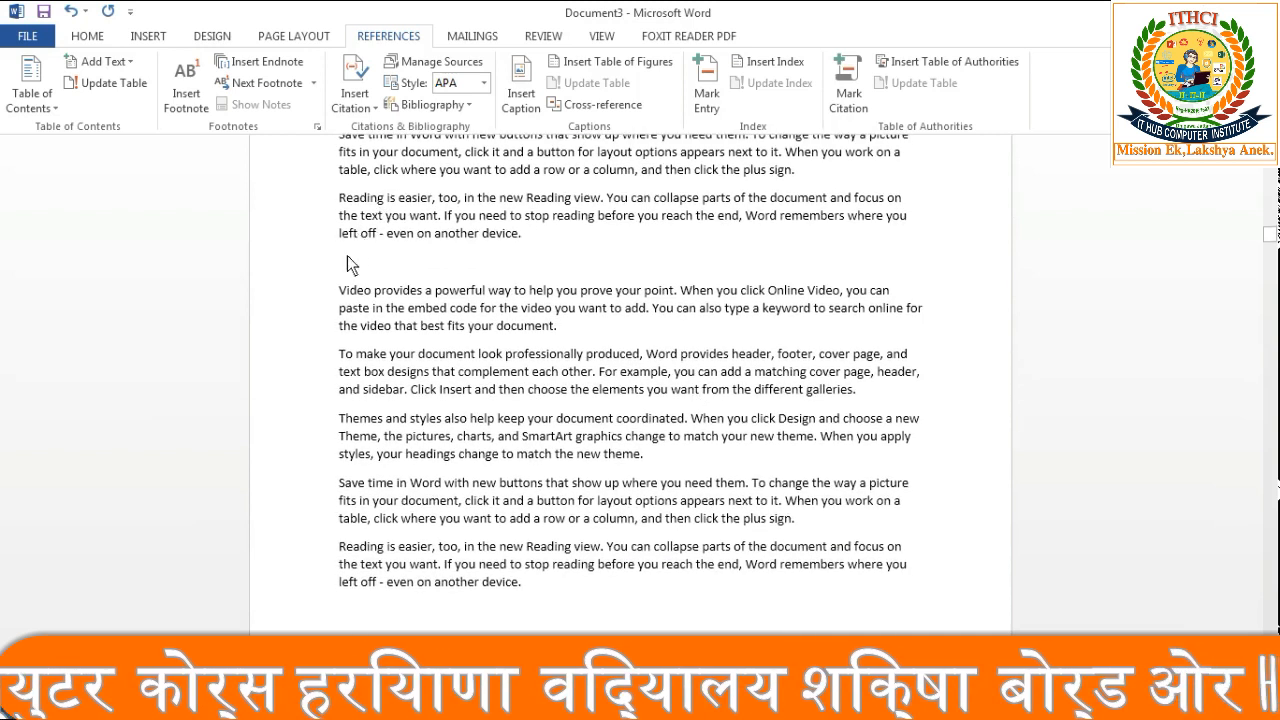
left_click(341, 264)
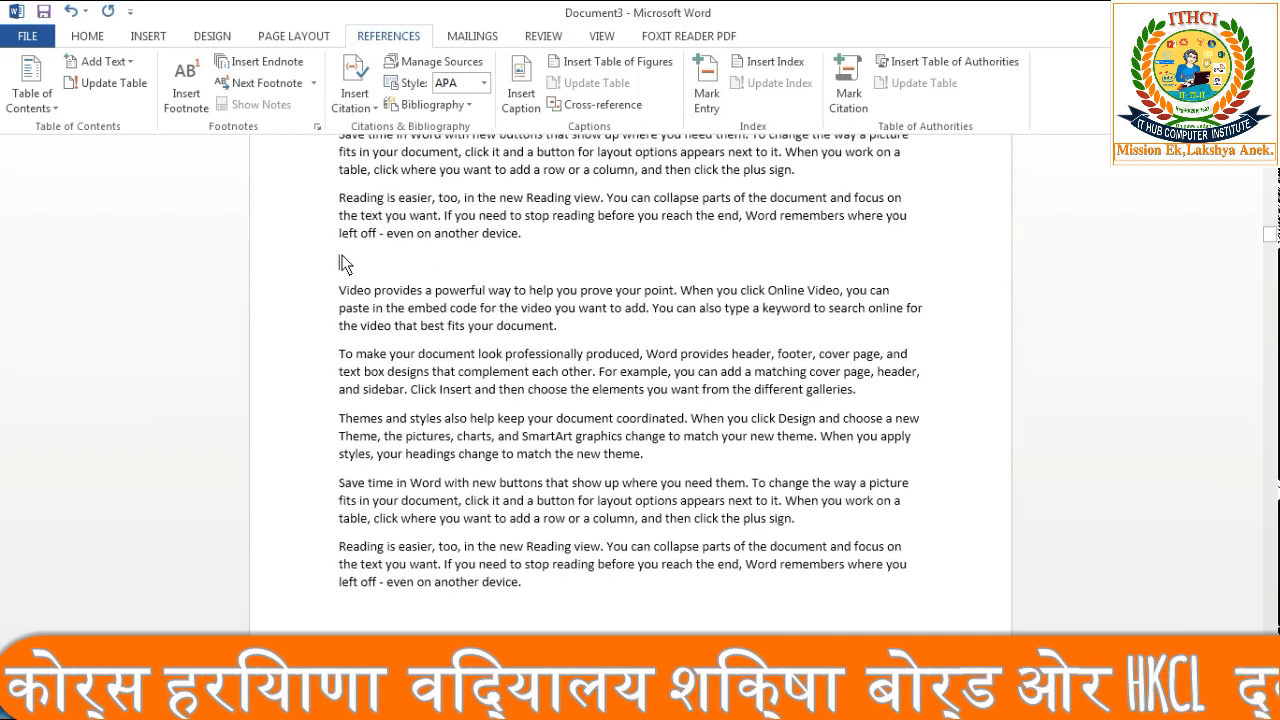
type("Keys")
left_click_drag(340, 261, 368, 259)
left_click(362, 261)
double_click(362, 261)
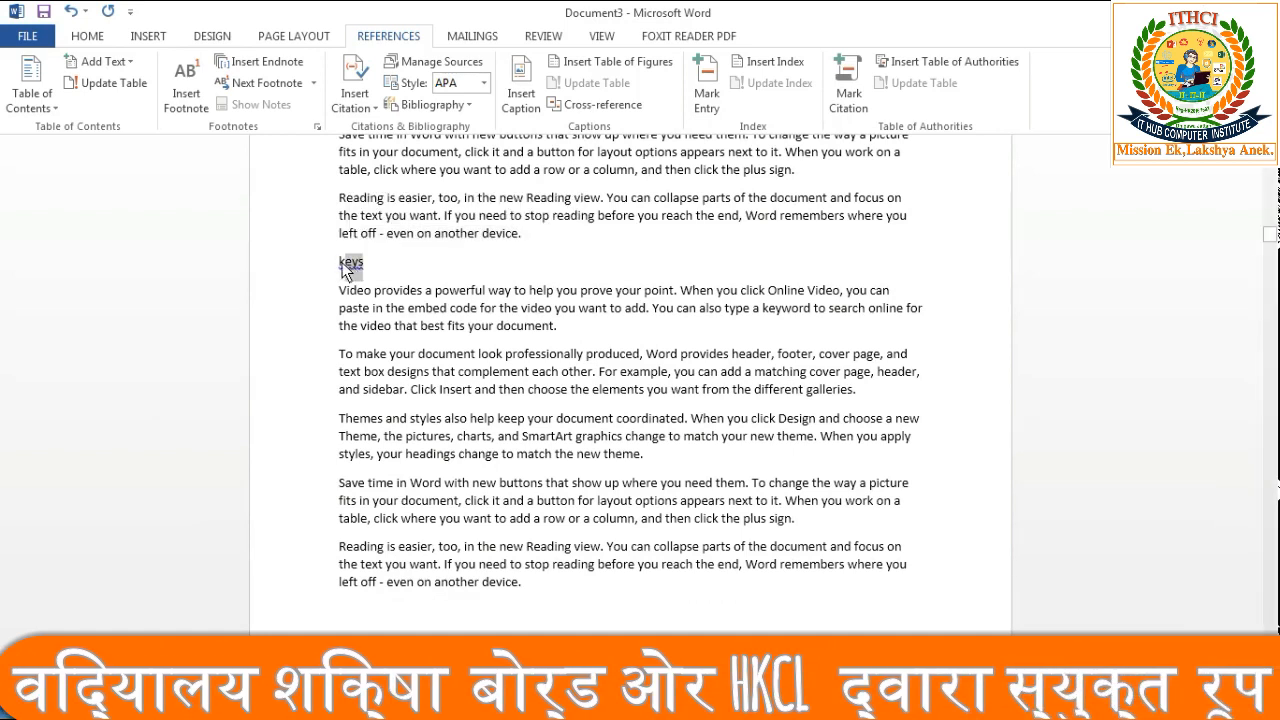
left_click(126, 63)
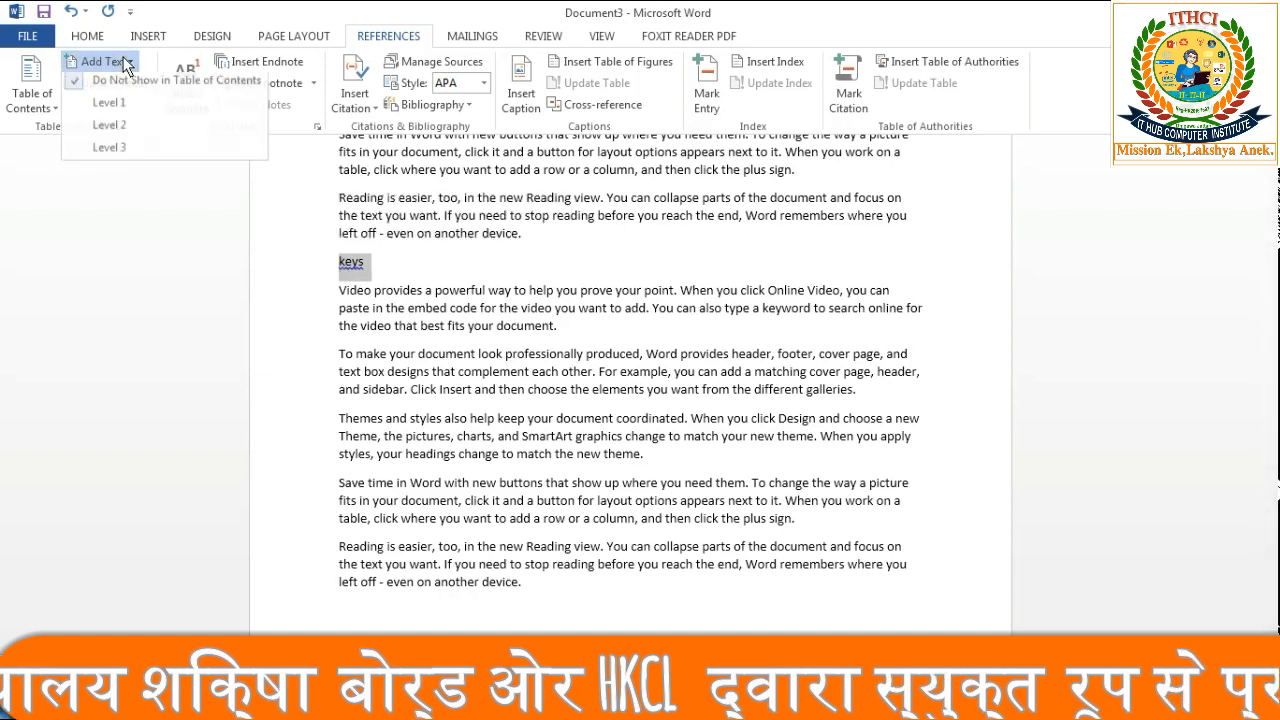
left_click(115, 124)
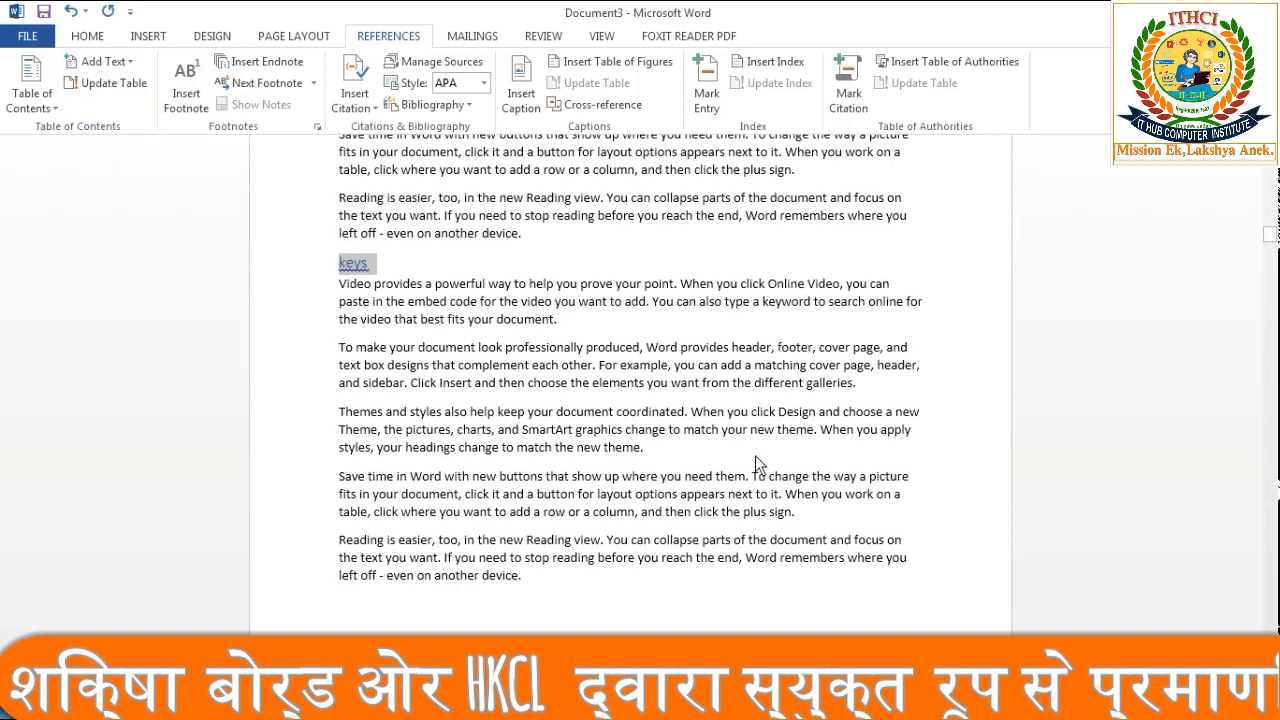
Enter "Num keys" on the empty line above the "Video provides" paragraph on page 7 and mark it as a Level 3 contents entry
left_click_drag(1274, 254, 1275, 257)
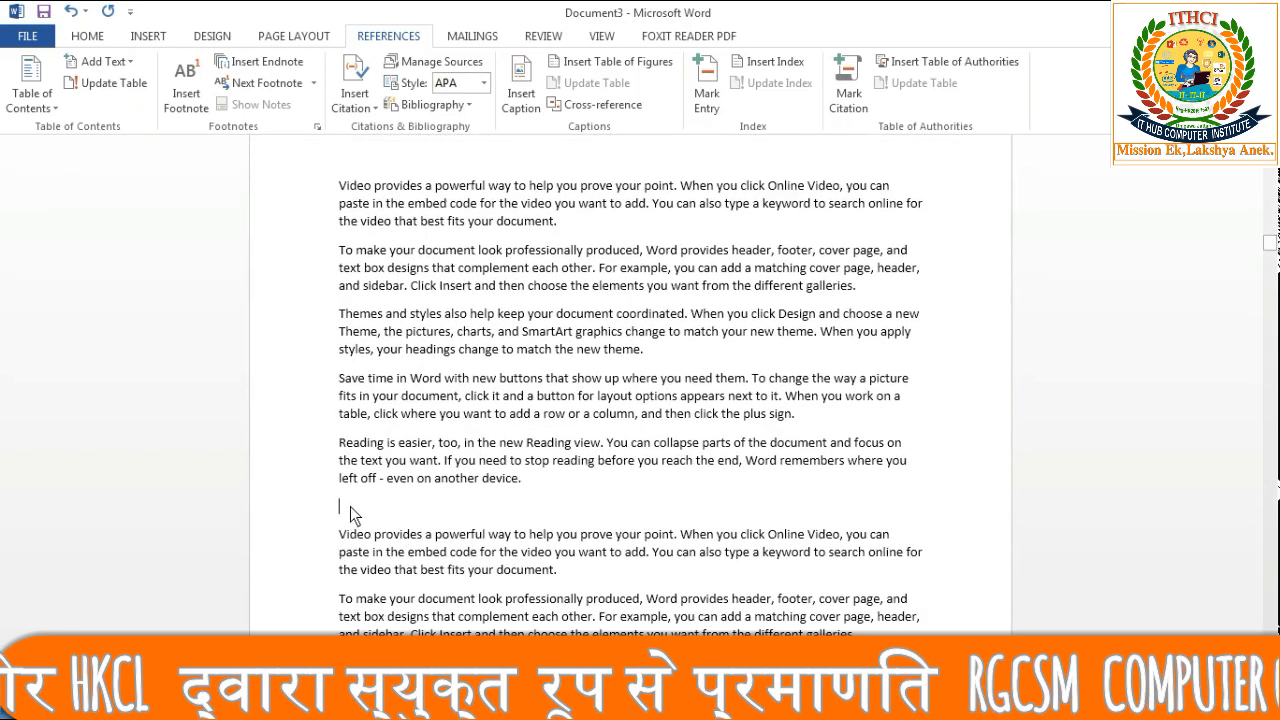
type("um keys")
left_click_drag(380, 508, 321, 494)
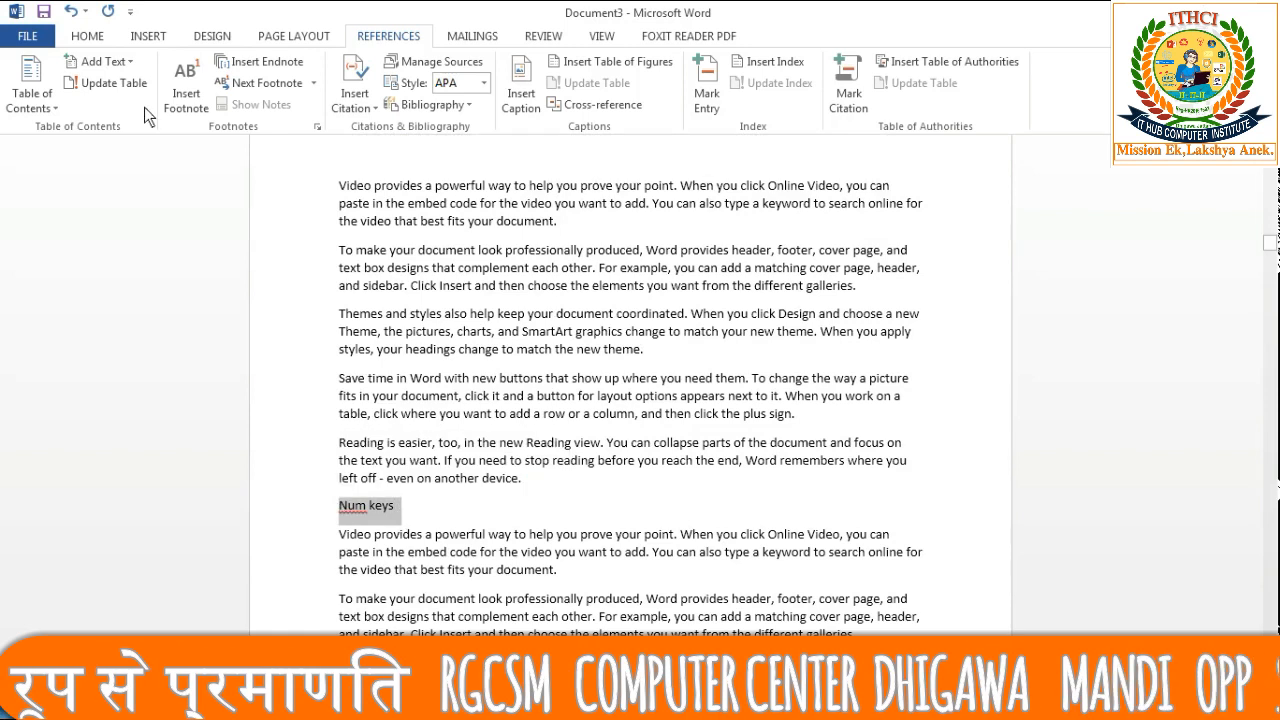
left_click(108, 62)
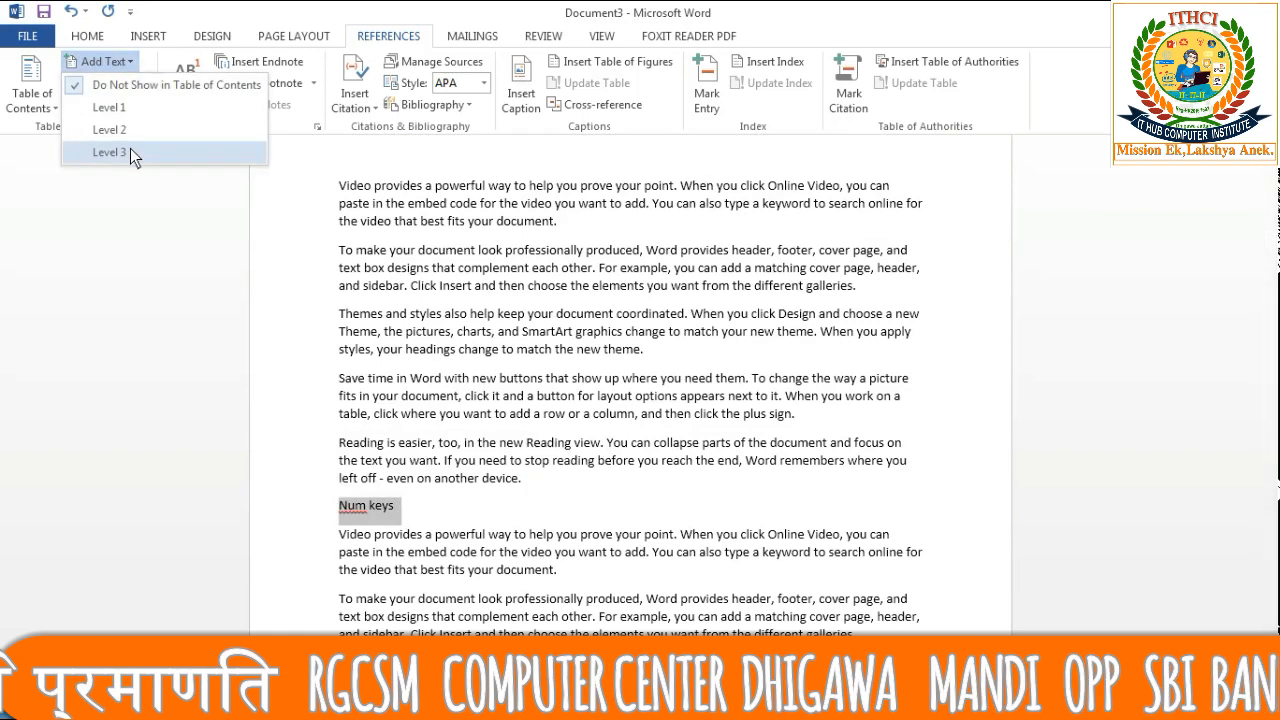
left_click(130, 152)
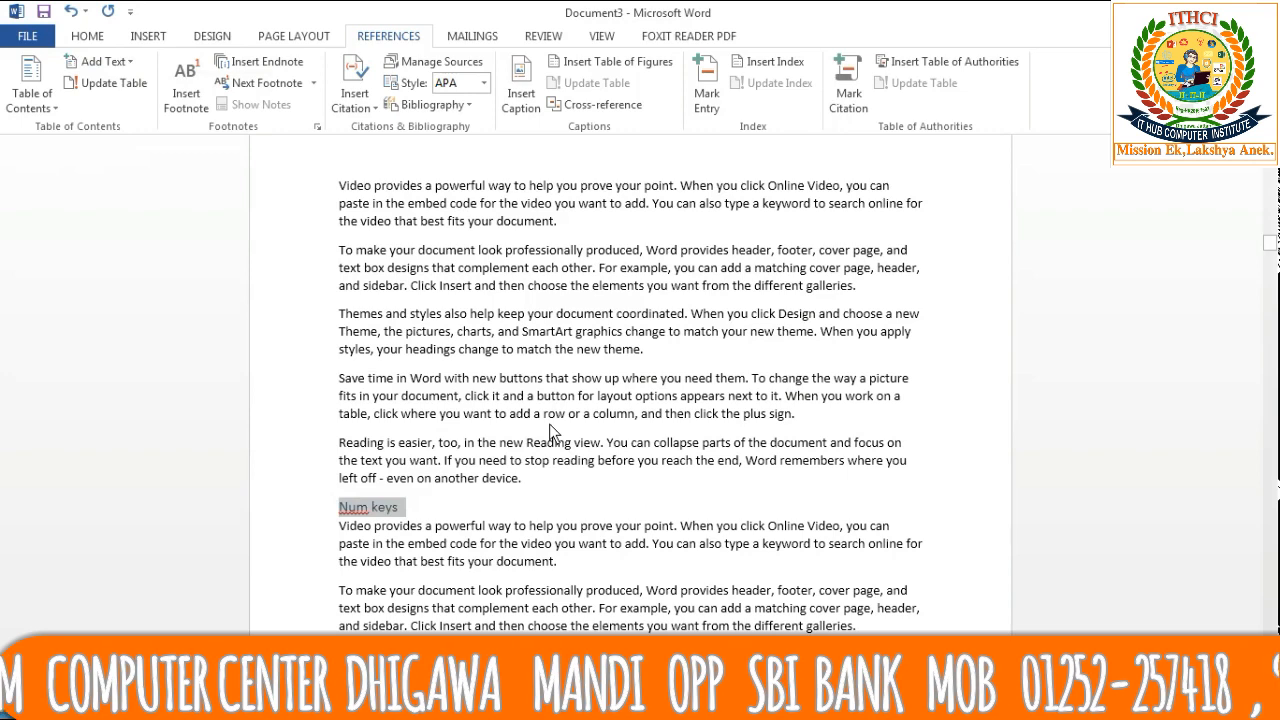
Try the Manual Table layout for the table of contents on the blank first page, and undo its insertion
left_click_drag(1270, 251, 1270, 168)
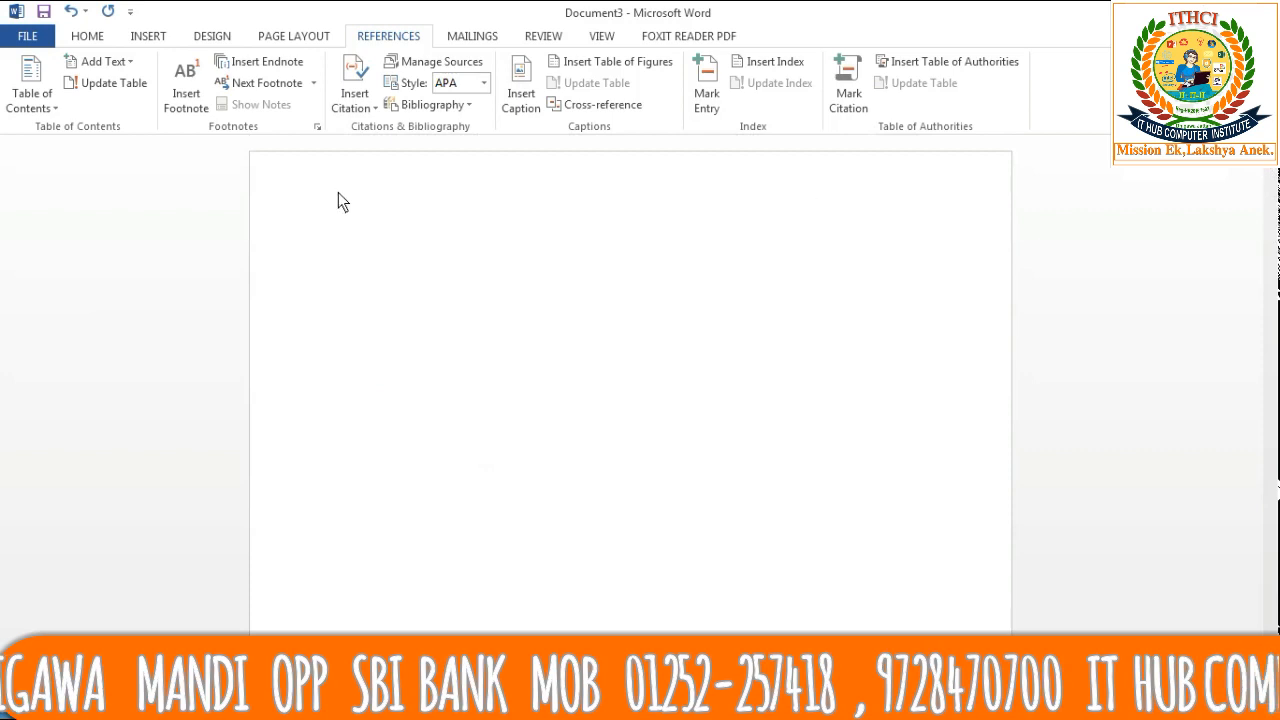
left_click(48, 108)
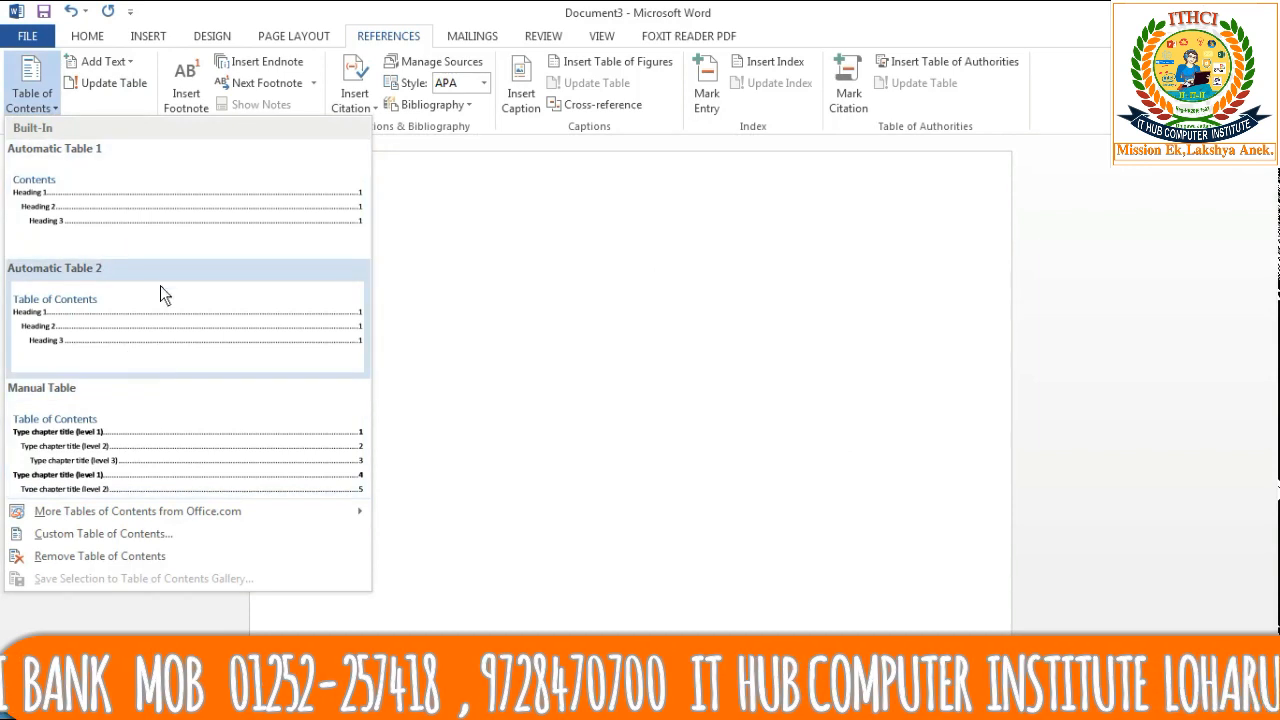
left_click(108, 462)
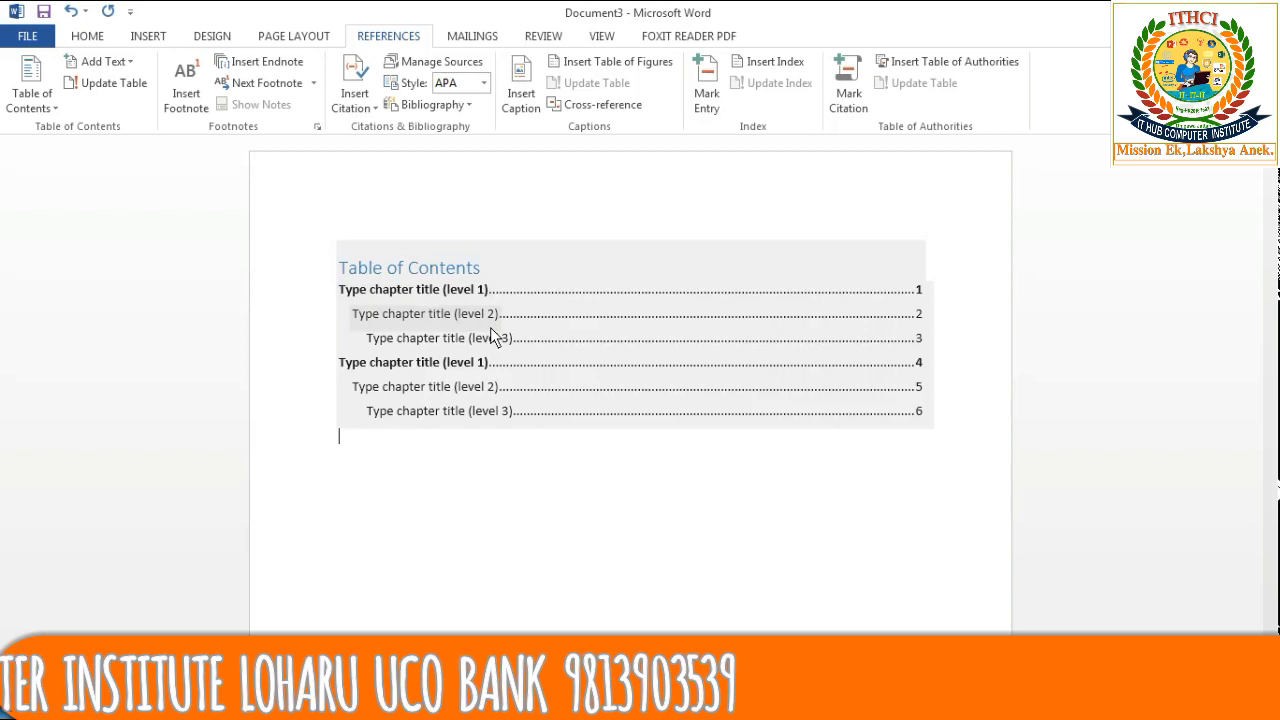
key("ctrl+z")
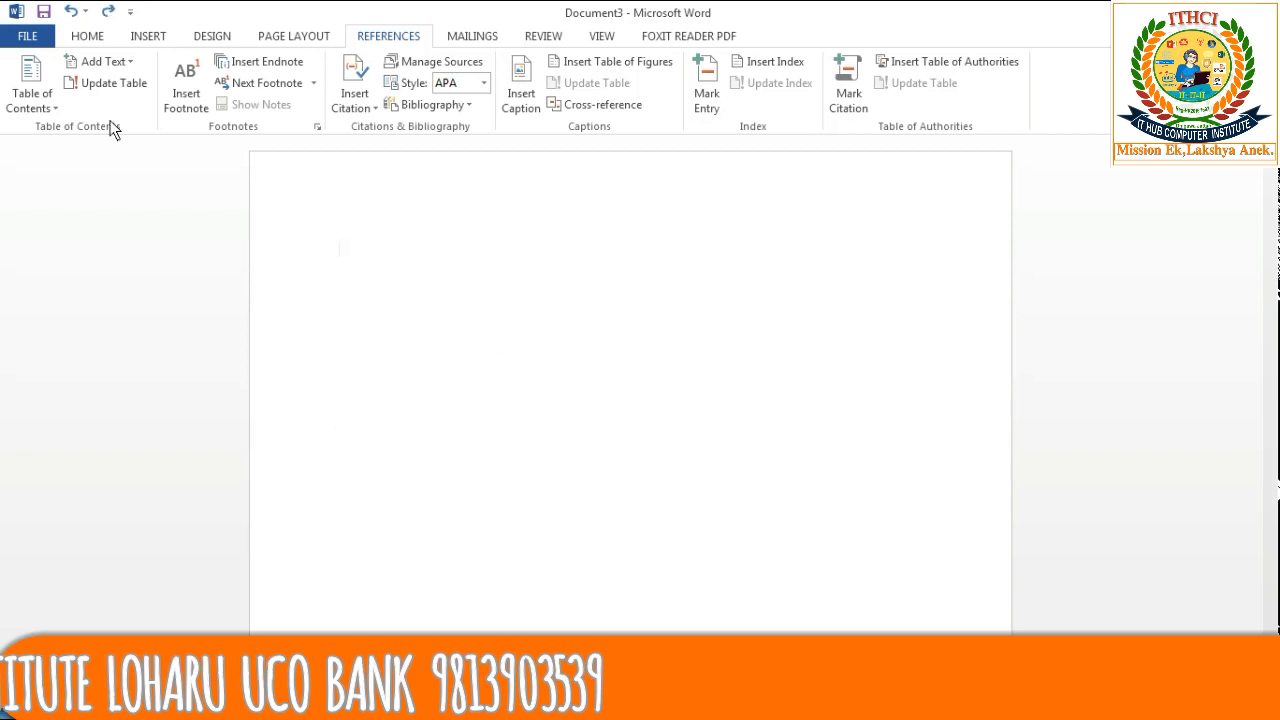
Insert the Automatic Table 1 table of contents on the blank first page and follow its "Num keys" entry to check the link
left_click(46, 102)
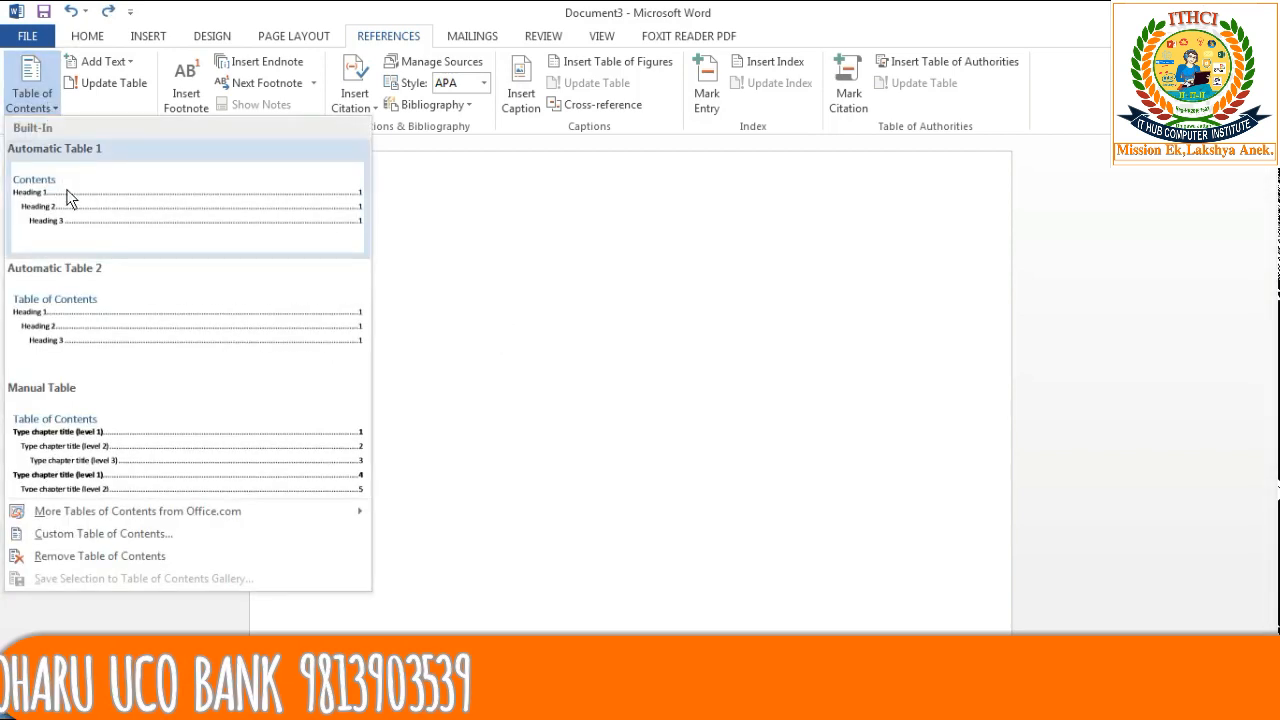
left_click(70, 198)
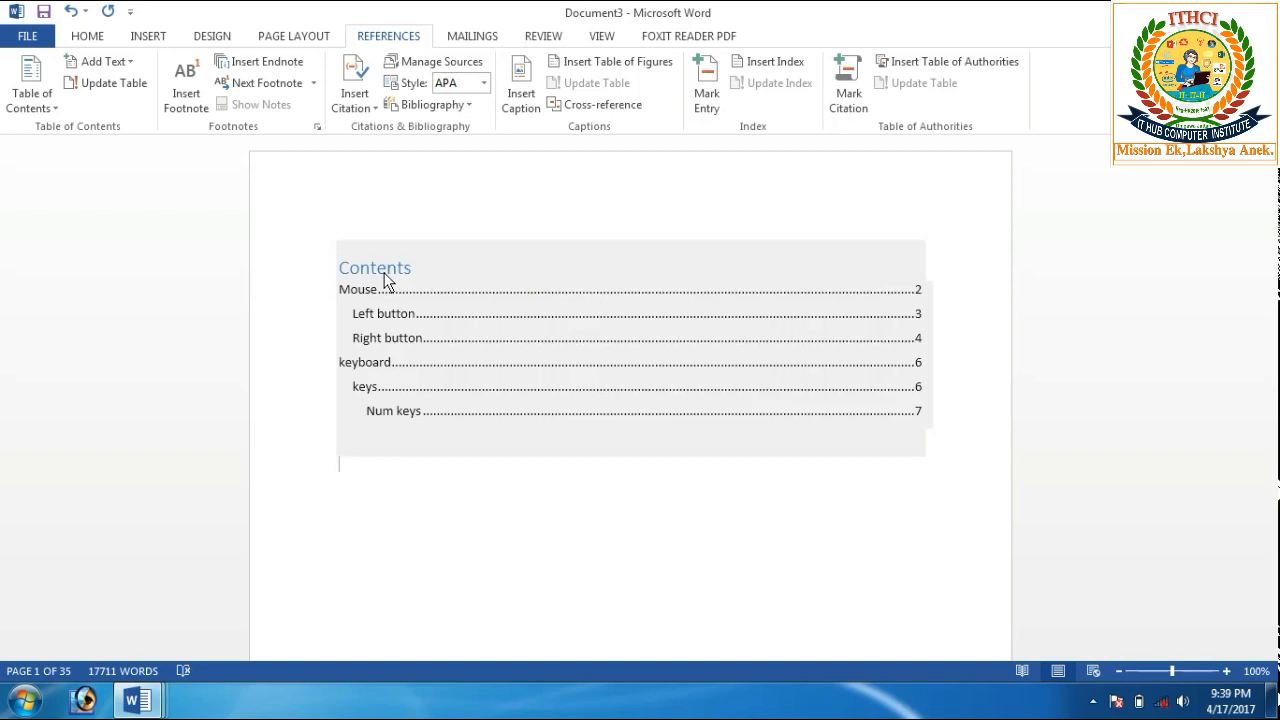
left_click(405, 414, "ctrl")
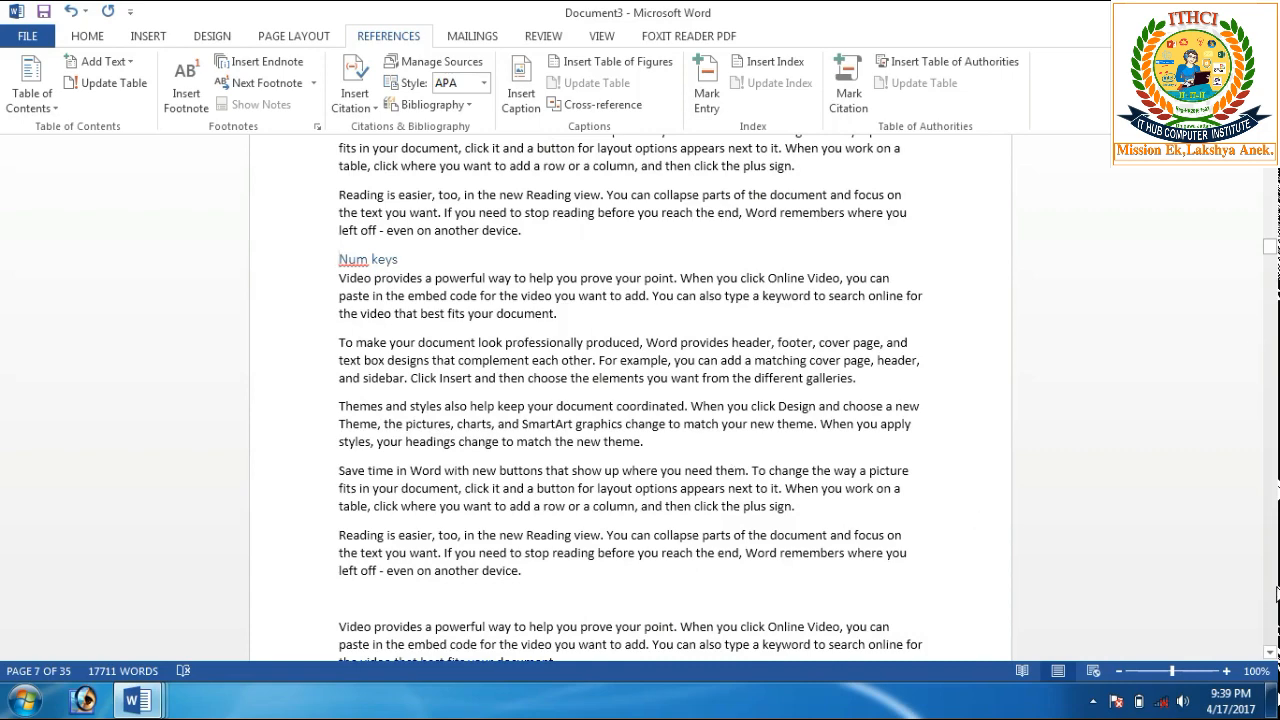
left_click_drag(1272, 248, 1274, 172)
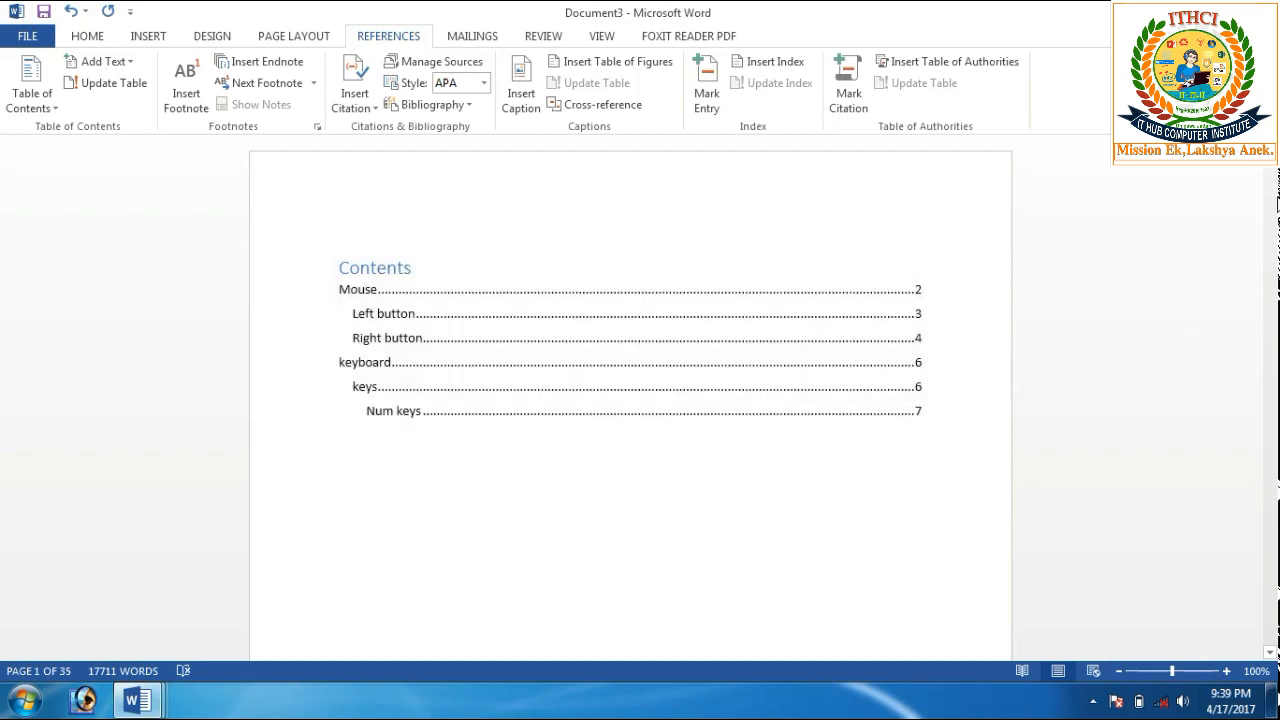
Enter "cpu" on the empty line above the "Video provides" paragraph on page 8 and mark it as a Level 1 contents entry
left_click_drag(1273, 174, 1270, 262)
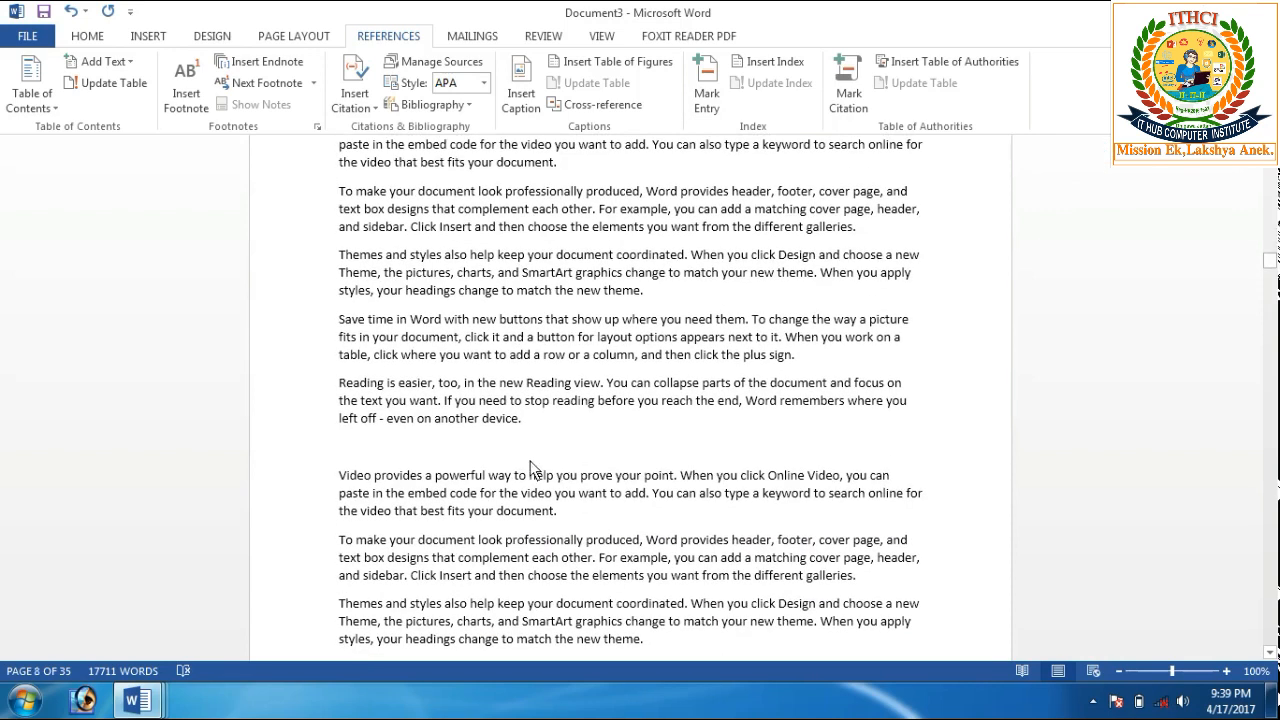
type("d")
left_click_drag(380, 450, 340, 452)
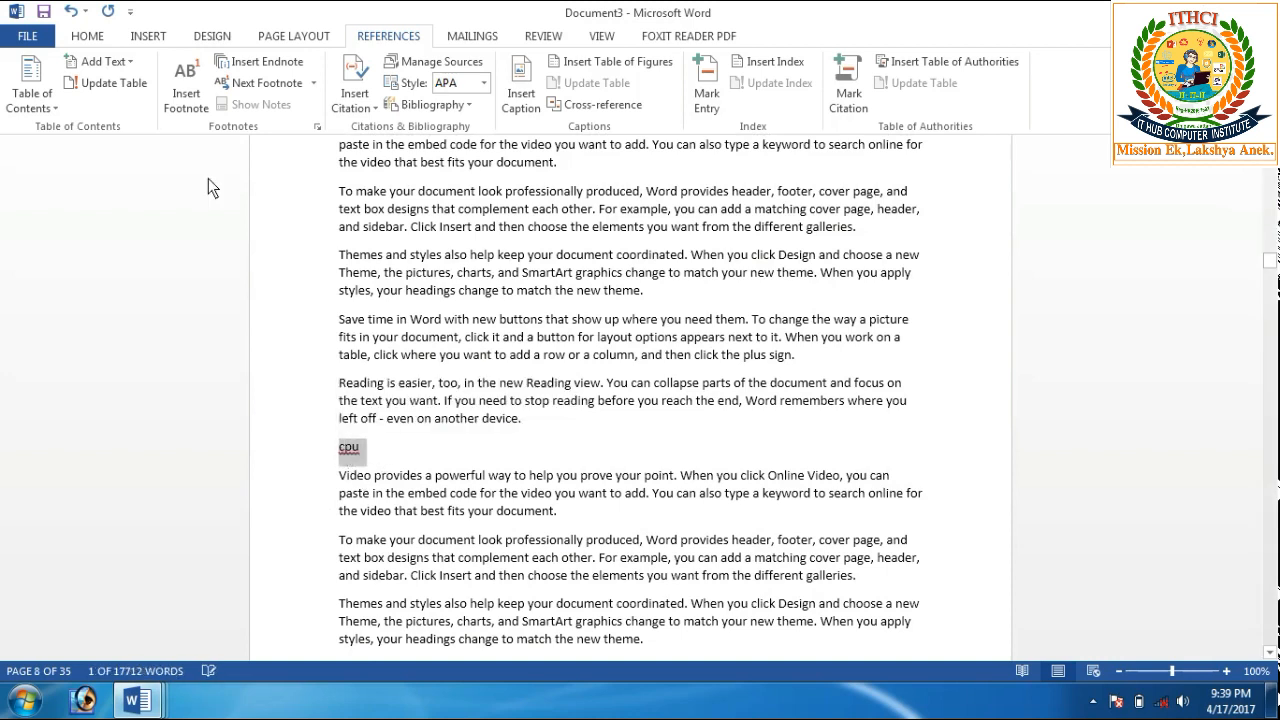
left_click(104, 61)
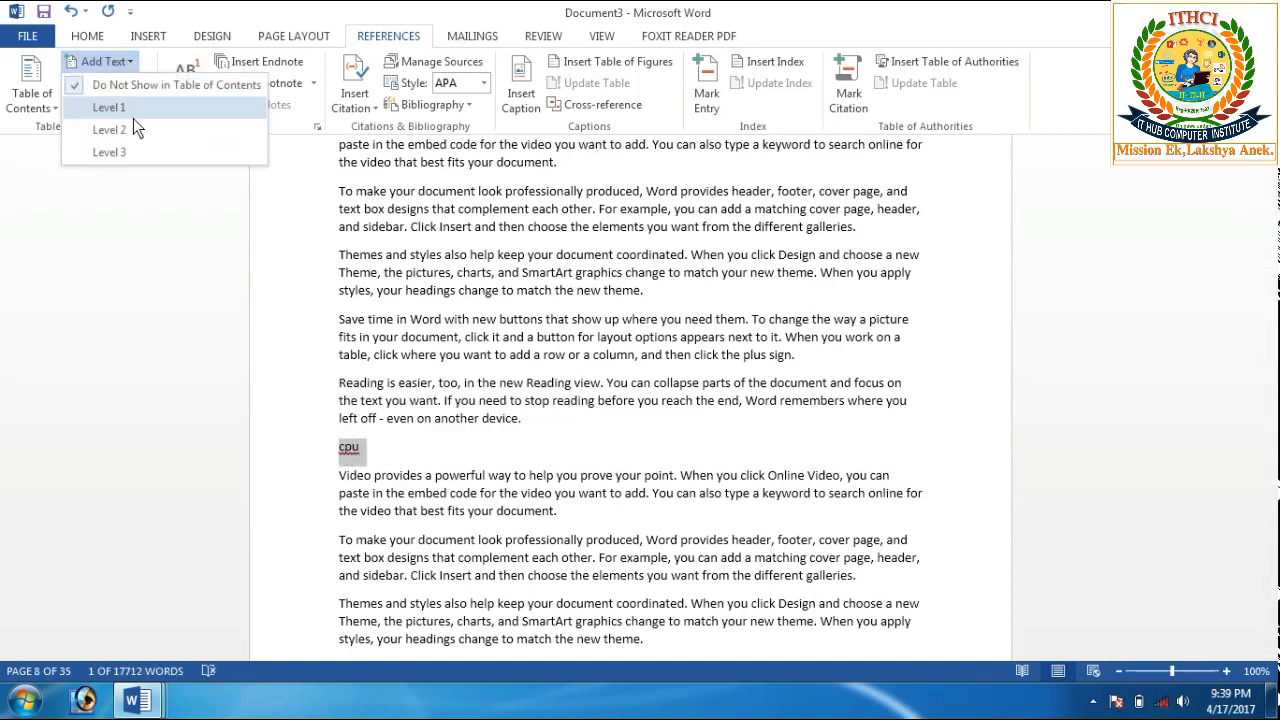
left_click(120, 106)
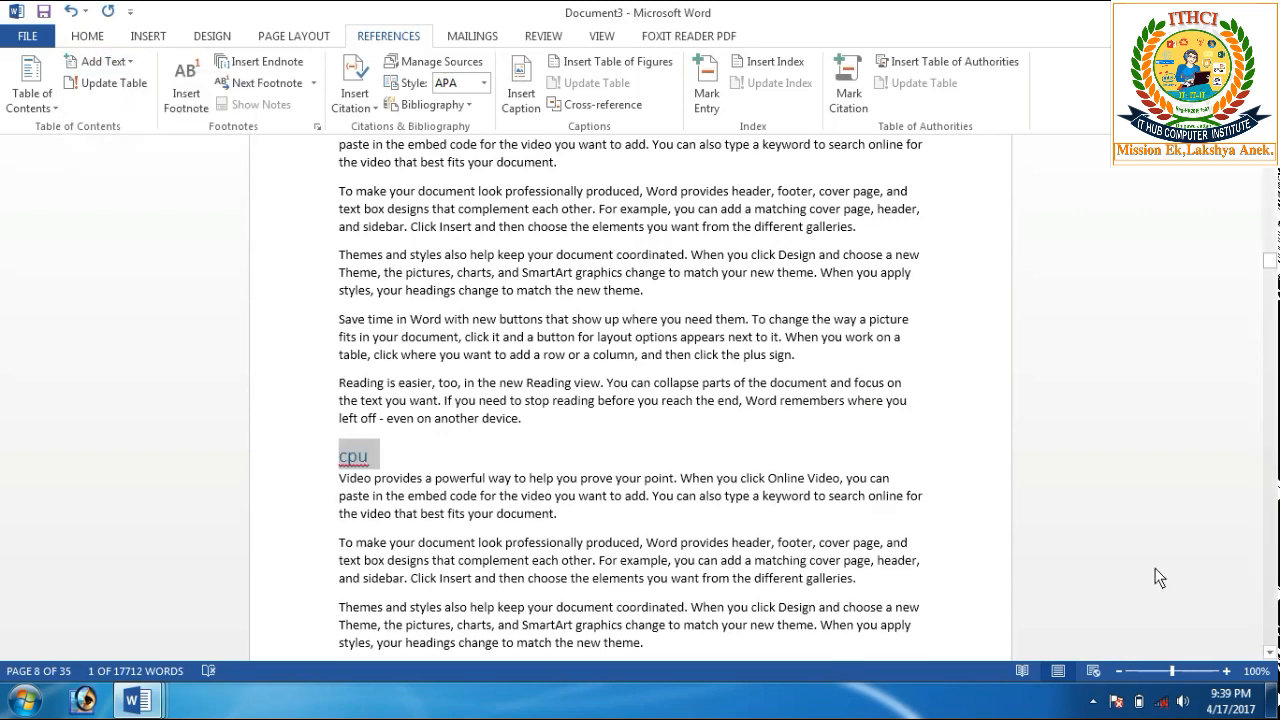
Enter "Mu" on the empty line above the "Video provides" paragraph on page 10 and mark it as a Level 2 contents entry
left_click_drag(1272, 262, 1272, 268)
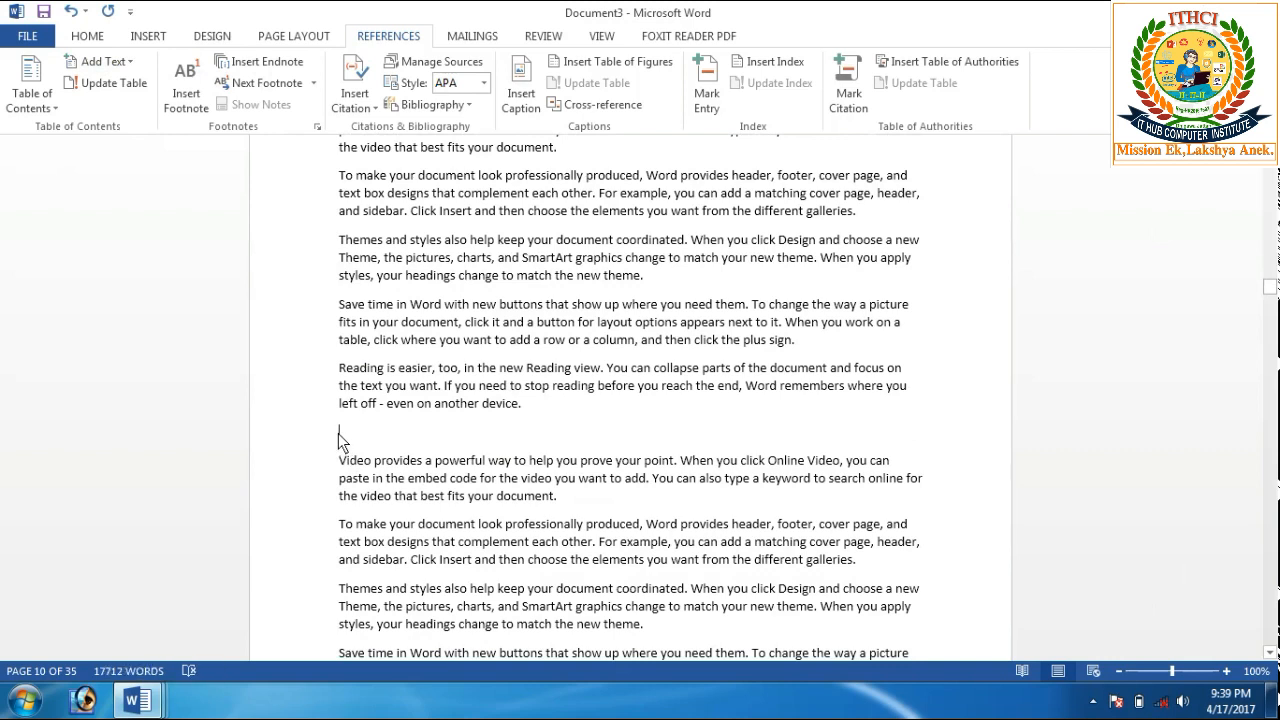
type("mu")
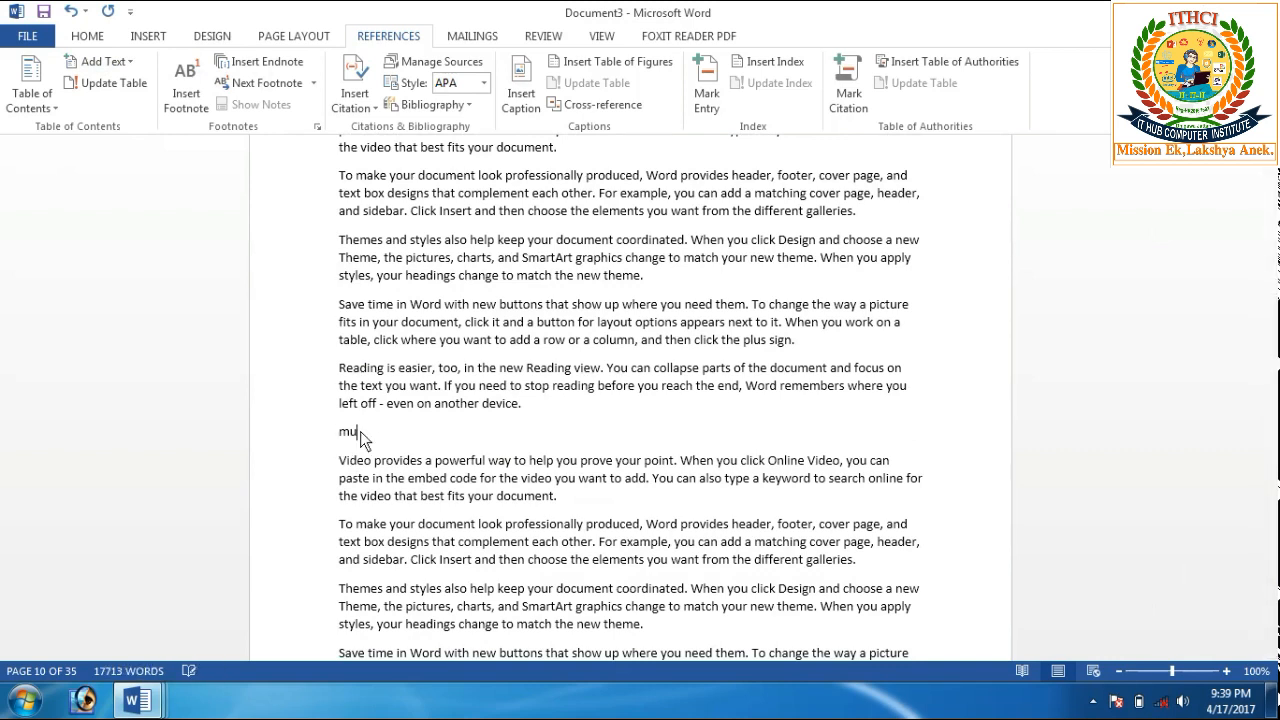
key("shift+F3")
left_click(316, 434)
left_click(105, 61)
left_click(127, 133)
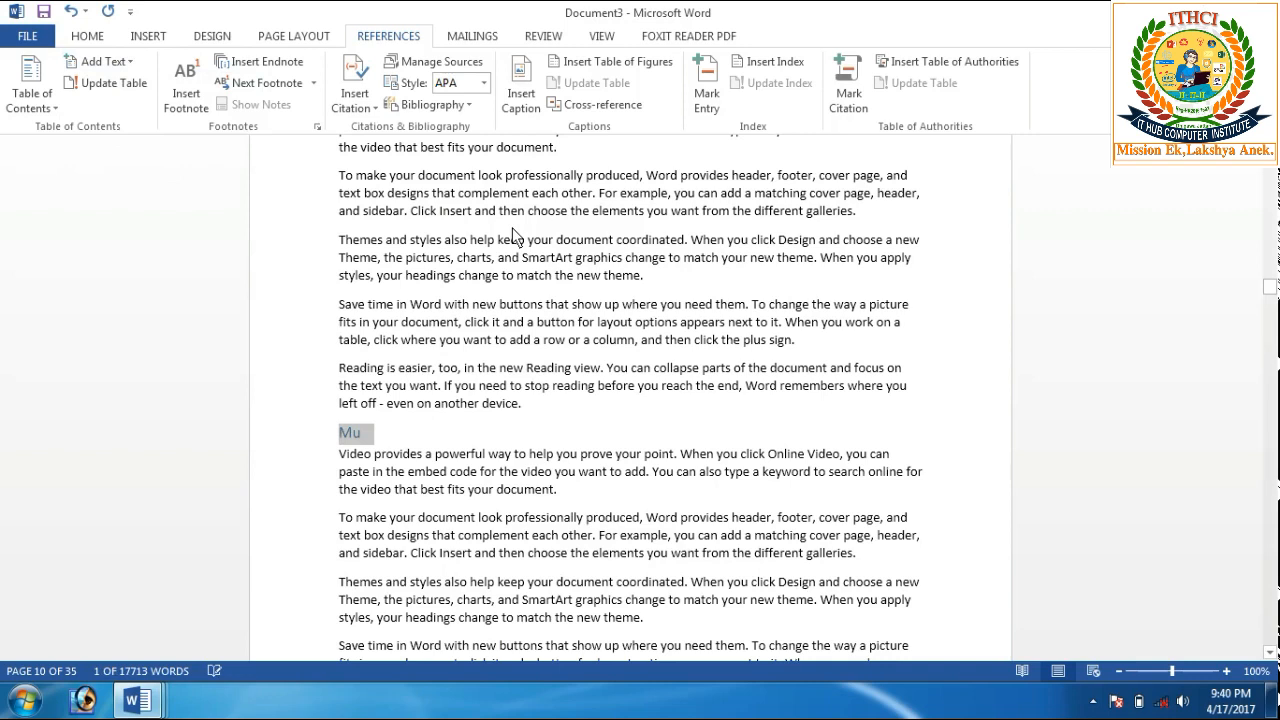
Enter "Cu" on the empty line above the "Video provides" paragraph on page 12 and mark it as a Level 2 contents entry
left_click_drag(1270, 310, 1270, 334)
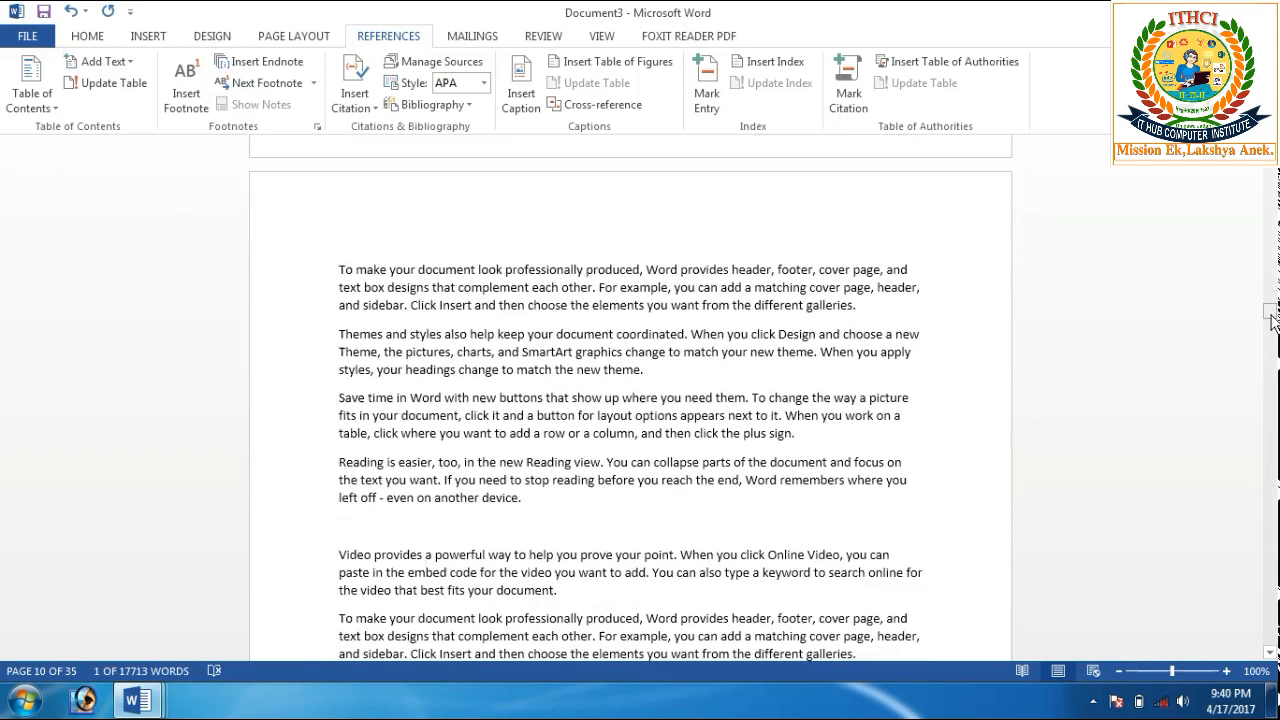
left_click(345, 526)
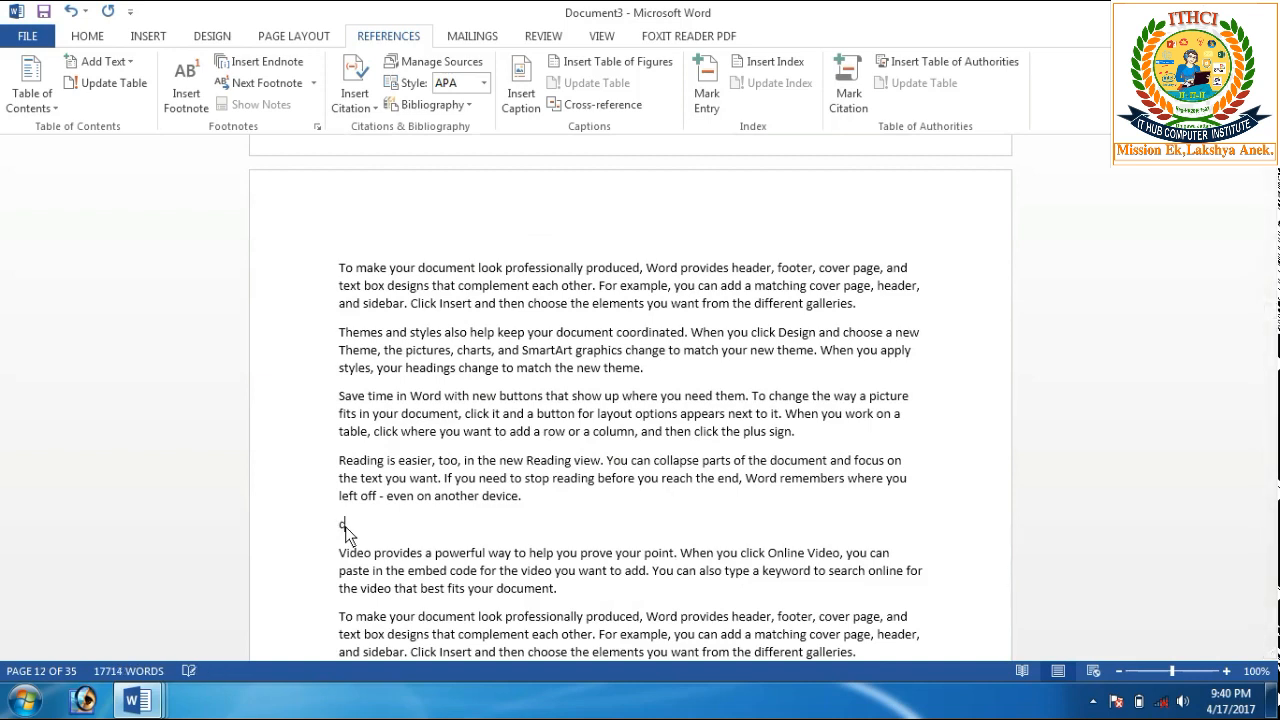
type("Cu")
double_click(343, 525)
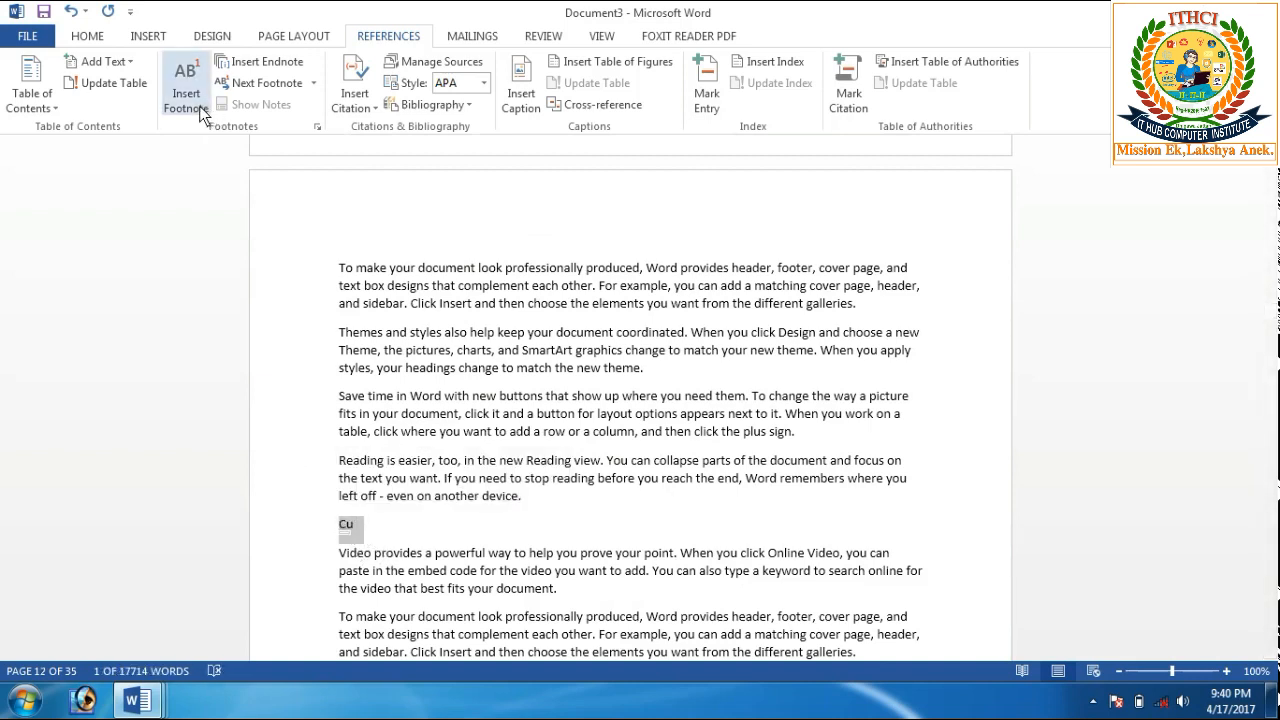
left_click(125, 65)
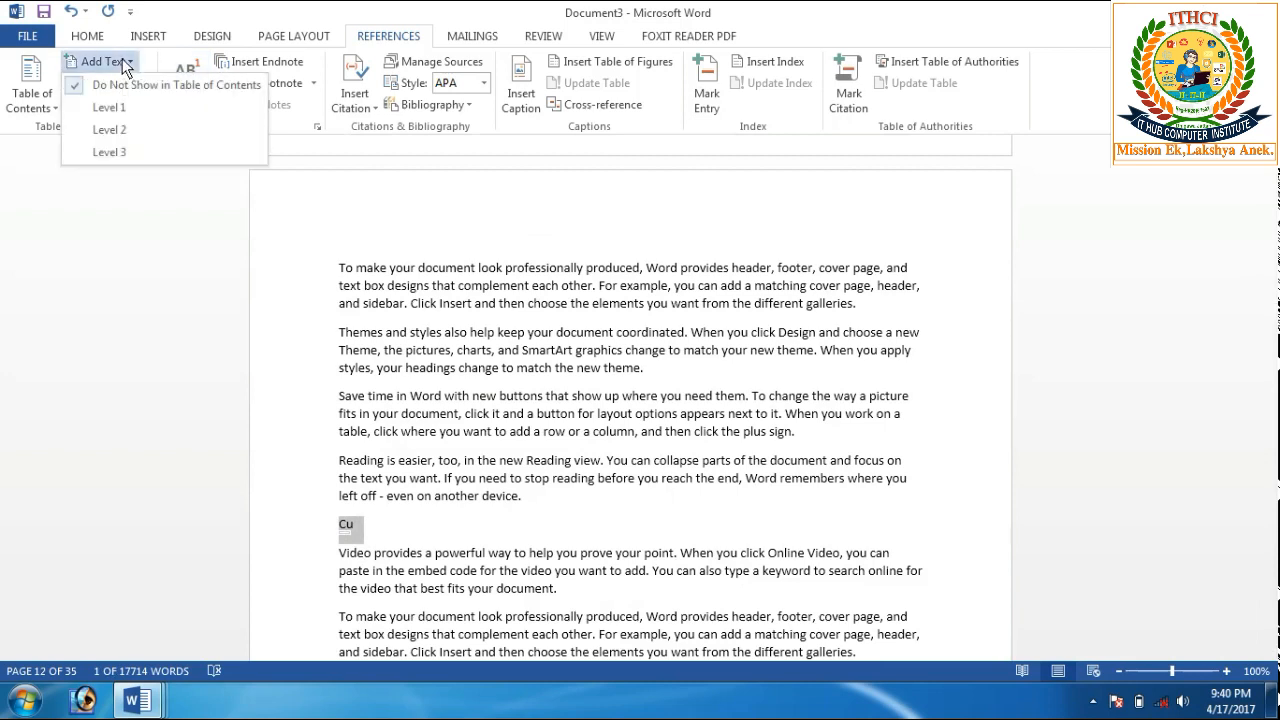
left_click(127, 131)
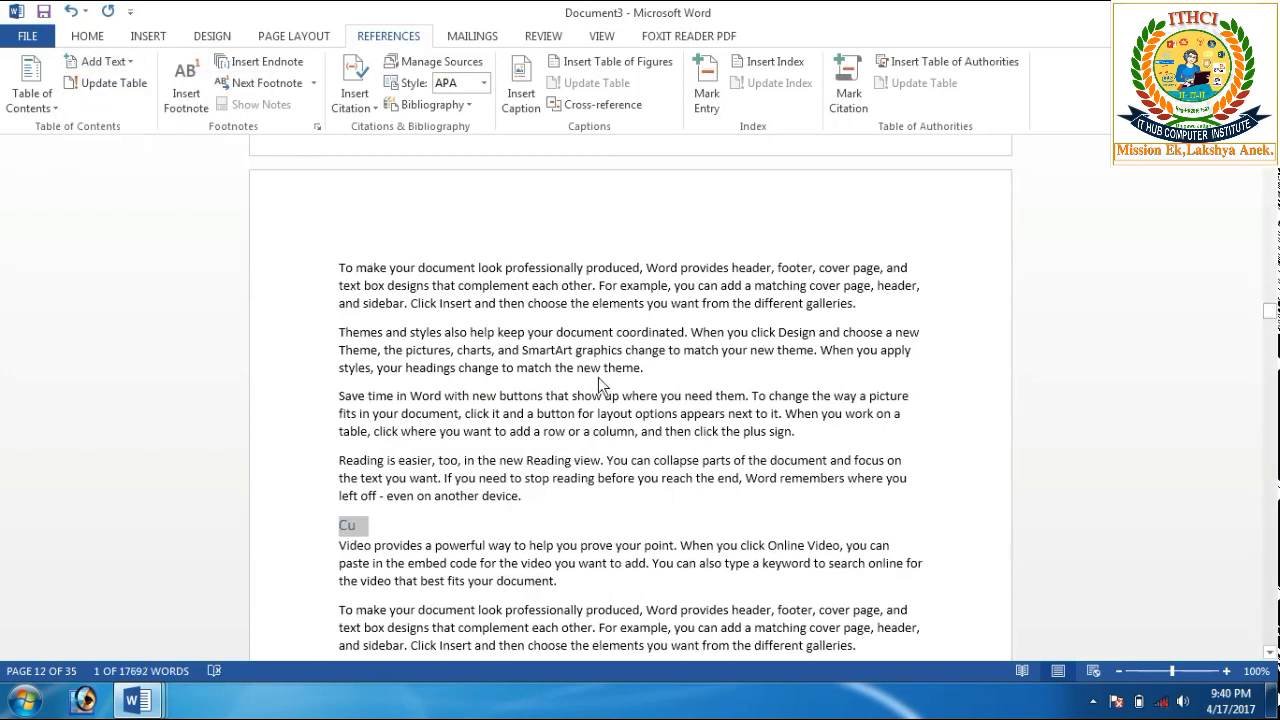
Enter "Alu" on the empty line above the "Video provides" paragraph on page 14 and mark it as a Level 2 contents entry
left_click_drag(1269, 312, 1272, 350)
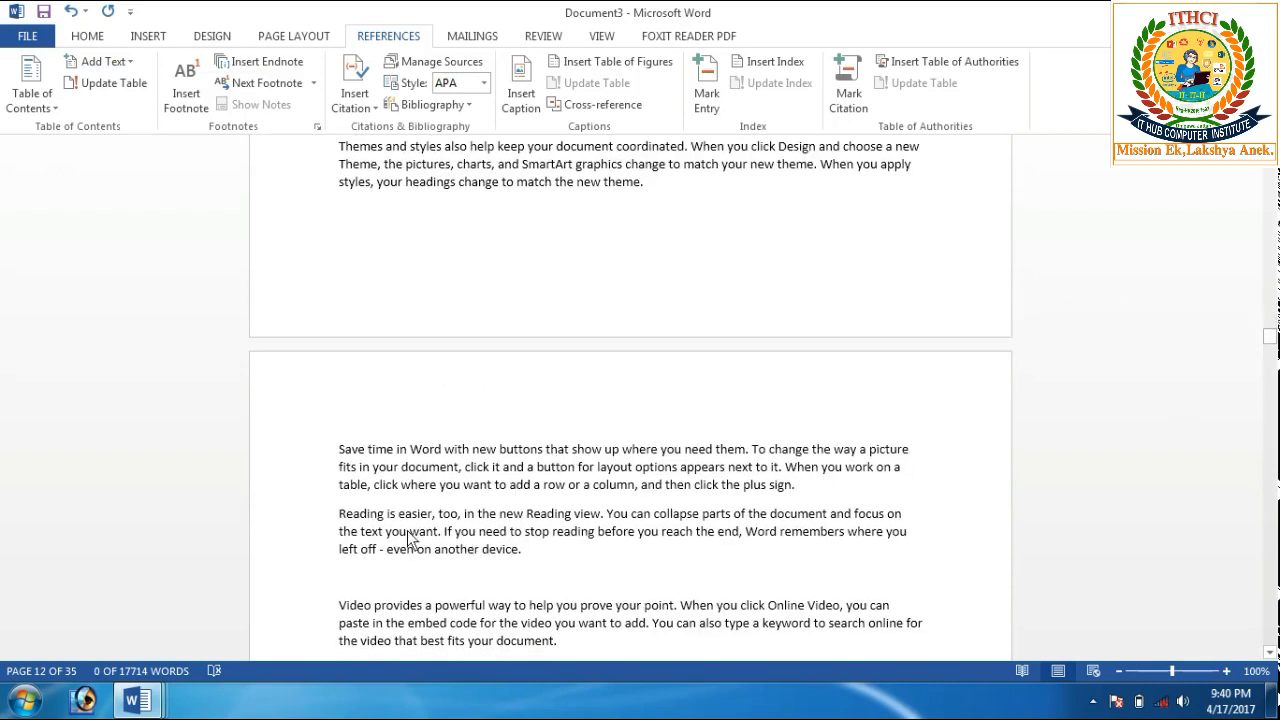
left_click(350, 585)
type("a")
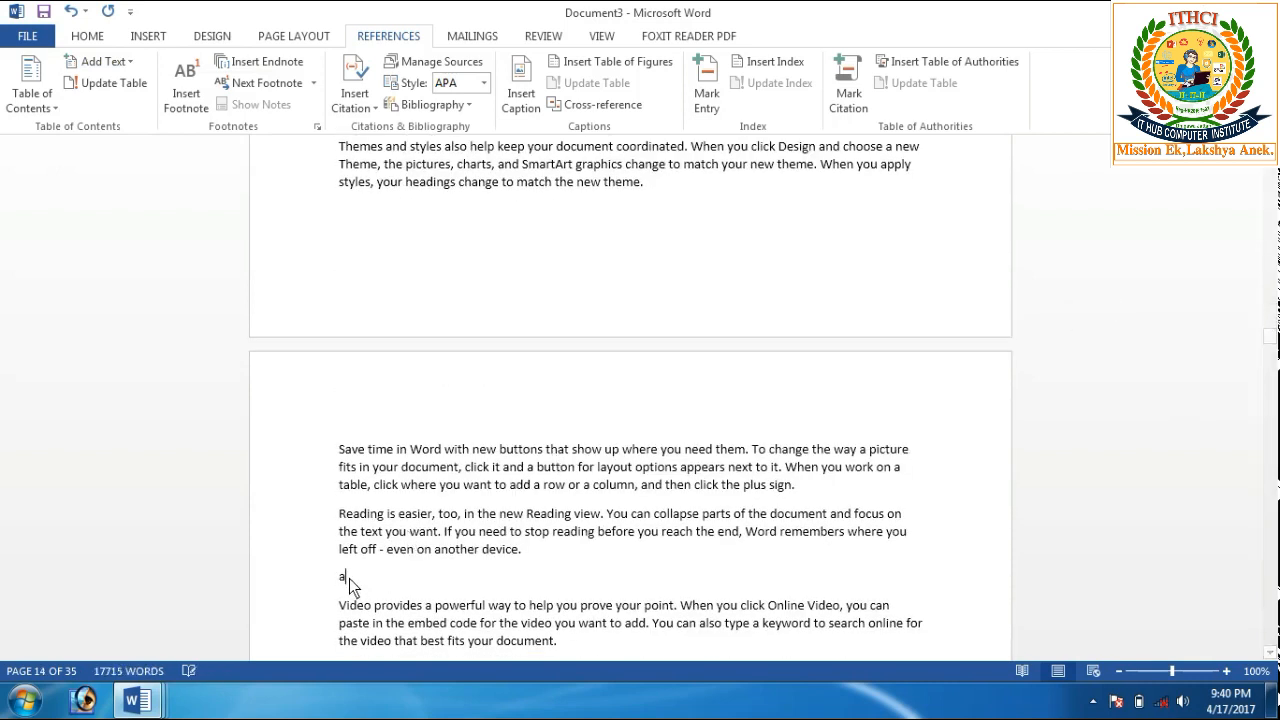
type("lu")
double_click(345, 580)
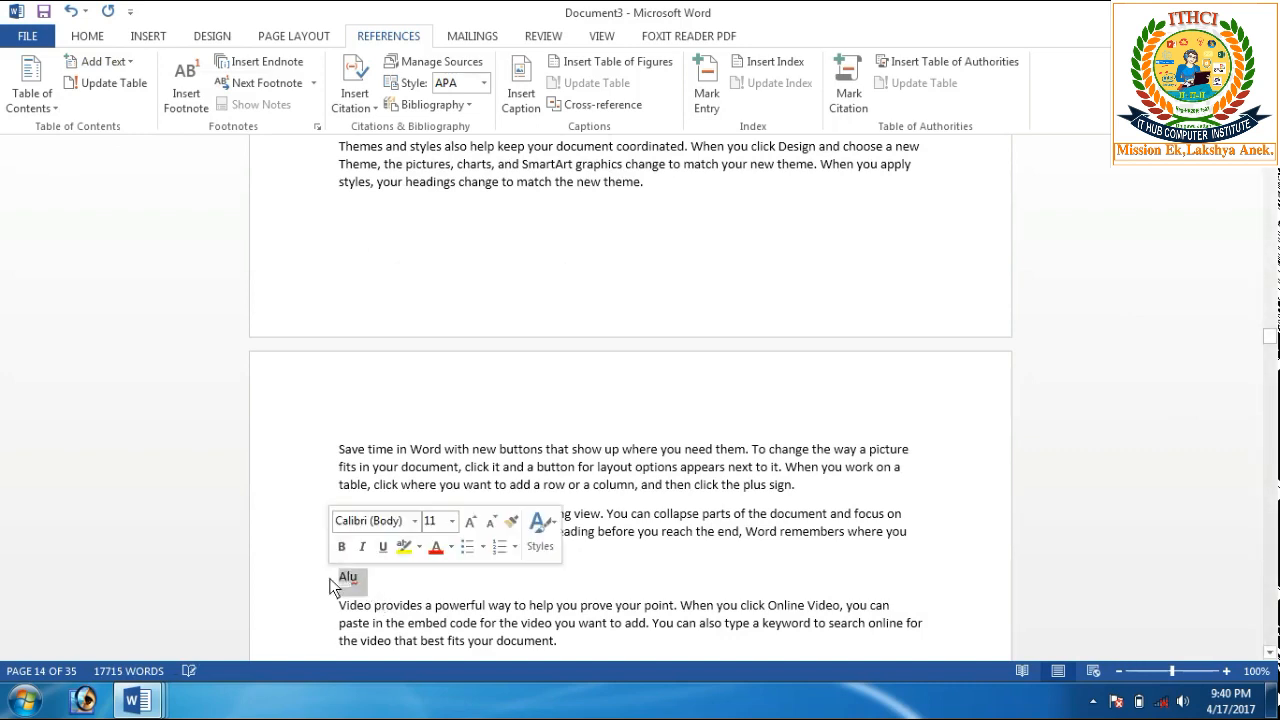
left_click(125, 62)
left_click(137, 129)
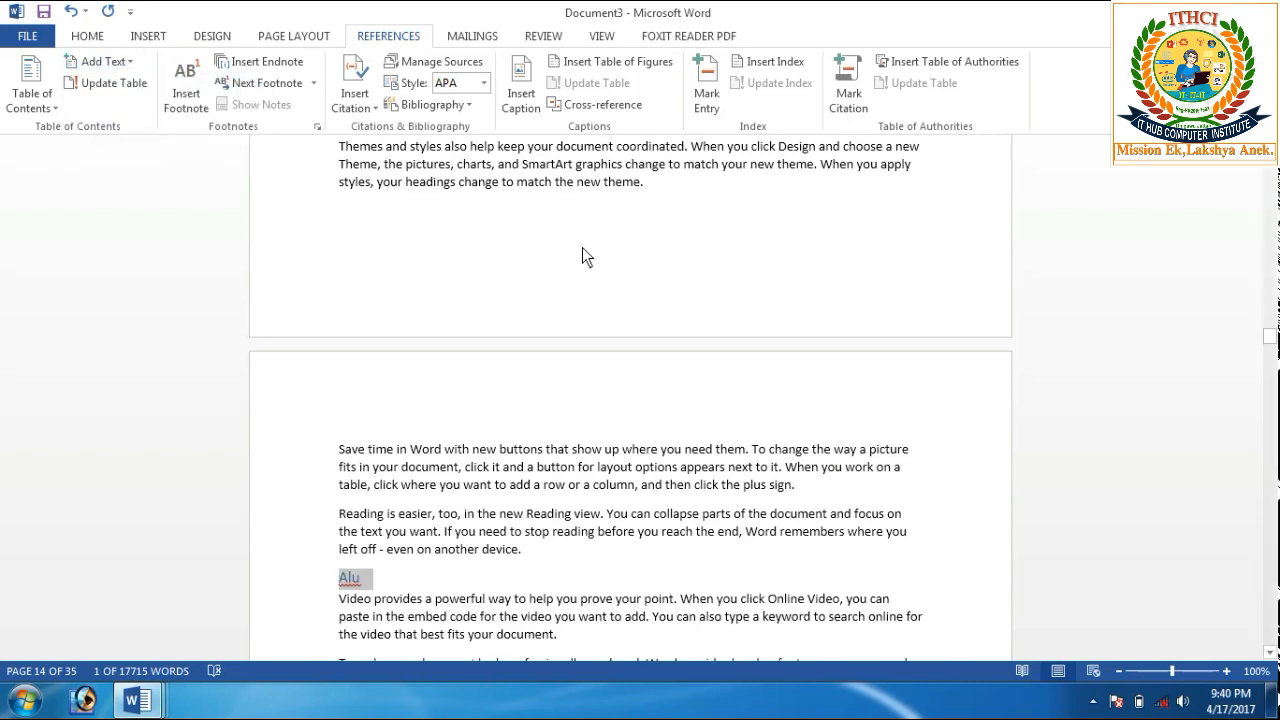
Update the entire table of contents on the first page to include the newly marked headings
left_click_drag(1268, 338, 1270, 166)
left_click(845, 395)
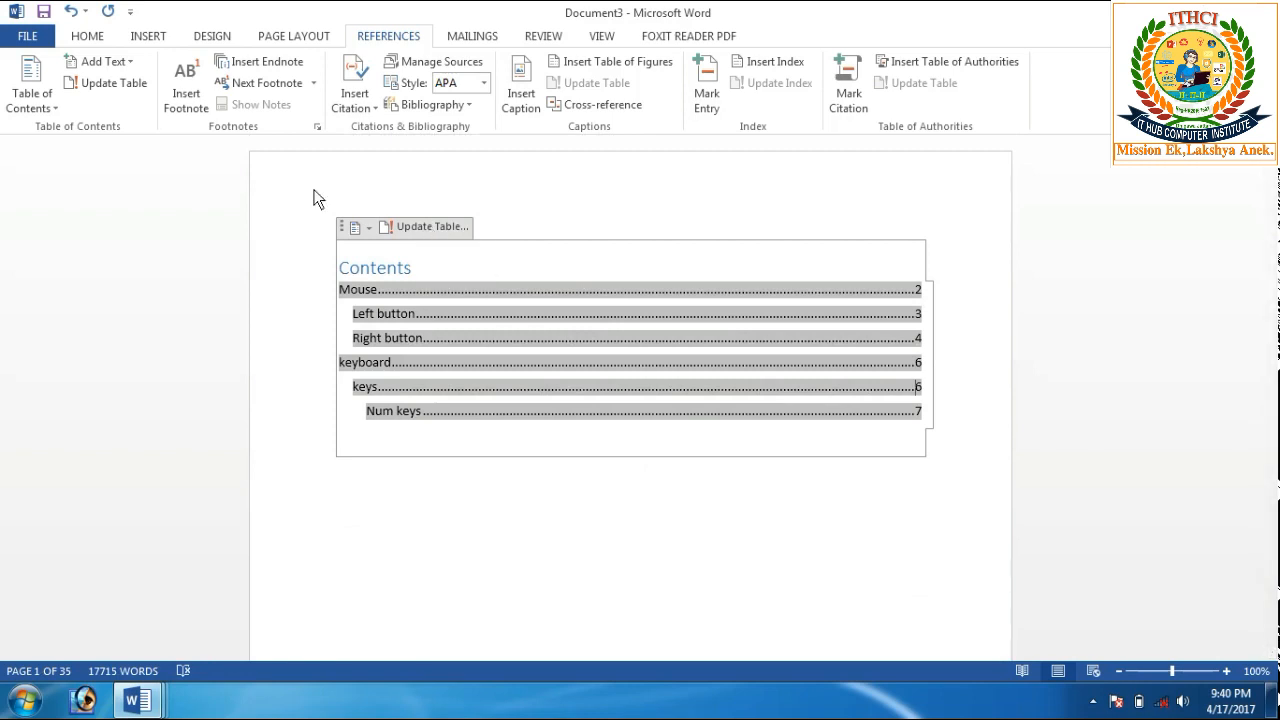
left_click(110, 86)
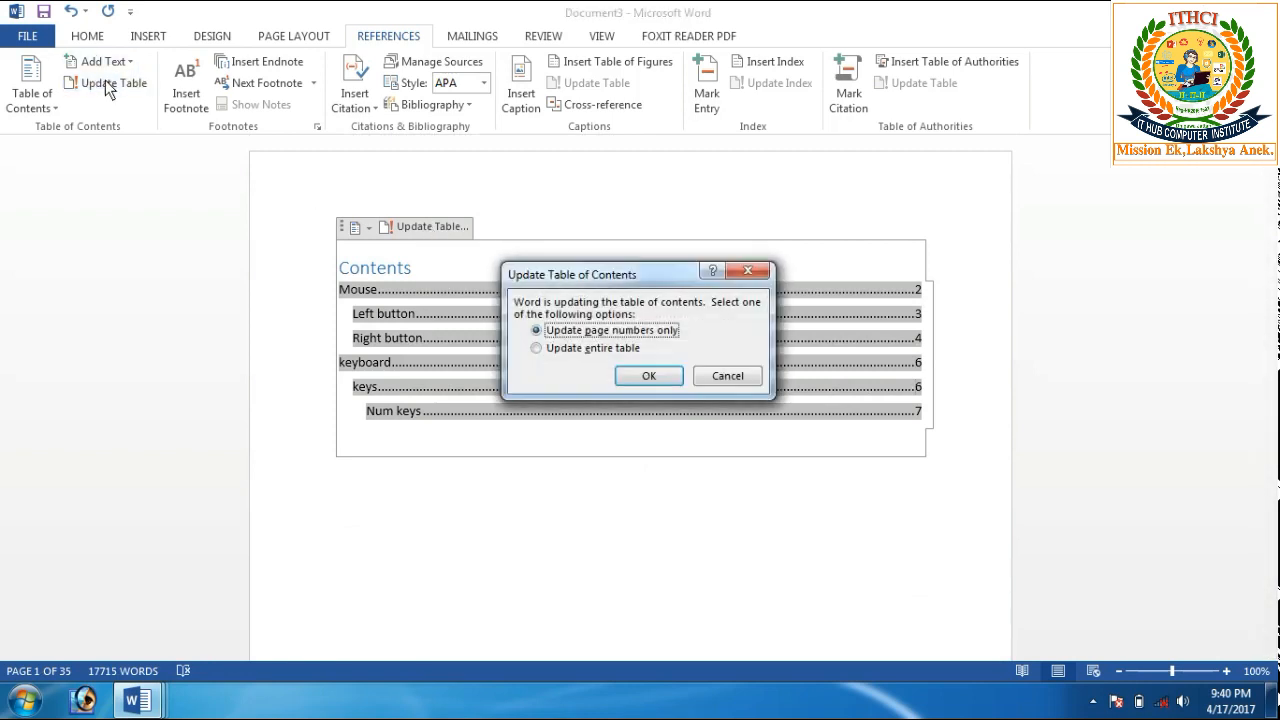
left_click(550, 349)
left_click(646, 378)
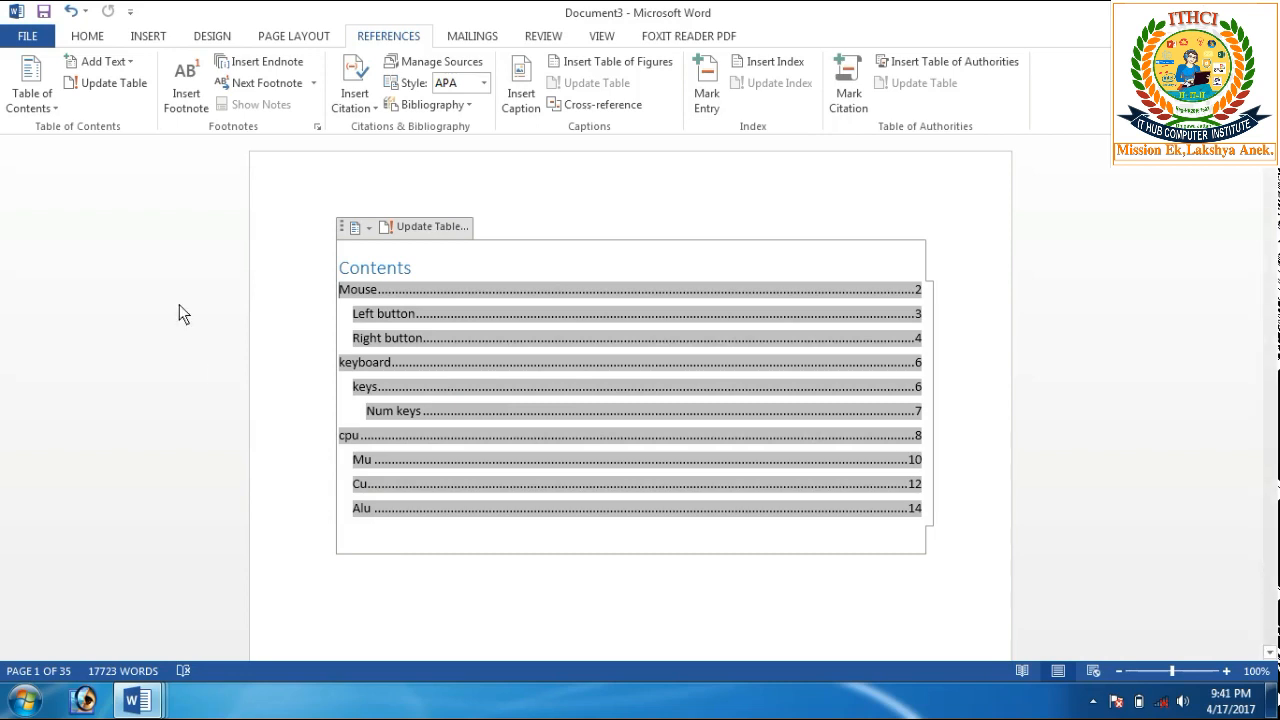
Customize the table of contents with a dashed tab leader and 9 levels, replacing the existing table
left_click(57, 111)
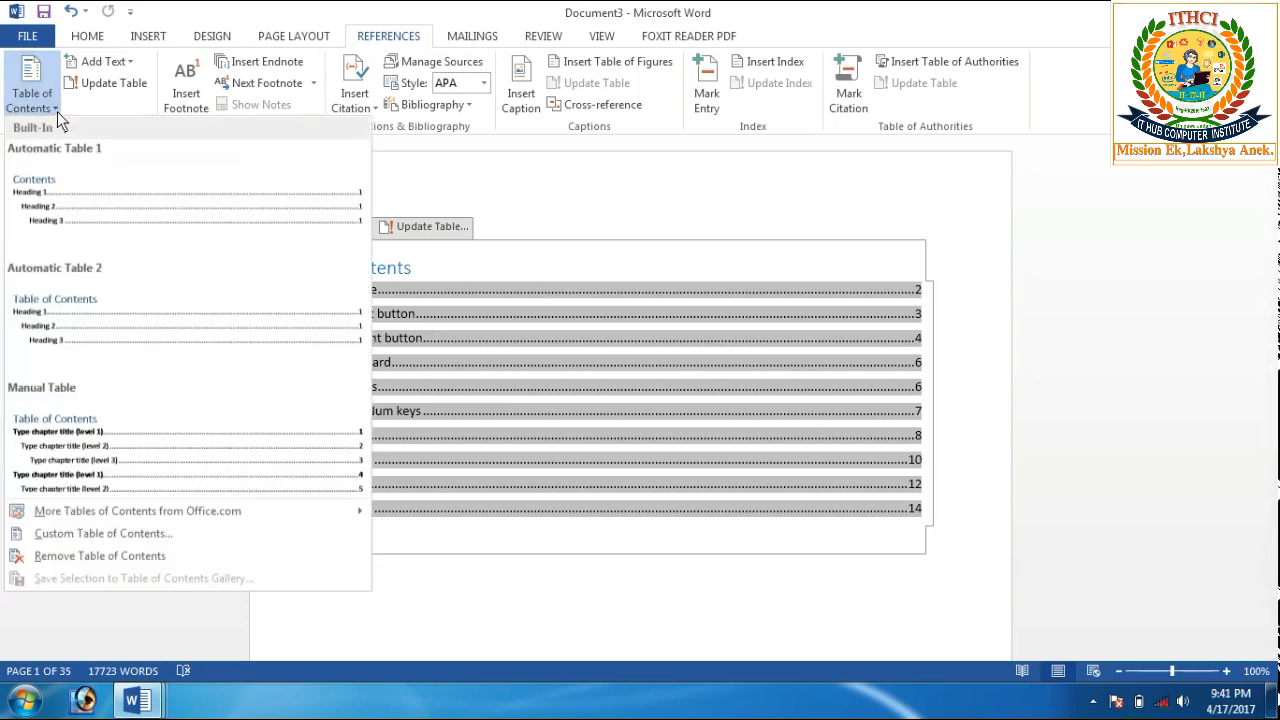
left_click(79, 541)
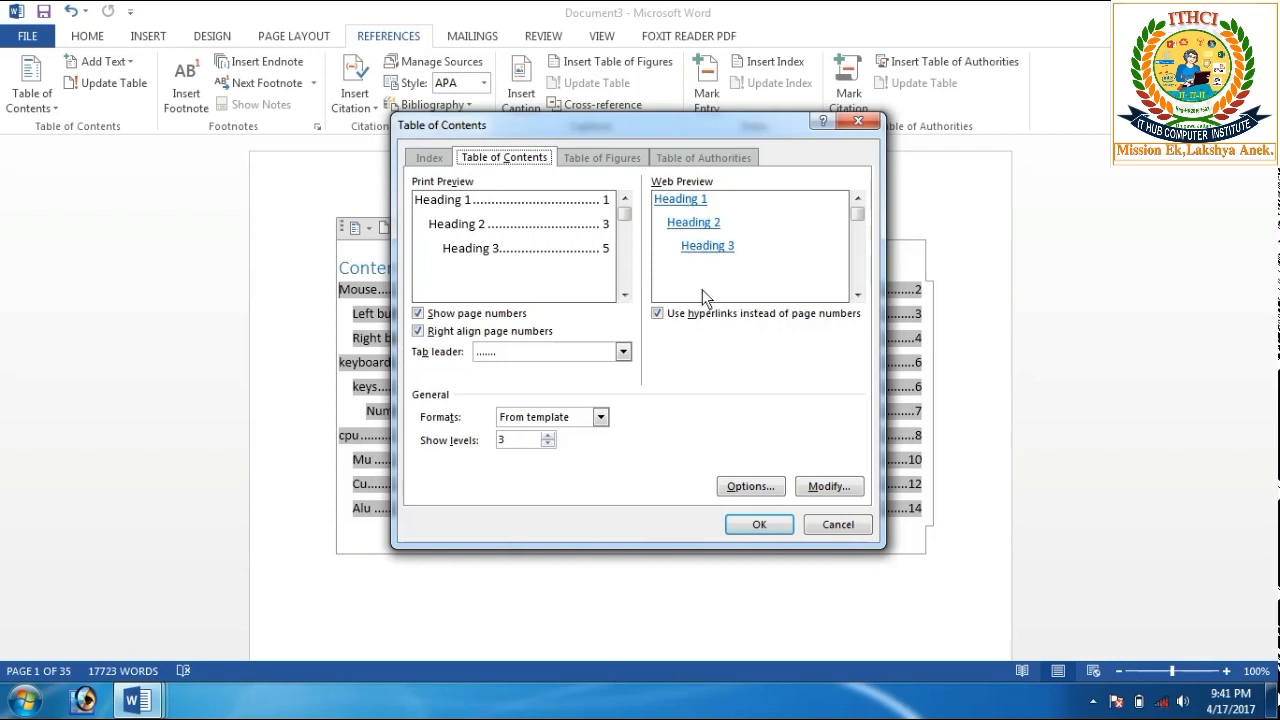
left_click(622, 351)
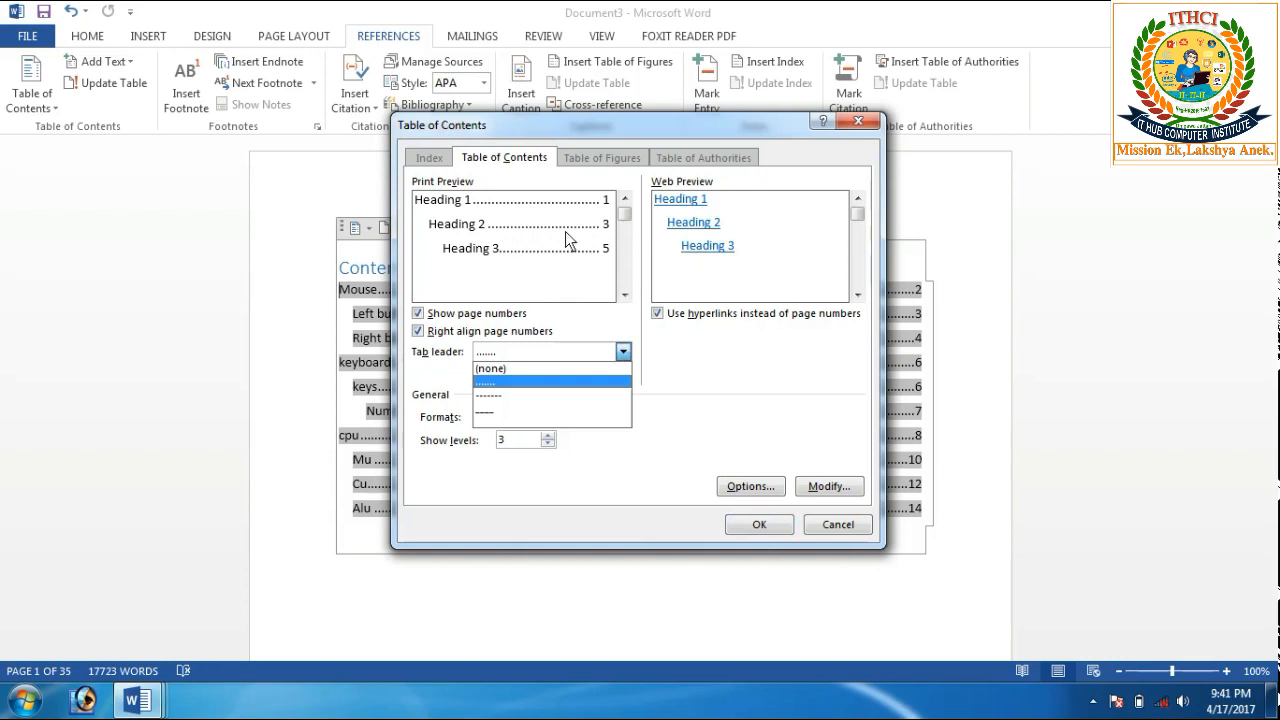
left_click(515, 394)
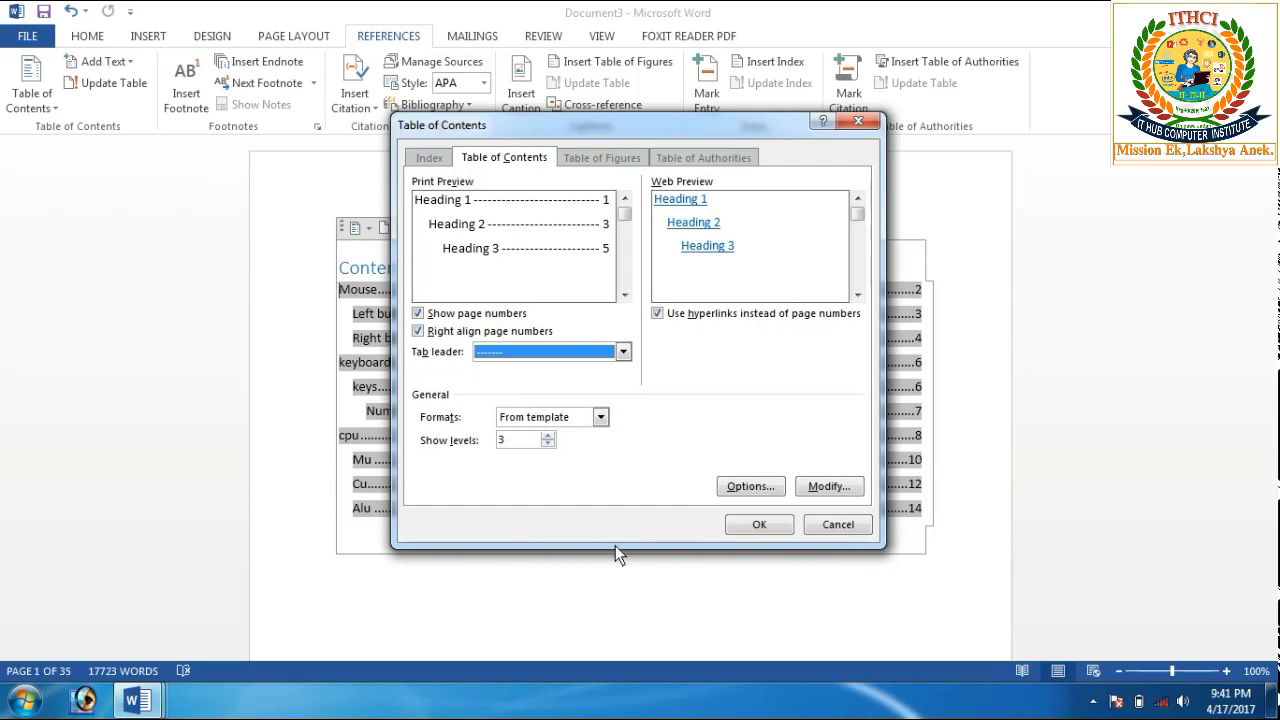
left_click(549, 436)
left_click(549, 436)
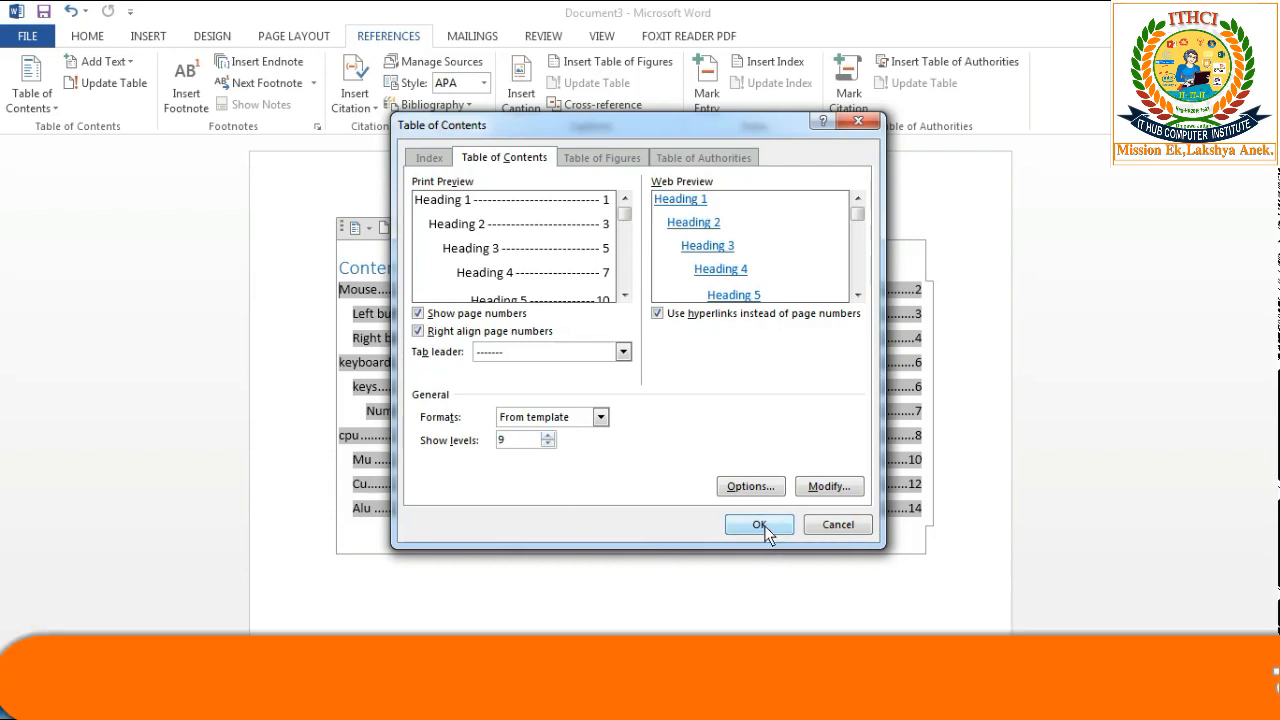
left_click(759, 525)
left_click(609, 403)
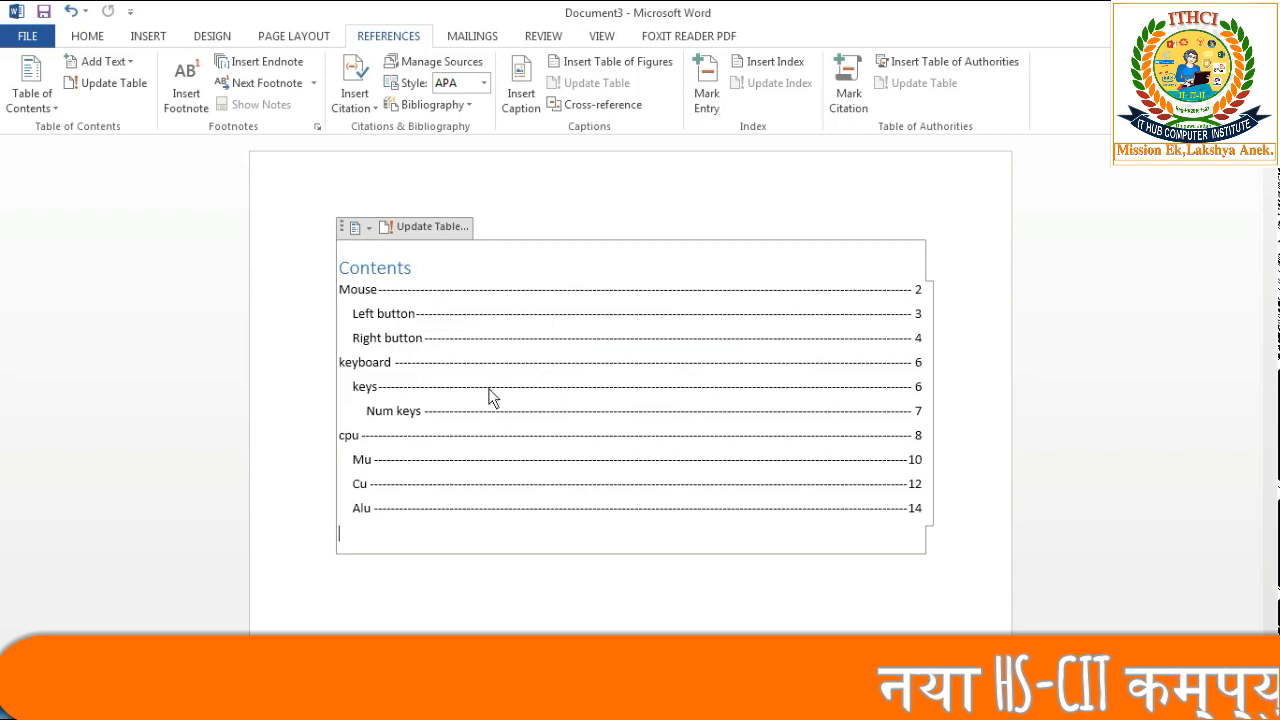
Check which contents levels are available for marking text
left_click(131, 62)
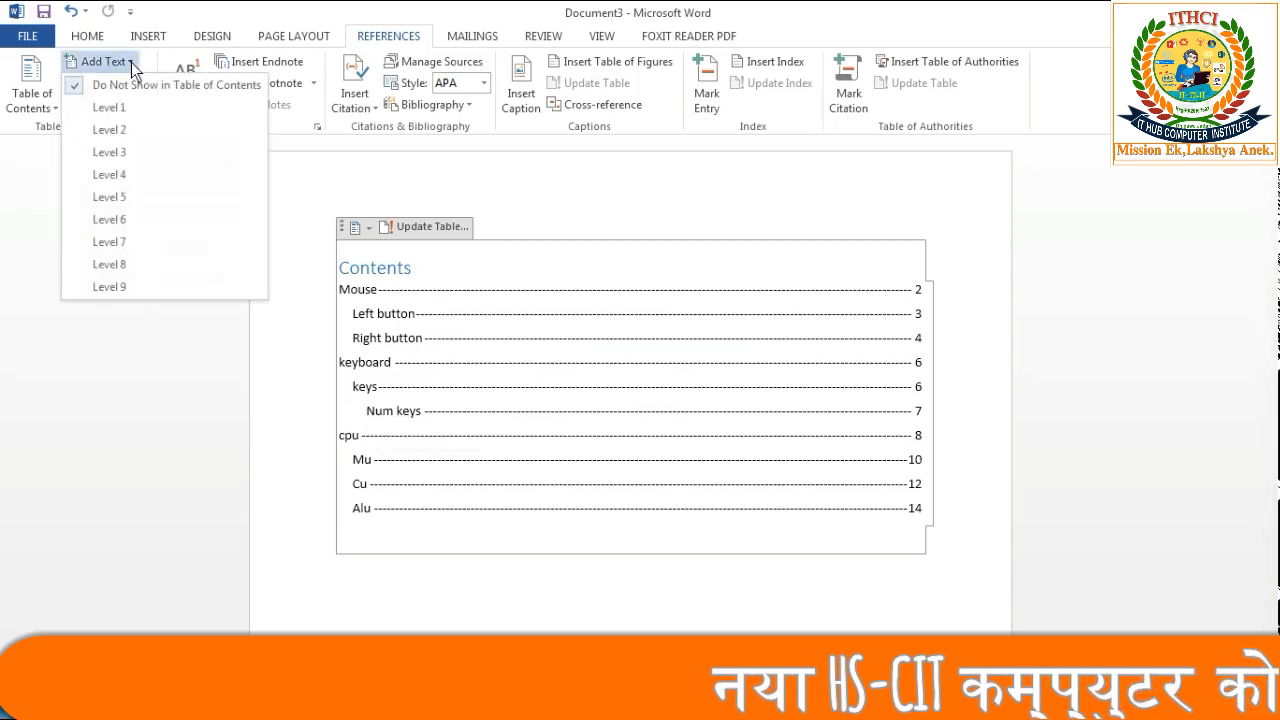
left_click(126, 322)
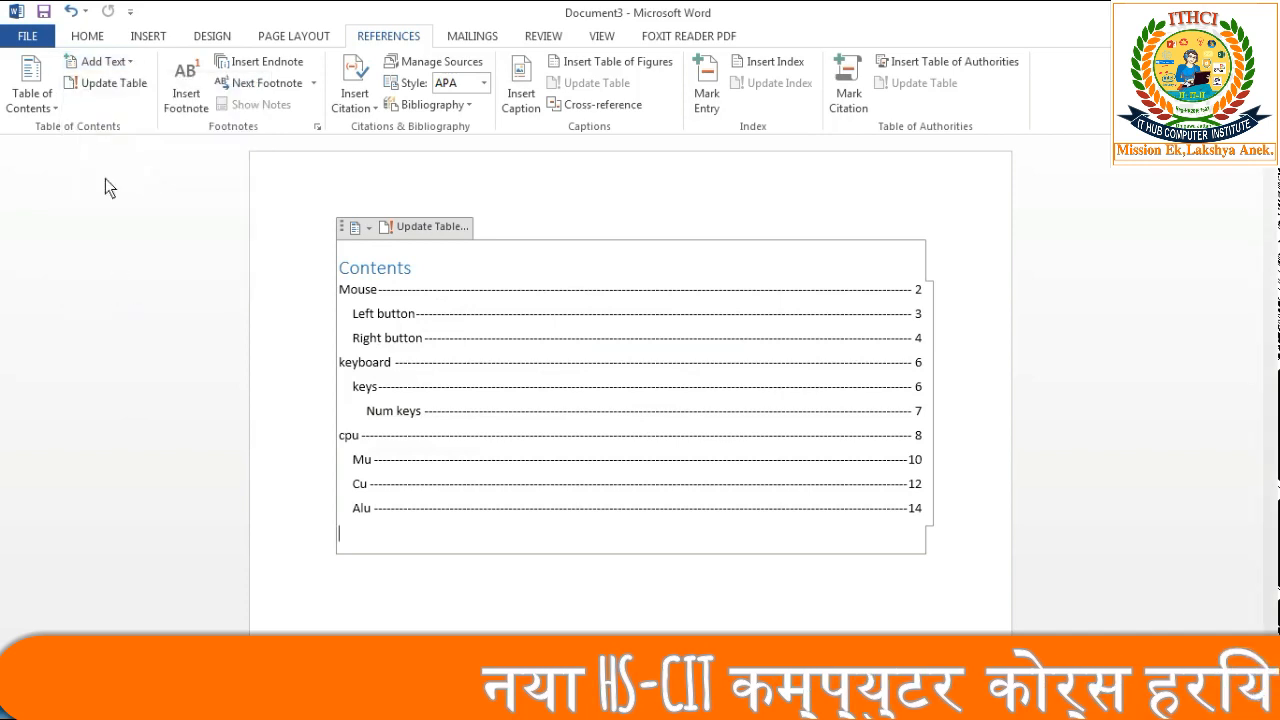
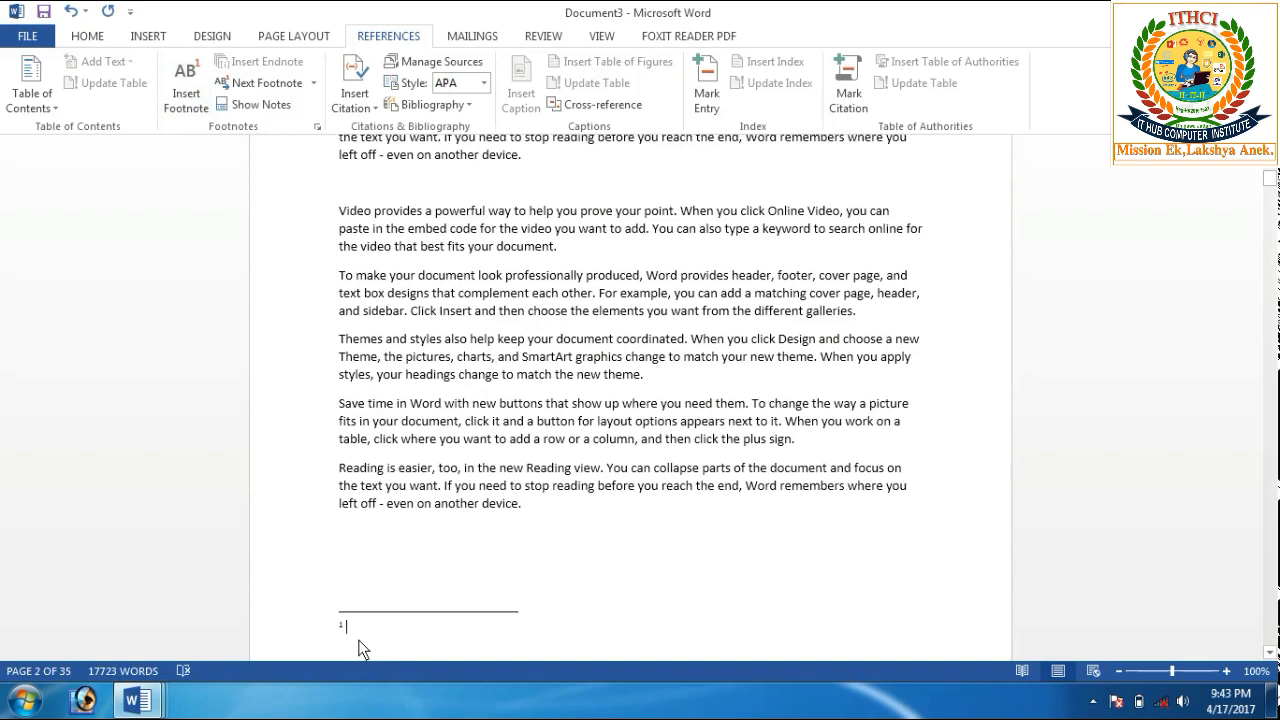
Enter "khojna" as the first footnote's text and add a footnote reading "chahna" to "want" in page 2's second "Video provides" paragraph
type("khojna")
double_click(588, 230)
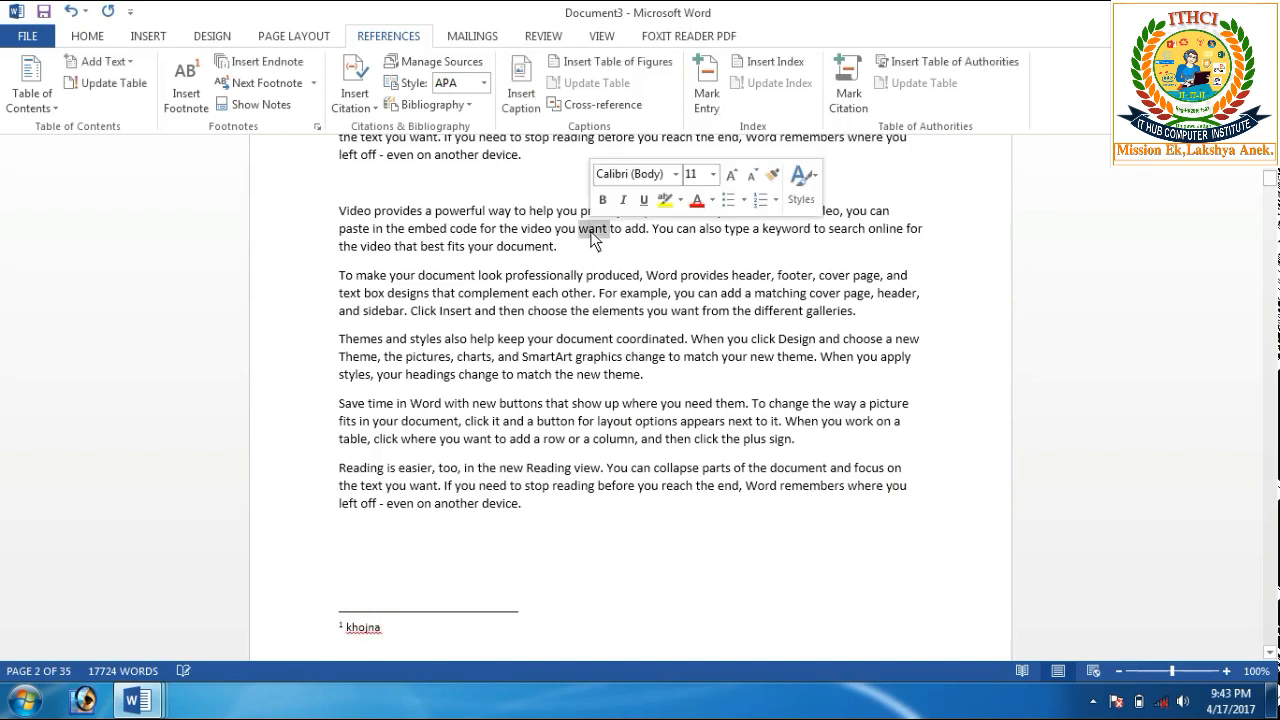
left_click(190, 82)
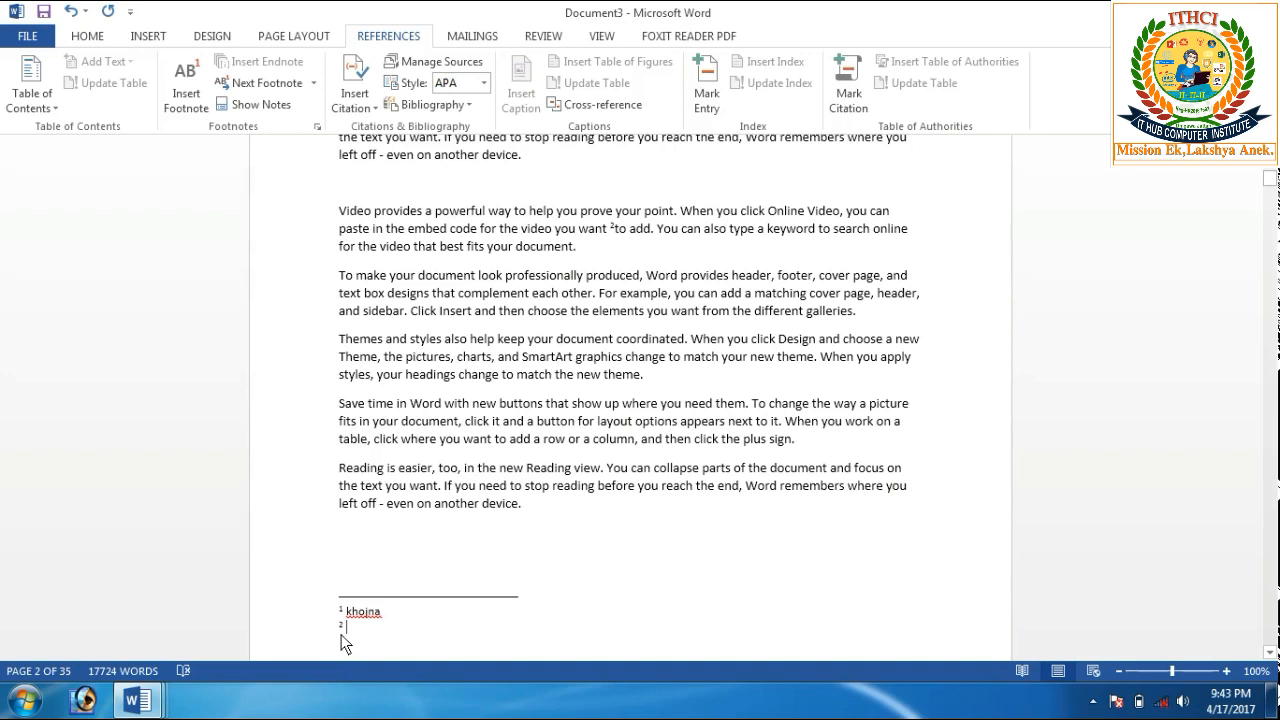
type("hahna")
Add a footnote reading "badlna" to the word "change" in the lower "Themes and styles" paragraph on page 2
double_click(476, 380)
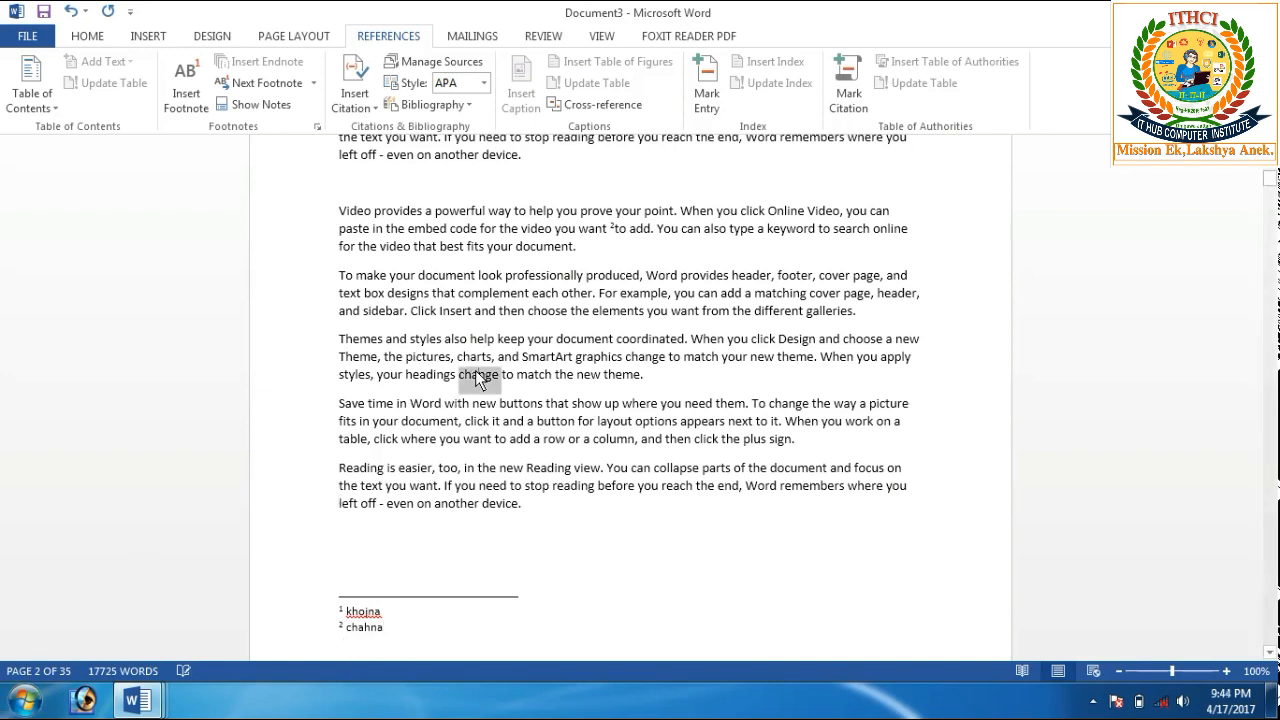
left_click(190, 79)
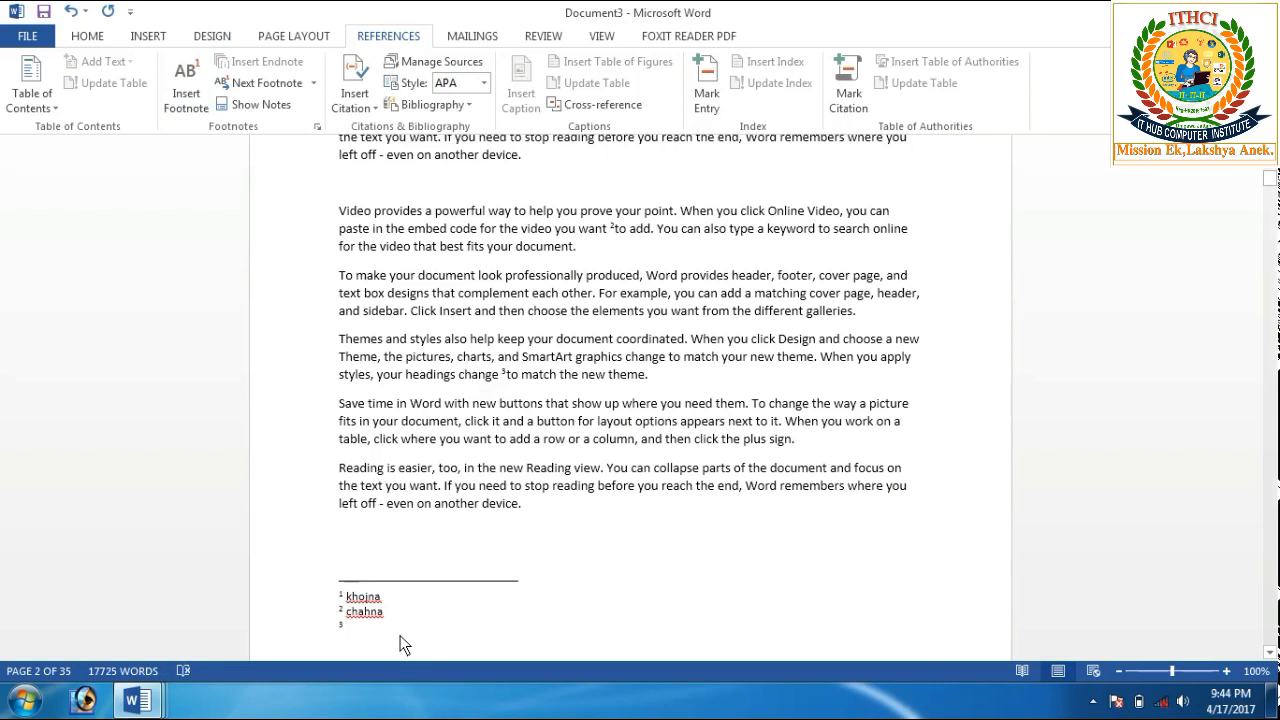
type("b")
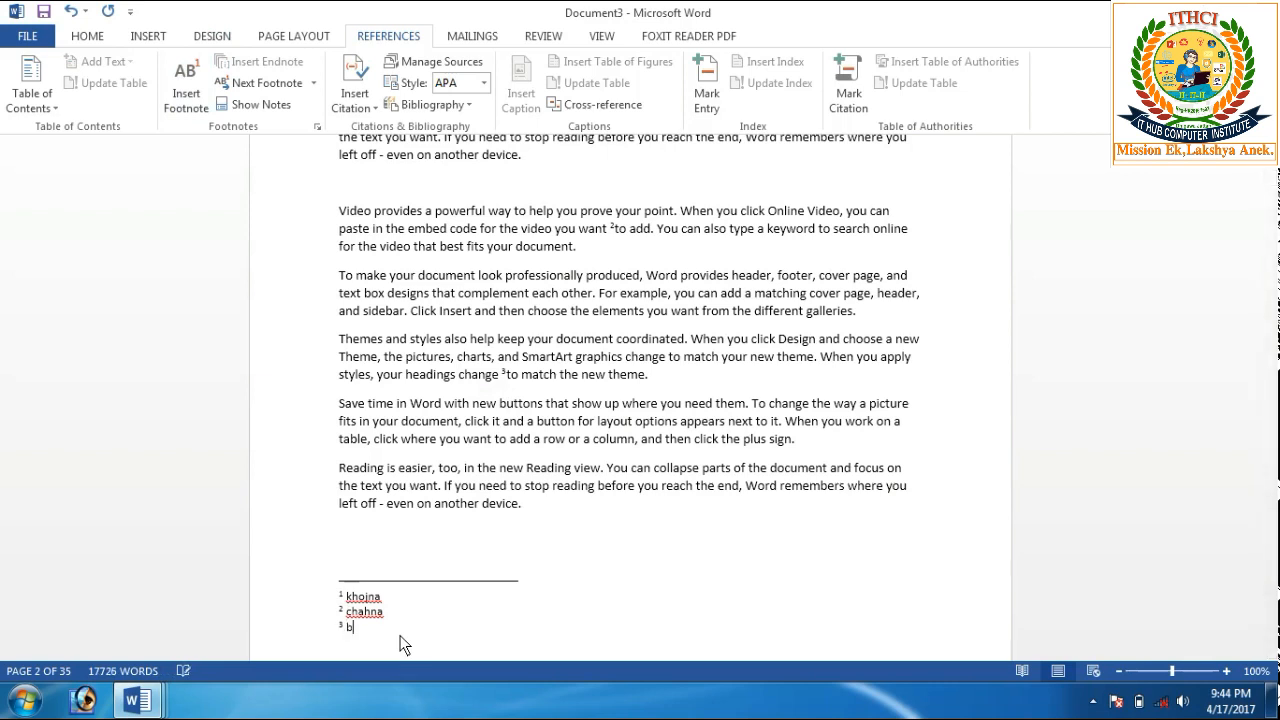
type("adlna")
Insert an endnote on the word "appears" in the lower "Save time in Word" paragraph on page 2
double_click(703, 424)
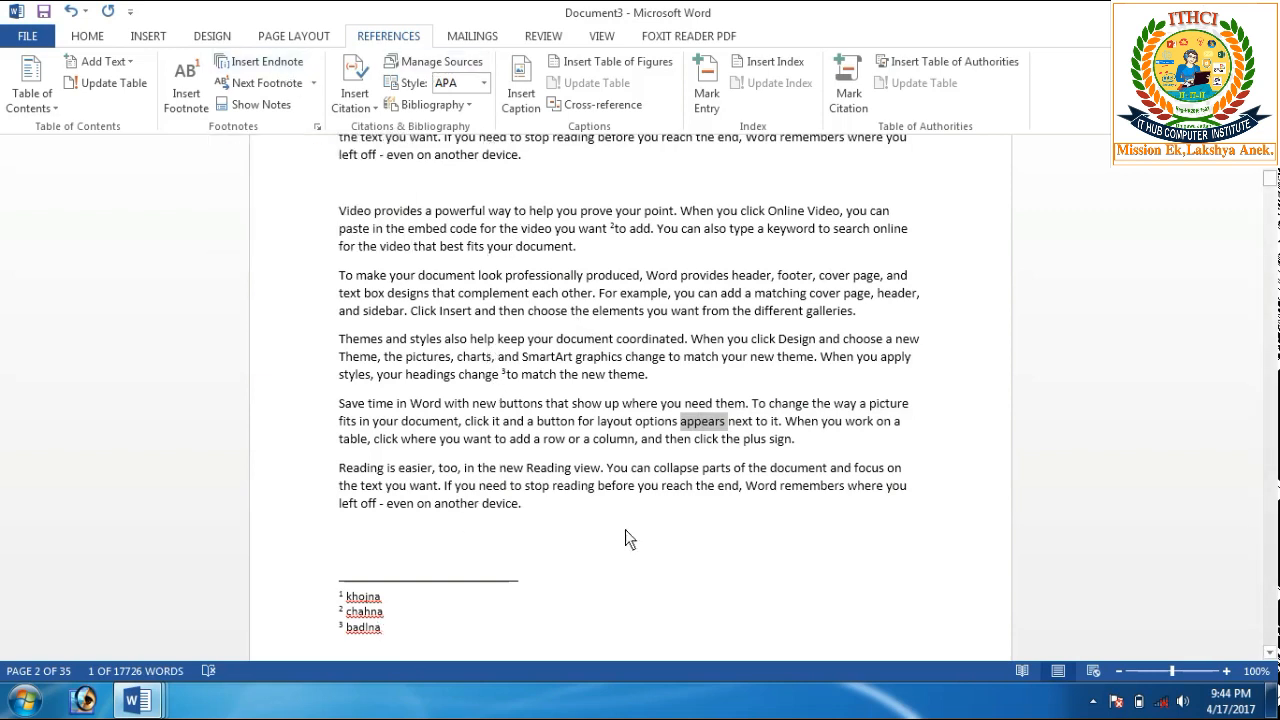
mouse_move(1270, 182)
left_mouse_down()
mouse_move(1272, 198)
mouse_move(1272, 182)
left_mouse_up()
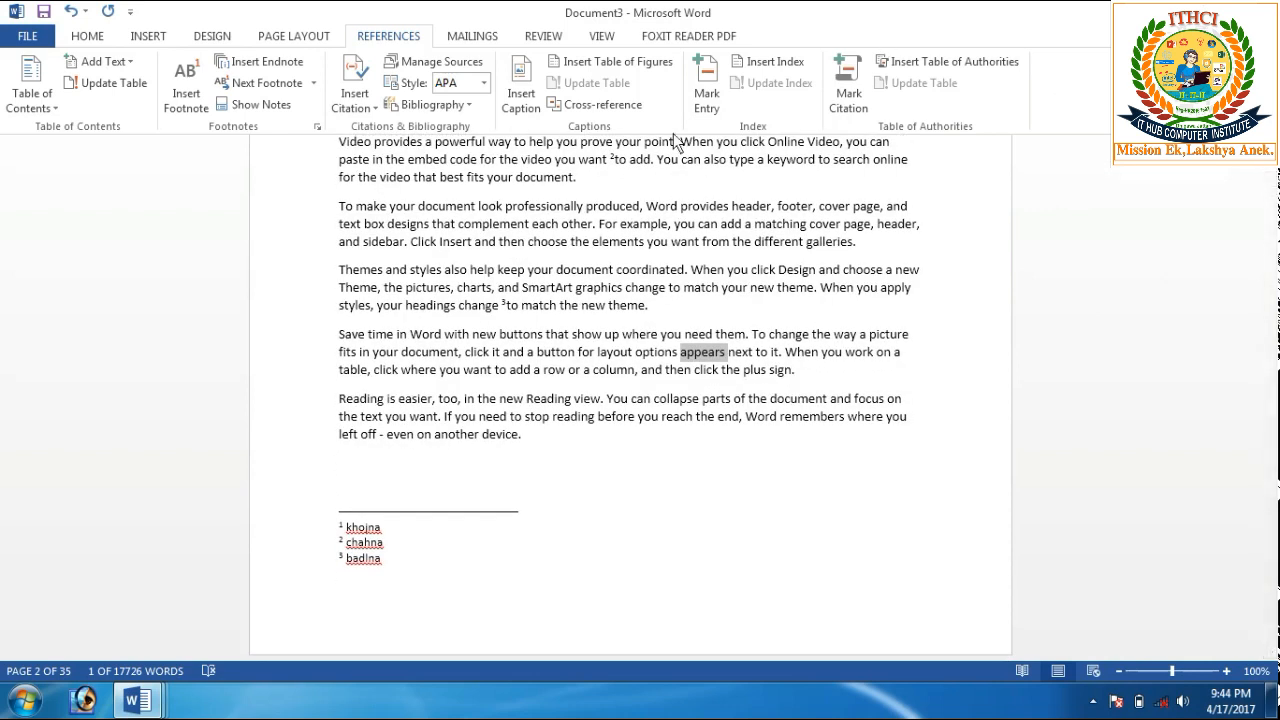
left_click(276, 62)
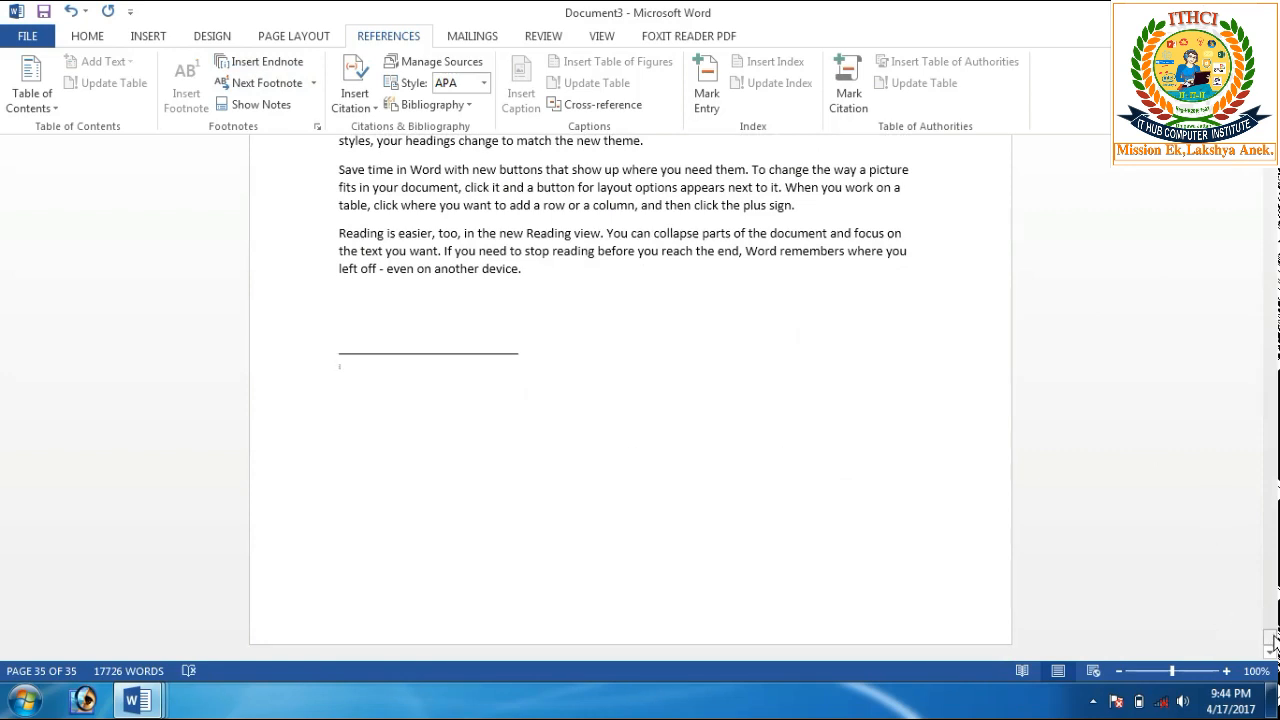
left_click_drag(1272, 640, 1272, 635)
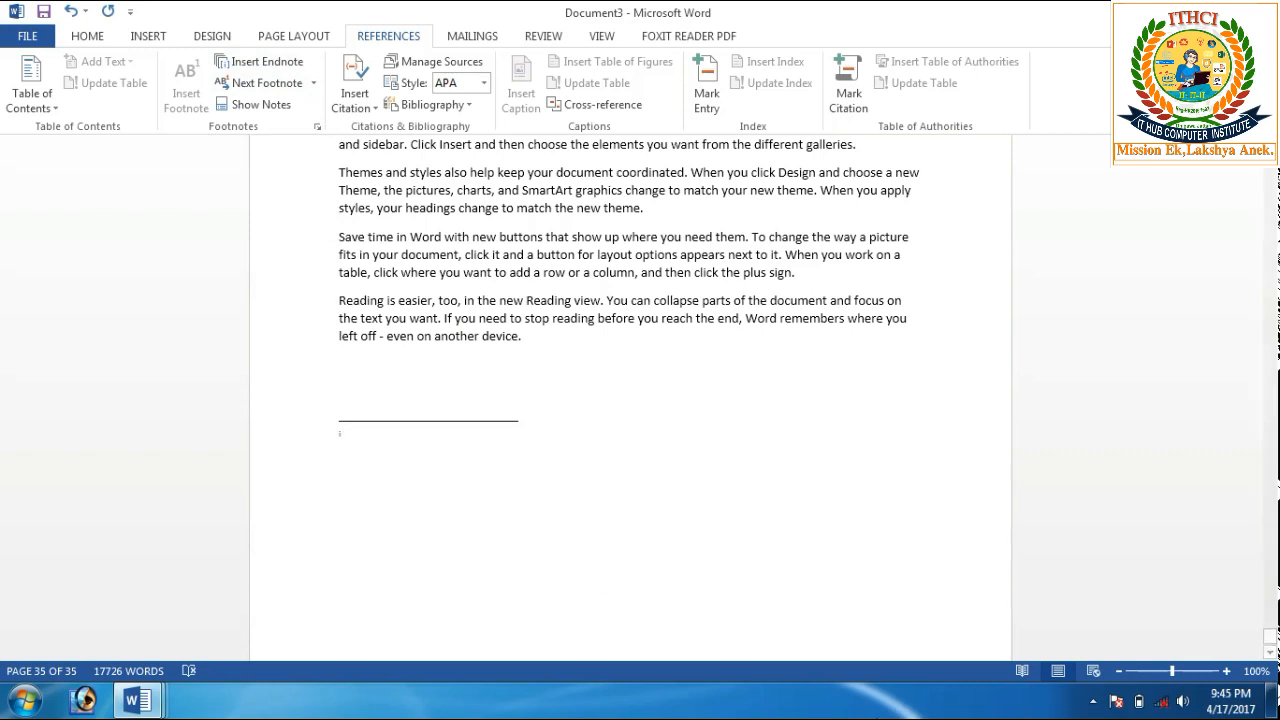
left_click(1095, 699)
left_click(1122, 605)
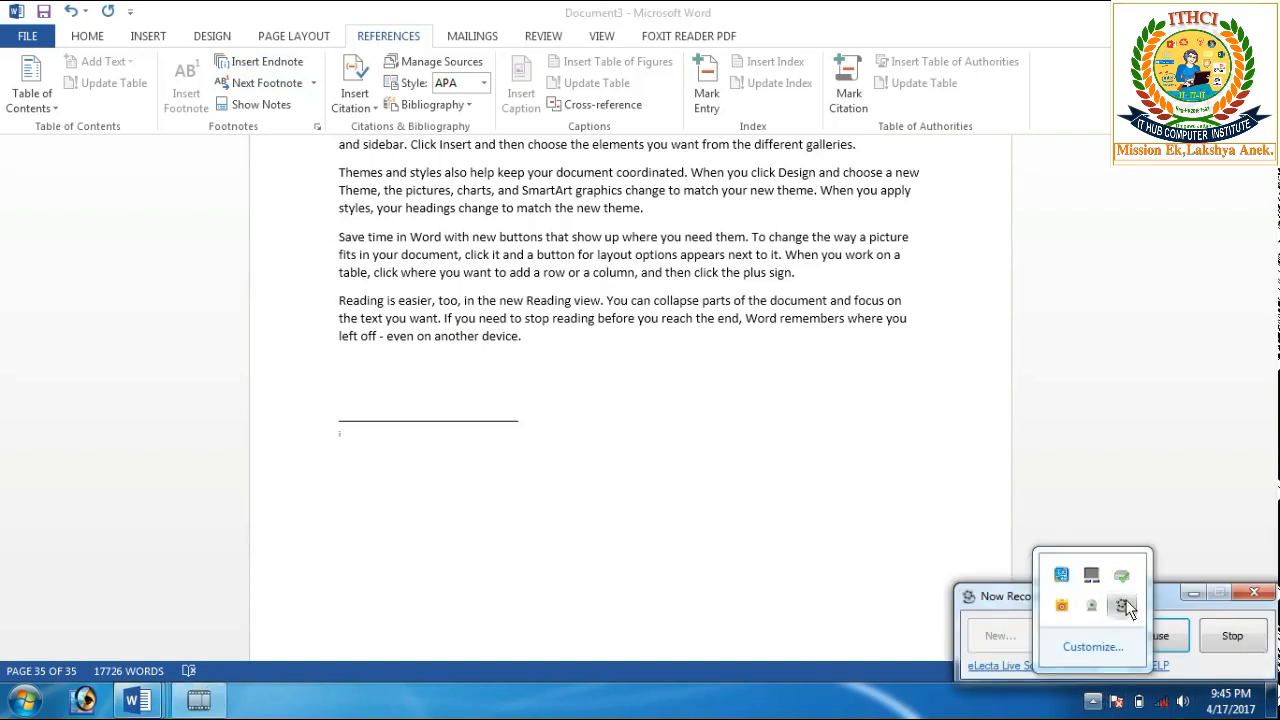
left_click(1178, 655)
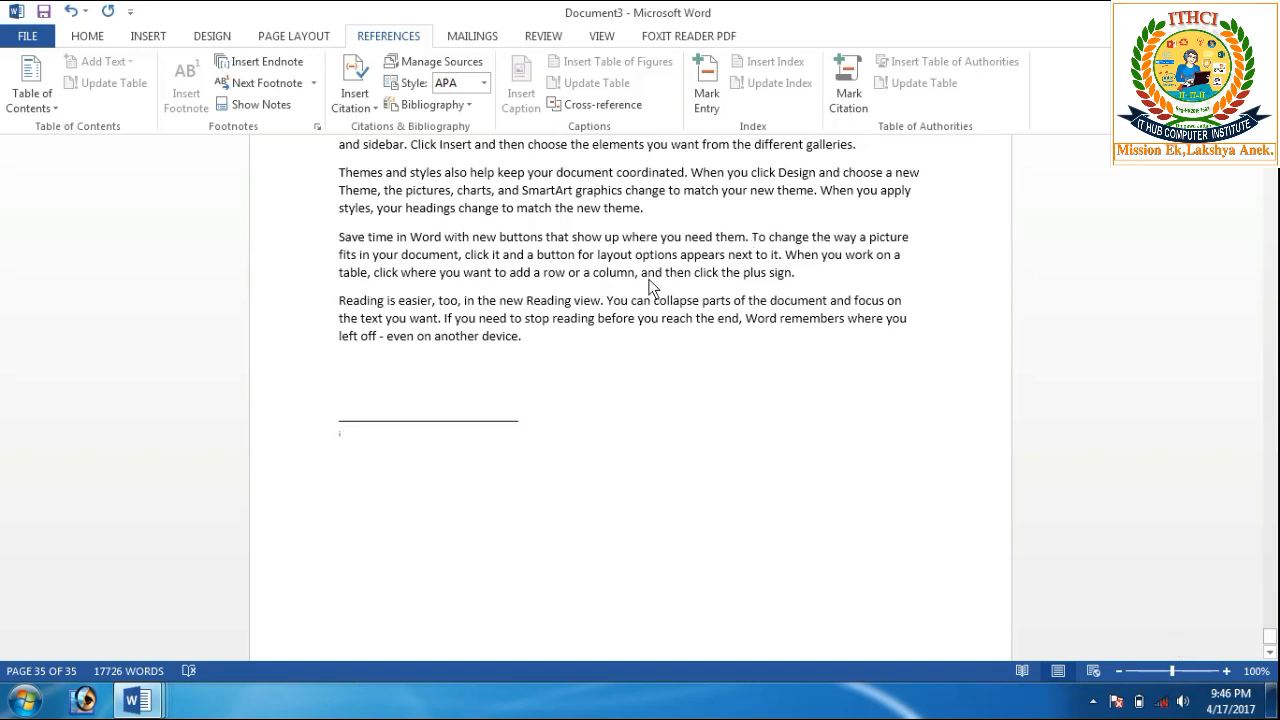
Enter "Dikhayi dena" as the first endnote's text and add an endnote reading "Mel kana" to "match" on page 35
type("dikhayi dena")
double_click(535, 211)
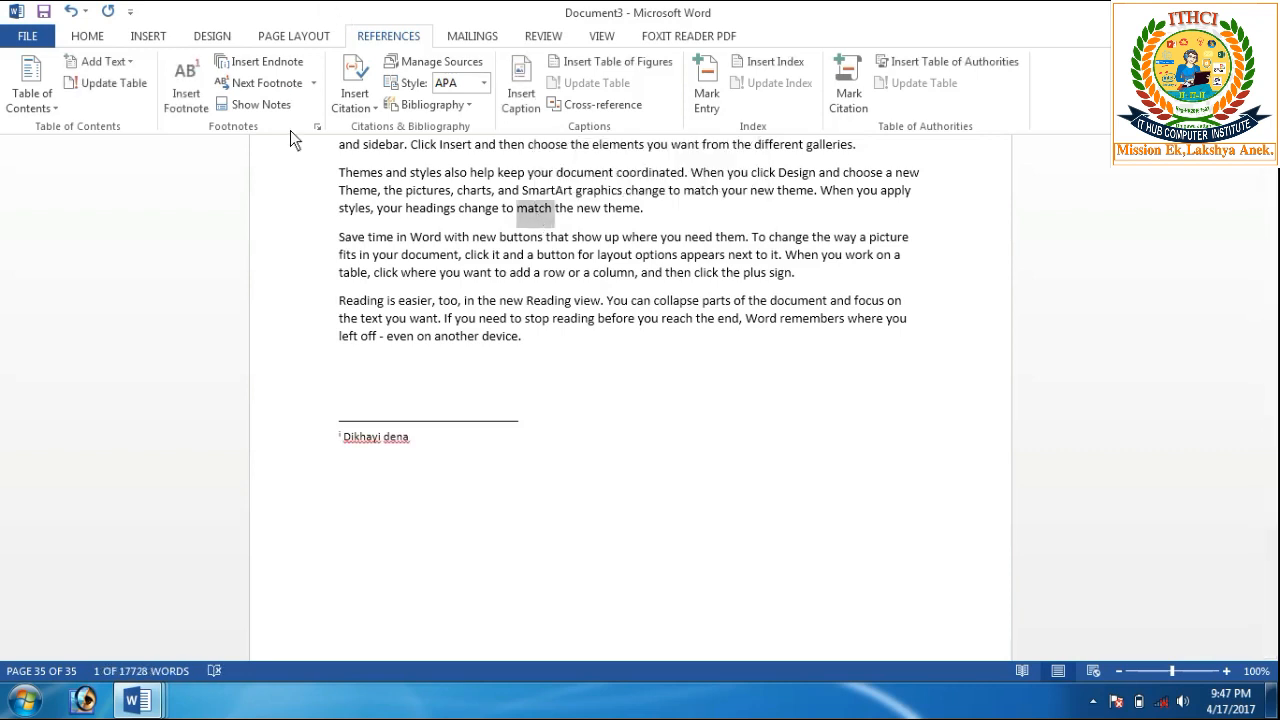
left_click(283, 68)
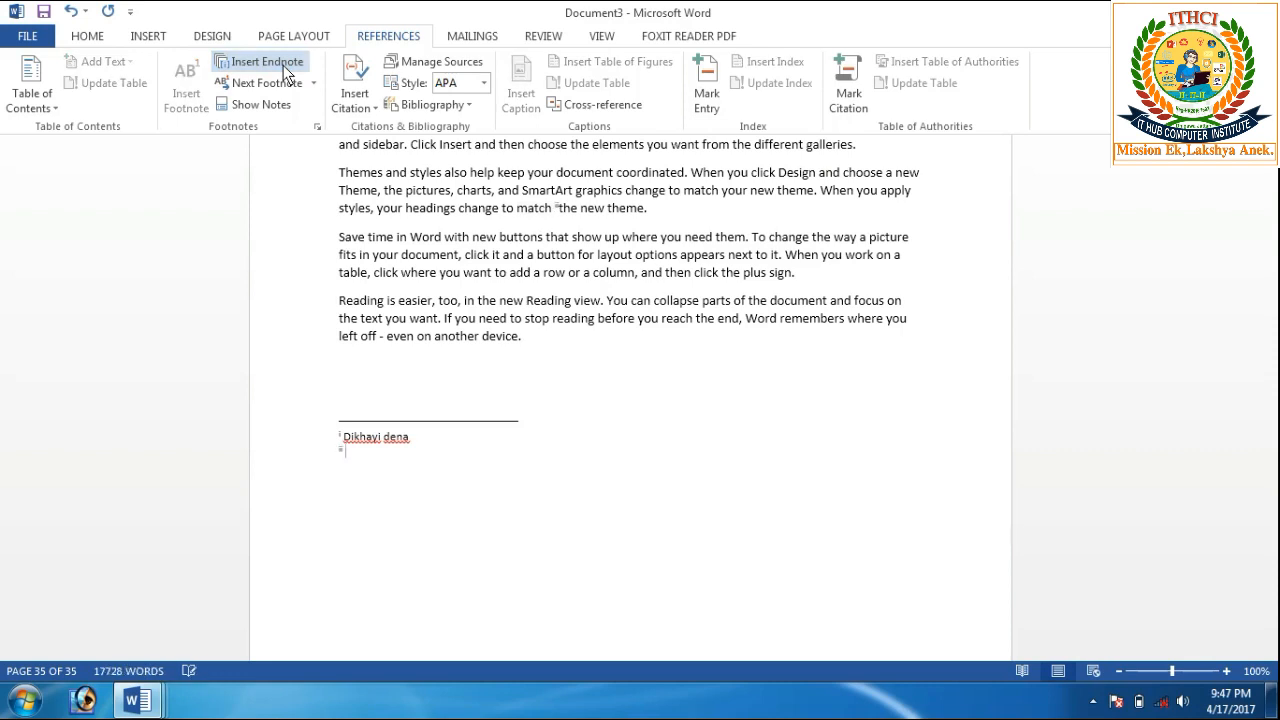
type("mel kana")
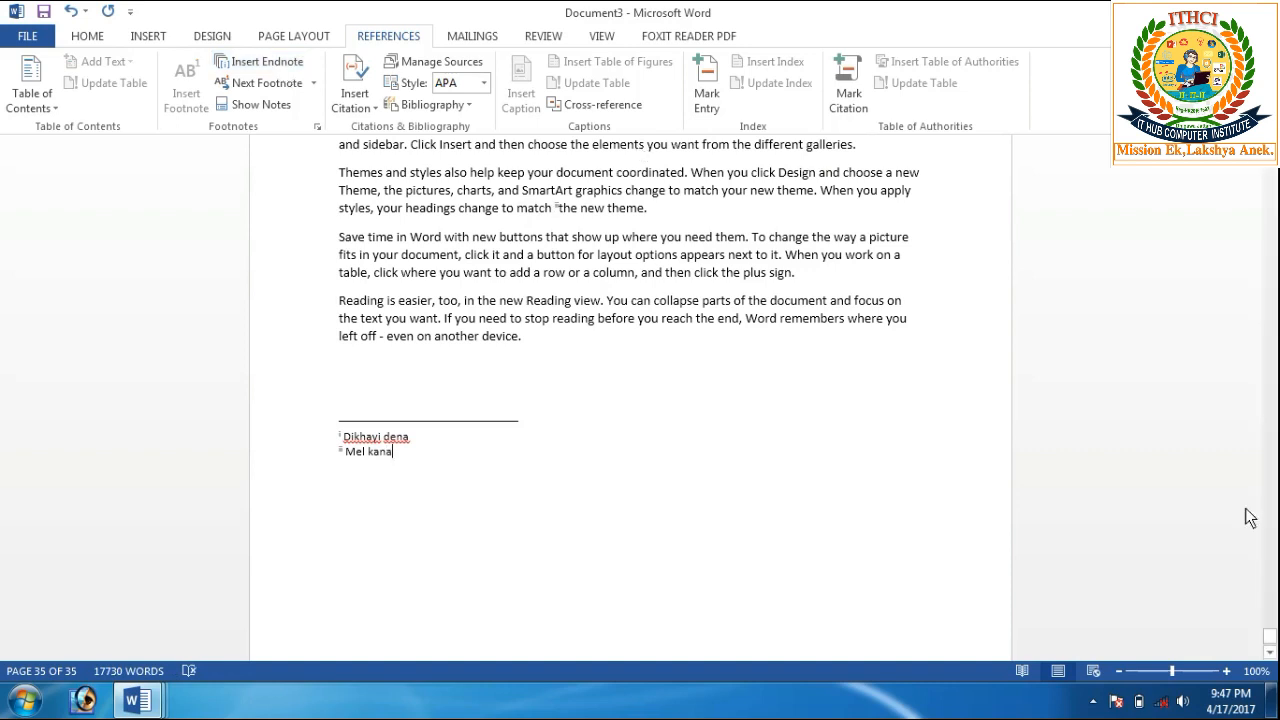
From the first page, show the document's endnote area and return to the first endnote's reference in the text
left_click_drag(1270, 624, 1272, 176)
left_click(606, 486)
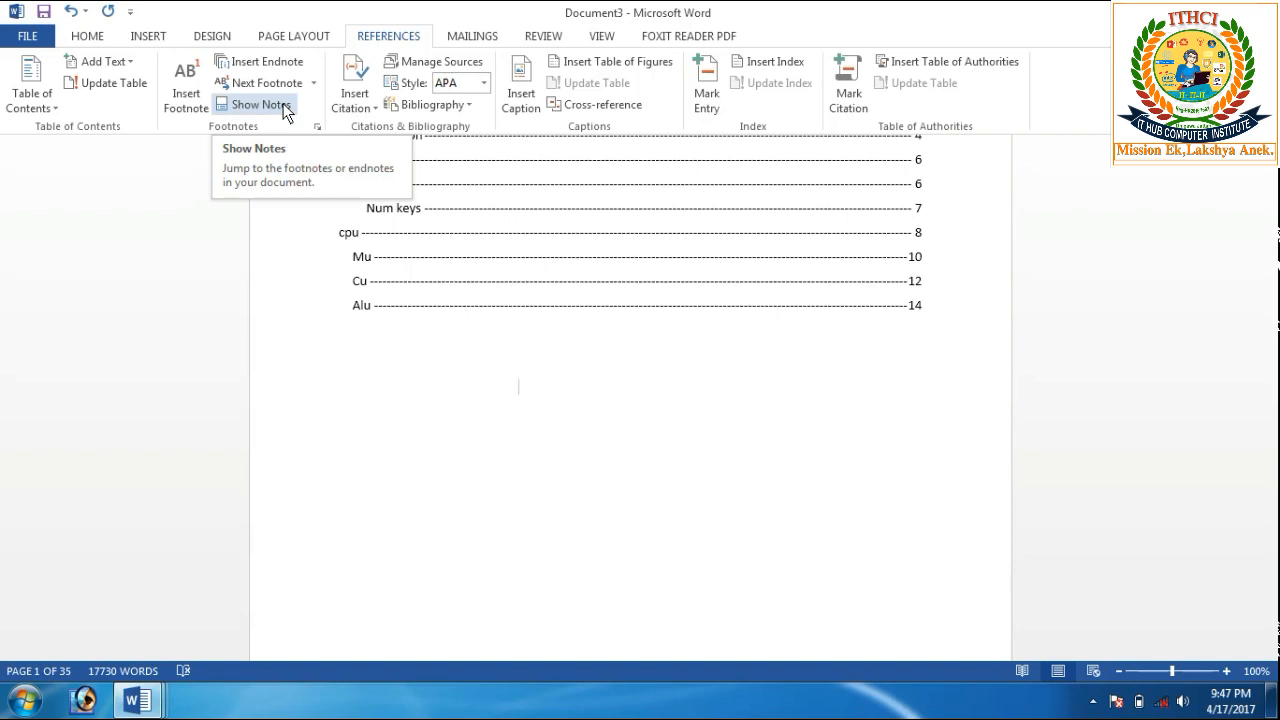
left_click(283, 103)
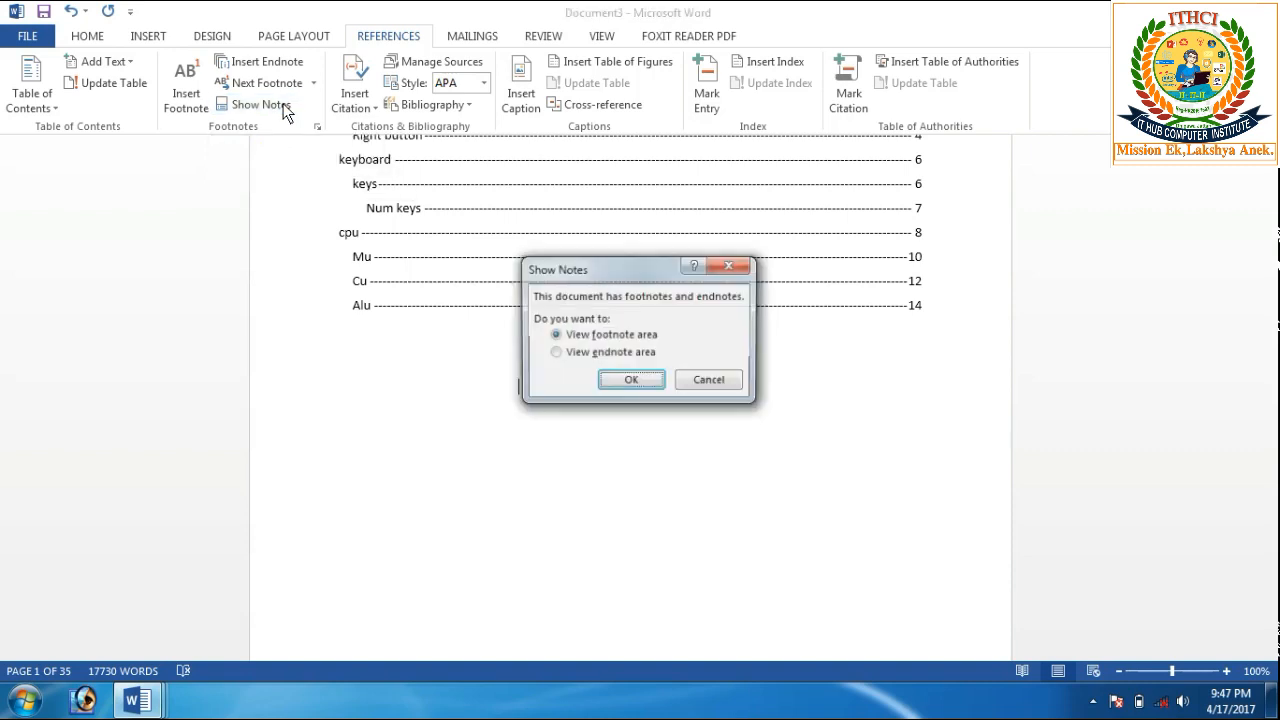
left_click(590, 356)
left_click(625, 381)
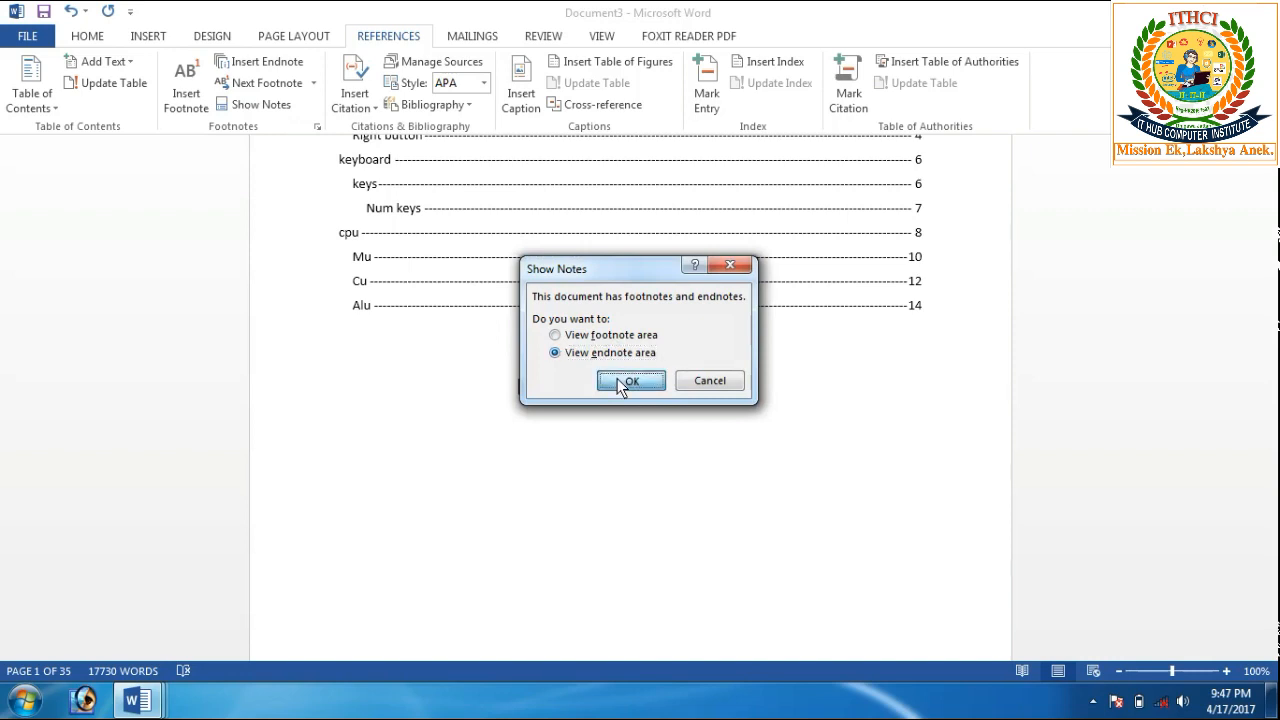
left_click(288, 105)
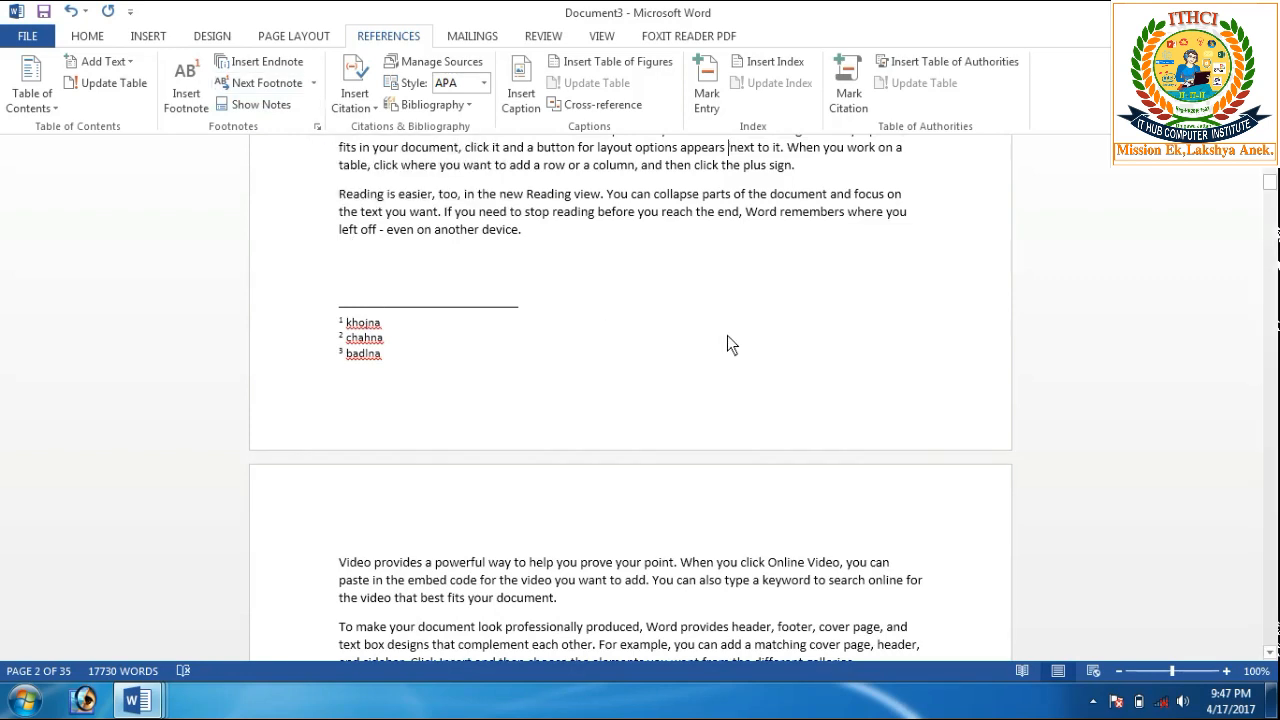
Review the footnote and endnote reference marks in the page 2 text and the notes beneath it
left_click_drag(1274, 202, 1271, 176)
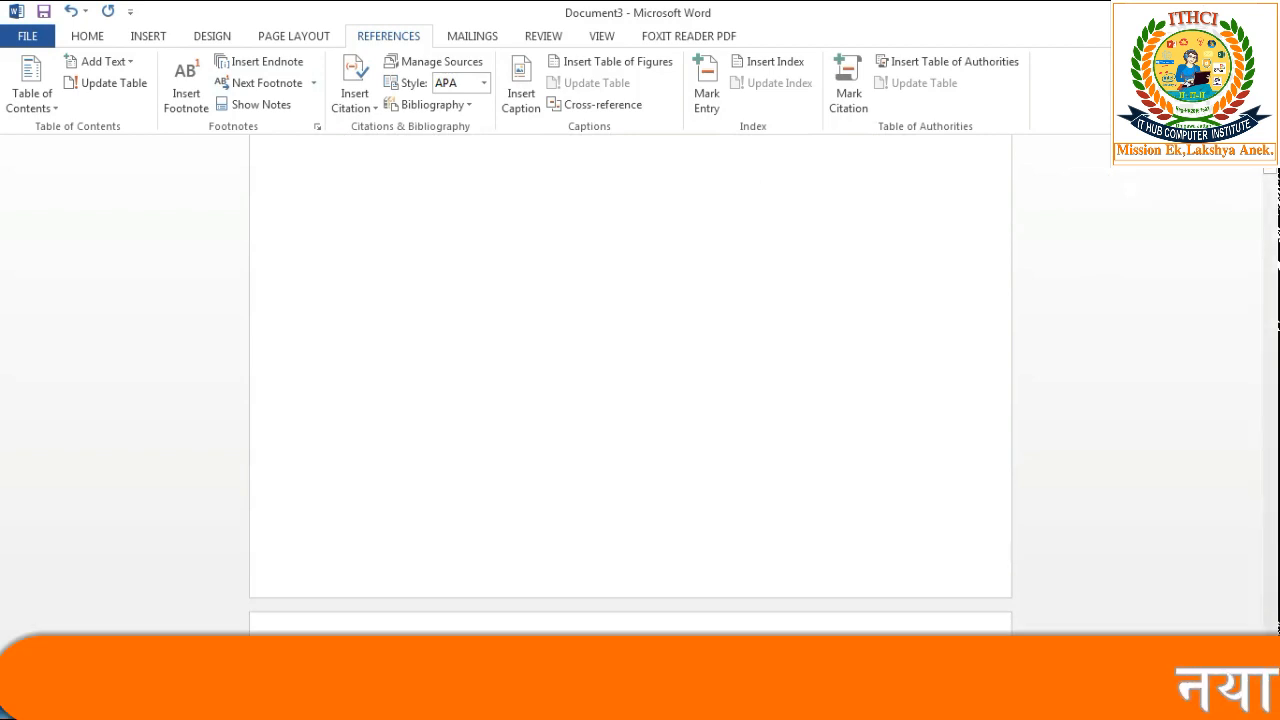
scroll(630, 400, "down", 3)
scroll(388, 544, "down", 1)
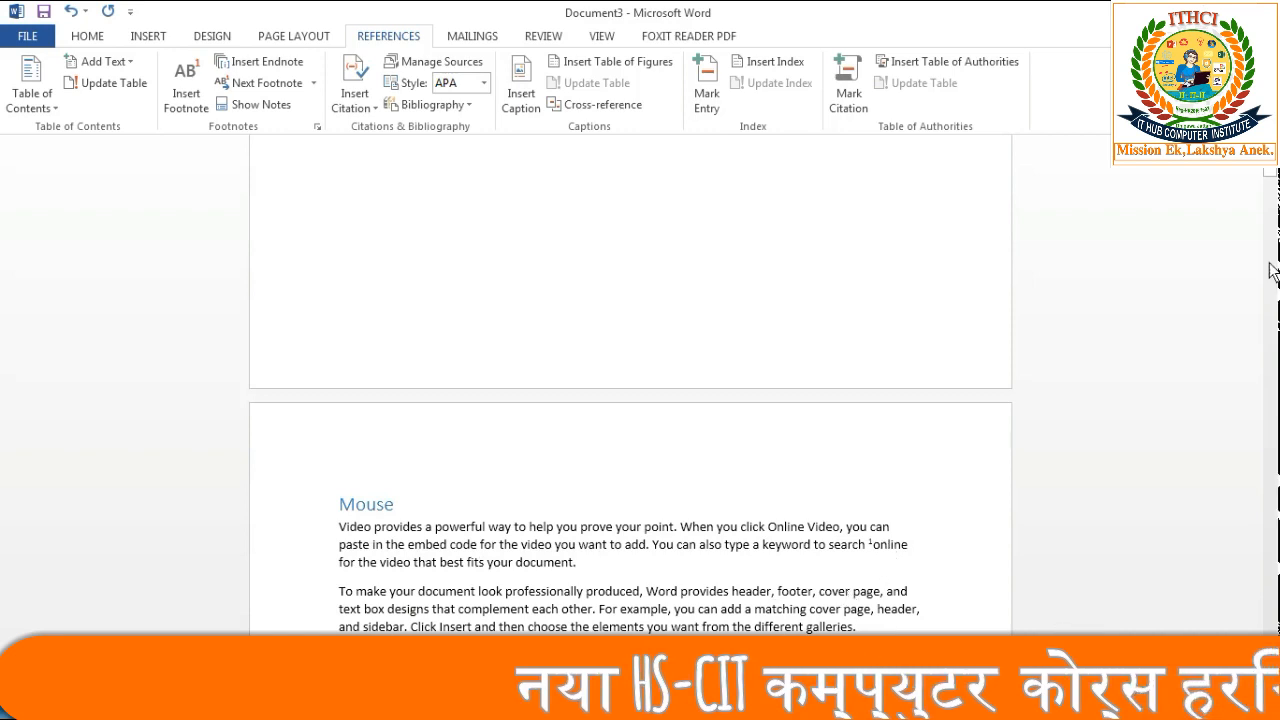
left_click_drag(1270, 176, 1272, 186)
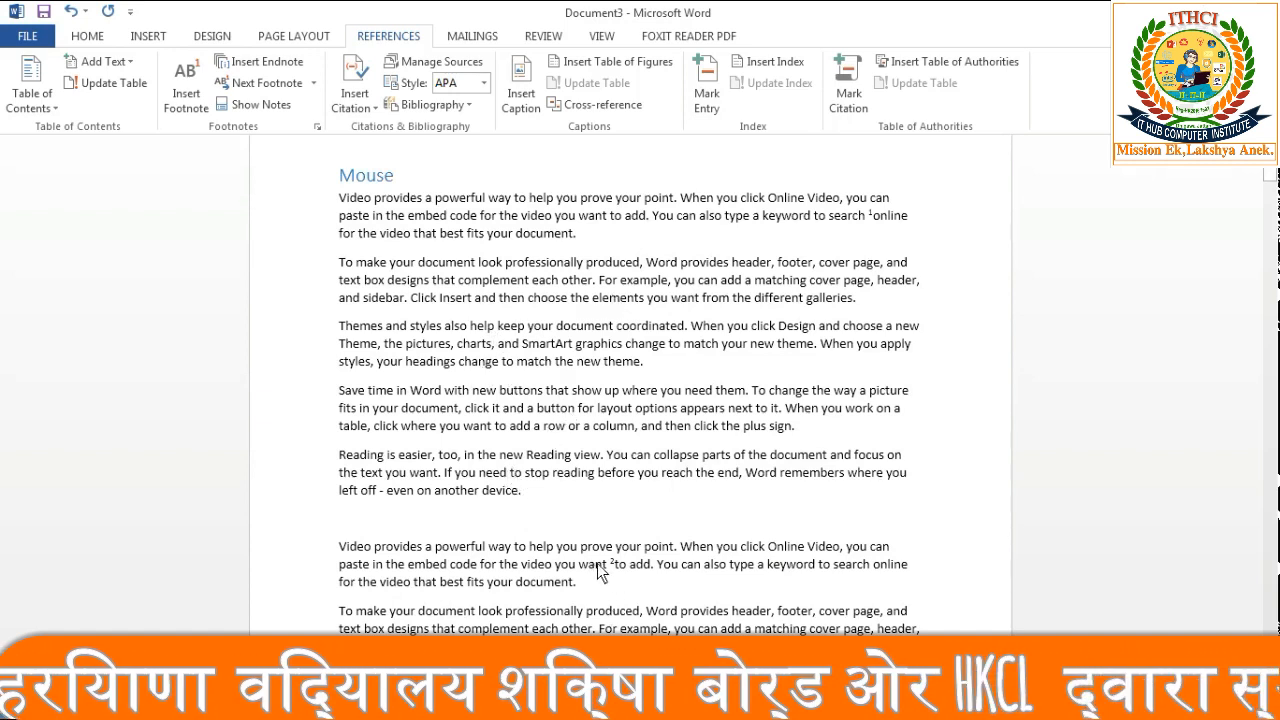
mouse_move(609, 562)
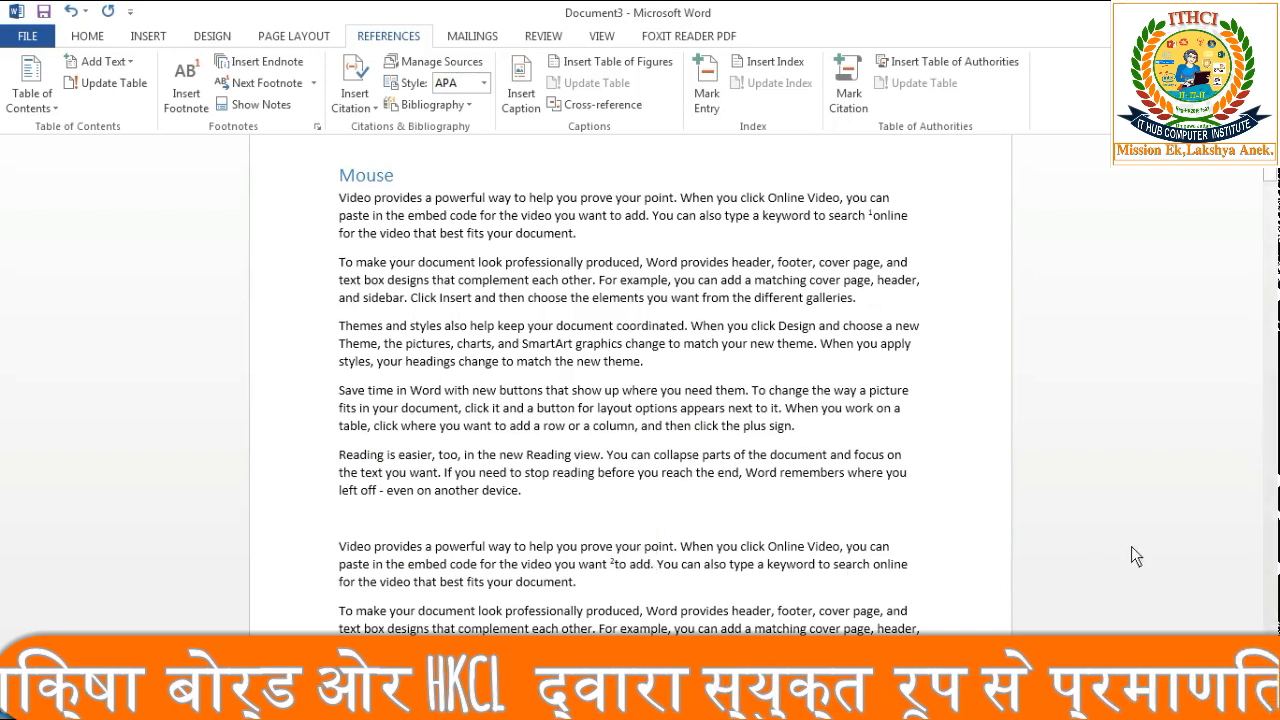
left_click_drag(1270, 178, 1273, 185)
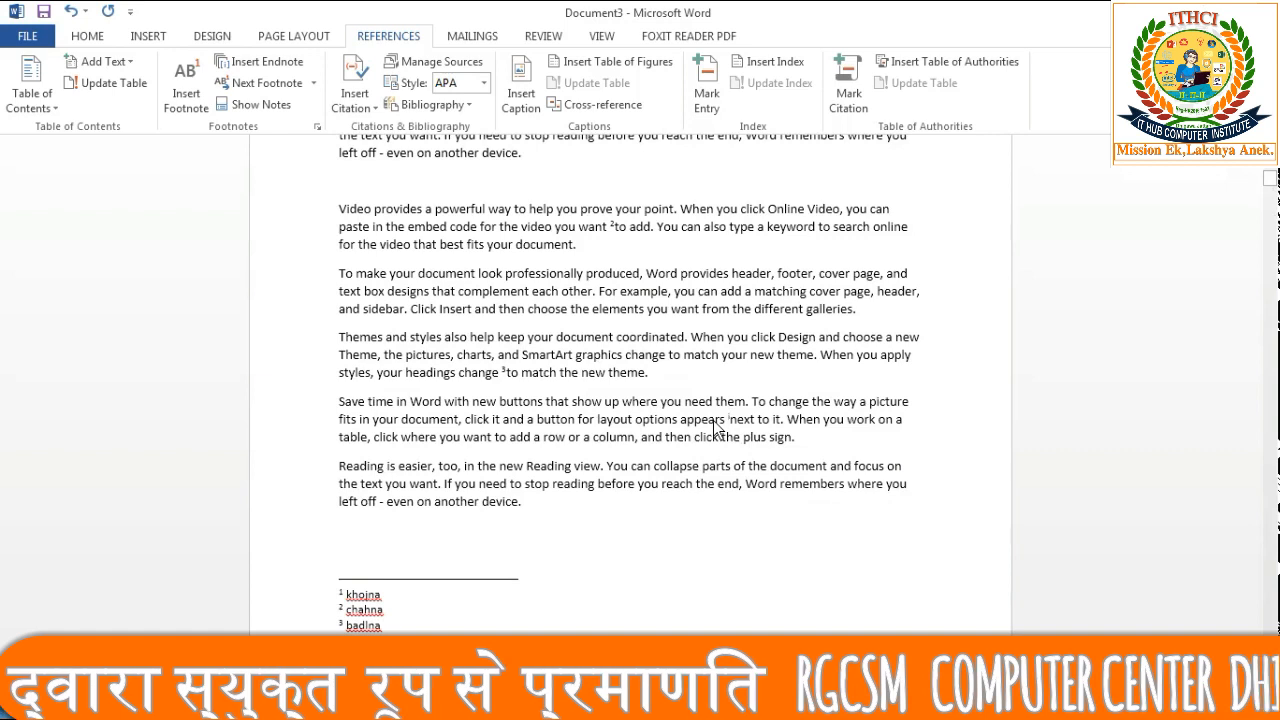
Starting at the first endnote reference on page 2, go back through the previous footnote references to the first footnote under "Mouse"
mouse_move(730, 430)
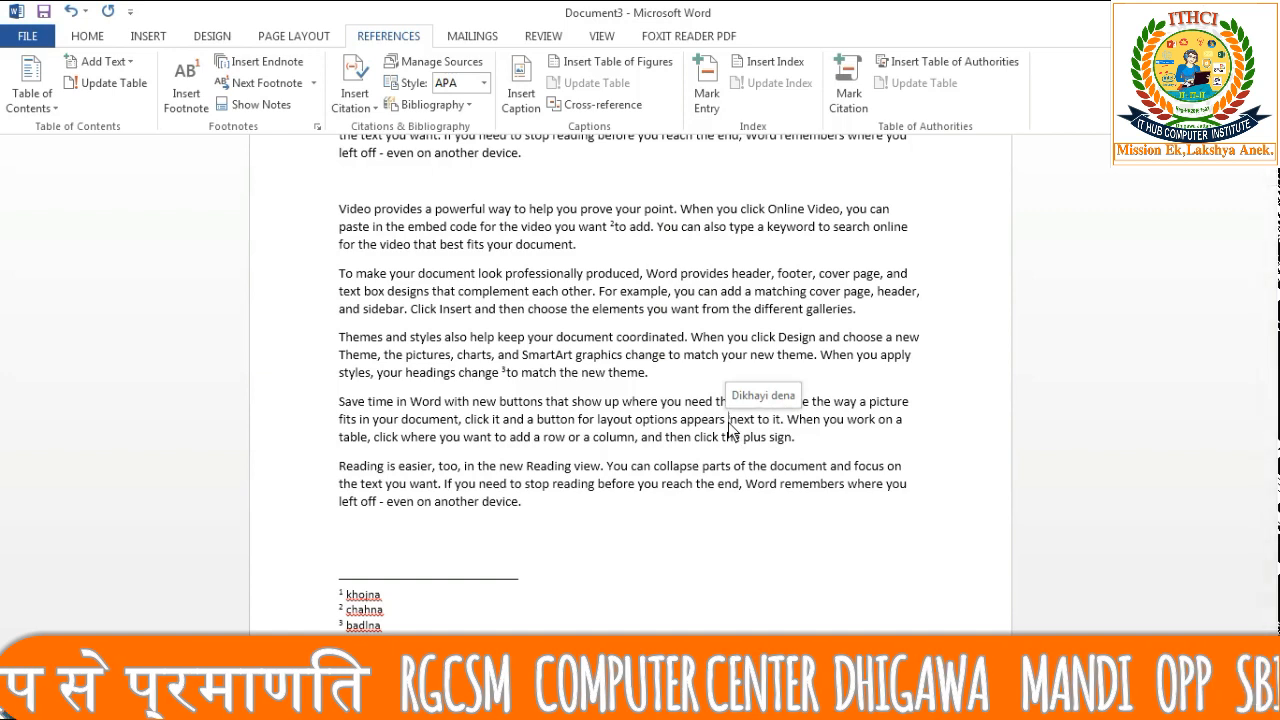
left_click(728, 421)
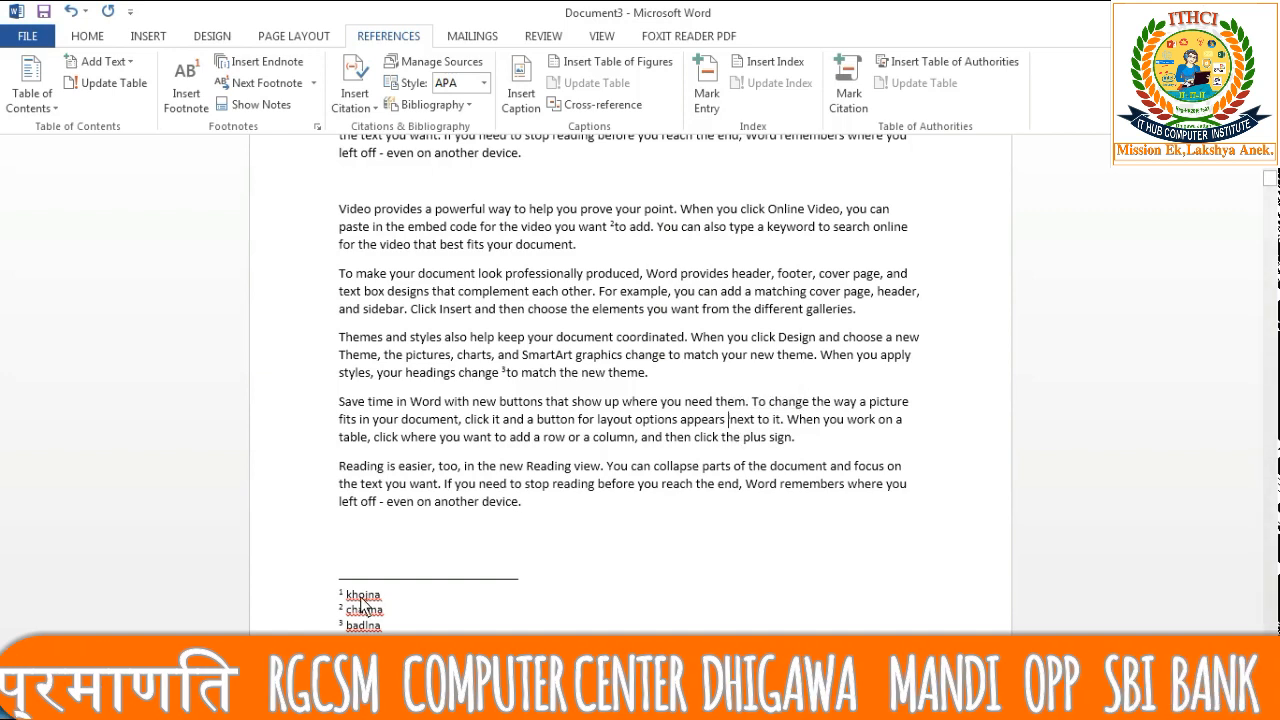
left_click(313, 88)
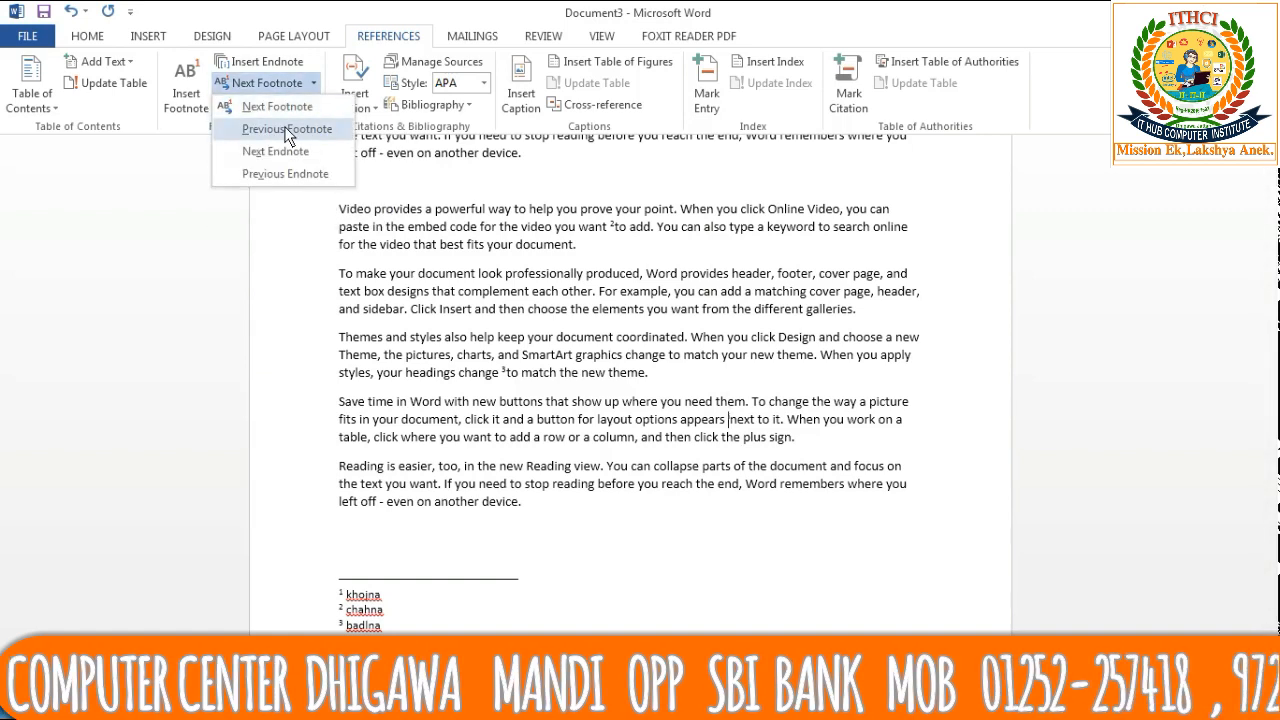
left_click(288, 125)
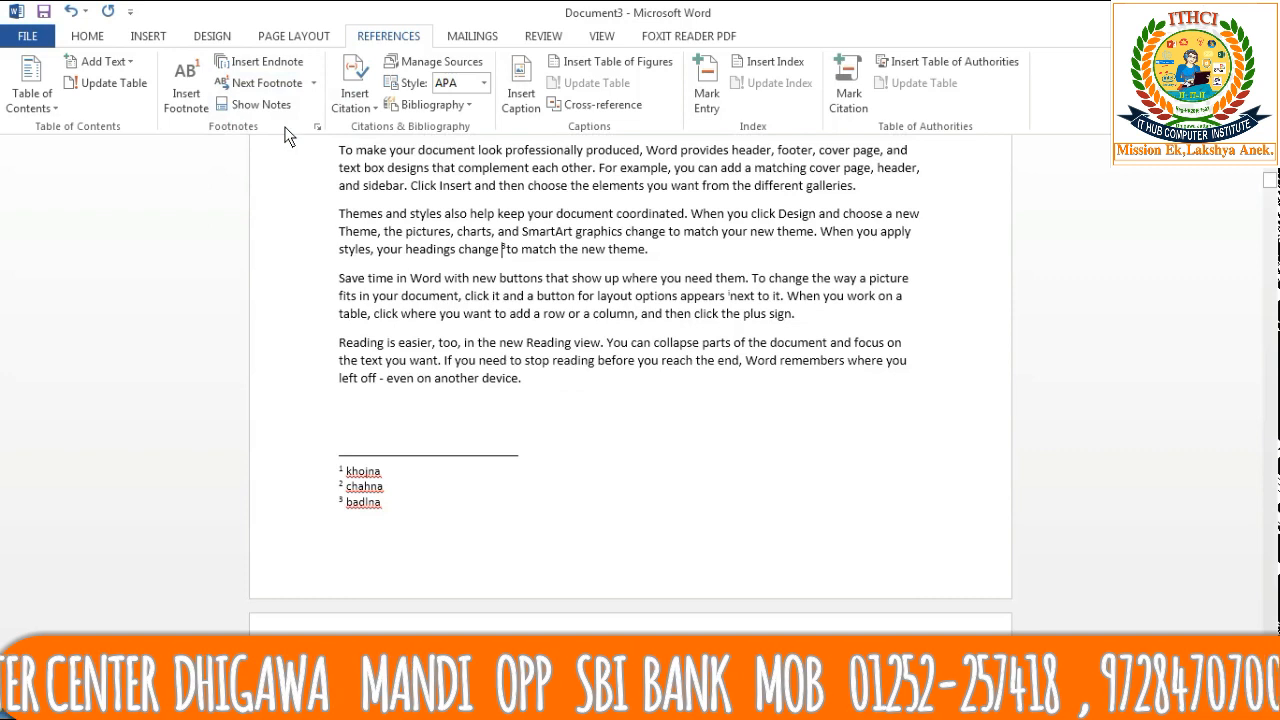
left_click(313, 83)
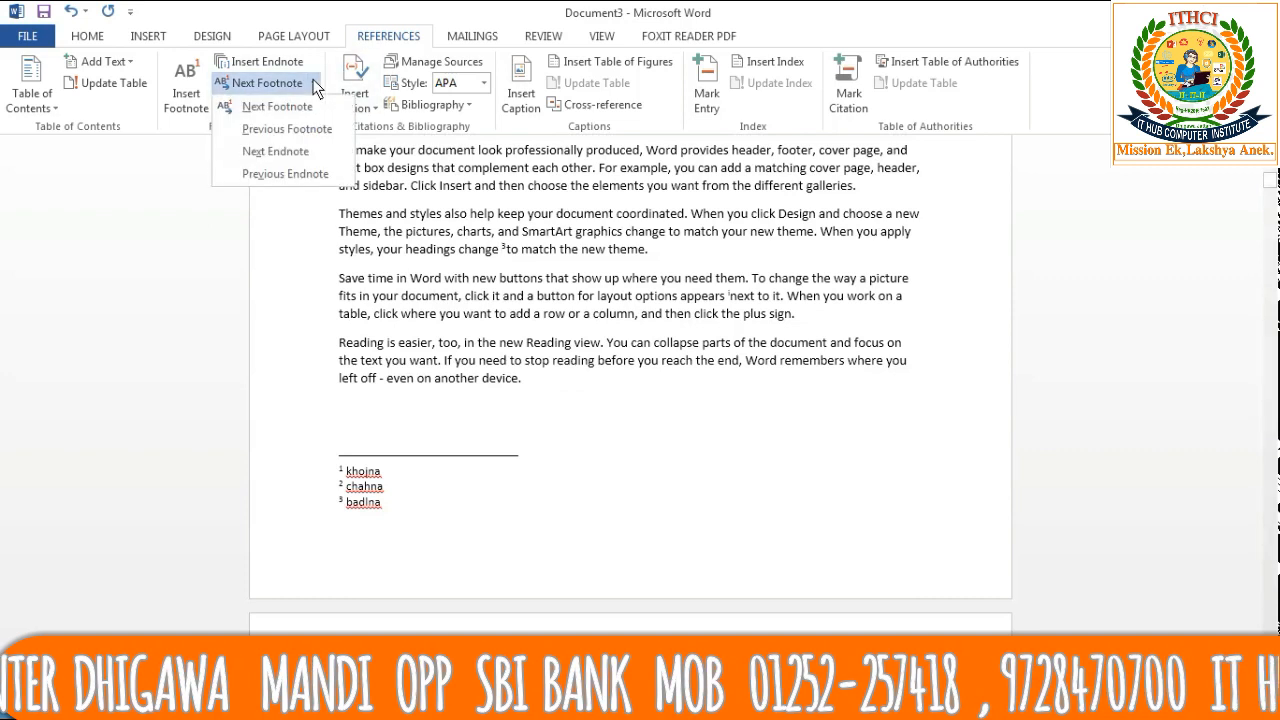
left_click(279, 127)
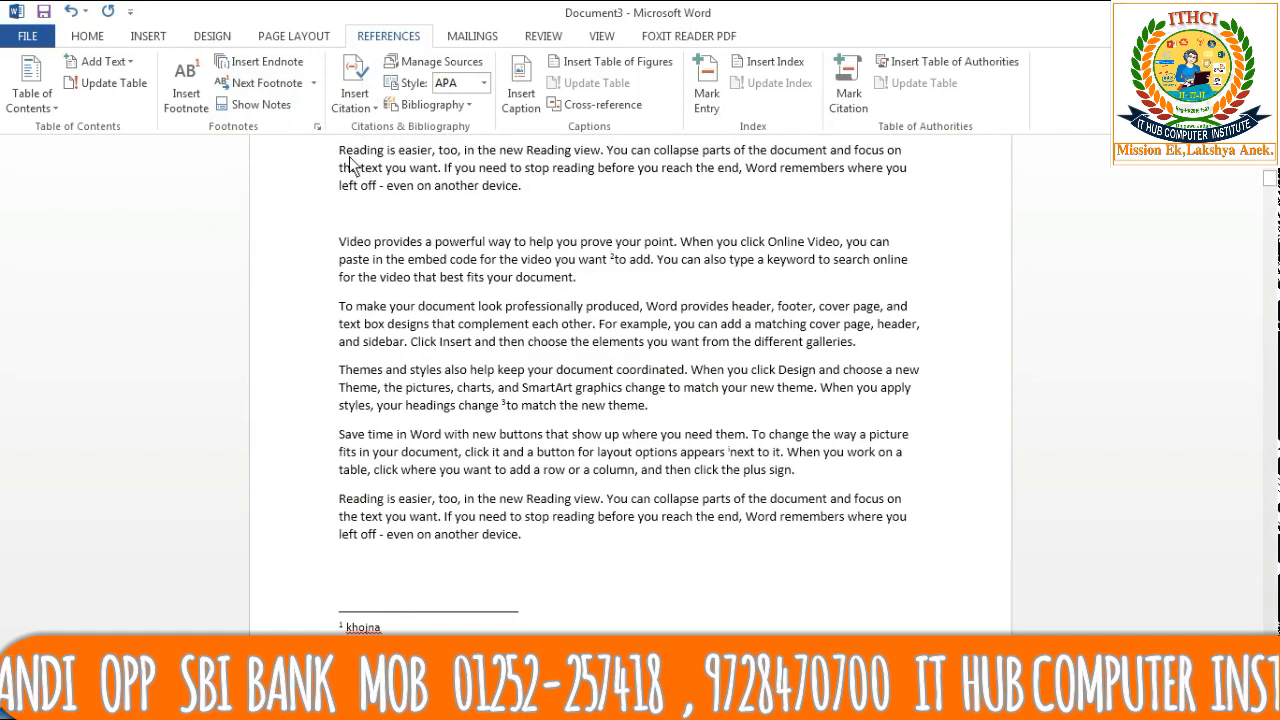
left_click(315, 86)
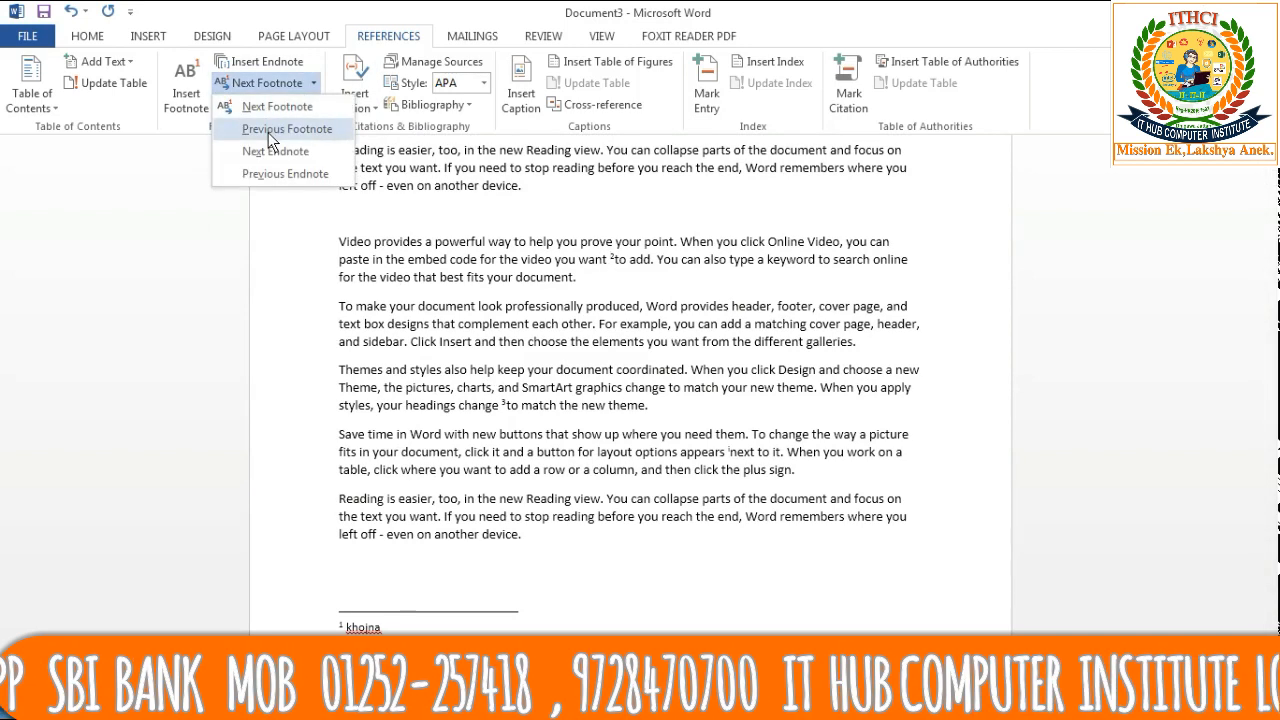
left_click(270, 128)
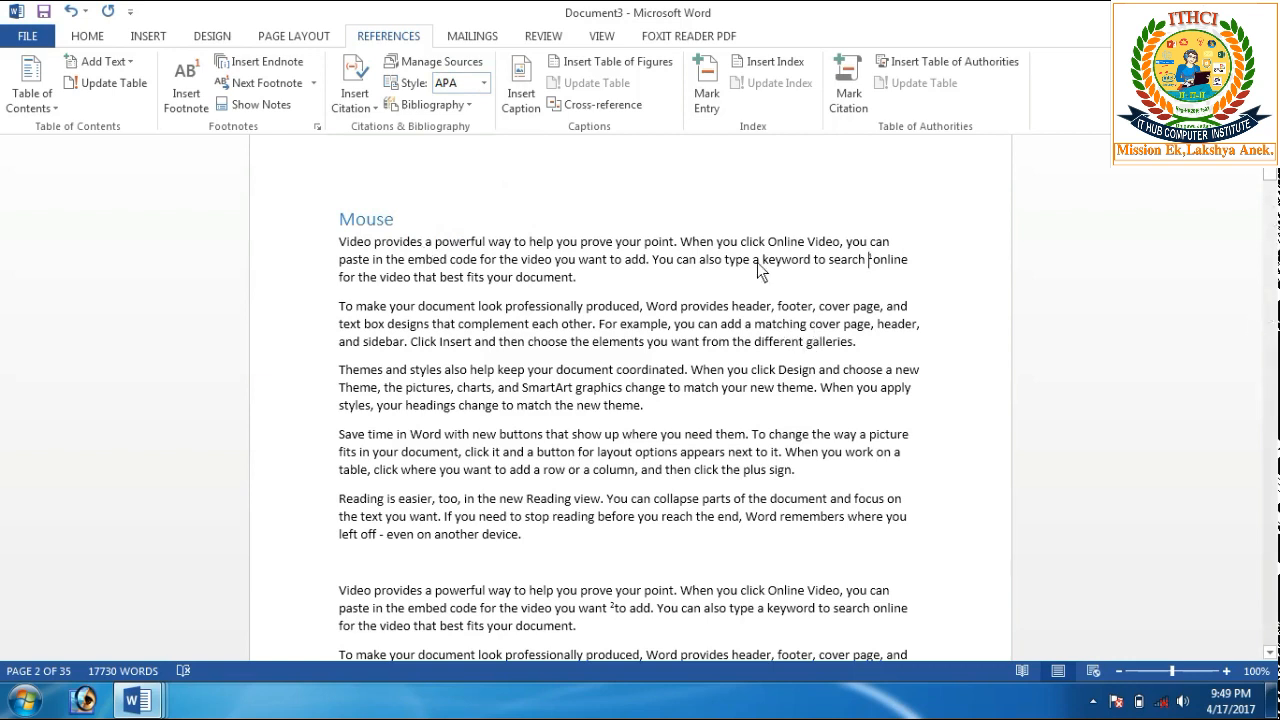
Start a new citation source at the end of the "Mouse" heading, with Book as its type
left_click(396, 222)
left_click(364, 114)
key("Escape")
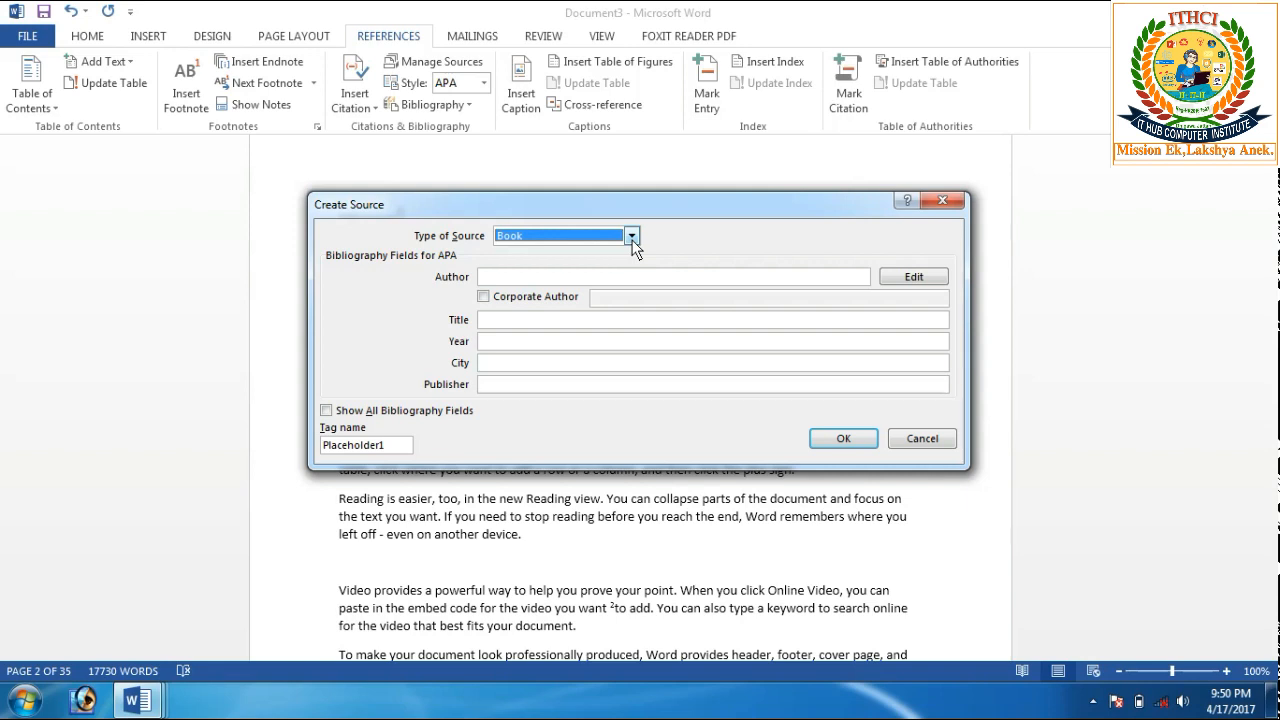
left_click(631, 237)
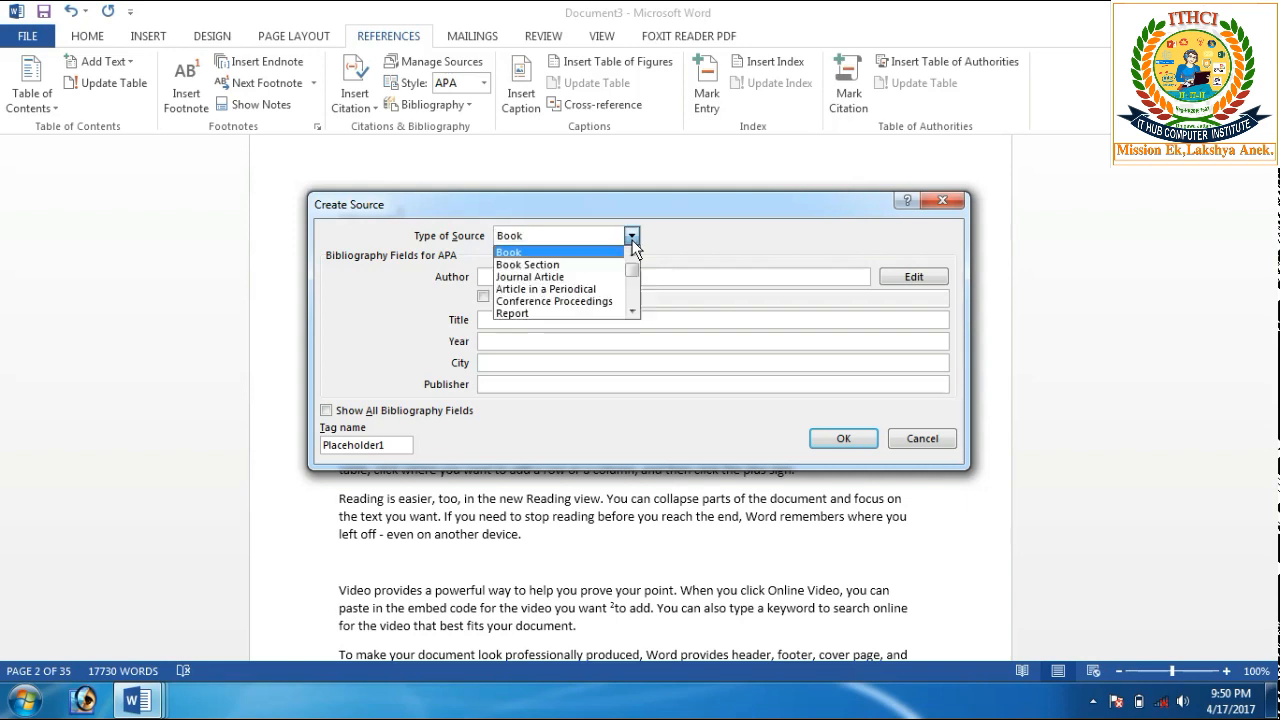
left_click(525, 256)
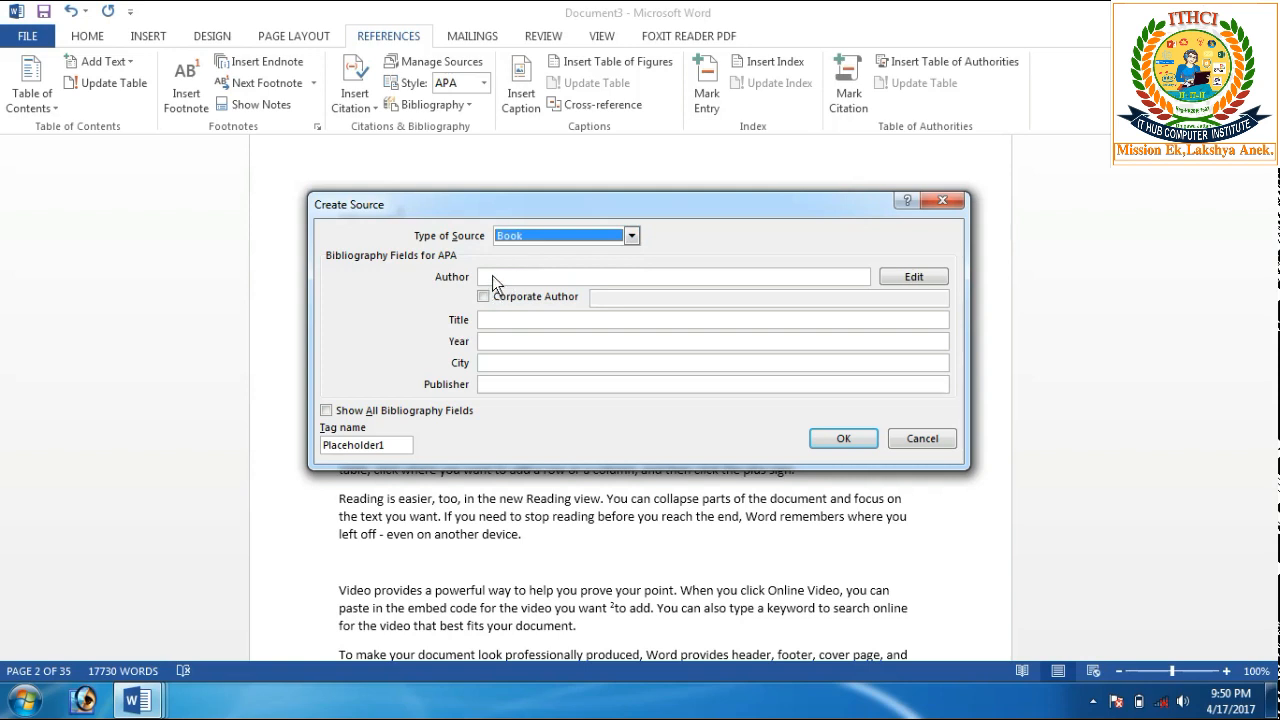
key("alt+Down")
key("s")
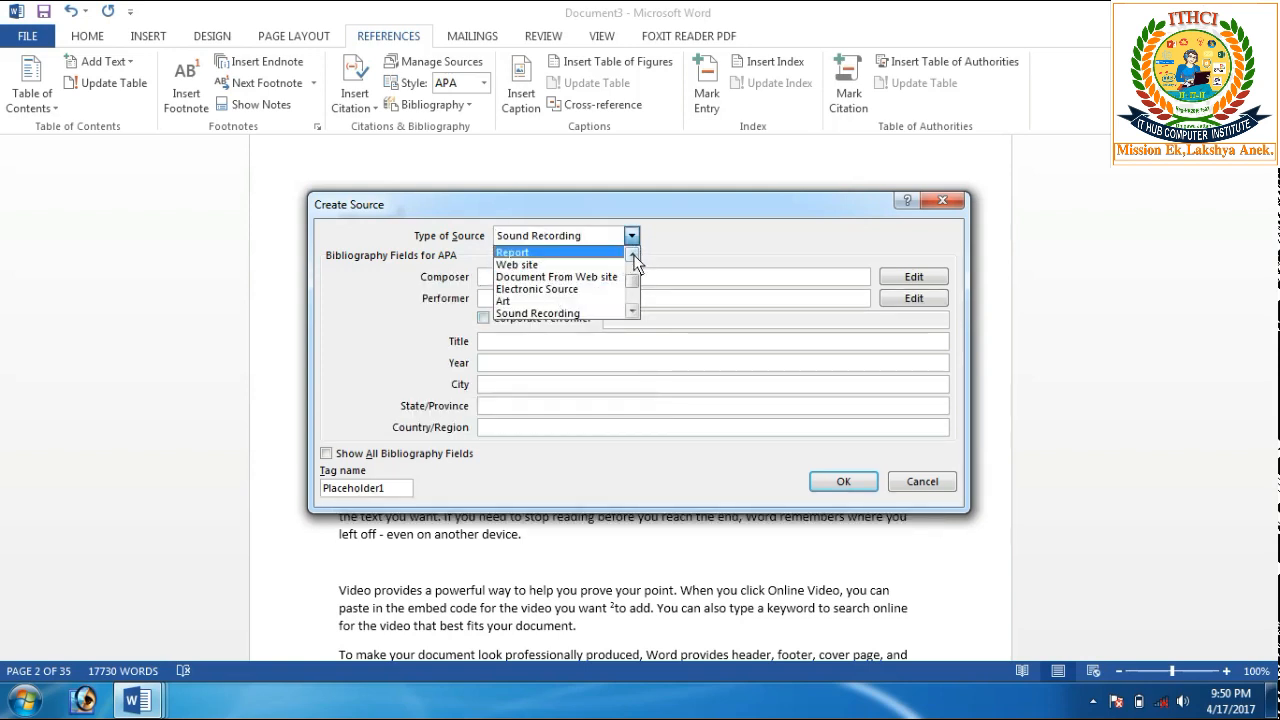
scroll(634, 278, "up", 2)
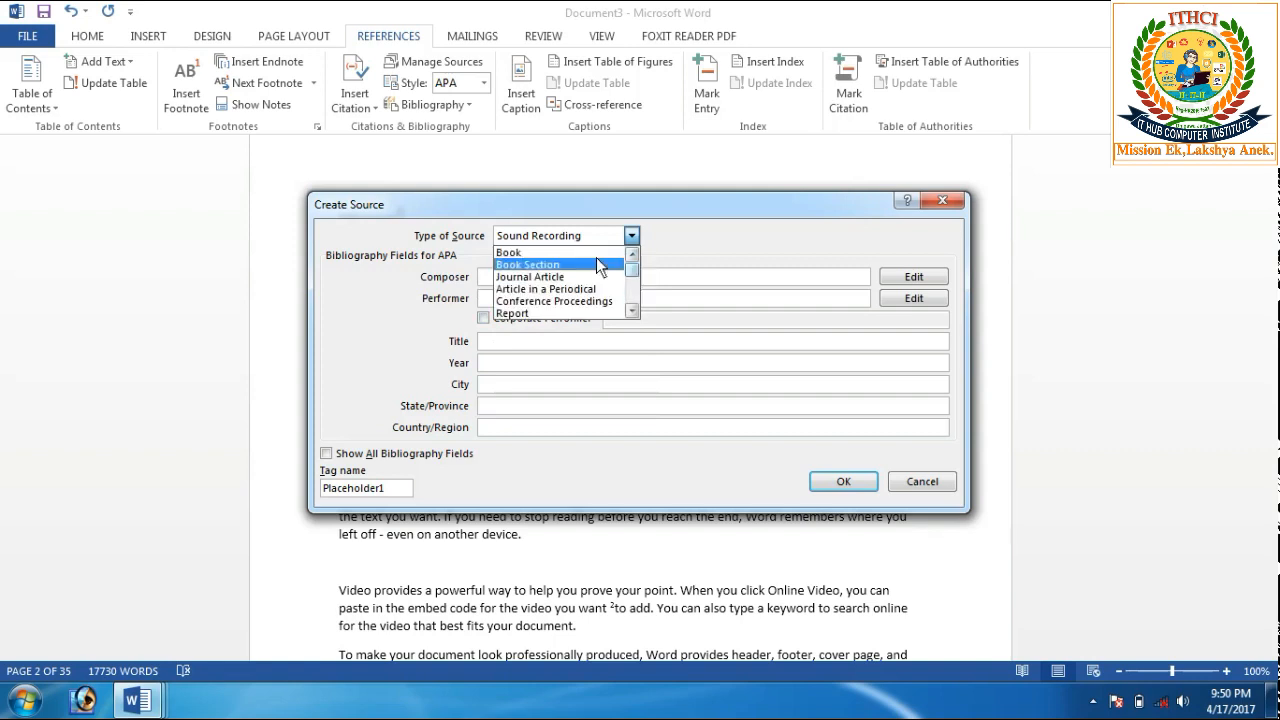
left_click(549, 254)
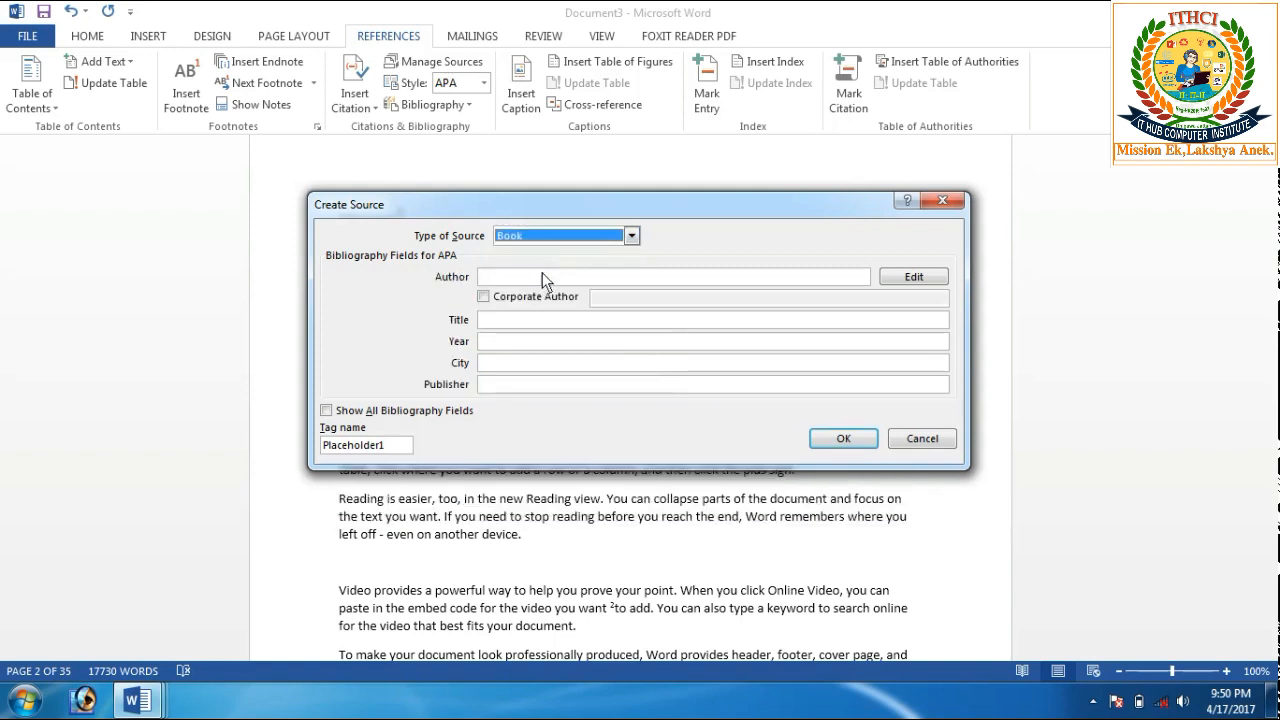
Complete the book source with the author's name, title "computer", year 2000, city "bhiwani" and publisher "rgcsm", and insert its citation
left_click(540, 276)
type("sai")
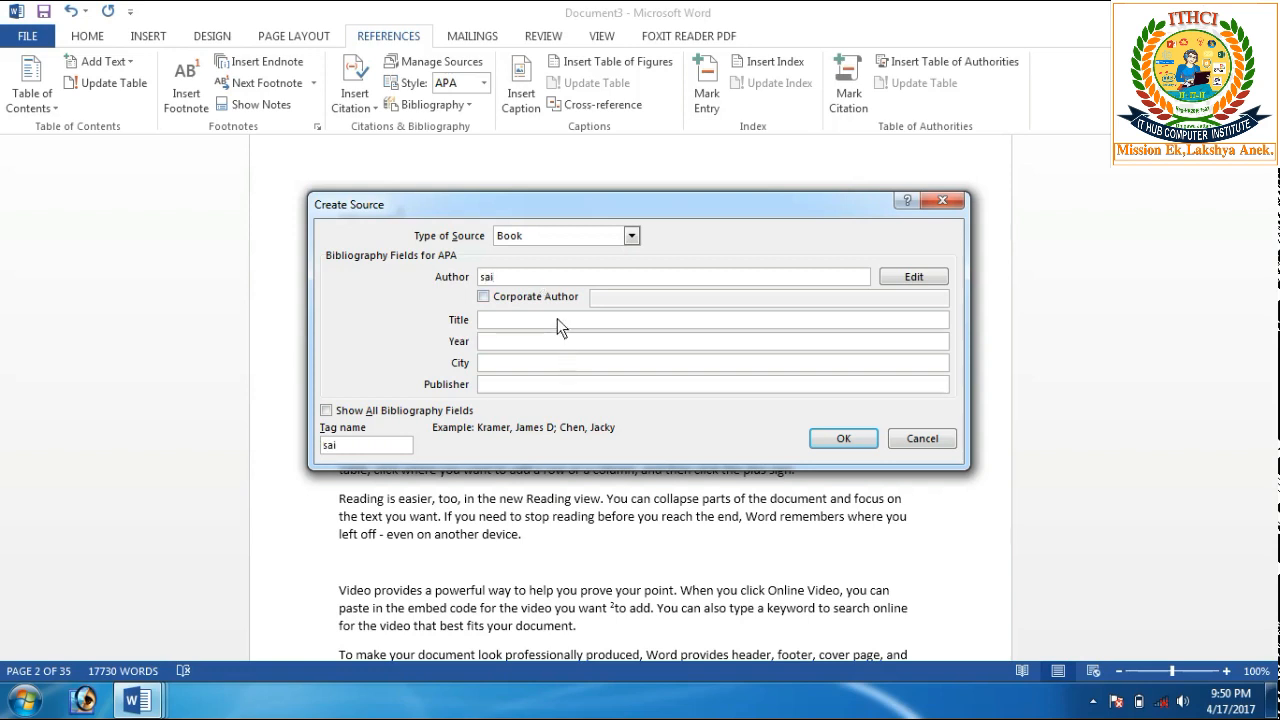
left_click(557, 318)
type("computer")
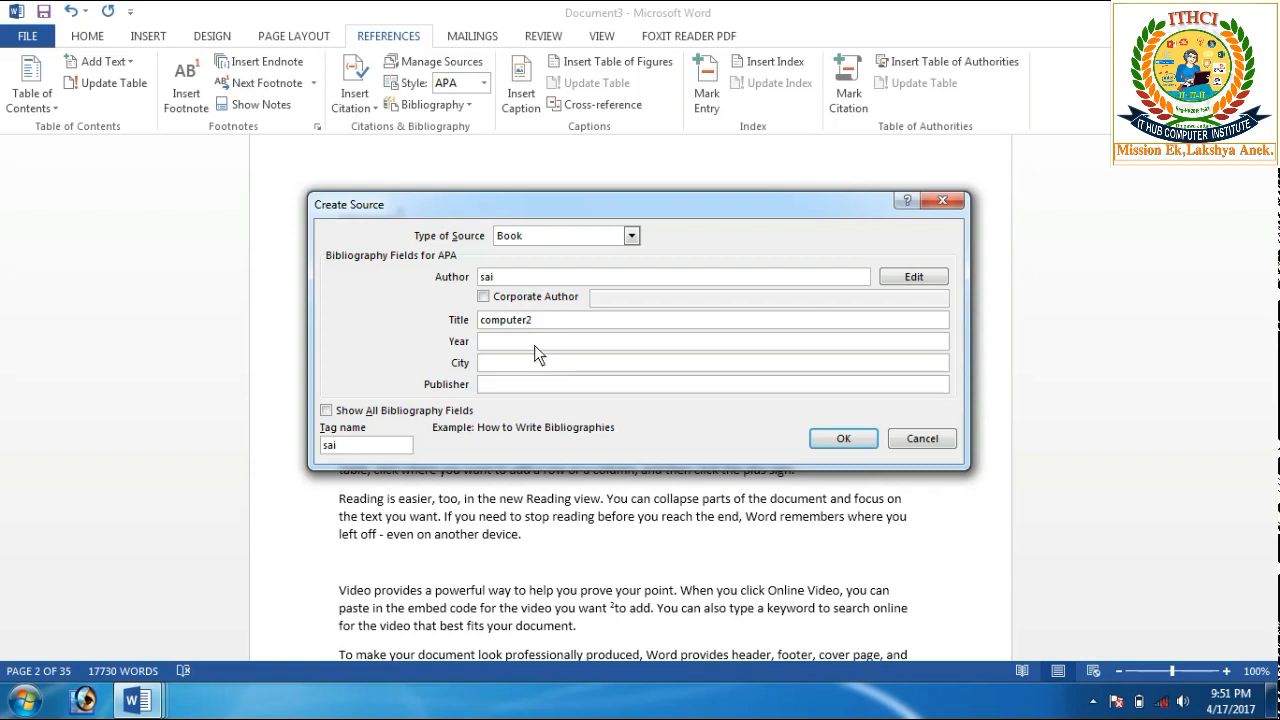
left_click(534, 345)
type("2000")
key("Tab")
type("bhiwani")
key("Tab")
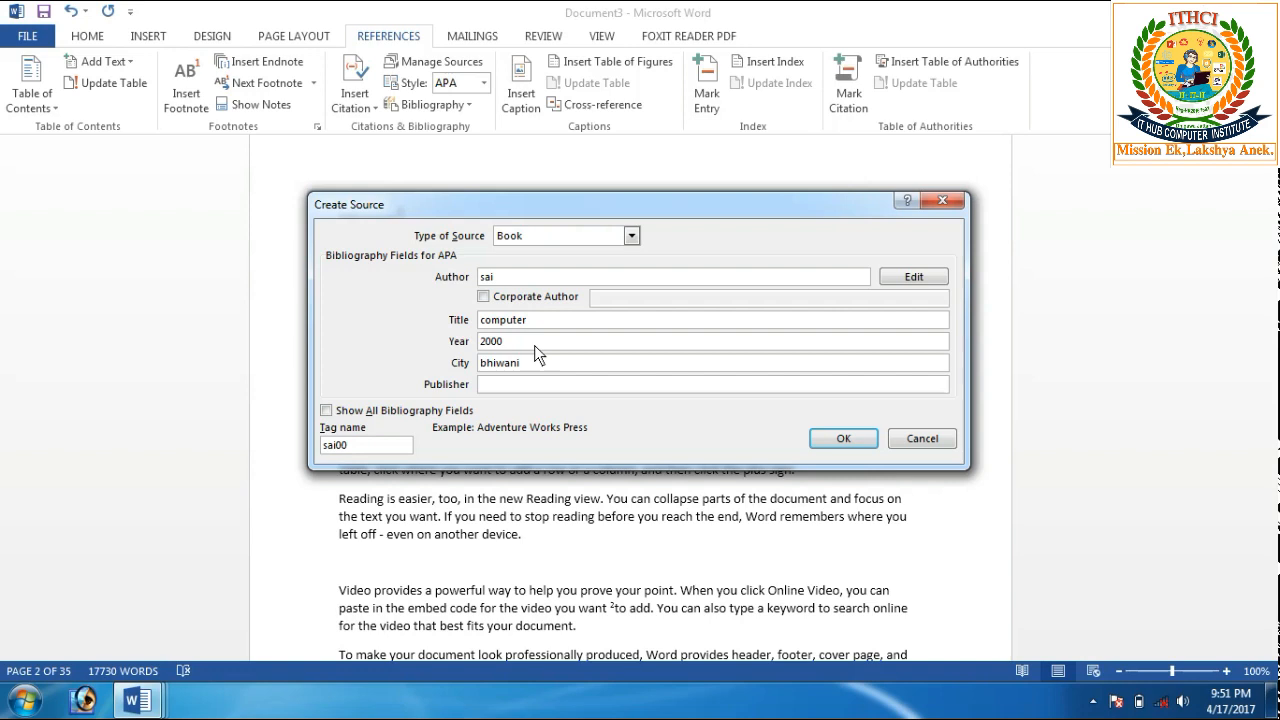
type("rgcsm")
left_click(855, 439)
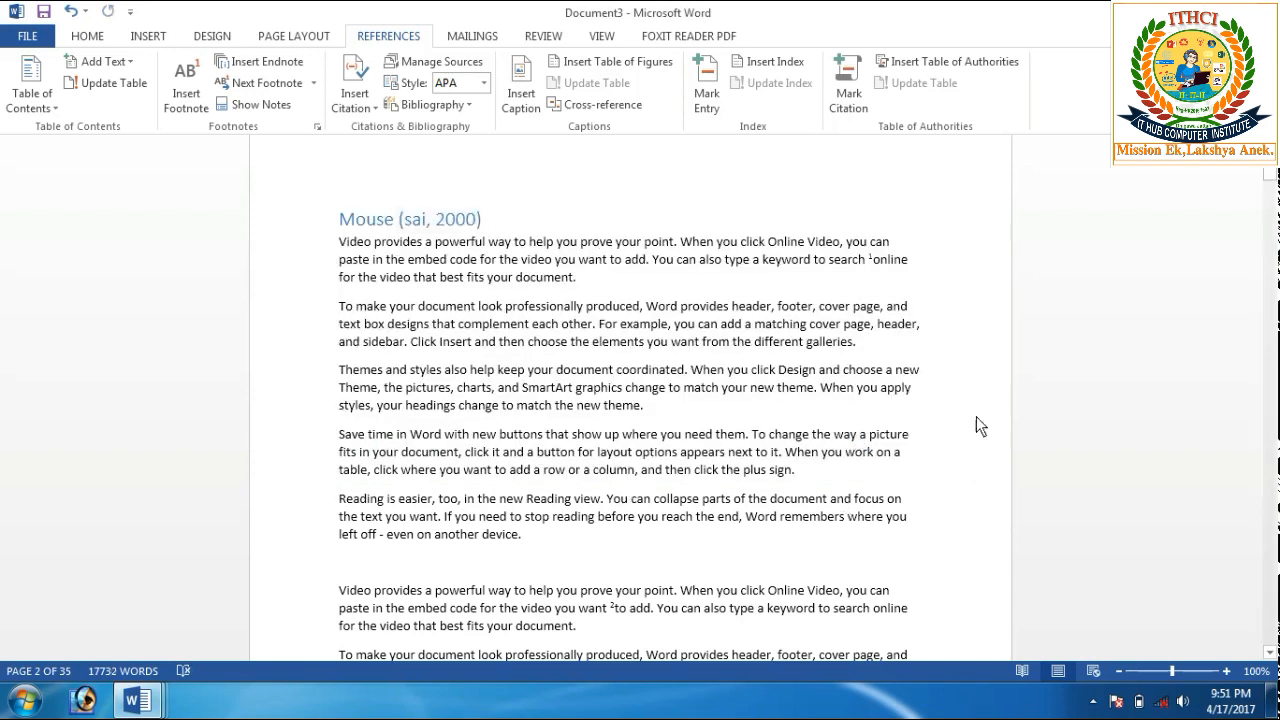
Start a new citation source at the end of the "Right button" heading on page 4, with Journal Article as its type
left_click_drag(1270, 175, 1270, 204)
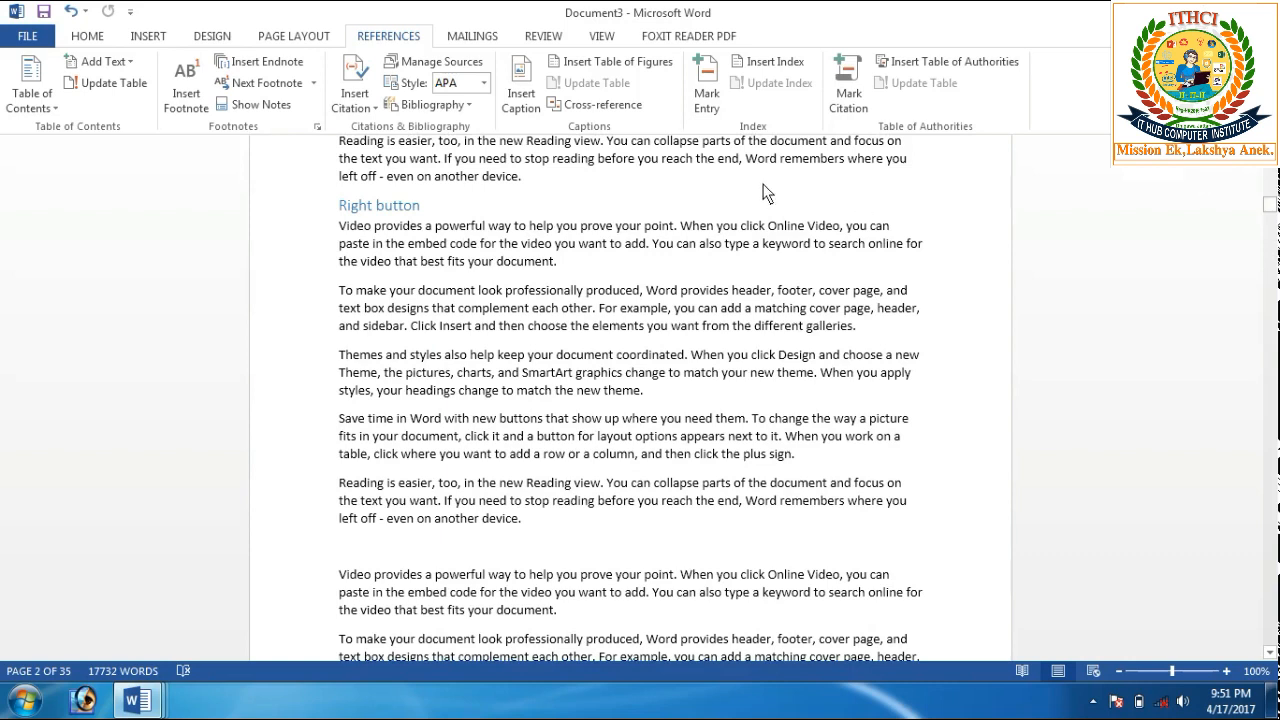
left_click(503, 207)
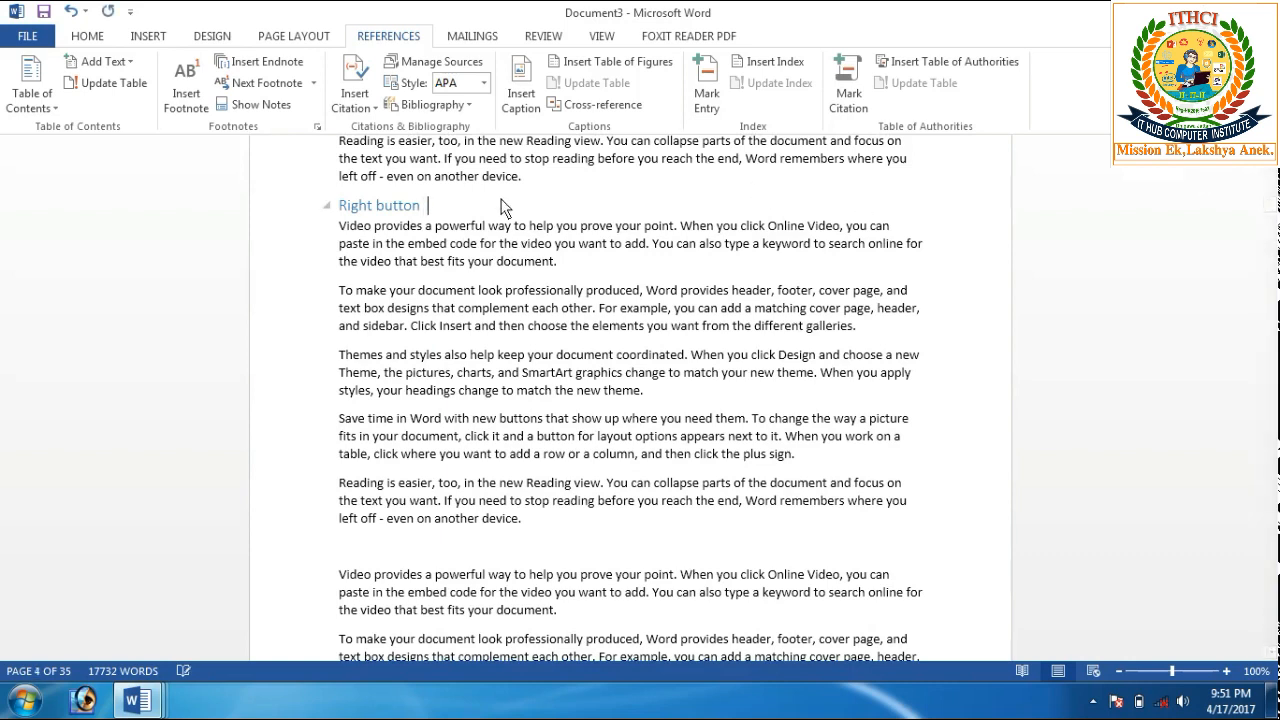
left_click(350, 95)
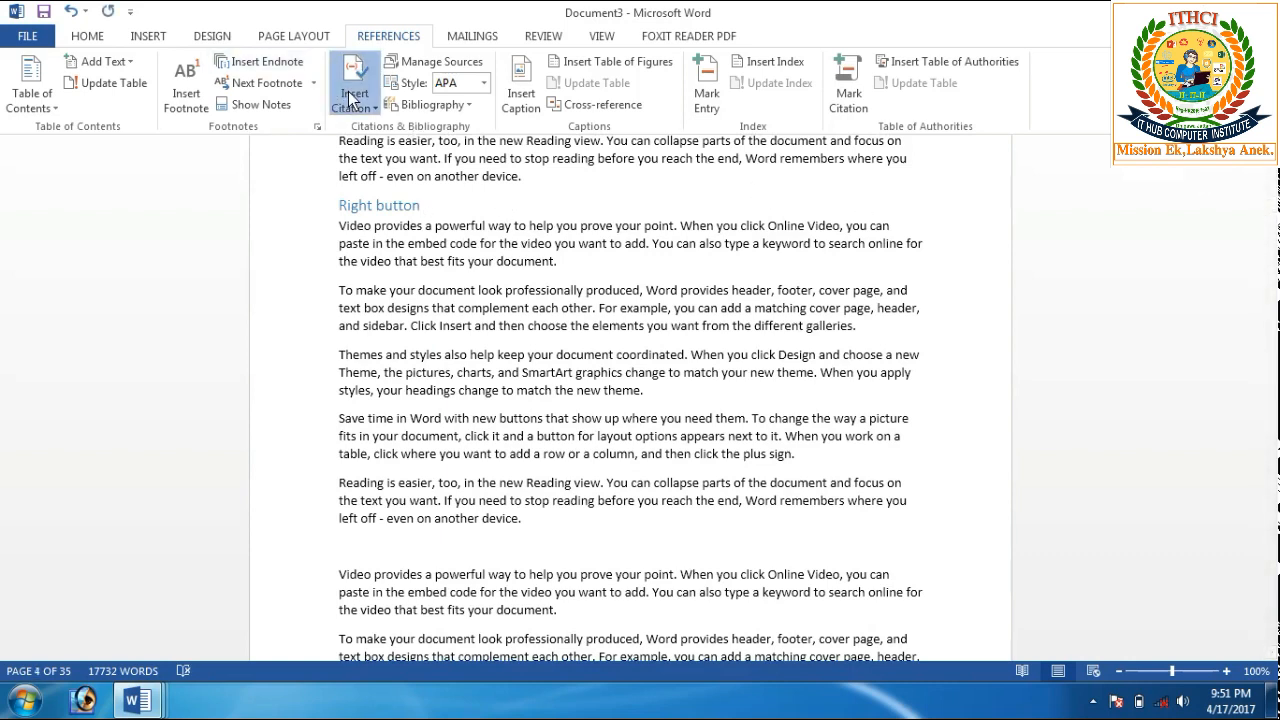
left_click(386, 178)
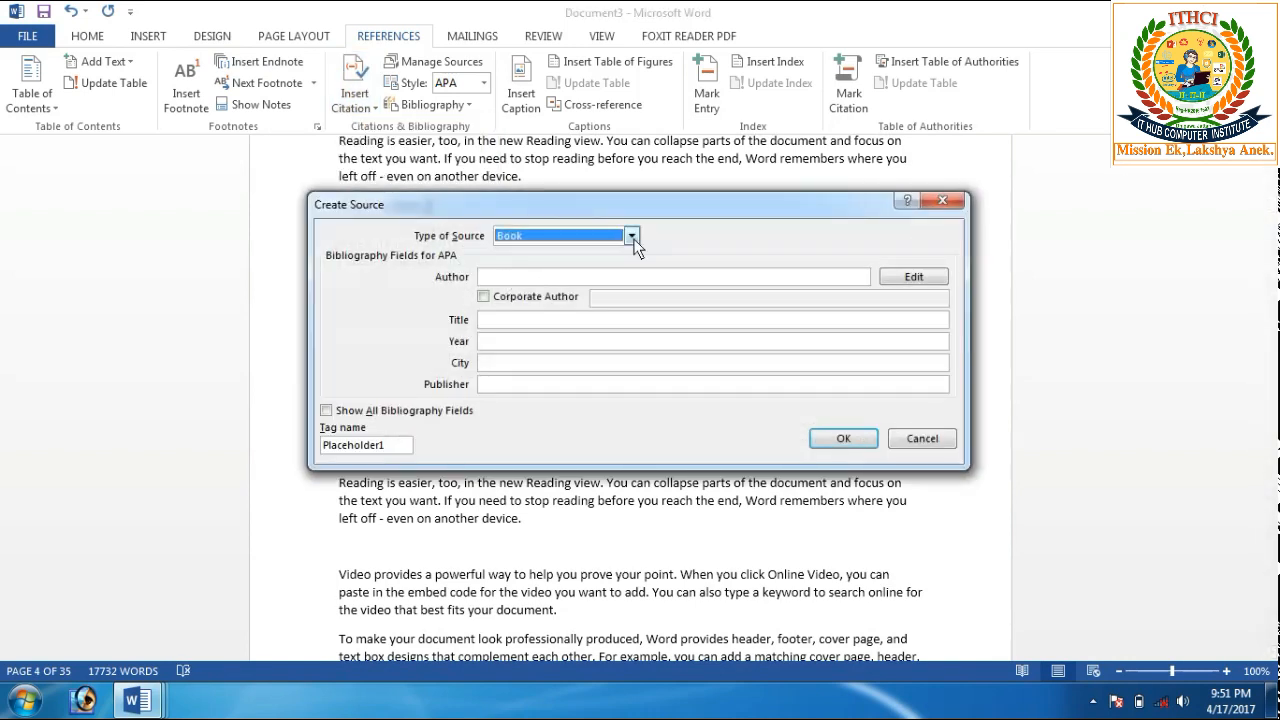
left_click(632, 238)
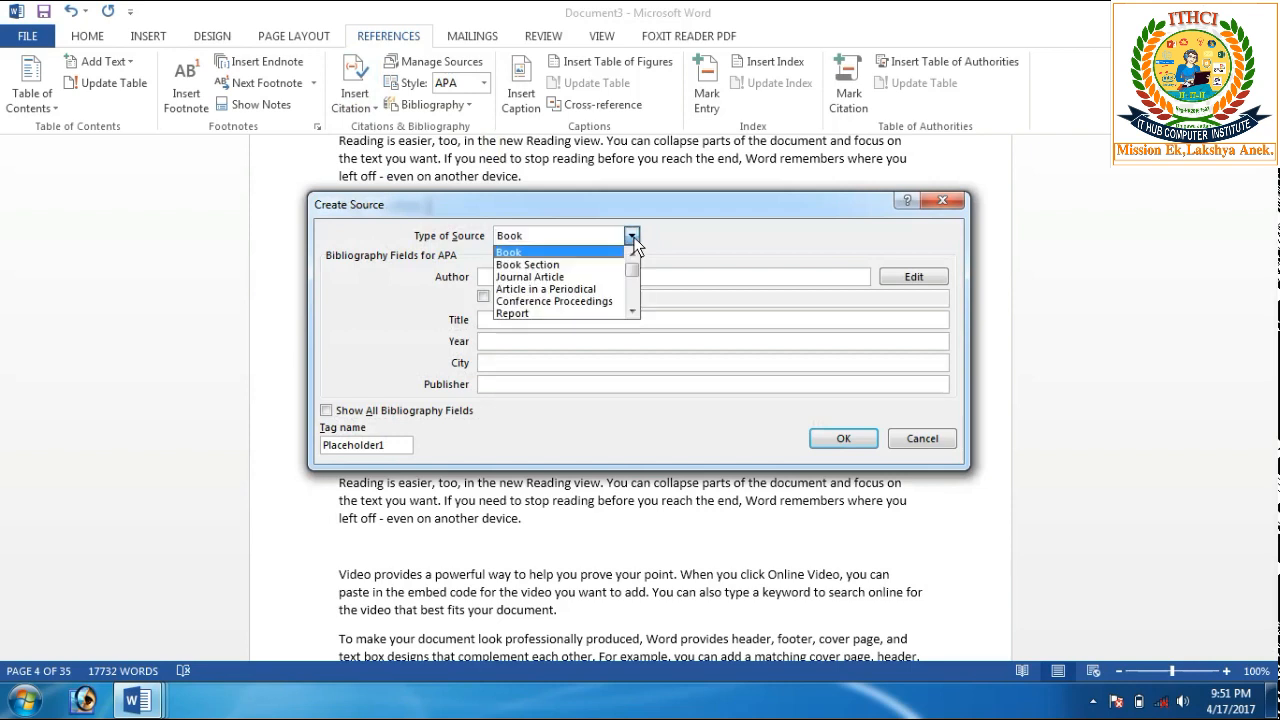
left_click(575, 279)
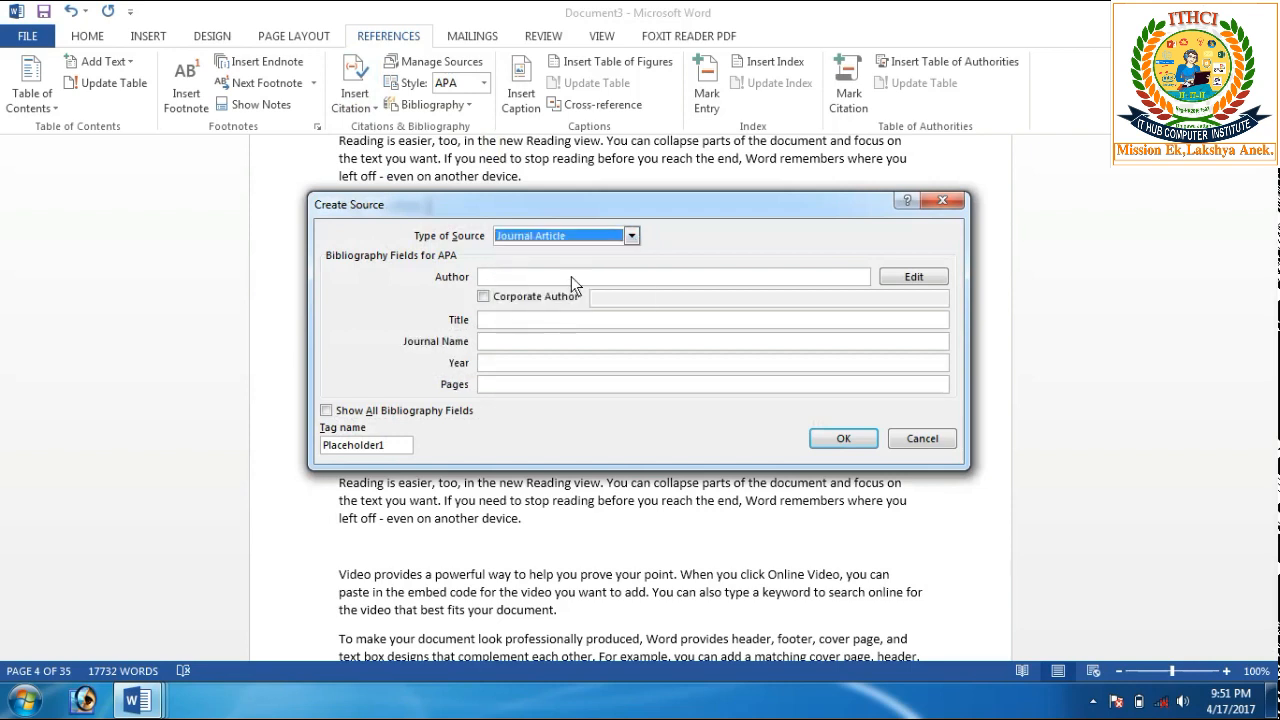
Enter the author's name and the title "basic" for the journal article source
left_click(558, 278)
type("r")
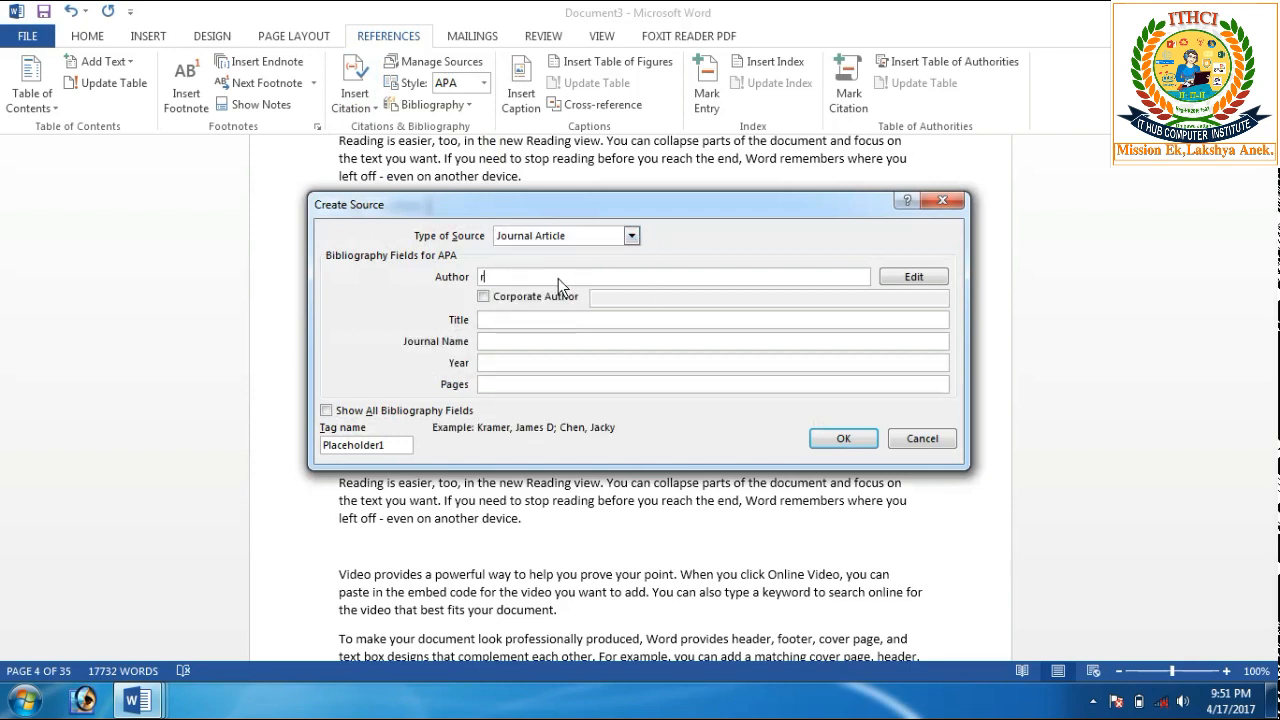
type("am")
key("Tab")
key("Tab")
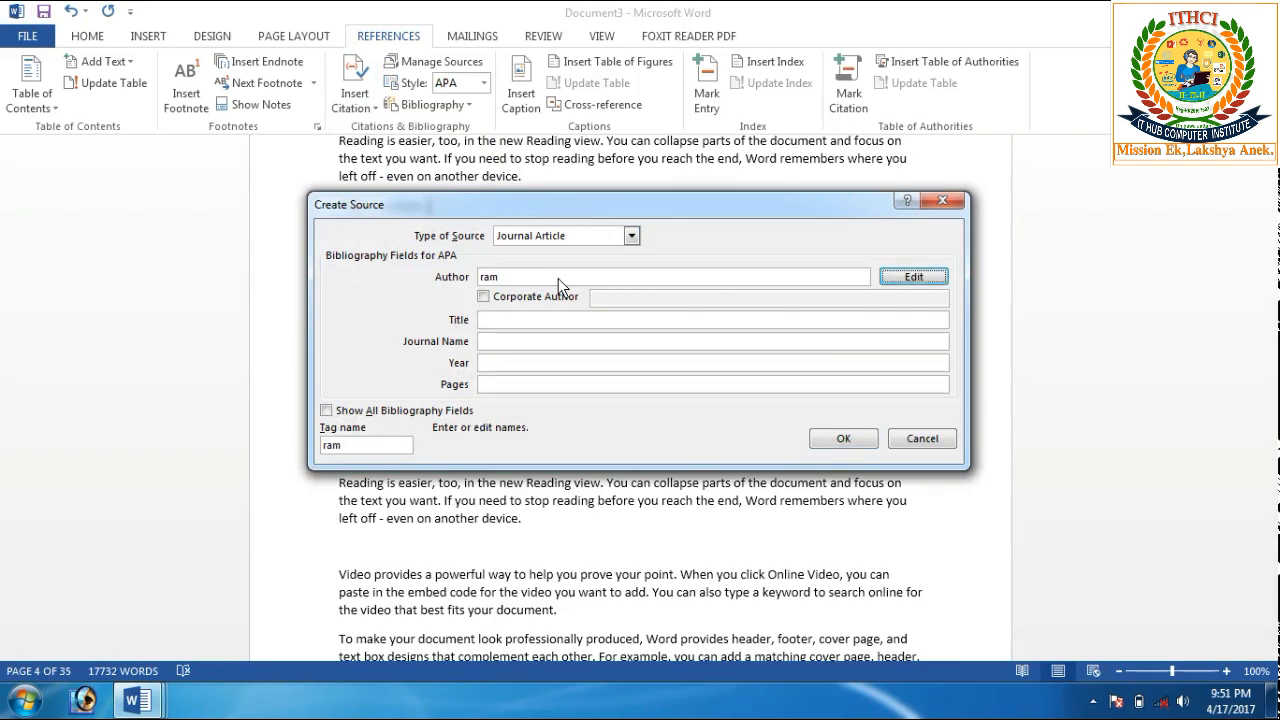
key("Tab")
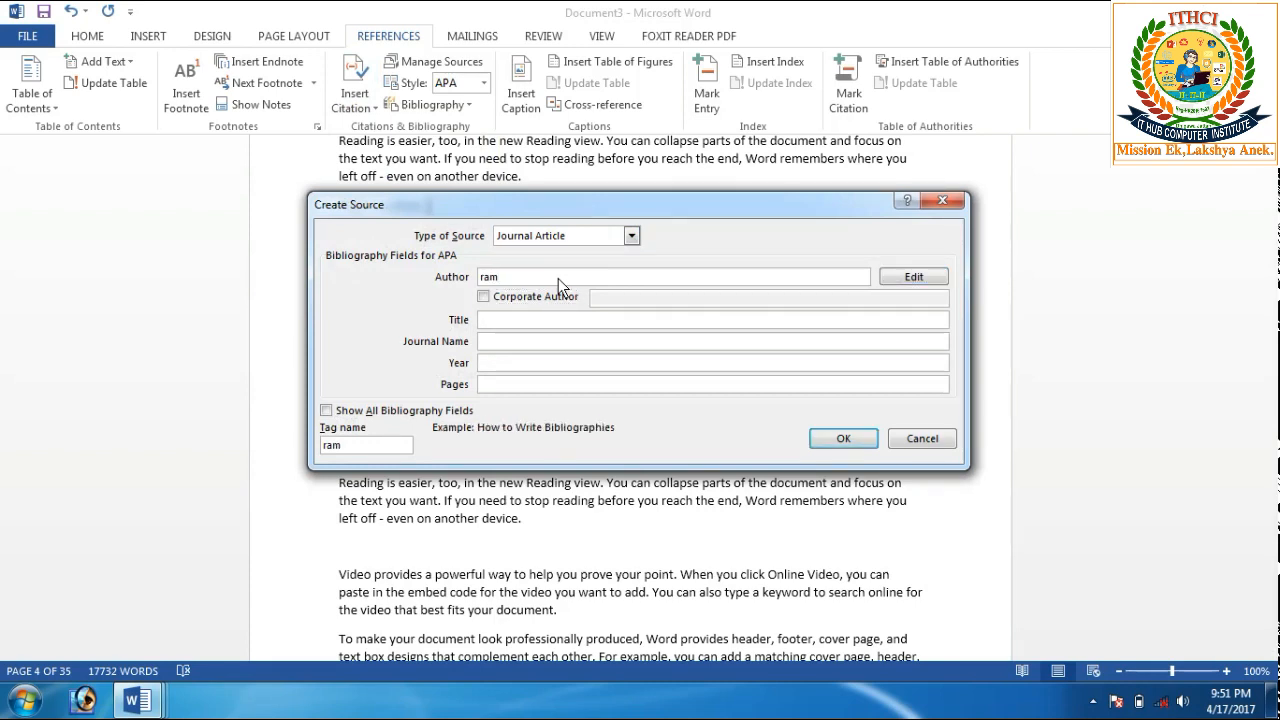
type("b")
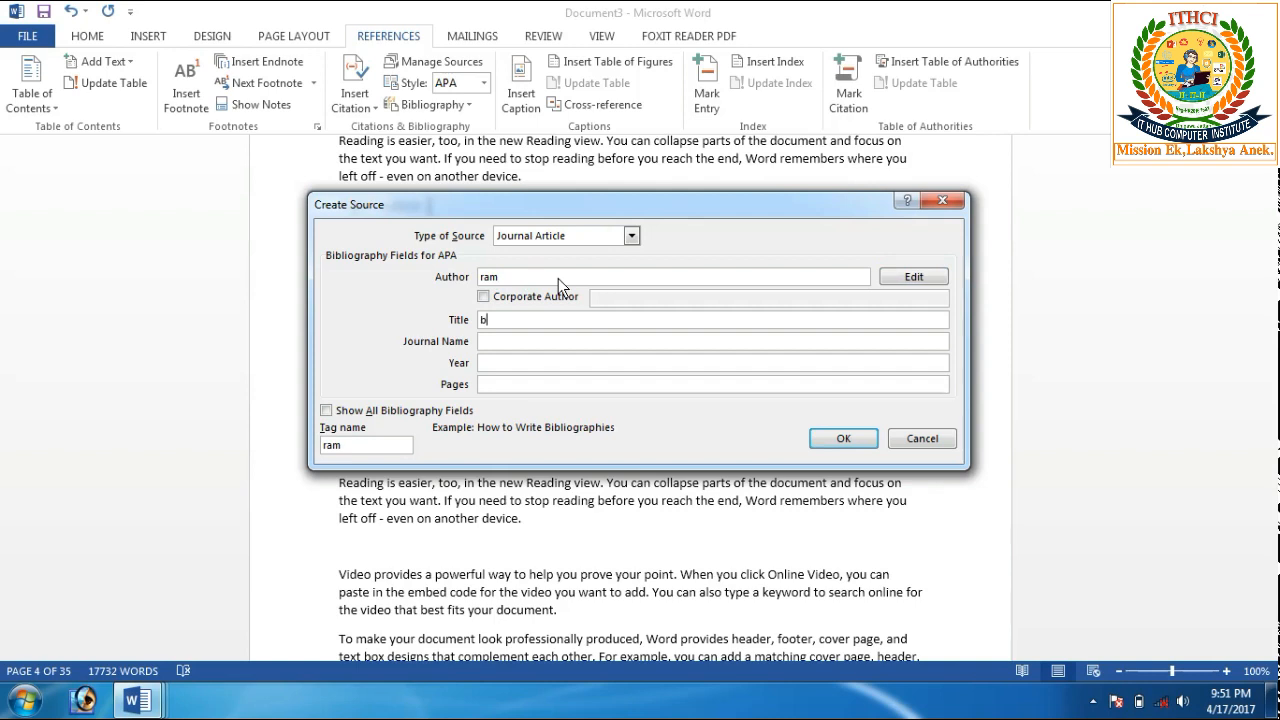
type("asic")
key("Tab")
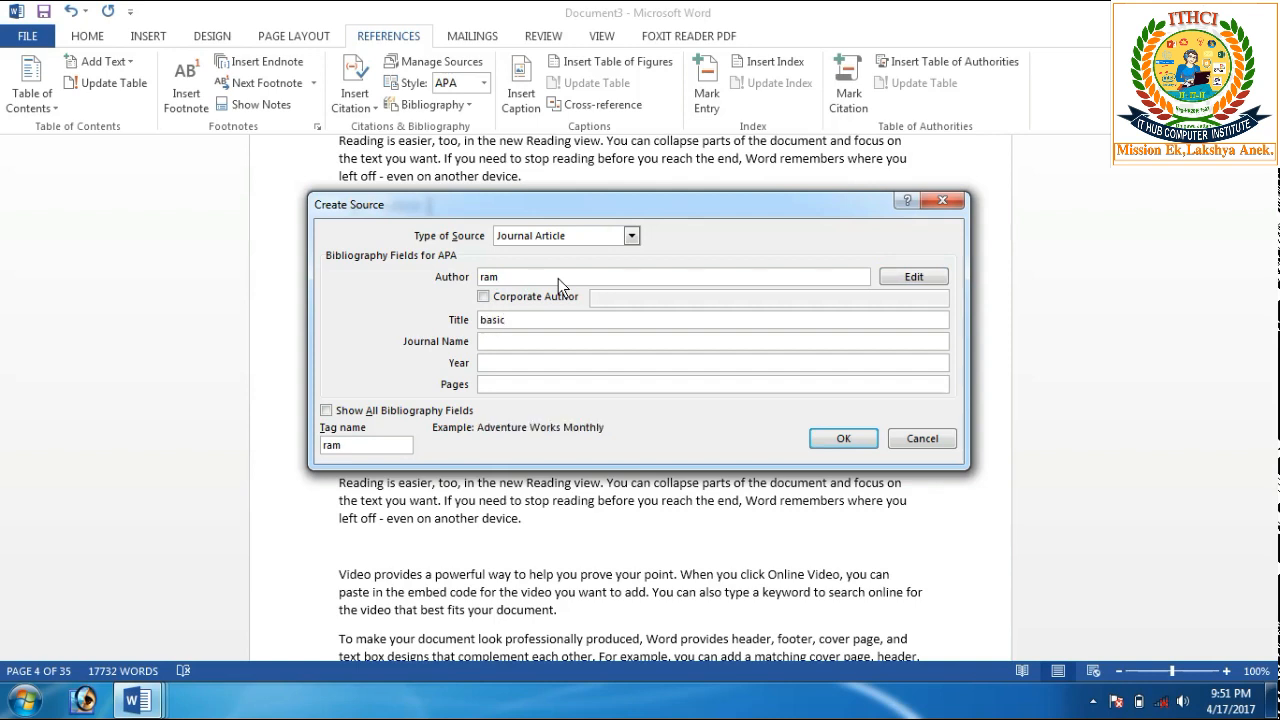
Set the journal name to "basic computer", the year to 2001 and the pages to 200, and insert the citation
type("basic computer")
key("Tab")
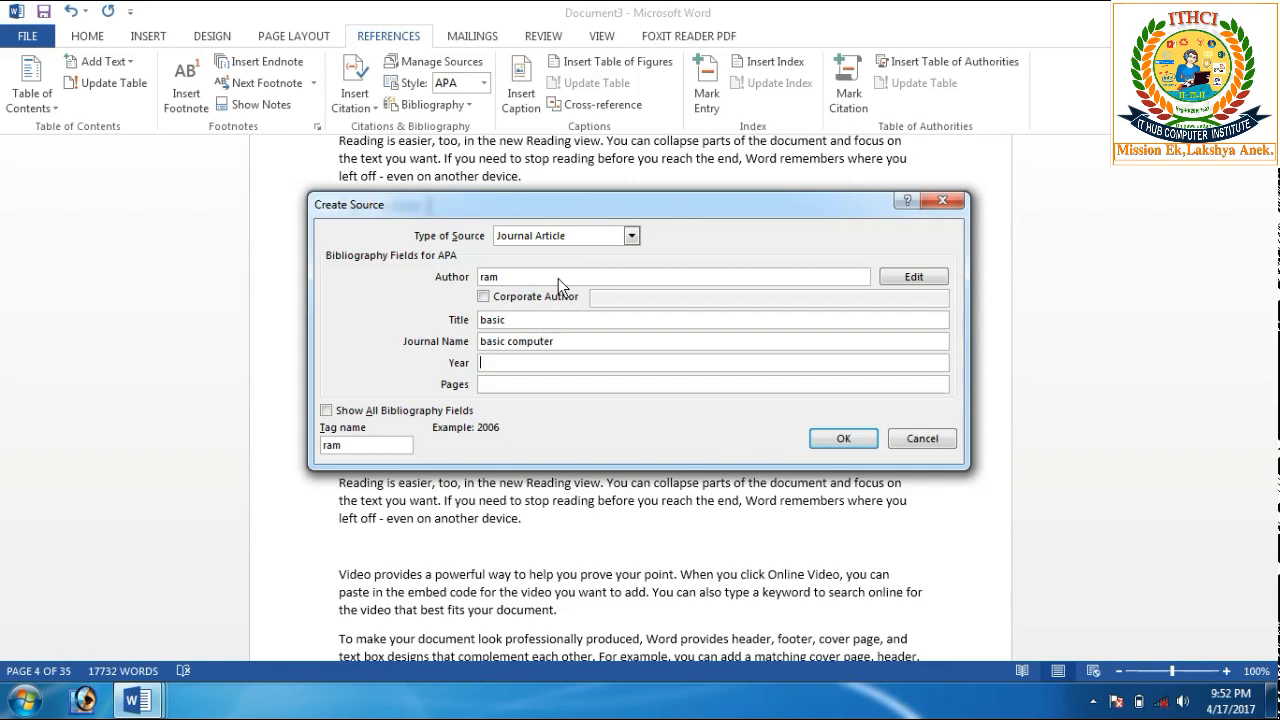
type("2001")
key("Tab")
type("200")
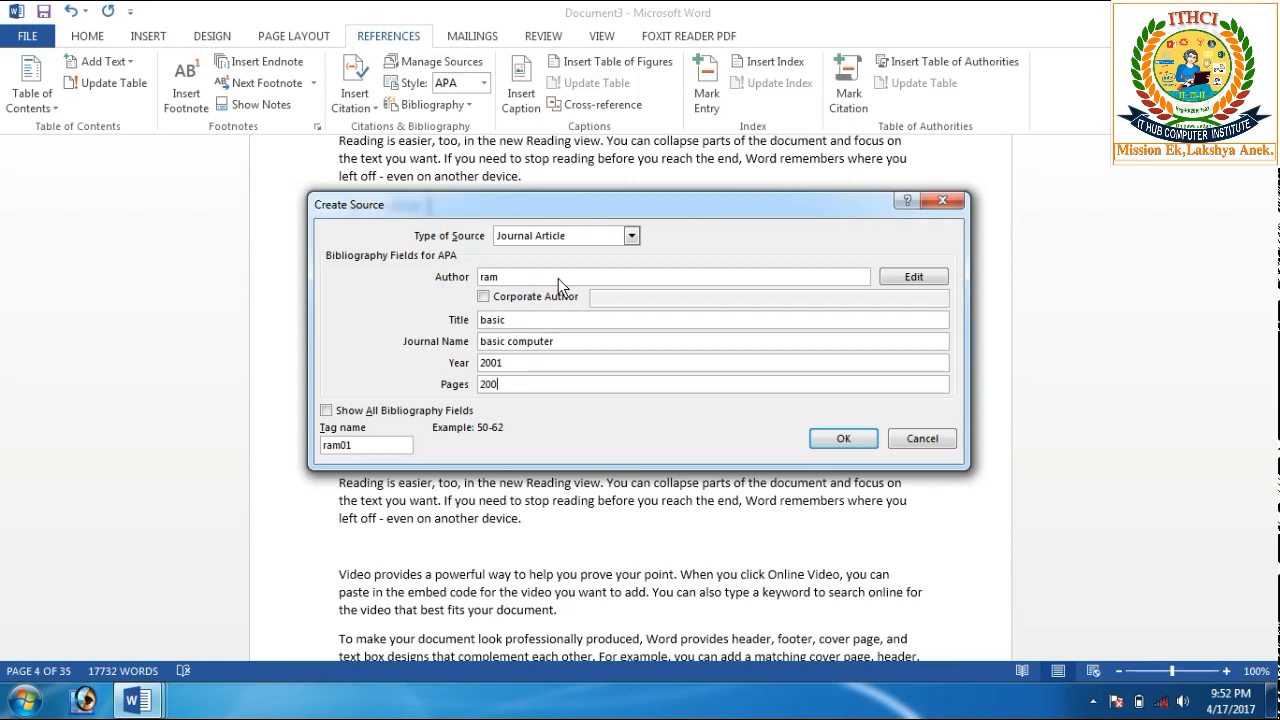
left_click(843, 439)
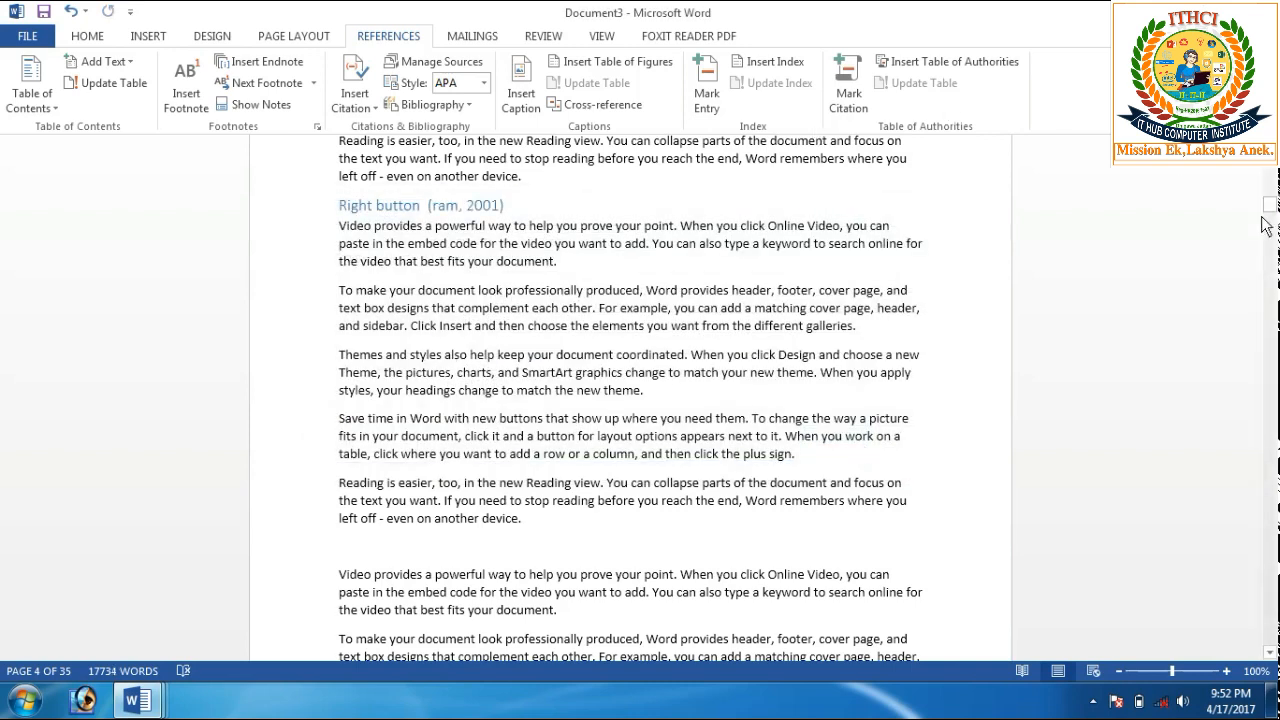
From the contents page, review the document's cited sources in the Source Manager and close it
left_click_drag(1265, 225, 1273, 152)
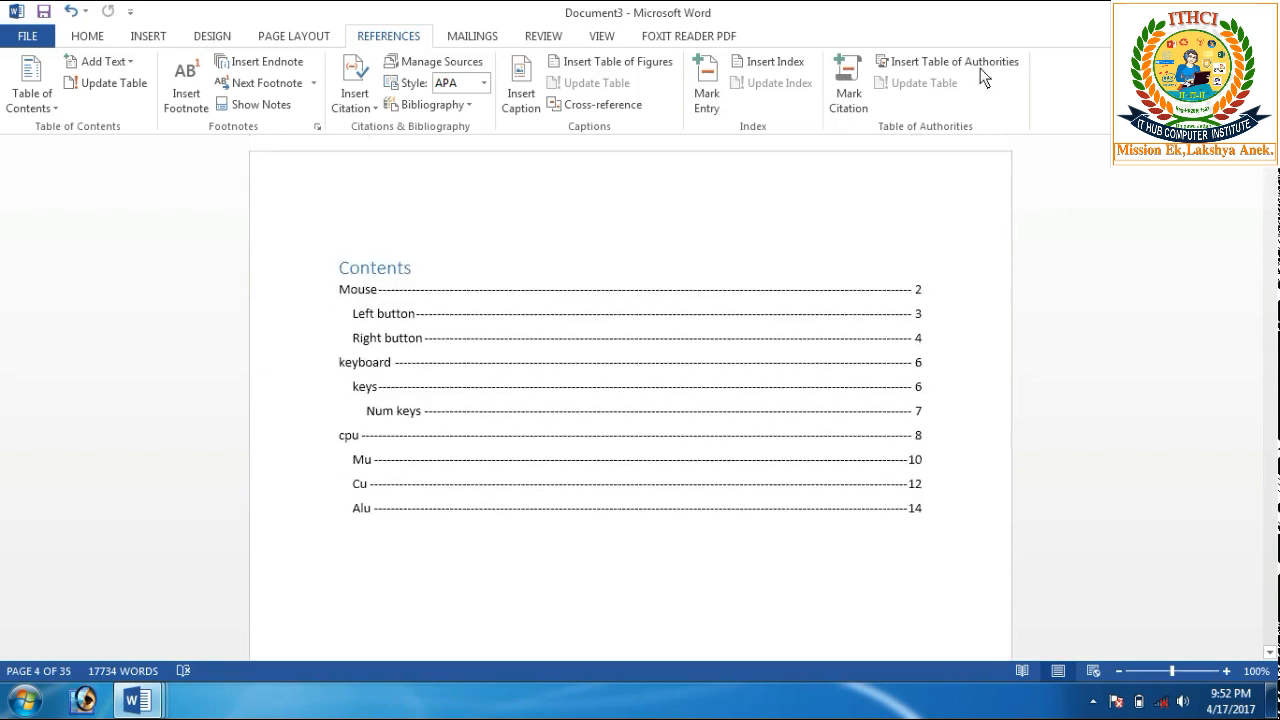
left_click(466, 66)
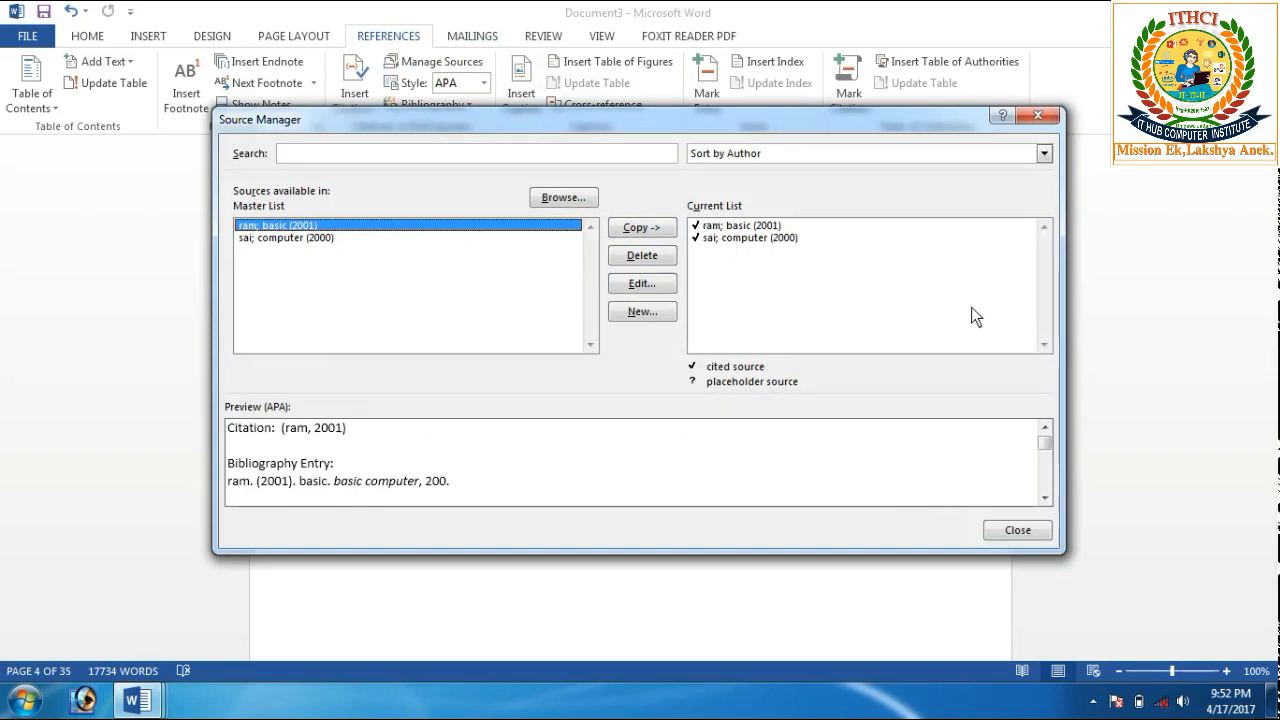
left_click(1040, 116)
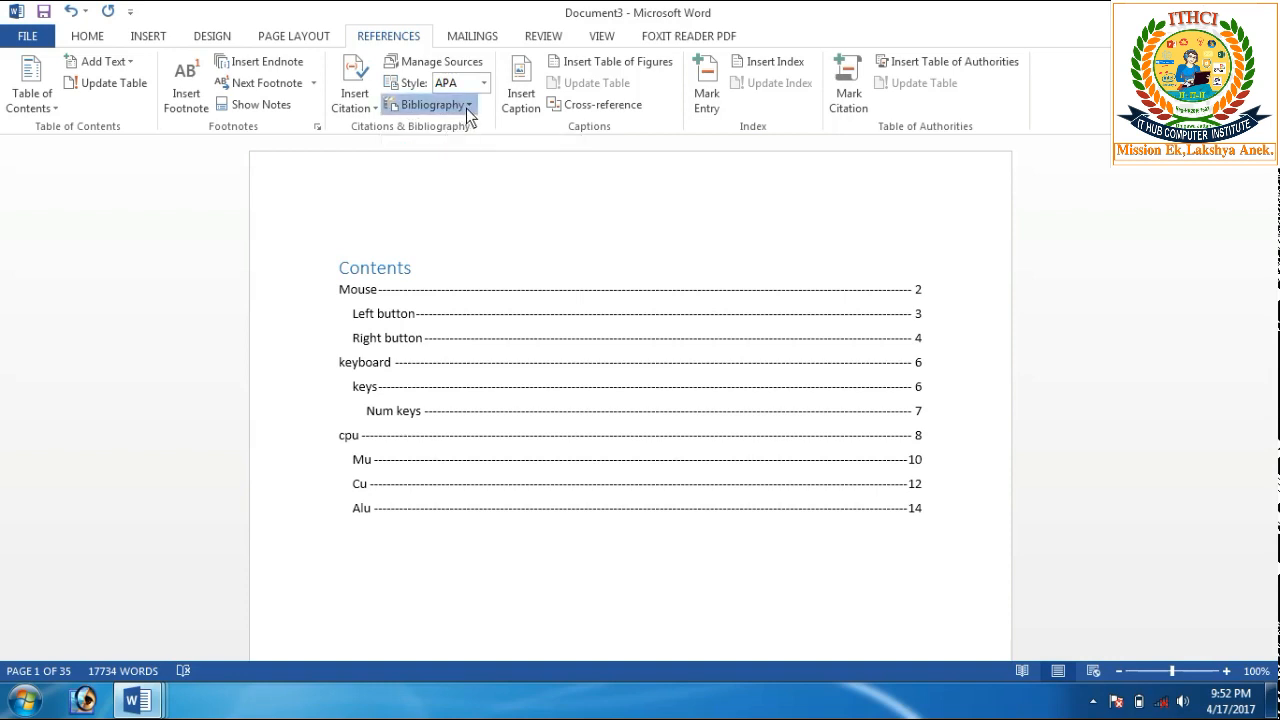
Insert the built-in Bibliography at the cursor position on page 4 and again below the table of contents on page 1
left_click(466, 108)
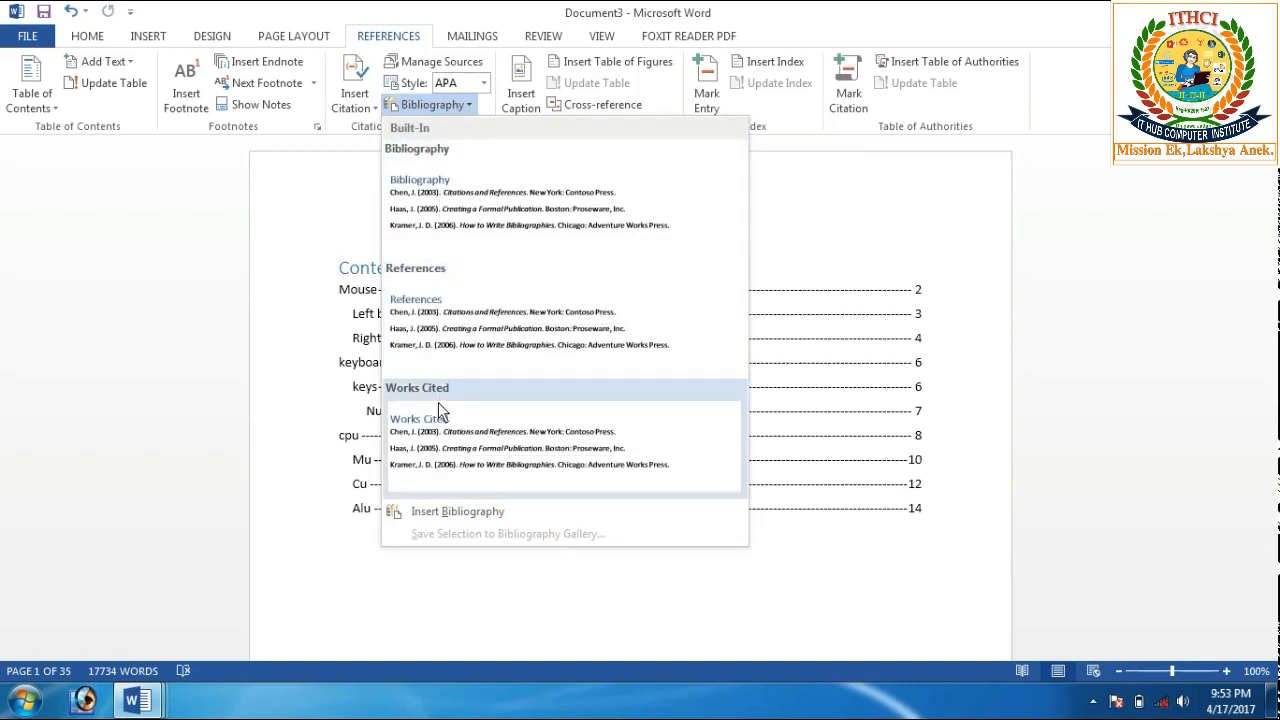
left_click(437, 228)
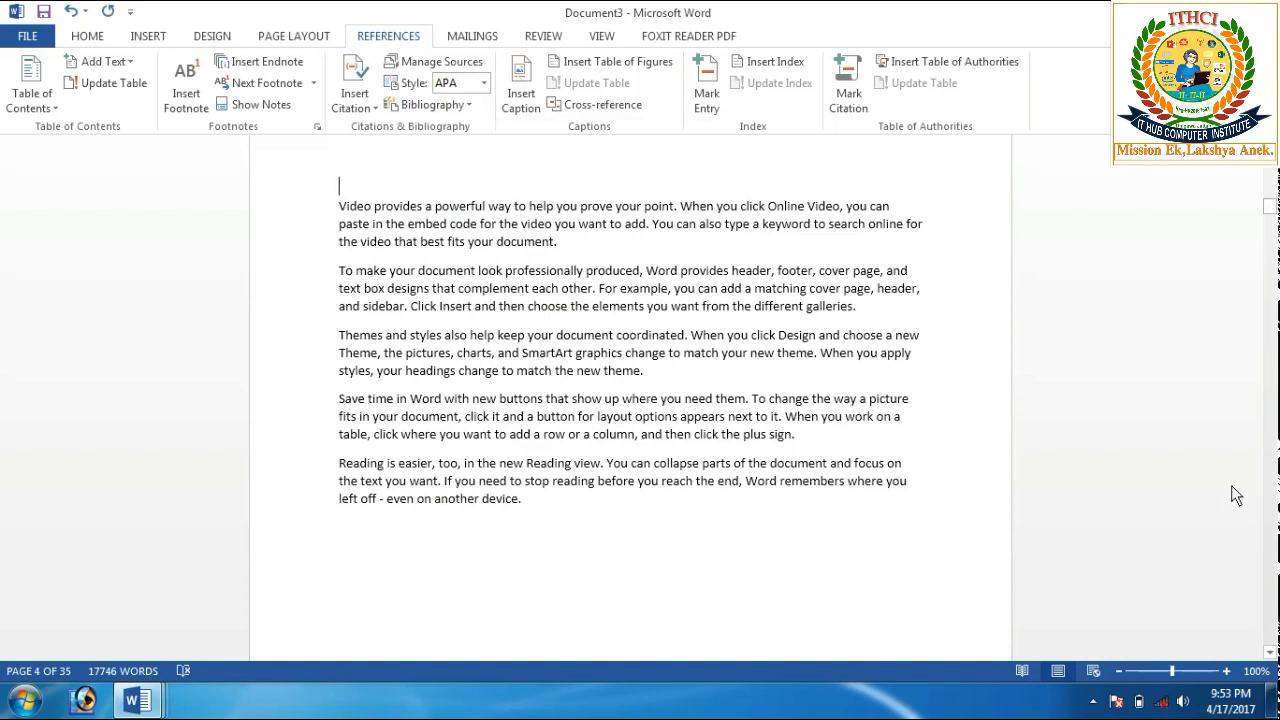
left_click_drag(1272, 210, 1271, 170)
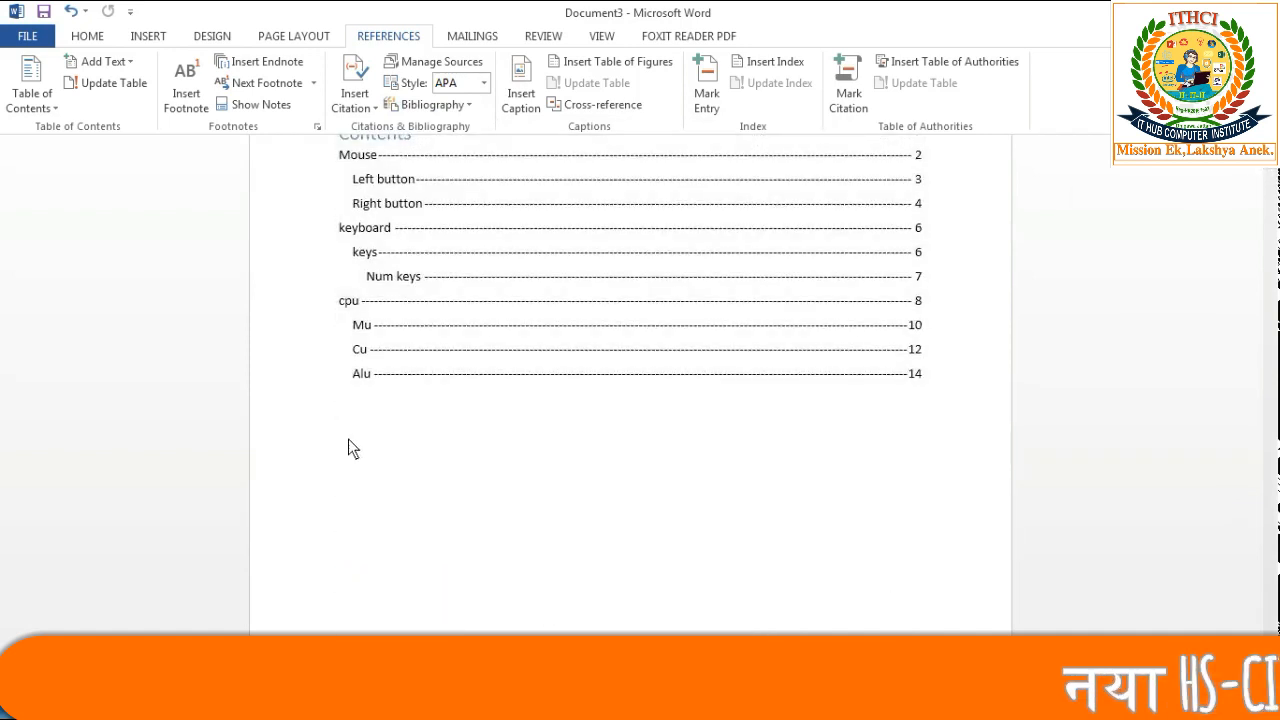
left_click(432, 106)
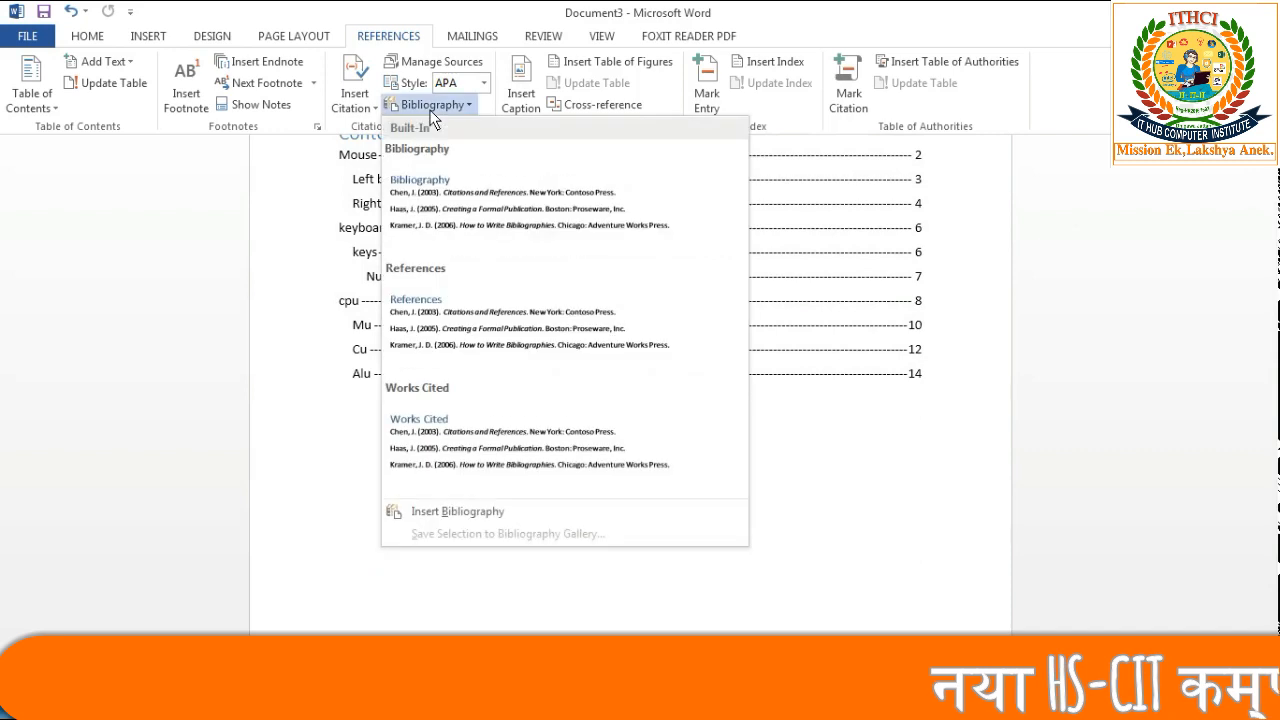
left_click(436, 175)
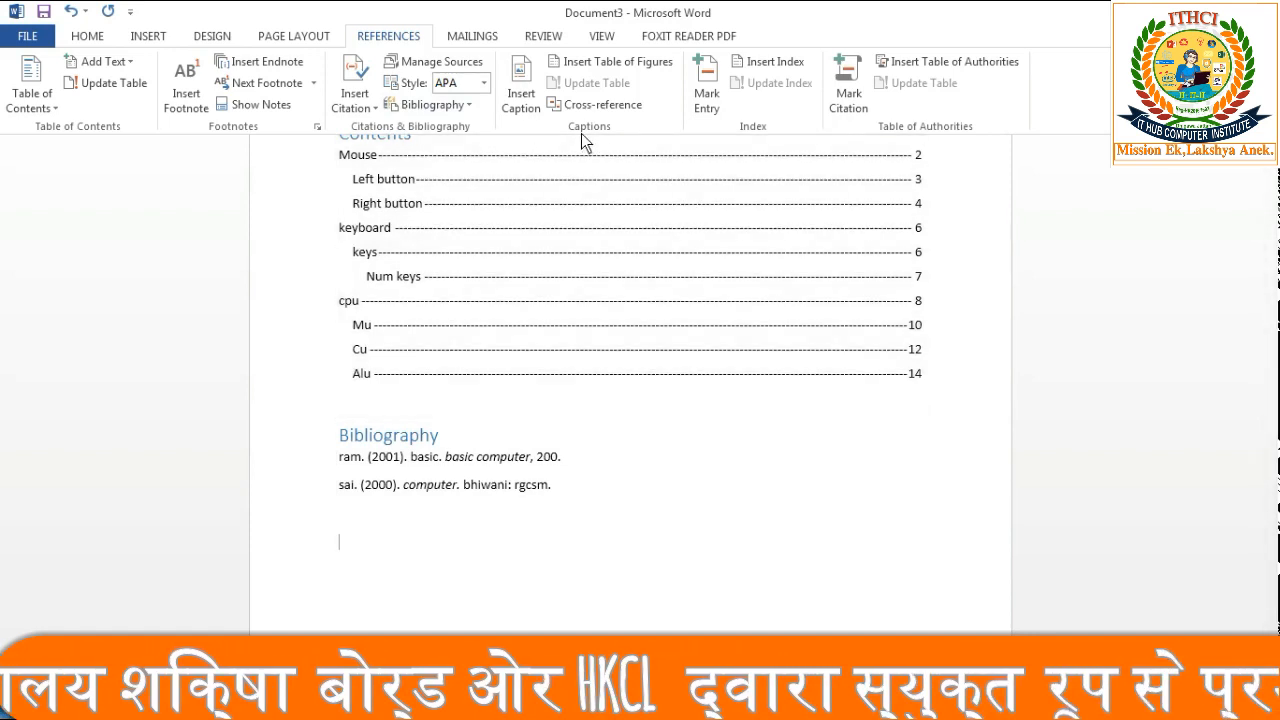
Create a new caption label "rgcsm" and insert the caption "rgcsm 1" at the end of the first "Themes and styles" paragraph on page 2
left_click_drag(1275, 176, 1275, 178)
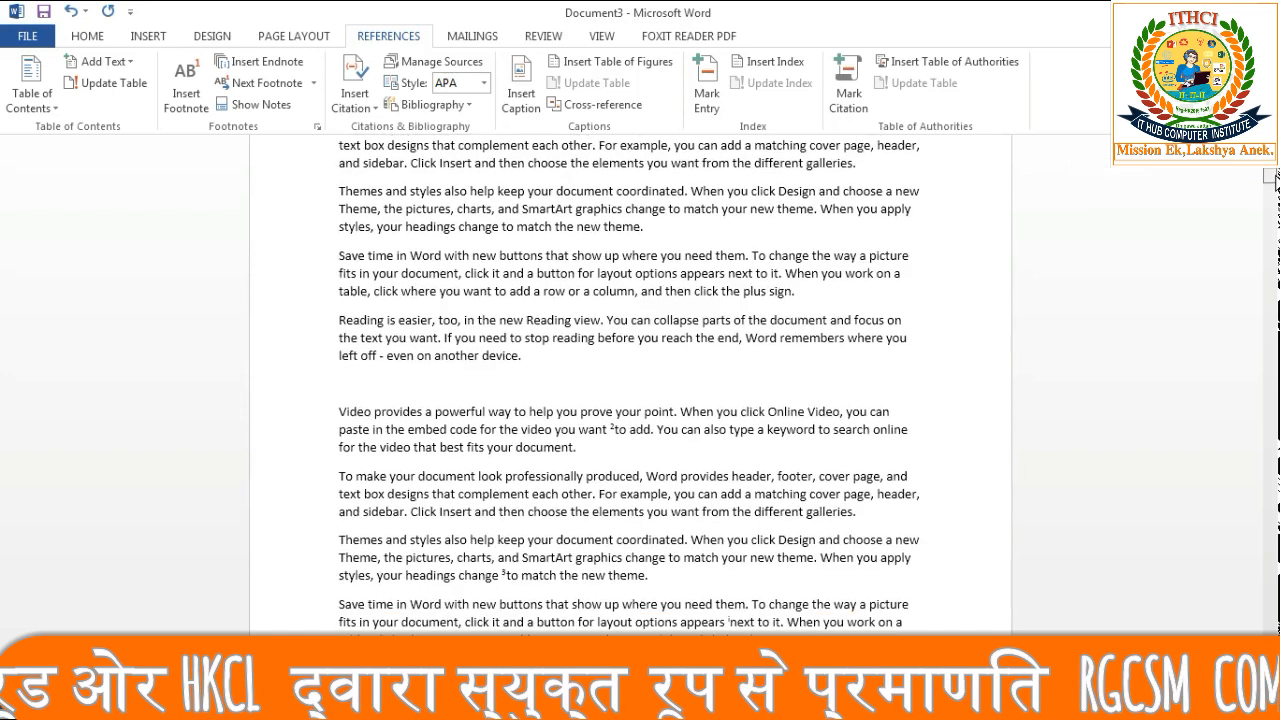
left_click(533, 112)
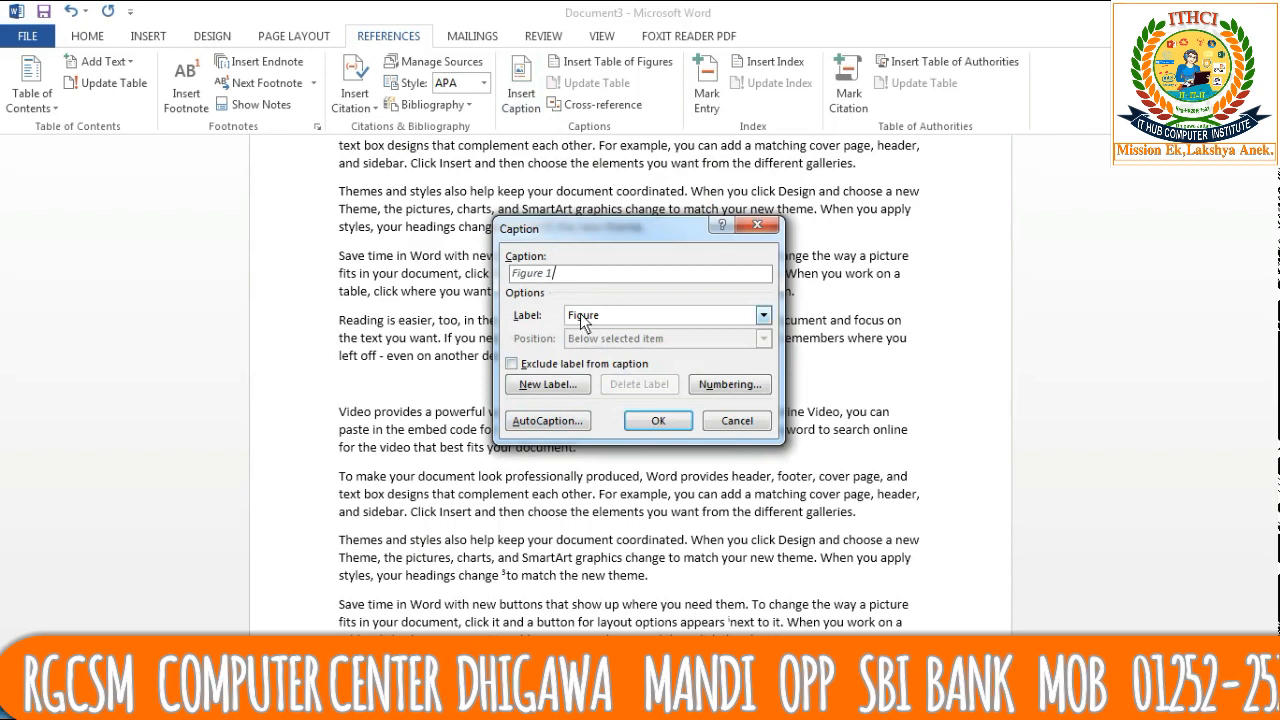
left_click(761, 316)
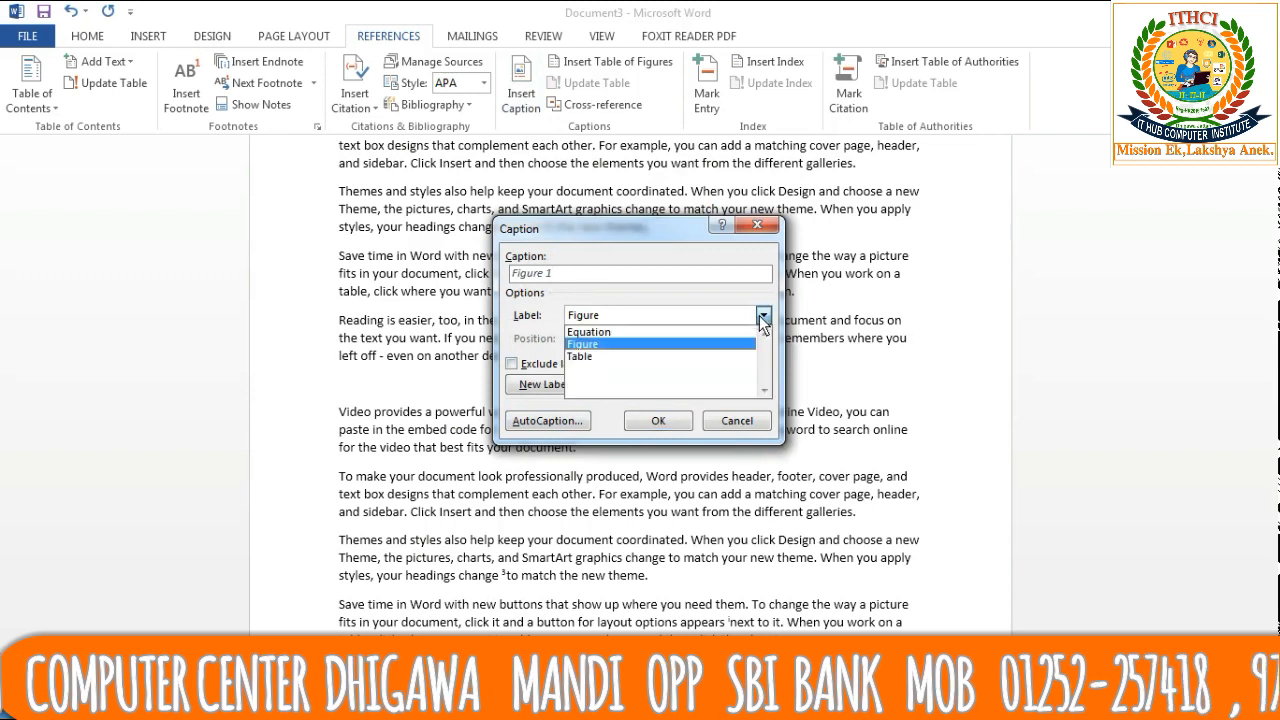
left_click(618, 346)
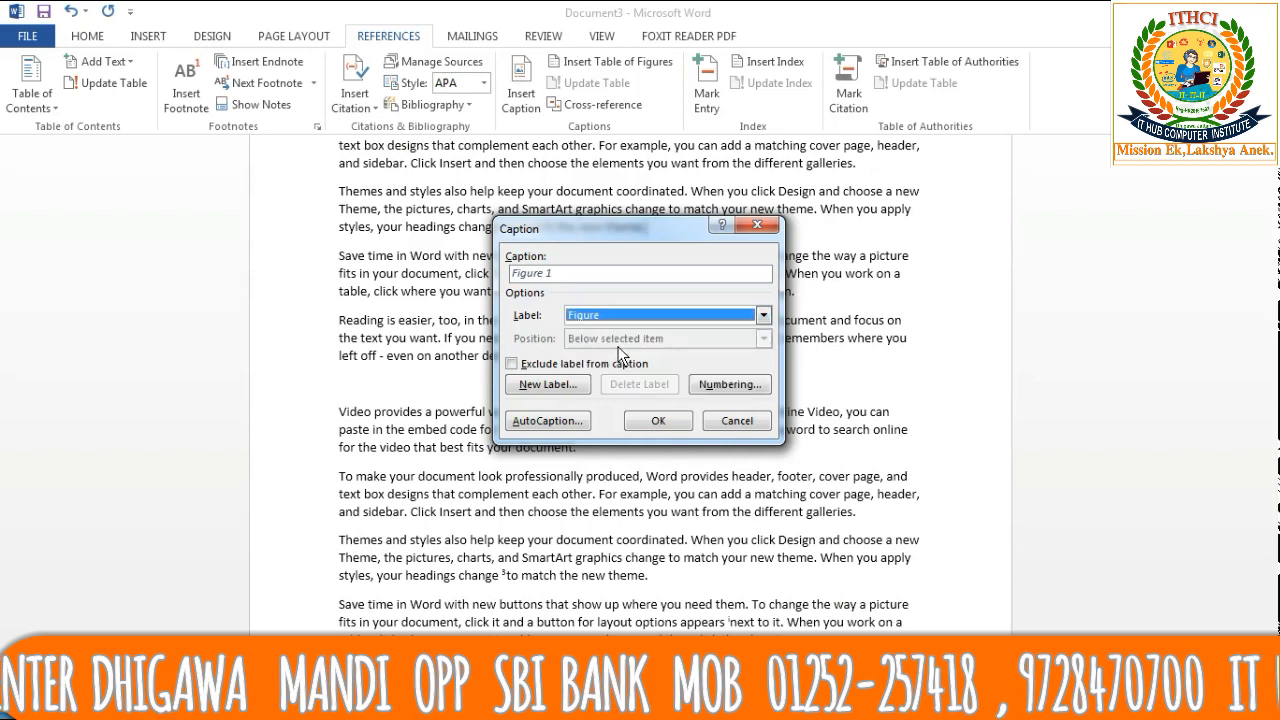
left_click(554, 383)
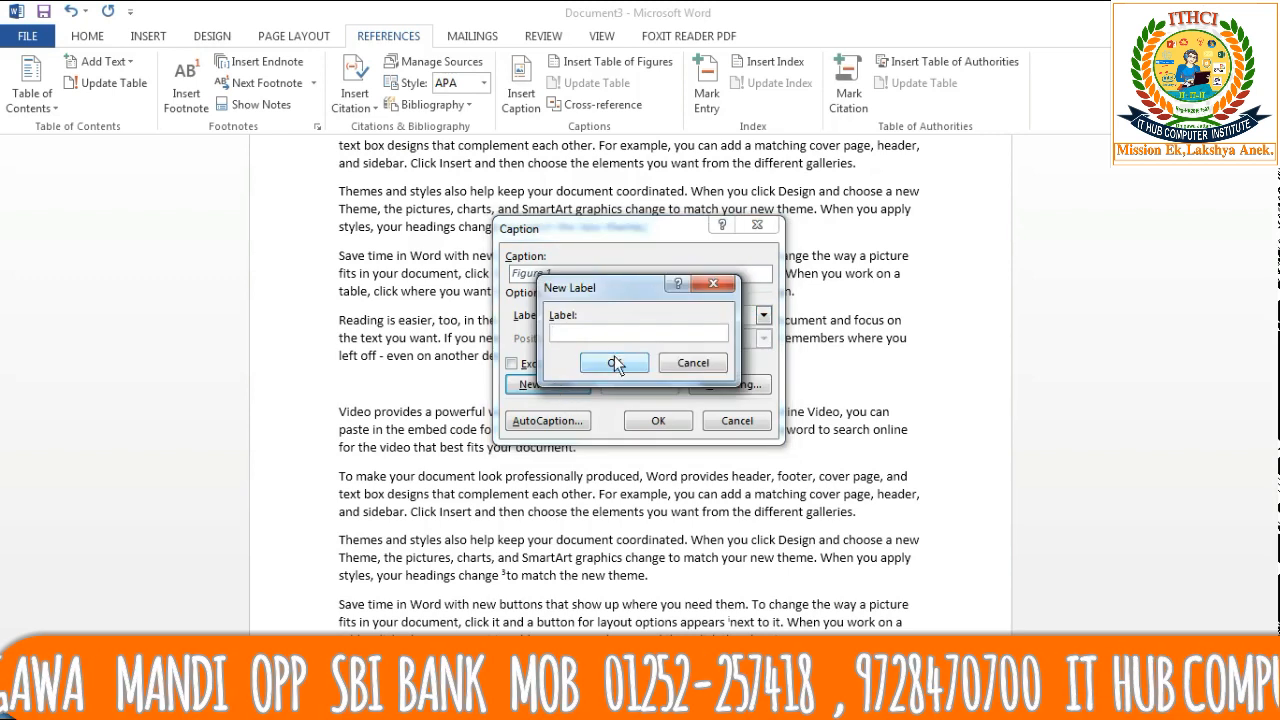
type("rgcsm")
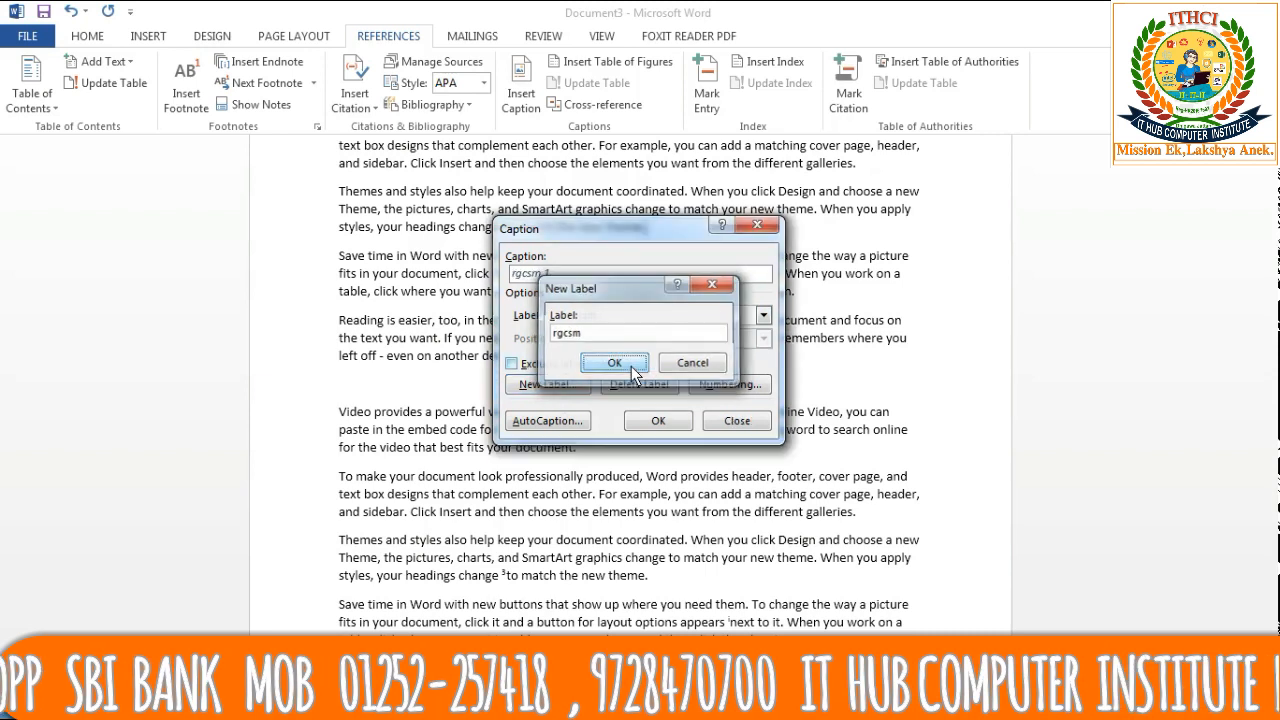
left_click(631, 366)
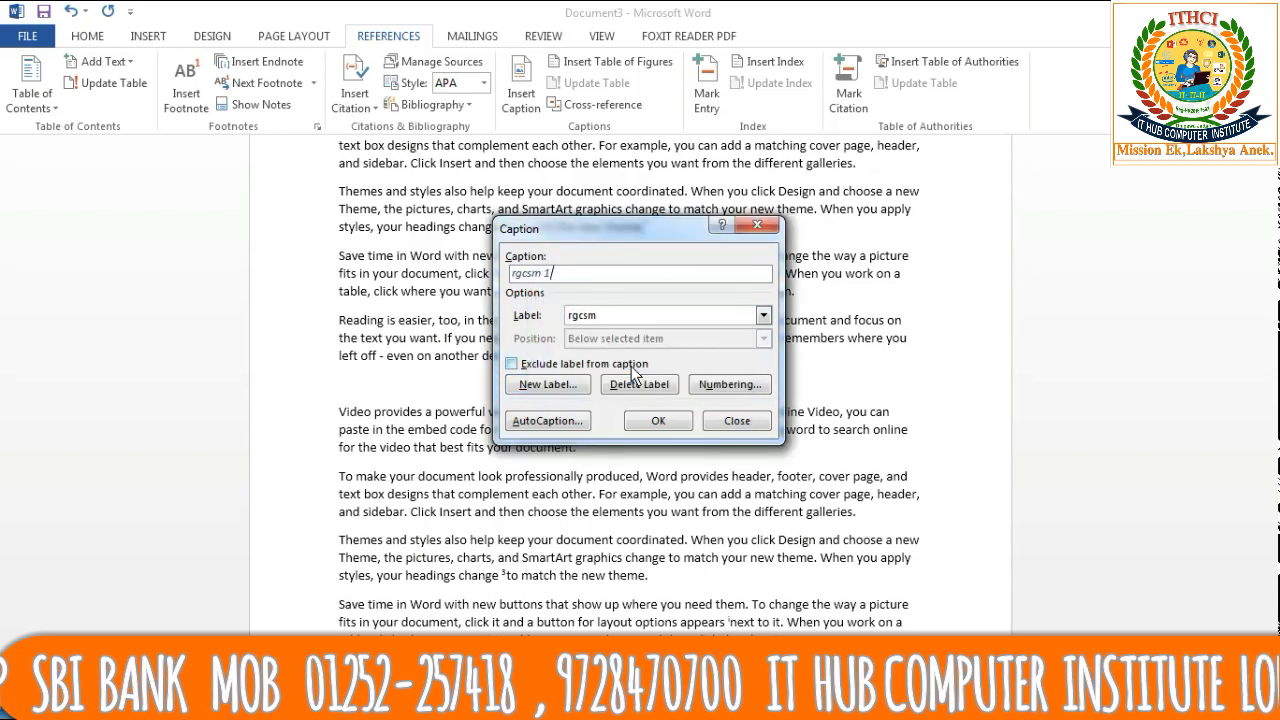
left_click(648, 422)
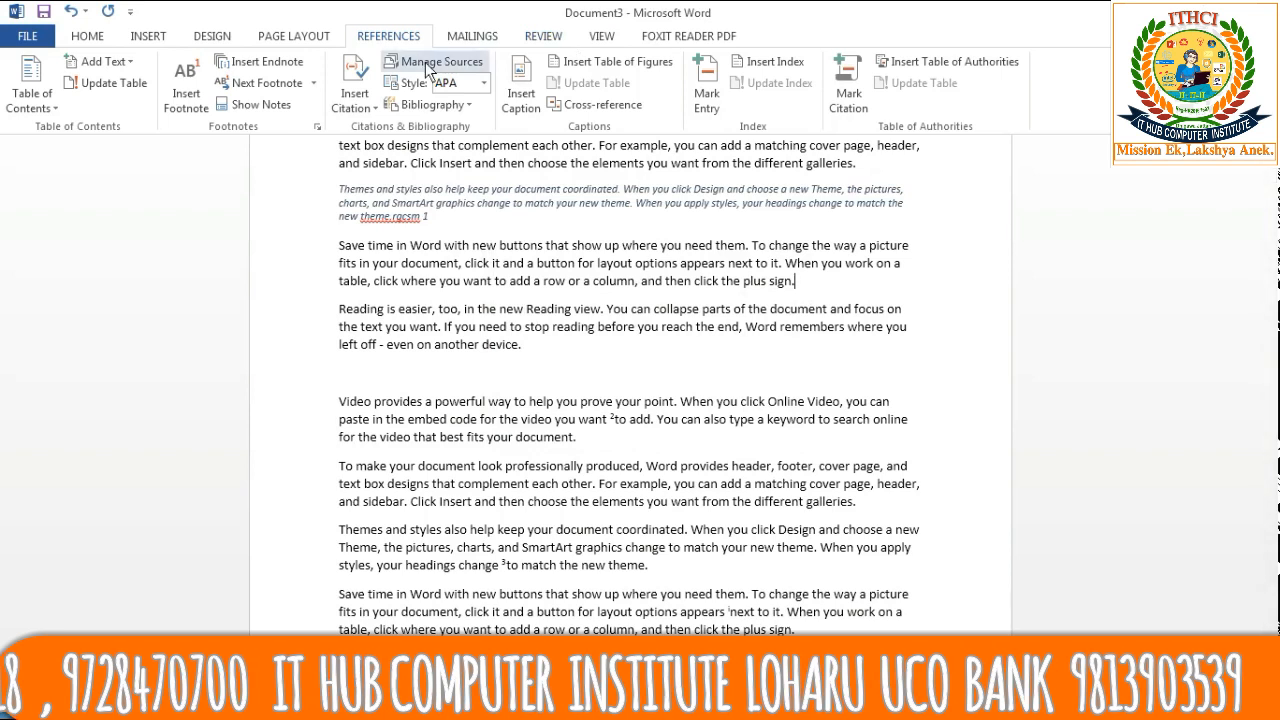
Insert the Desert sample picture after the "Save time in Word" paragraph on page 2 and shrink it to just under half the text width
left_click(148, 36)
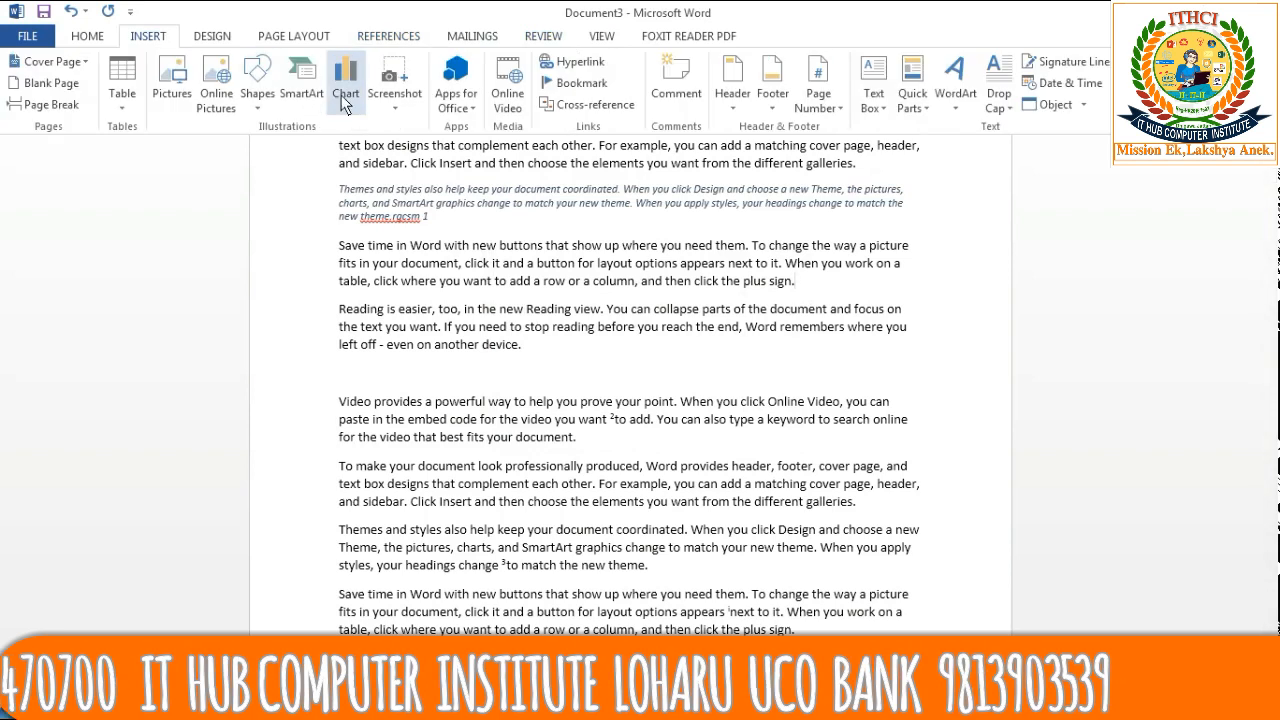
left_click(182, 88)
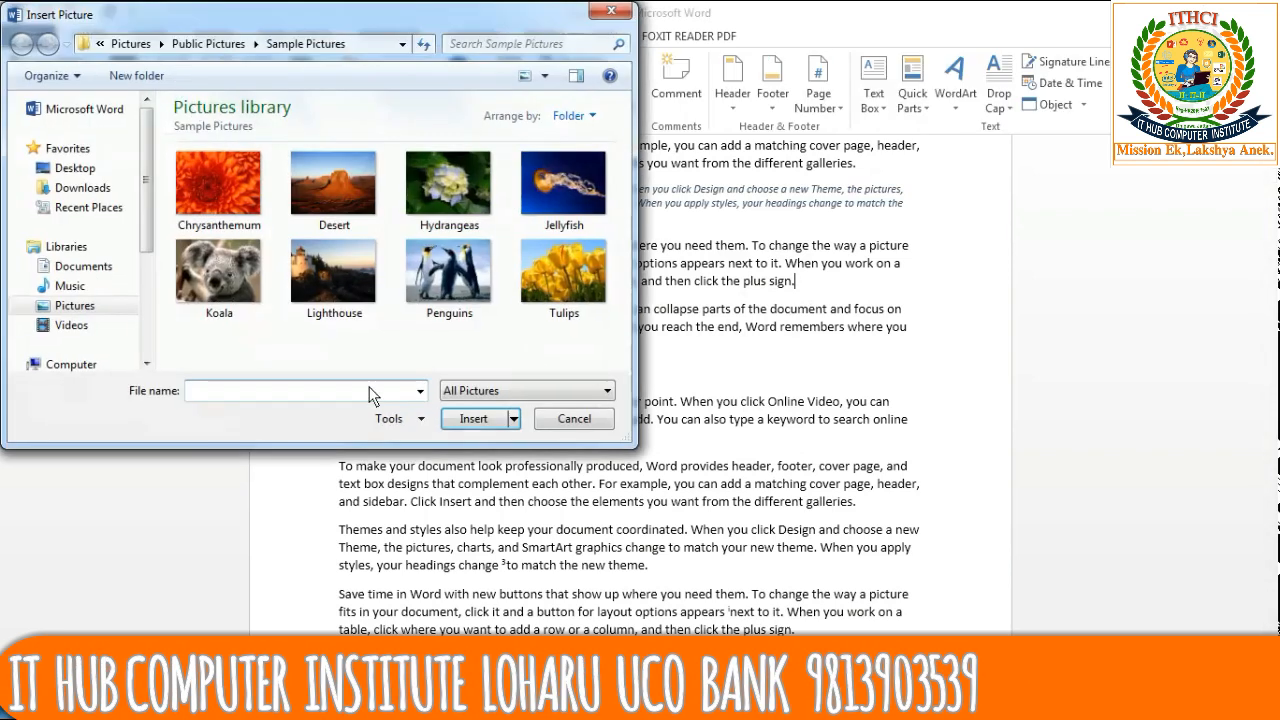
left_click(330, 207)
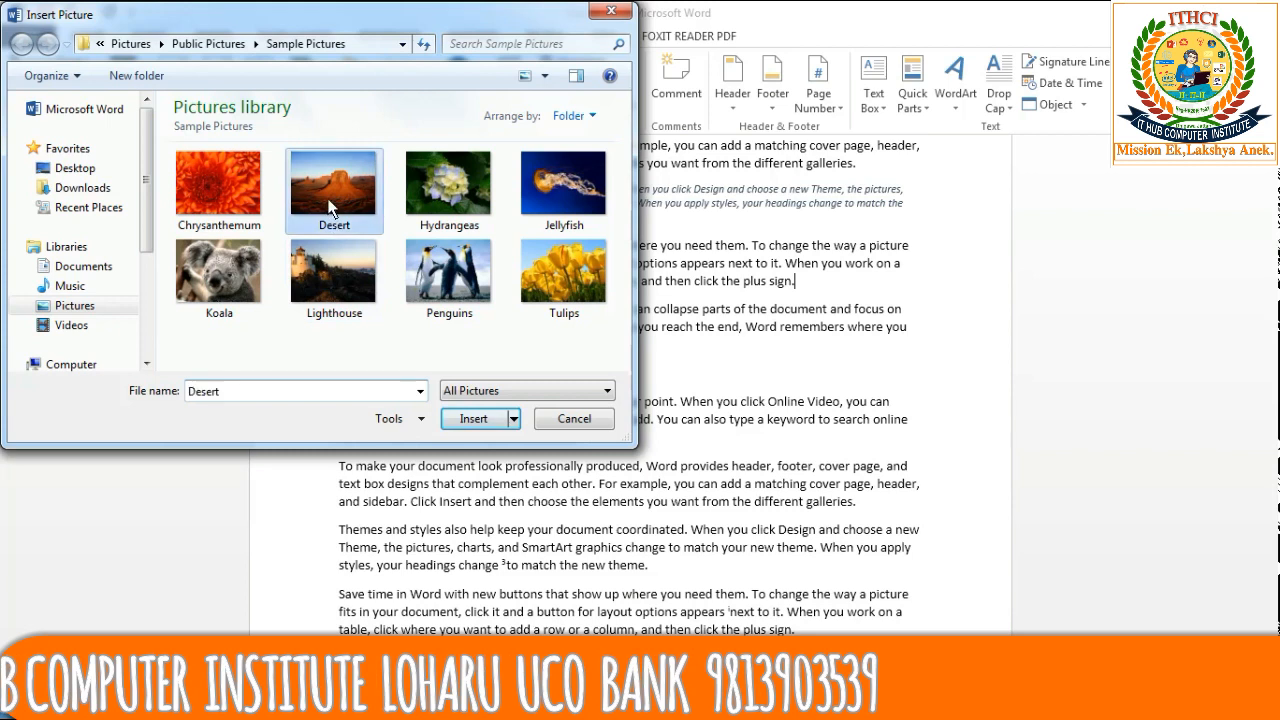
left_click(470, 420)
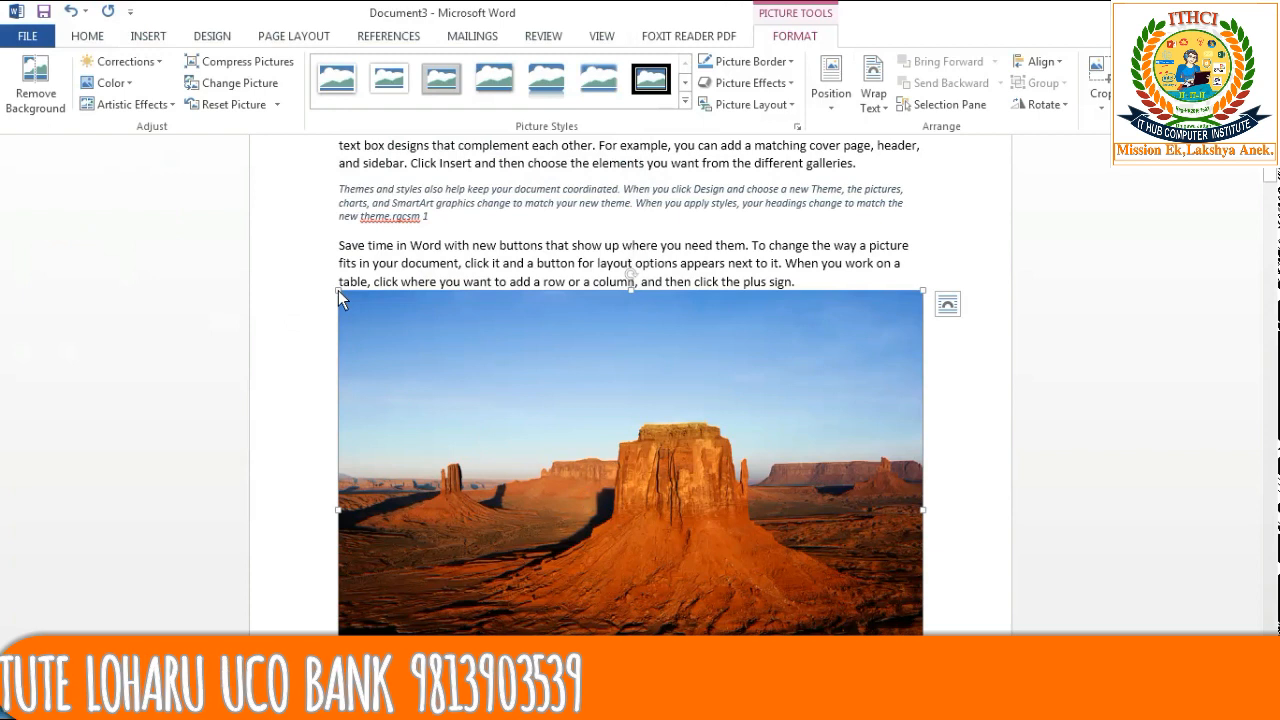
left_click_drag(338, 290, 656, 542)
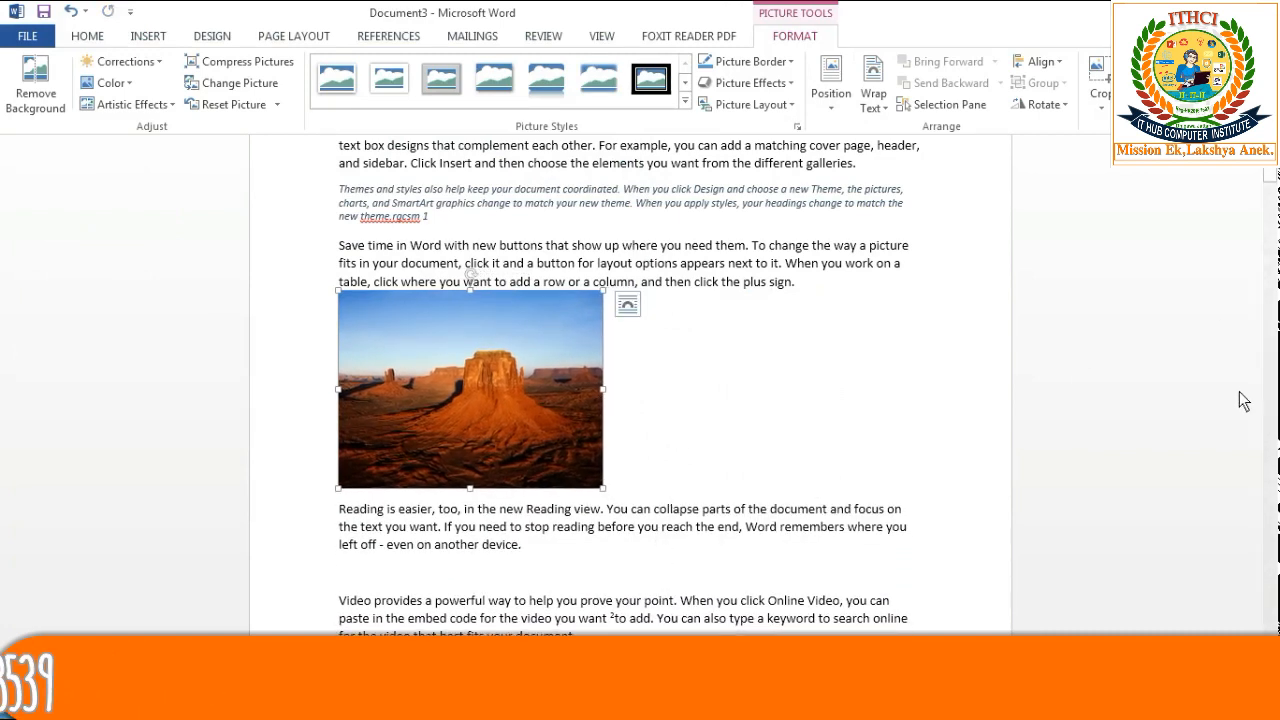
Insert the Penguins sample picture at the end of the paragraph above the "Left button" heading and shrink it to a small thumbnail
left_click(1270, 178)
left_click_drag(1270, 178, 1270, 190)
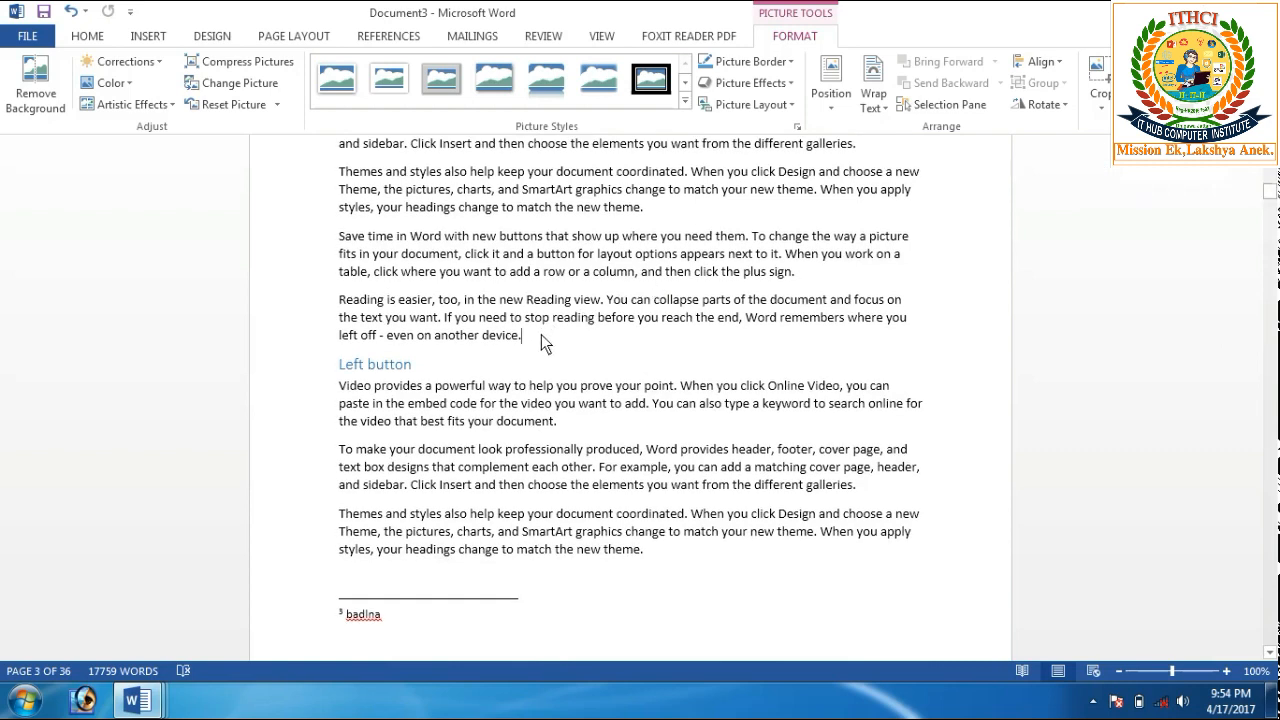
left_click(152, 40)
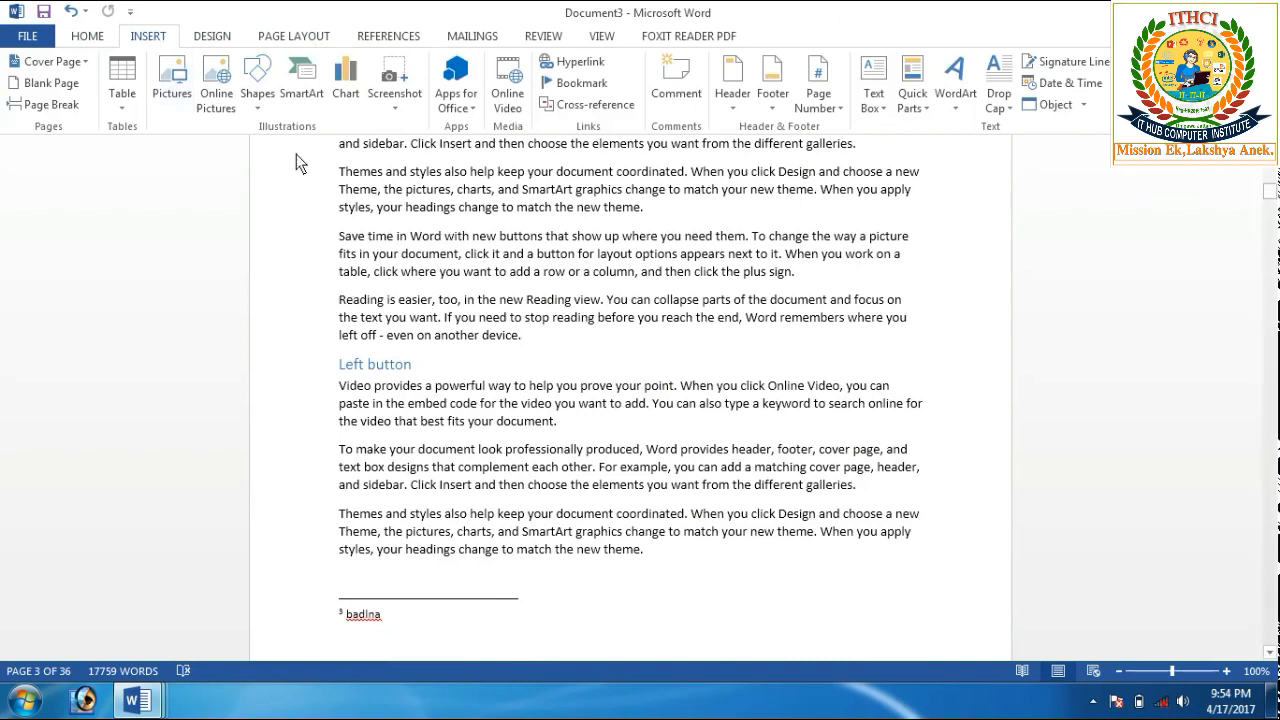
left_click(185, 79)
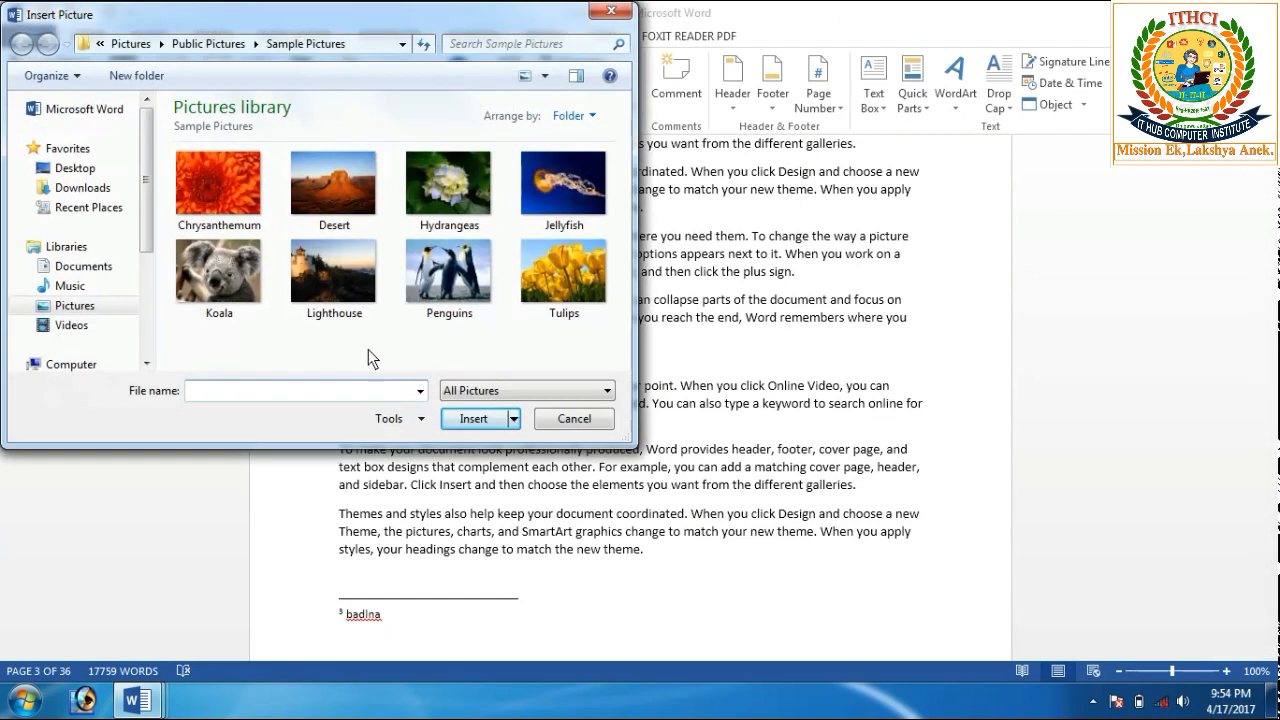
left_click(446, 272)
double_click(462, 283)
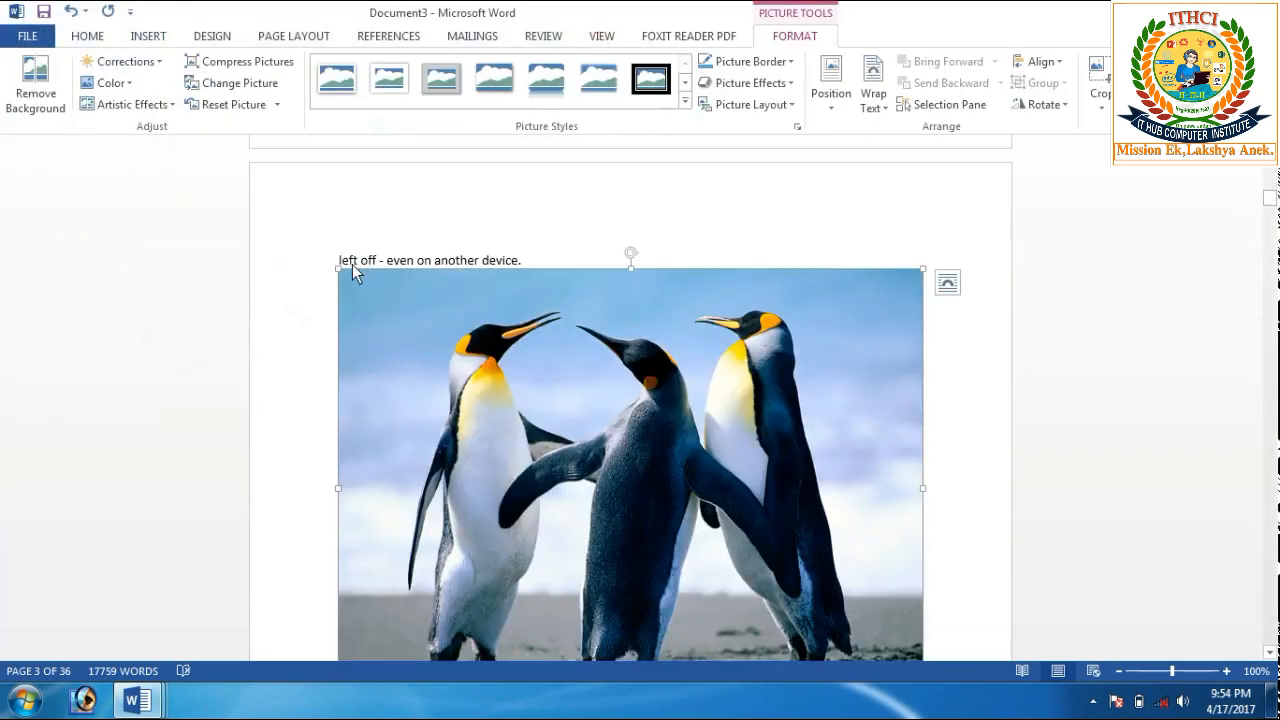
left_click_drag(339, 270, 514, 401)
left_click_drag(590, 470, 951, 611)
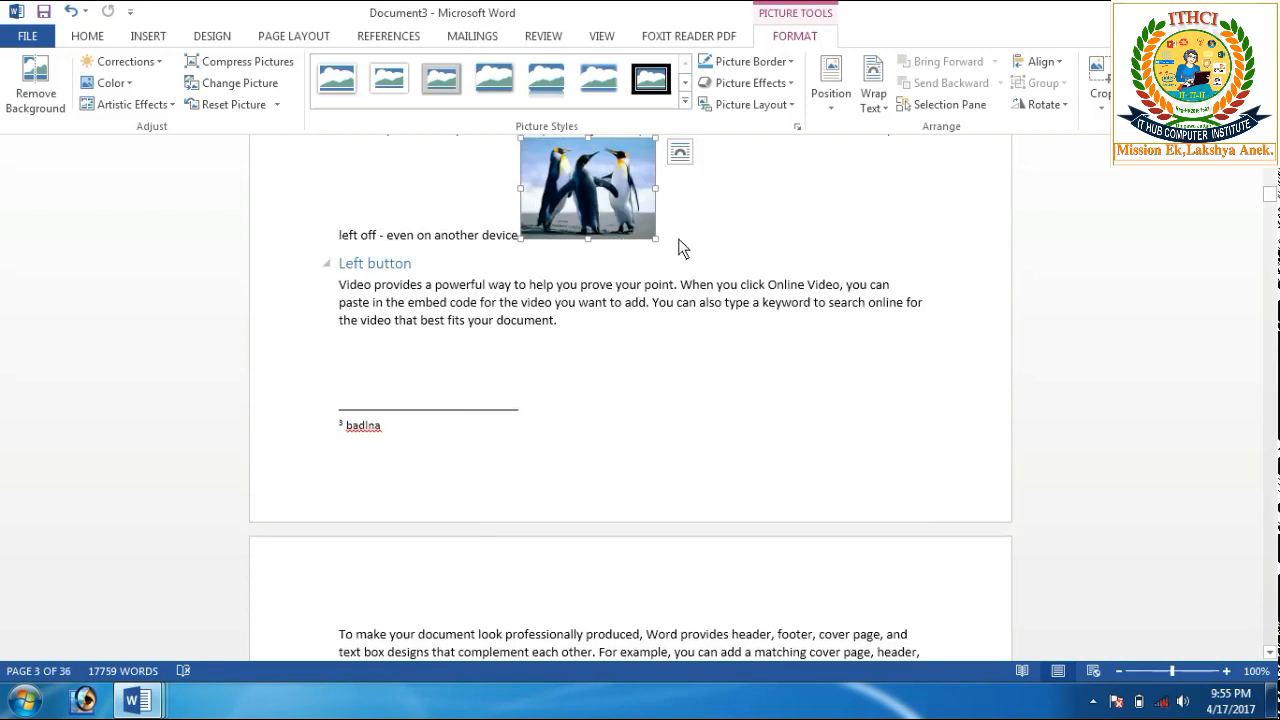
Caption the Desert picture below the item with the rgcsm label and the text "khkgfhgkfhdghfghfjdhgjfkdhgjkdfhgfdgjkfdhgjk"
left_click_drag(1272, 218, 1272, 180)
left_click(566, 404)
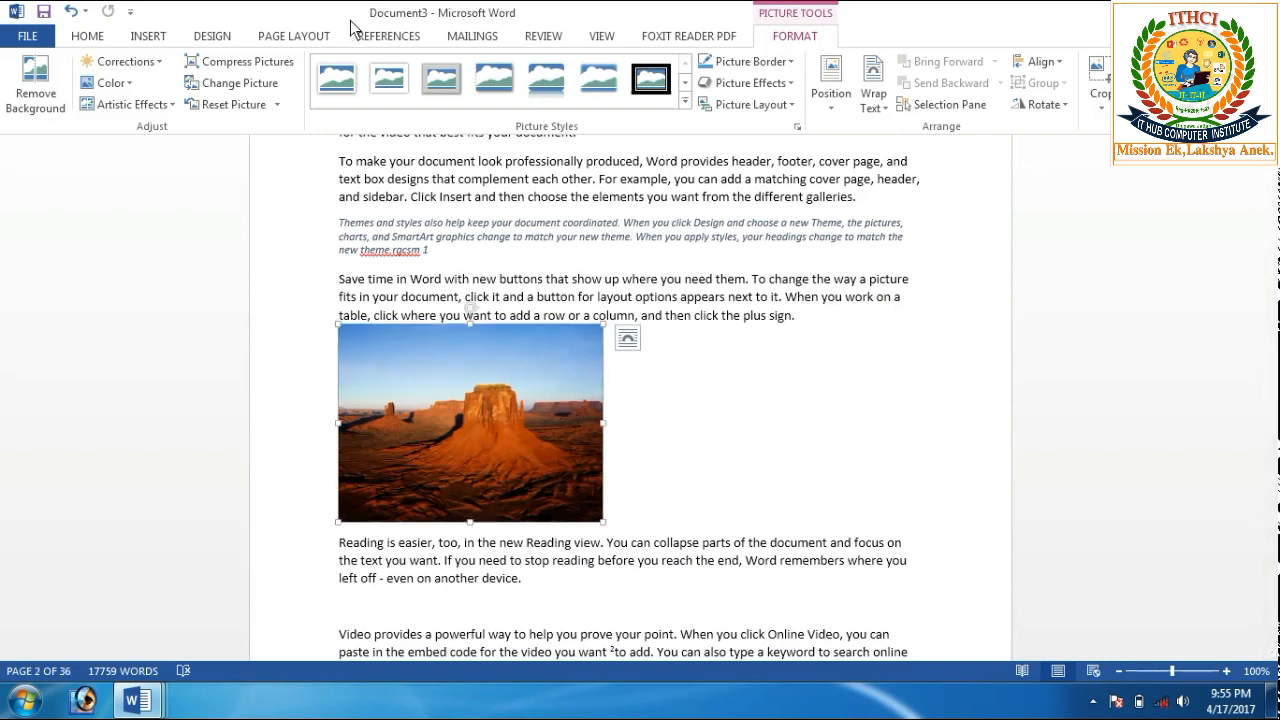
left_click(386, 37)
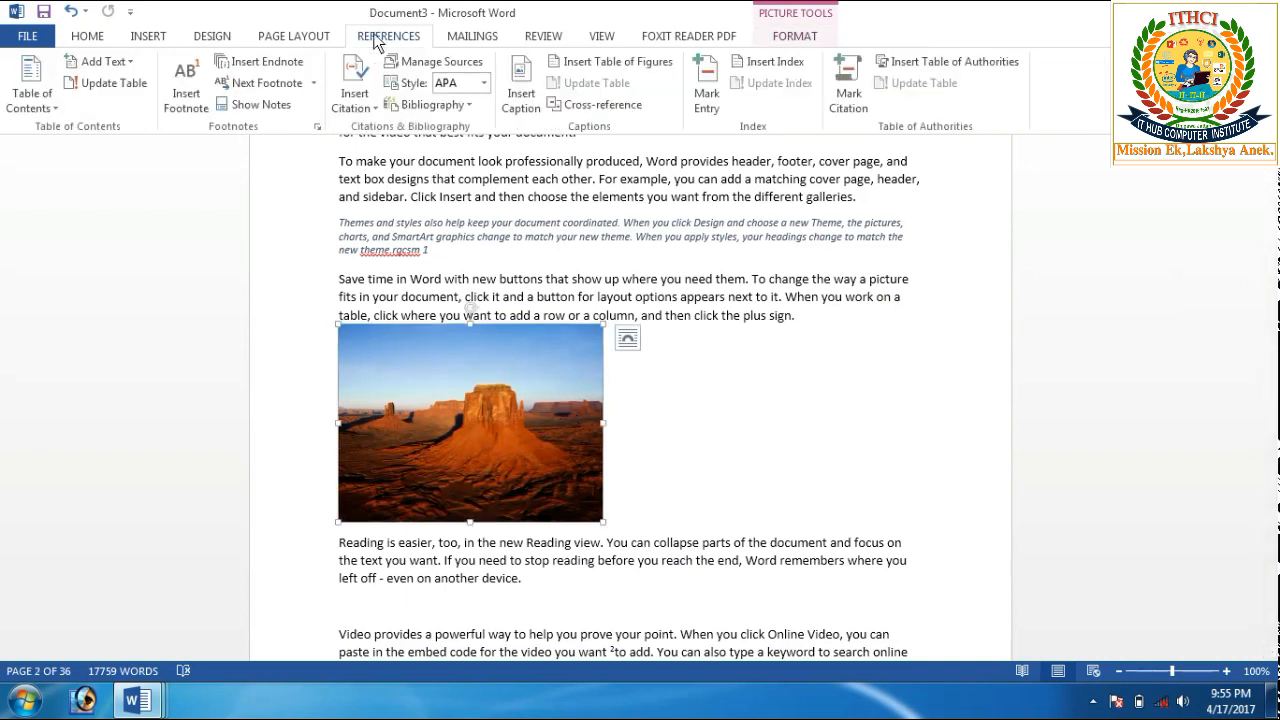
left_click(521, 95)
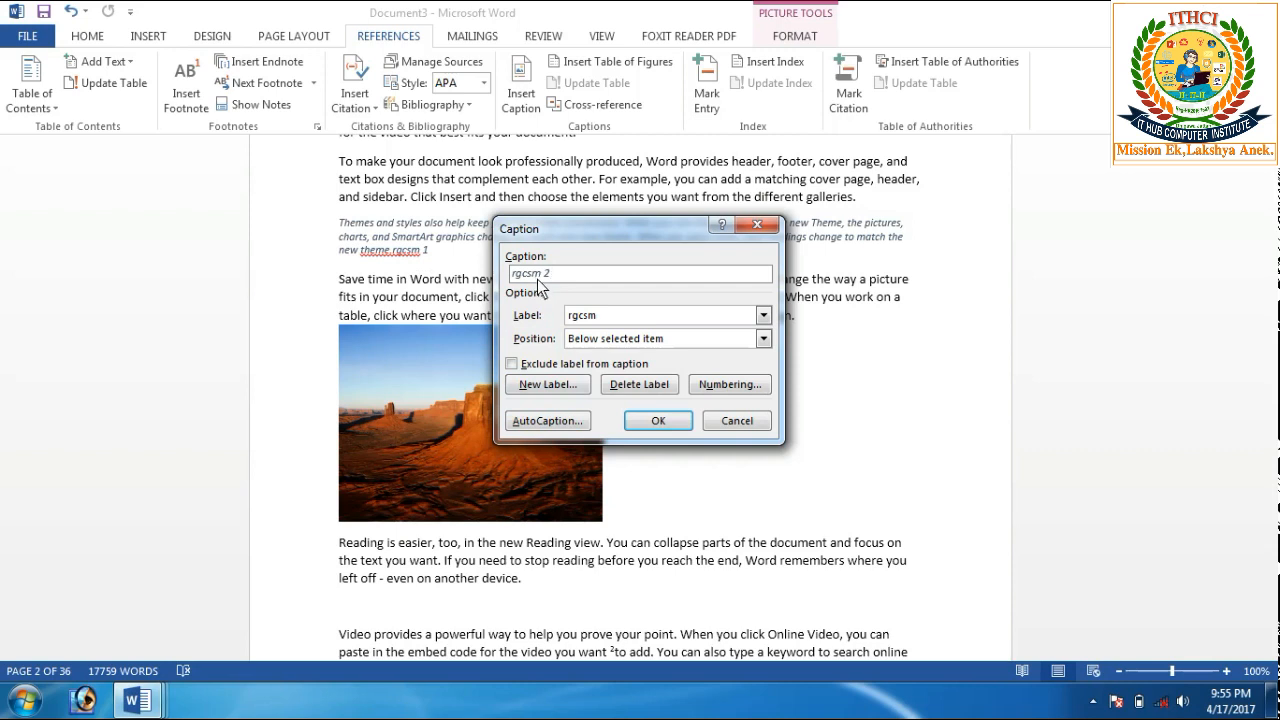
left_click(764, 343)
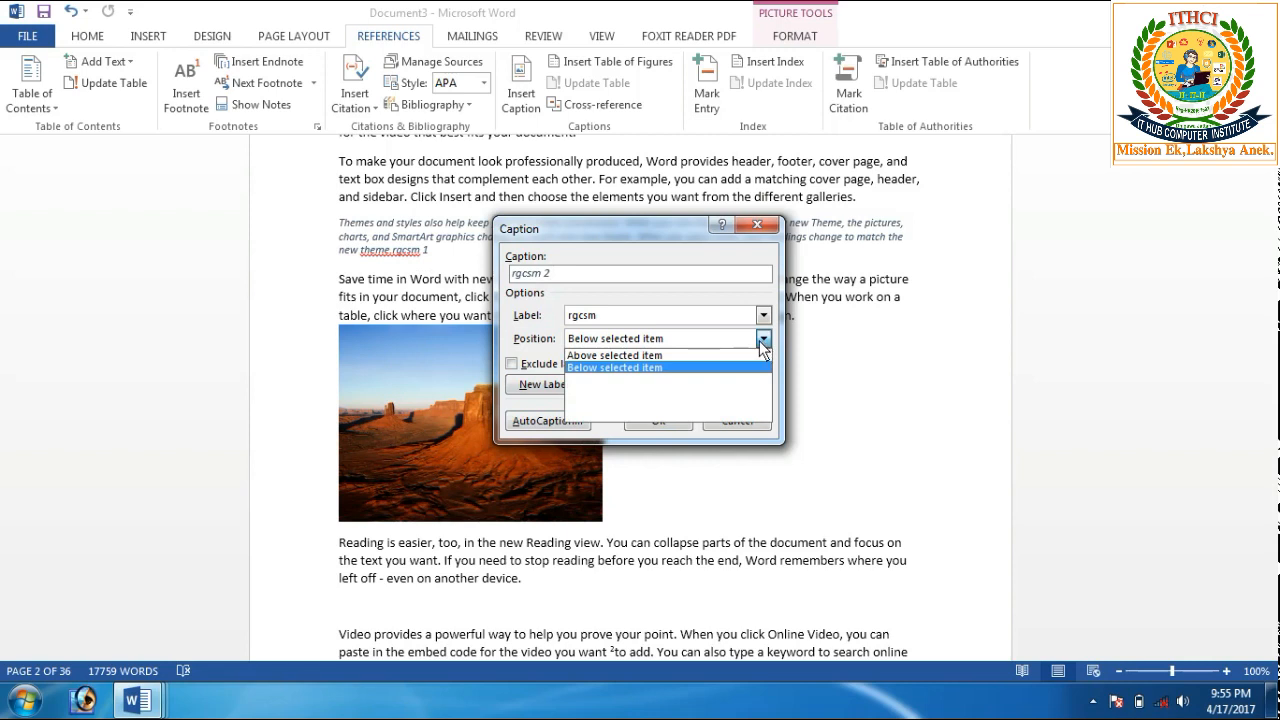
left_click(675, 368)
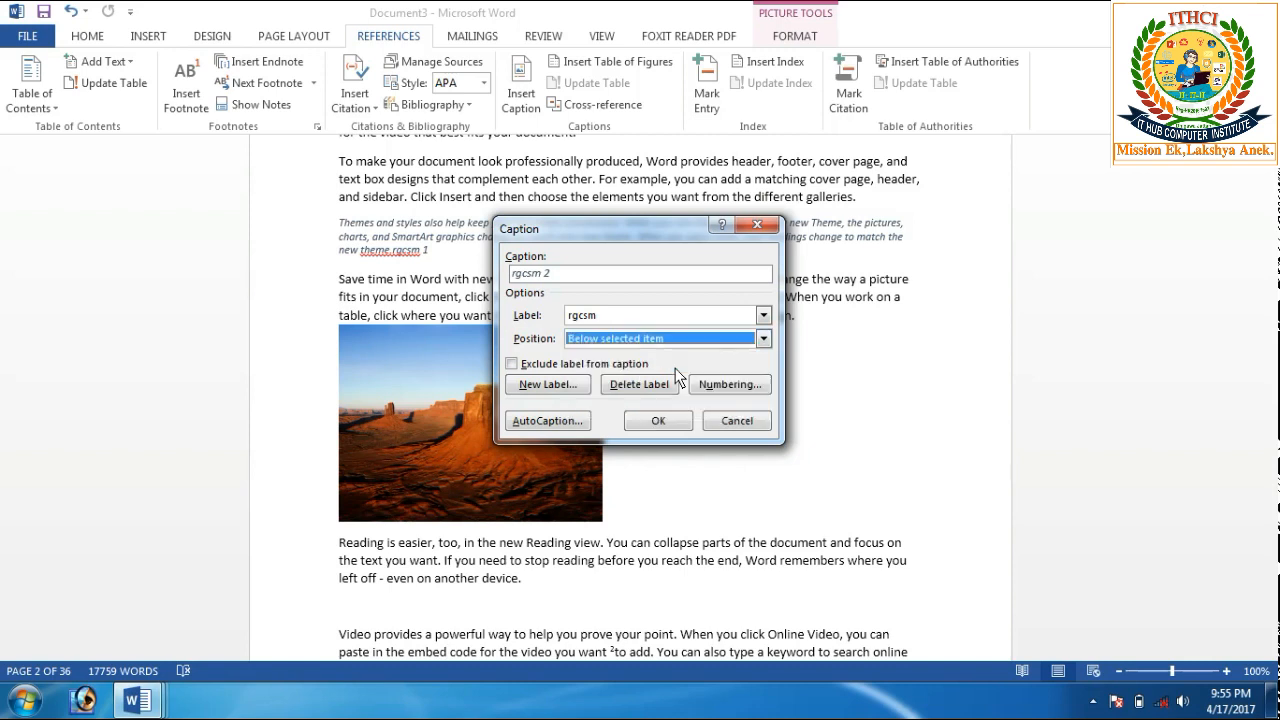
left_click(658, 421)
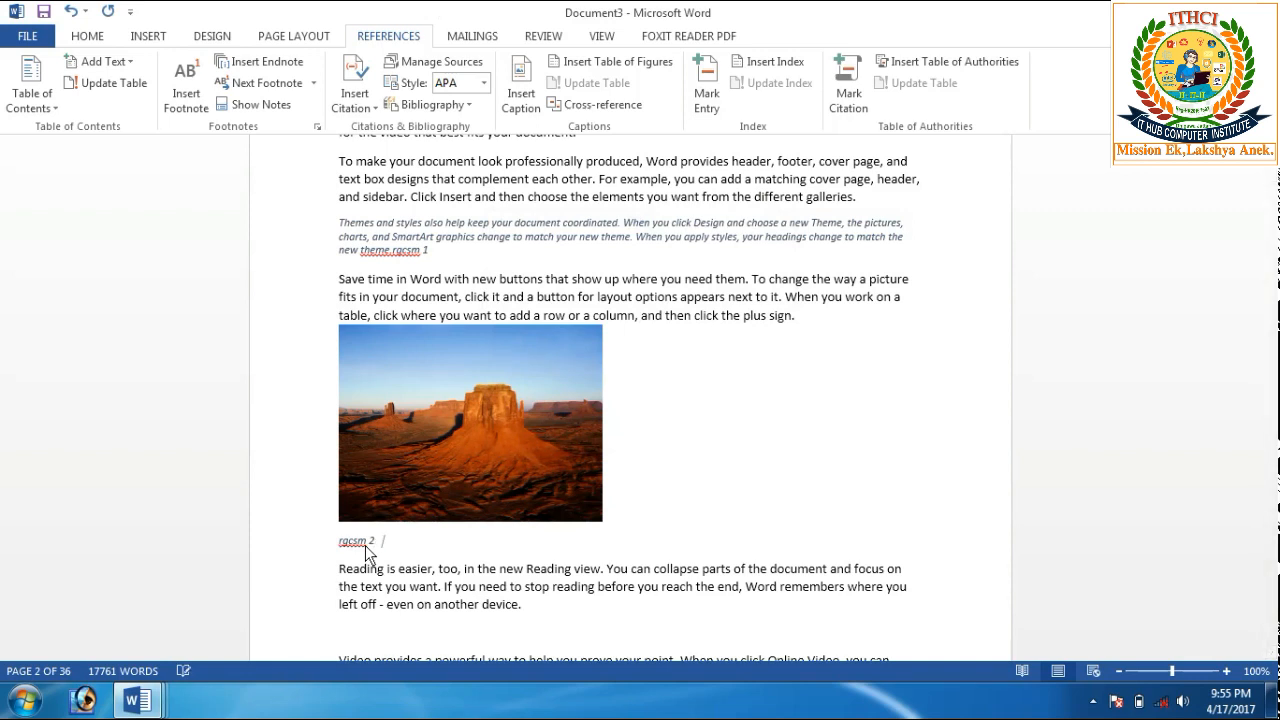
type("khkgfhgkfhdghfghfjdhgjfkdhgjkdfhgfdgjkfdhgjk")
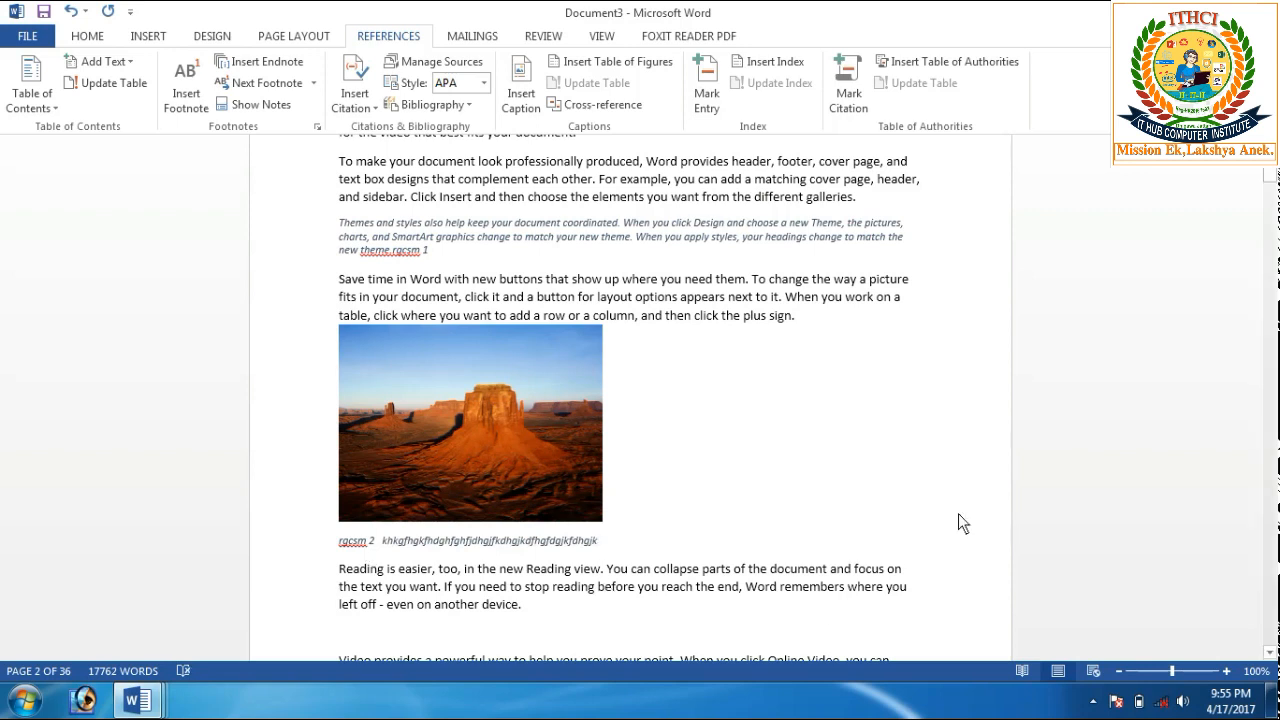
Caption the Penguins picture with the rgcsm label and text "hh", and add "hgkfhgjkfhgjf" to the end of the paragraph under "Left button"
left_click_drag(1270, 188, 1270, 198)
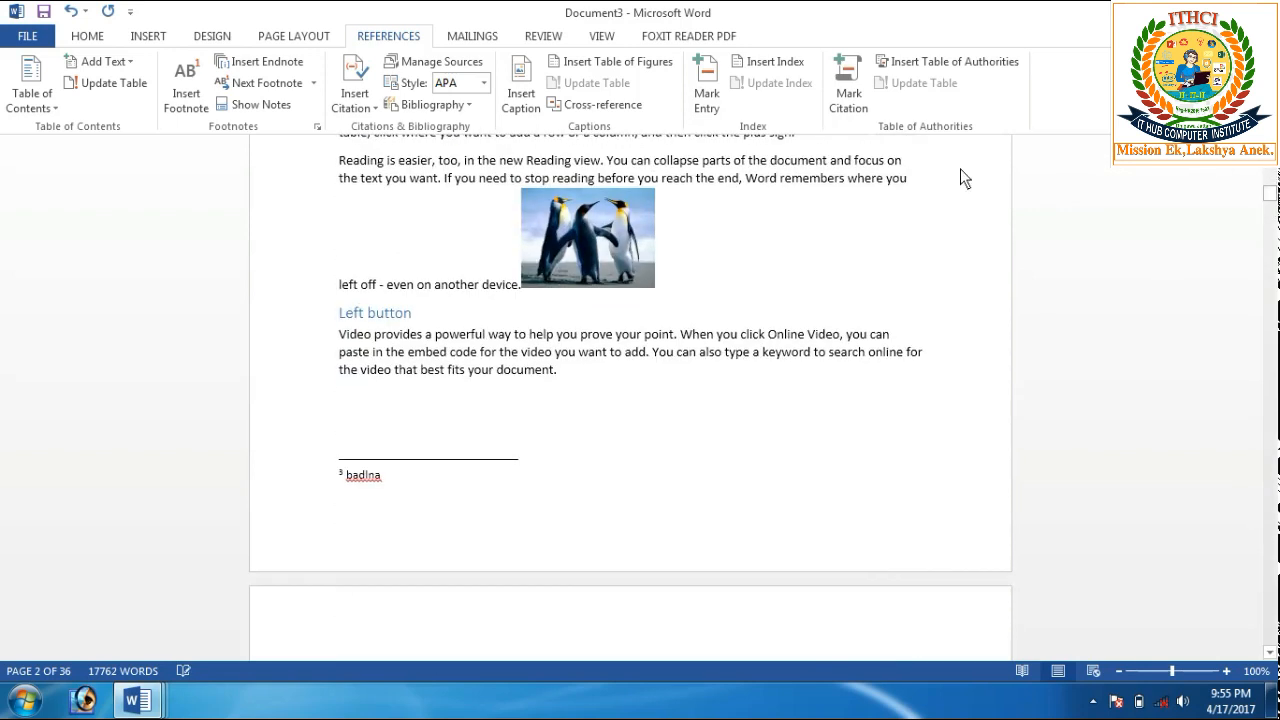
left_click(592, 237)
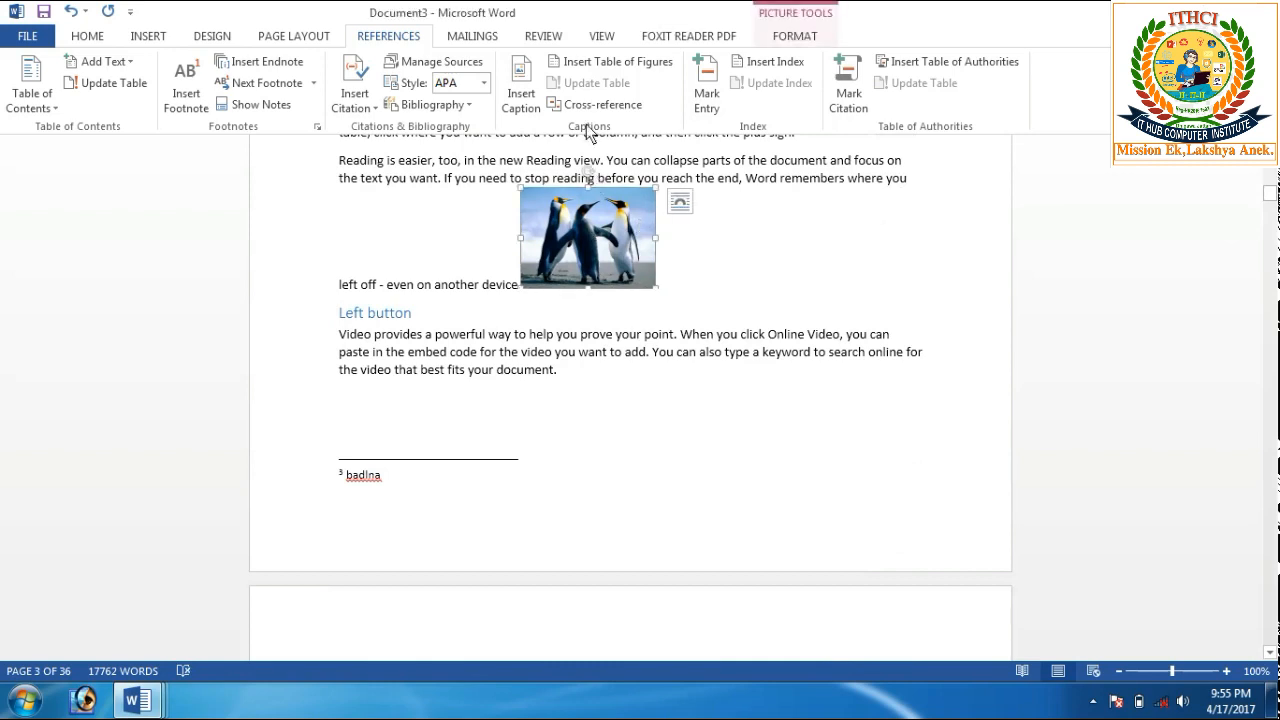
left_click(535, 78)
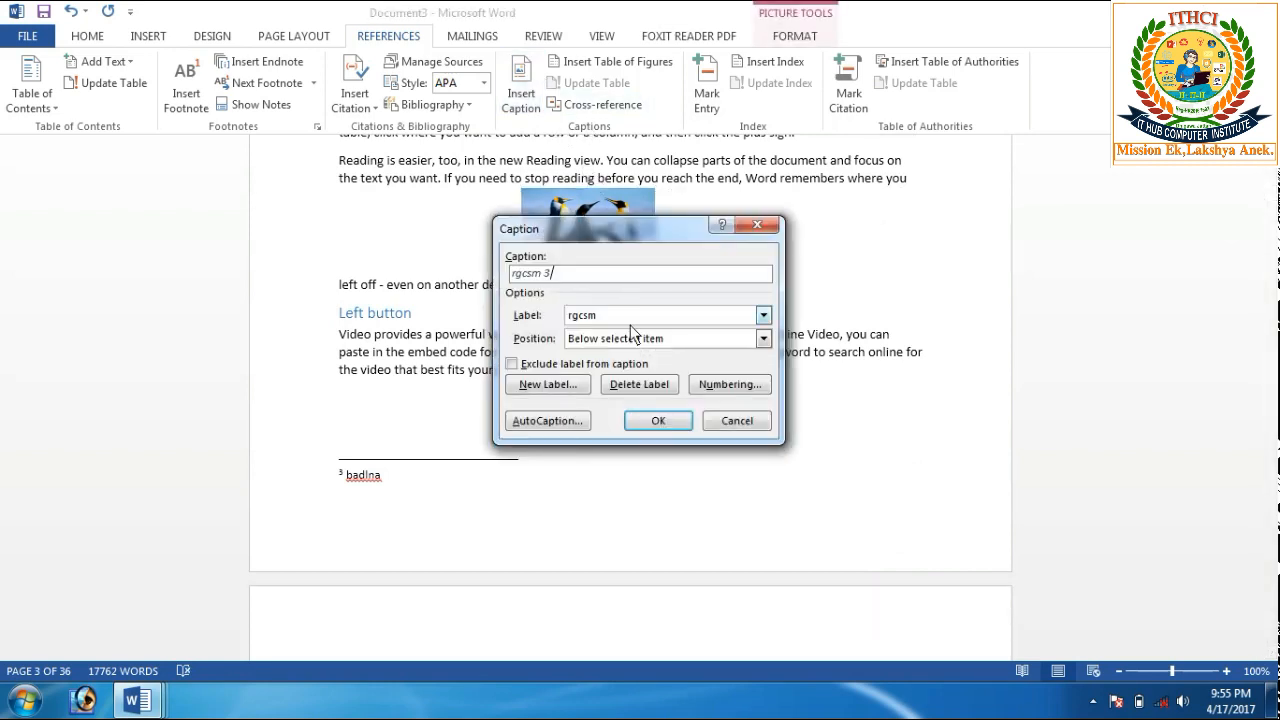
left_click(652, 421)
type("hh")
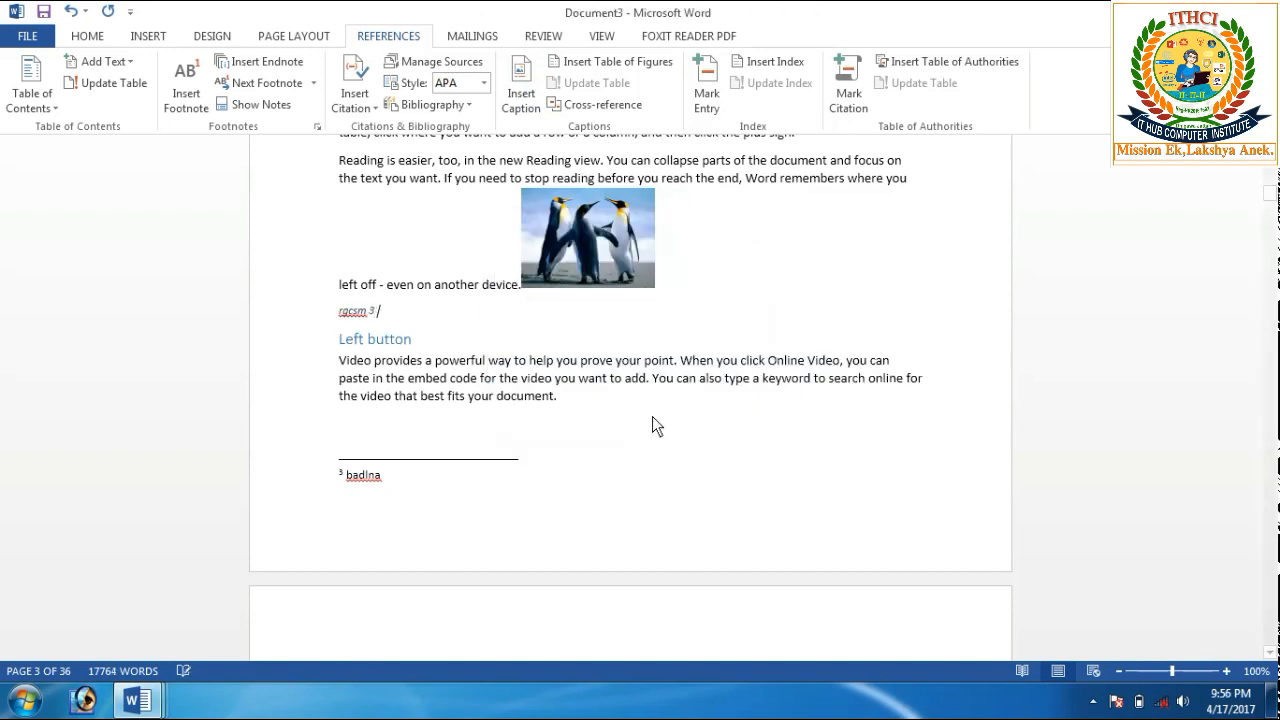
left_click(652, 416)
type("hgkfhgjkfhgjf")
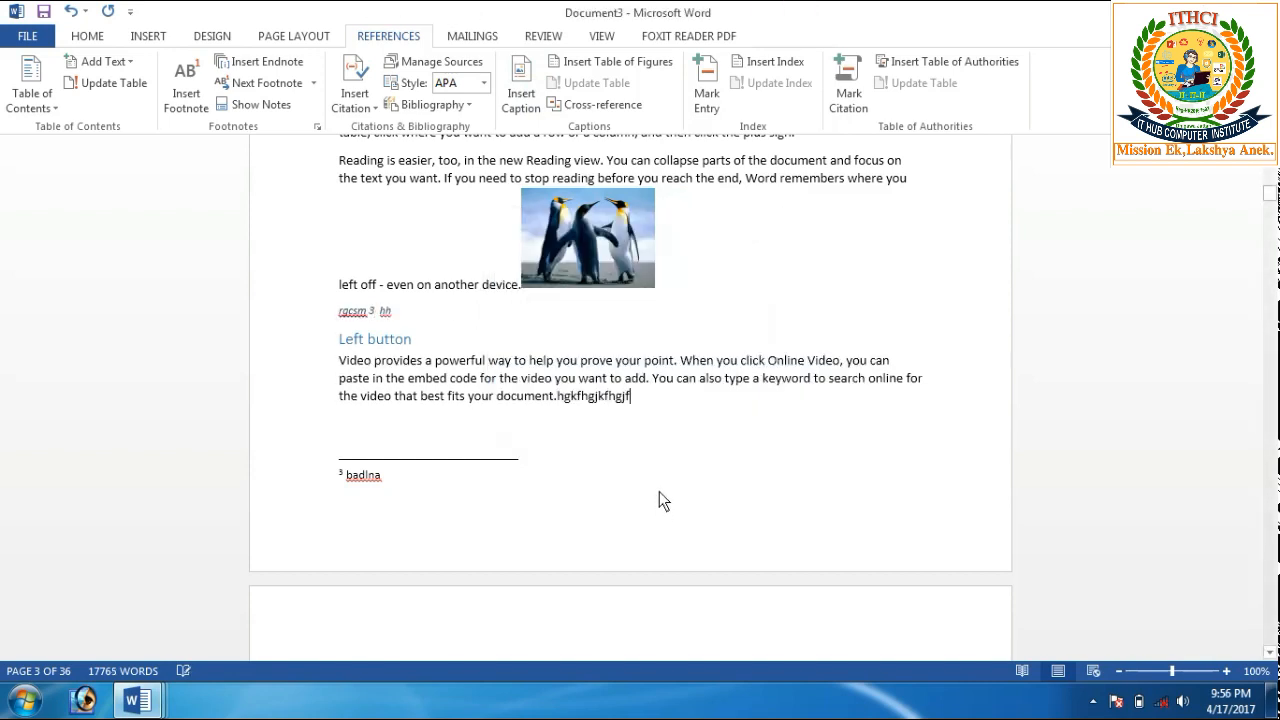
Append "fdgfdgdgfgfd" to the Penguins caption and insert a table of figures for the rgcsm label below the page 1 bibliography
left_click(392, 313)
type("fdgfdgdgfgfd")
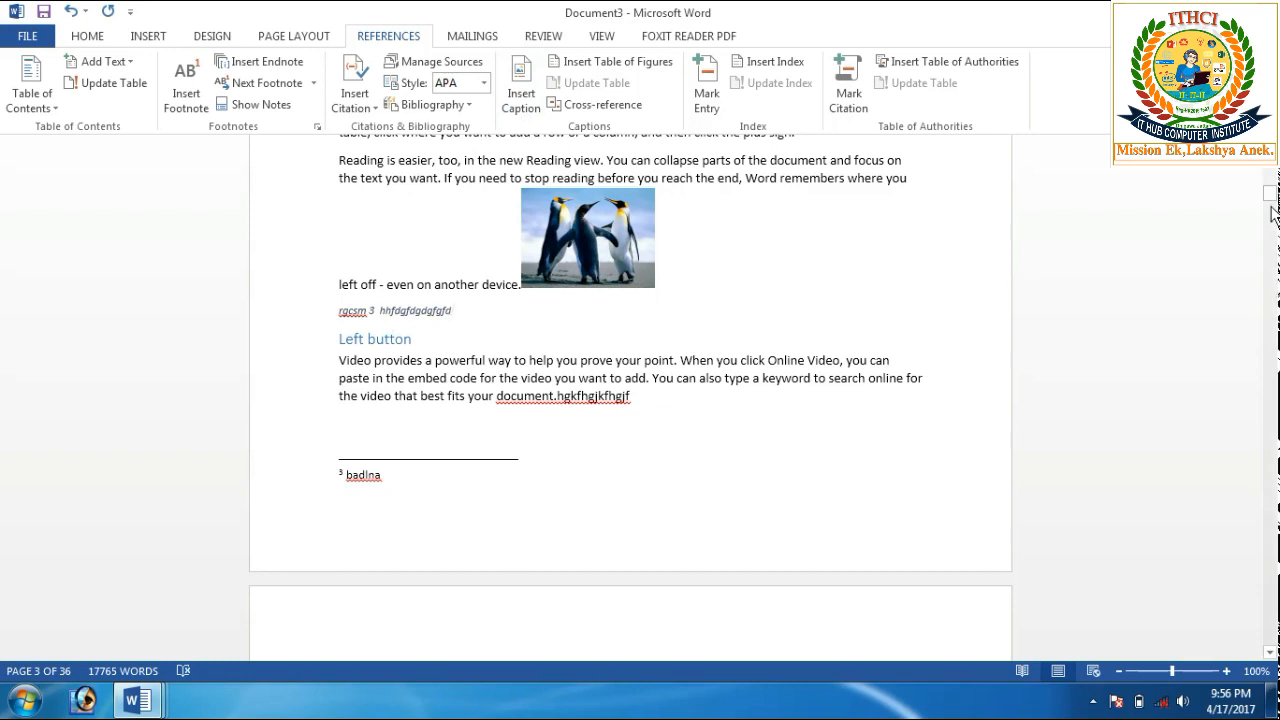
left_click_drag(1268, 193, 1270, 195)
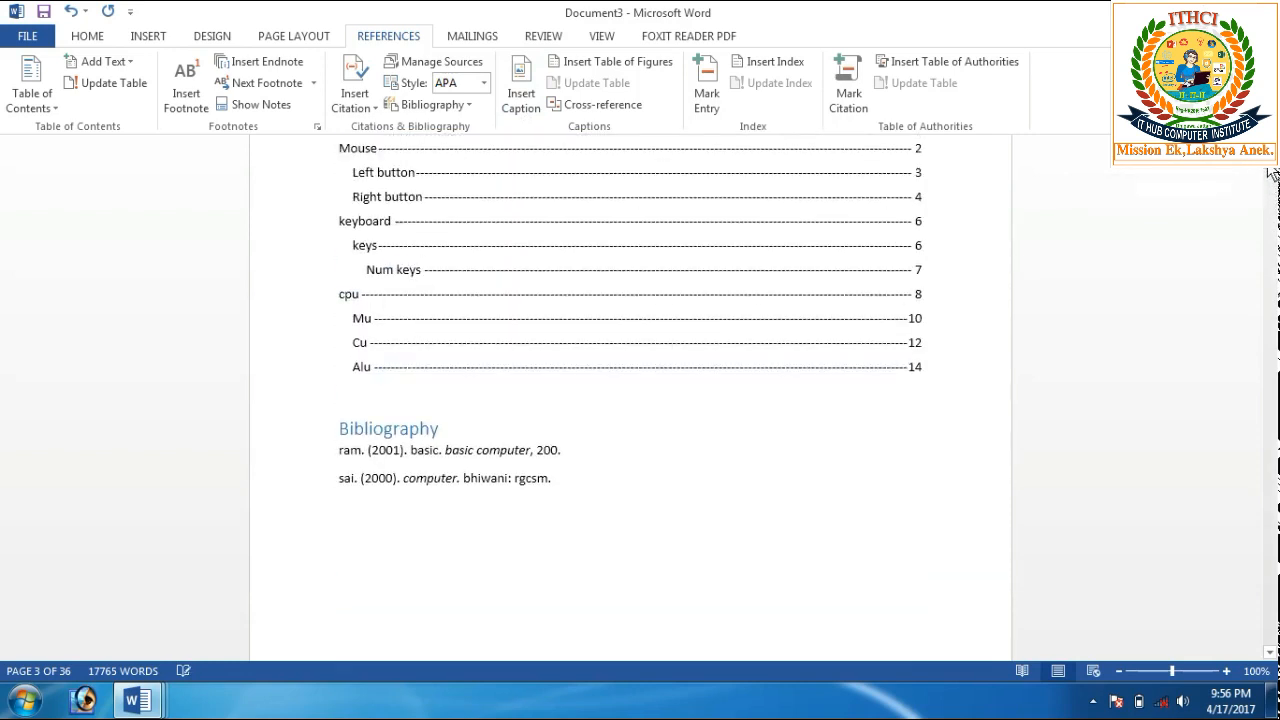
left_click(339, 545)
left_click(585, 61)
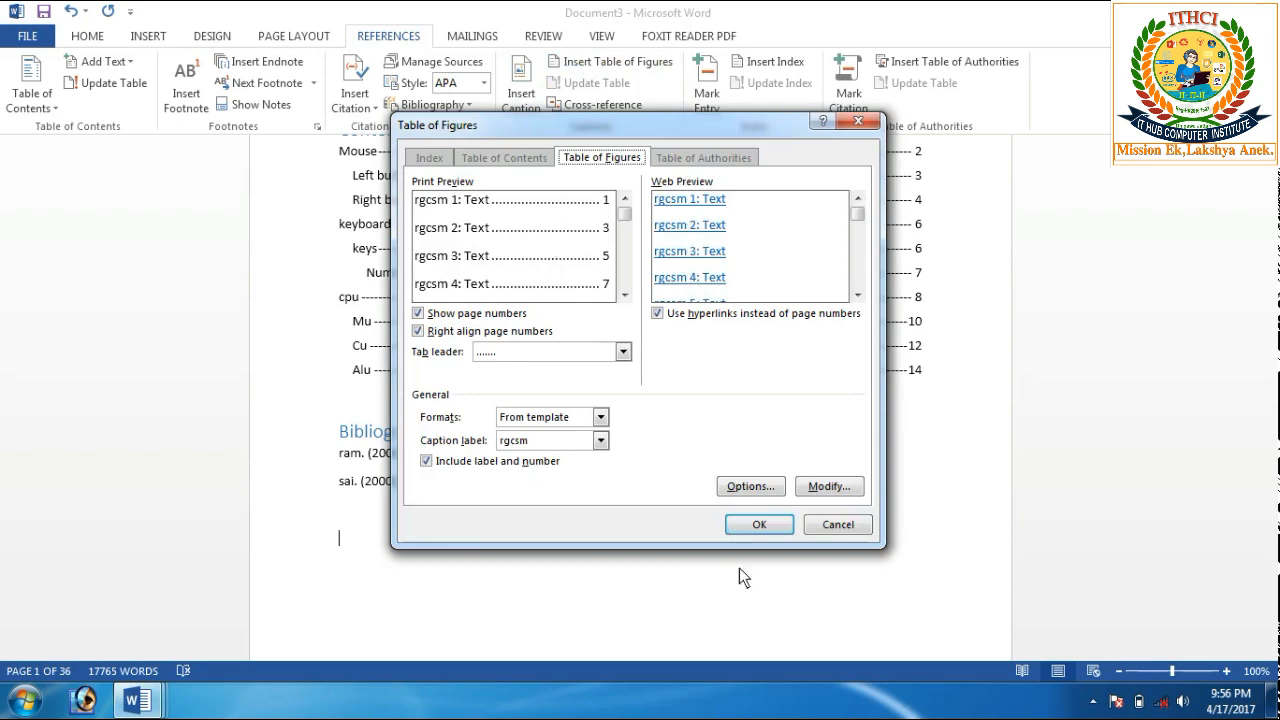
left_click(755, 527)
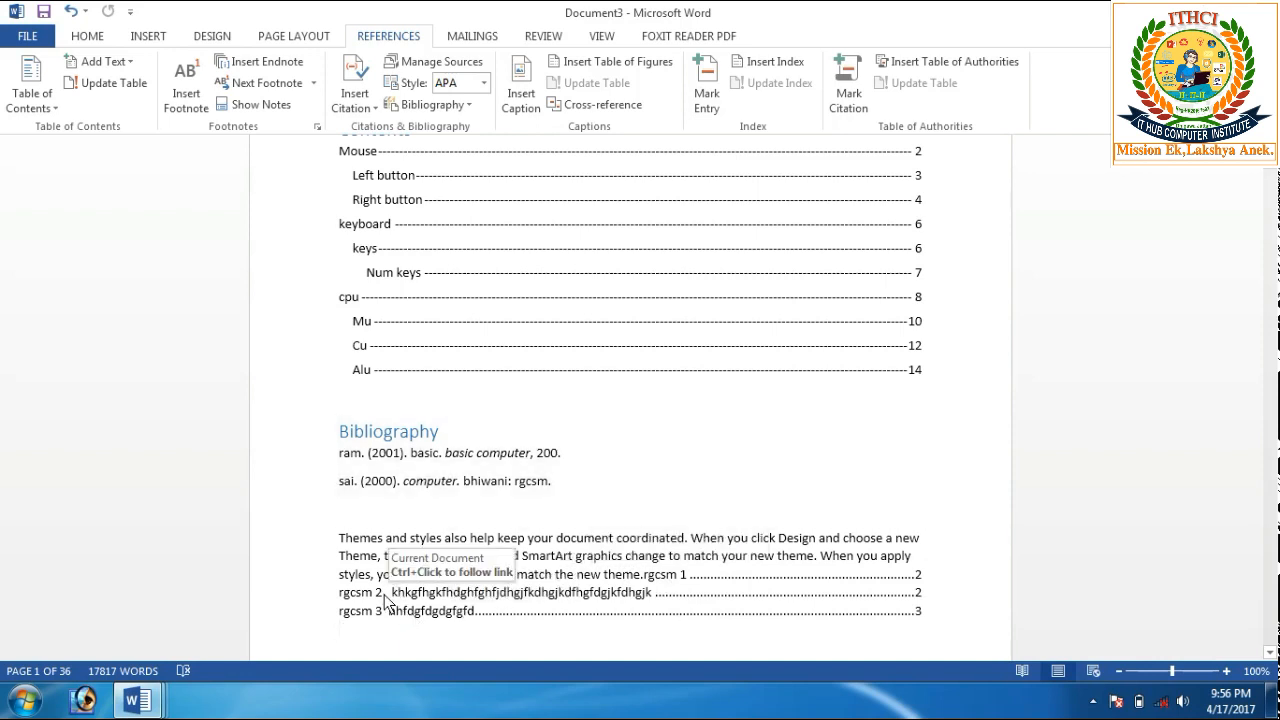
Follow the rgcsm 3 entry in the table of figures to its captioned picture
left_click_drag(457, 598, 513, 611)
left_click(440, 627)
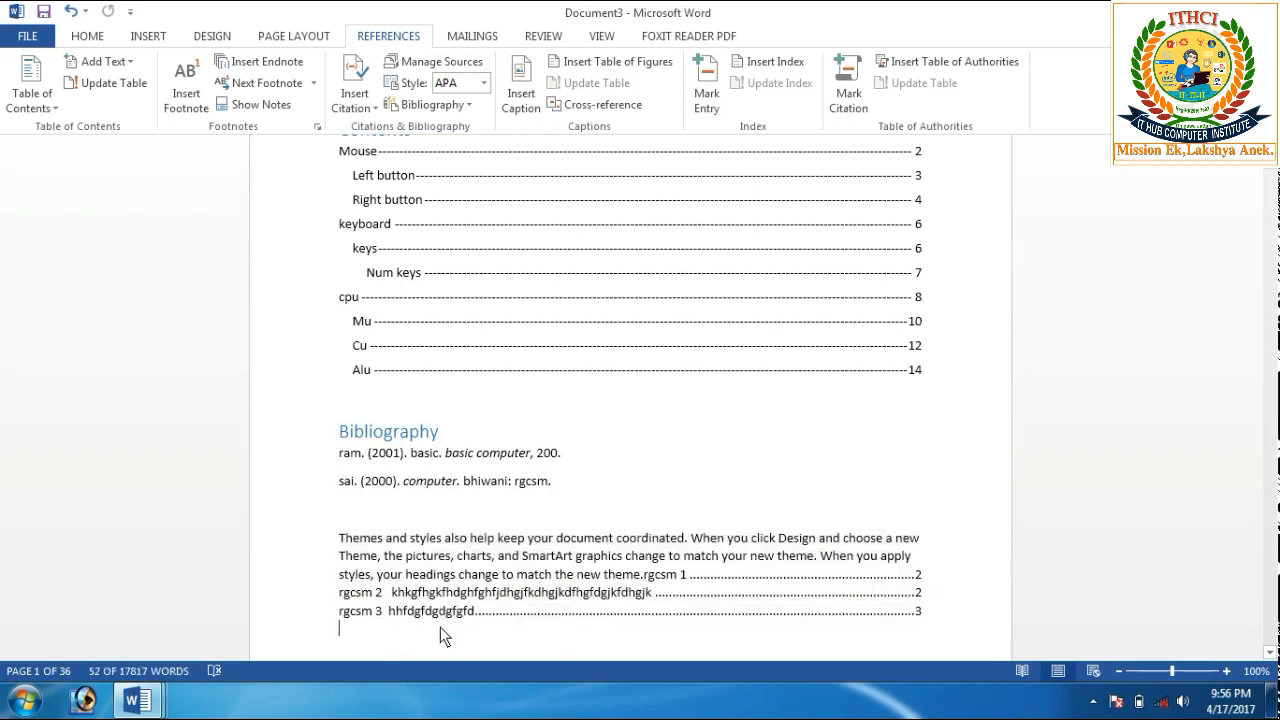
left_click(443, 597)
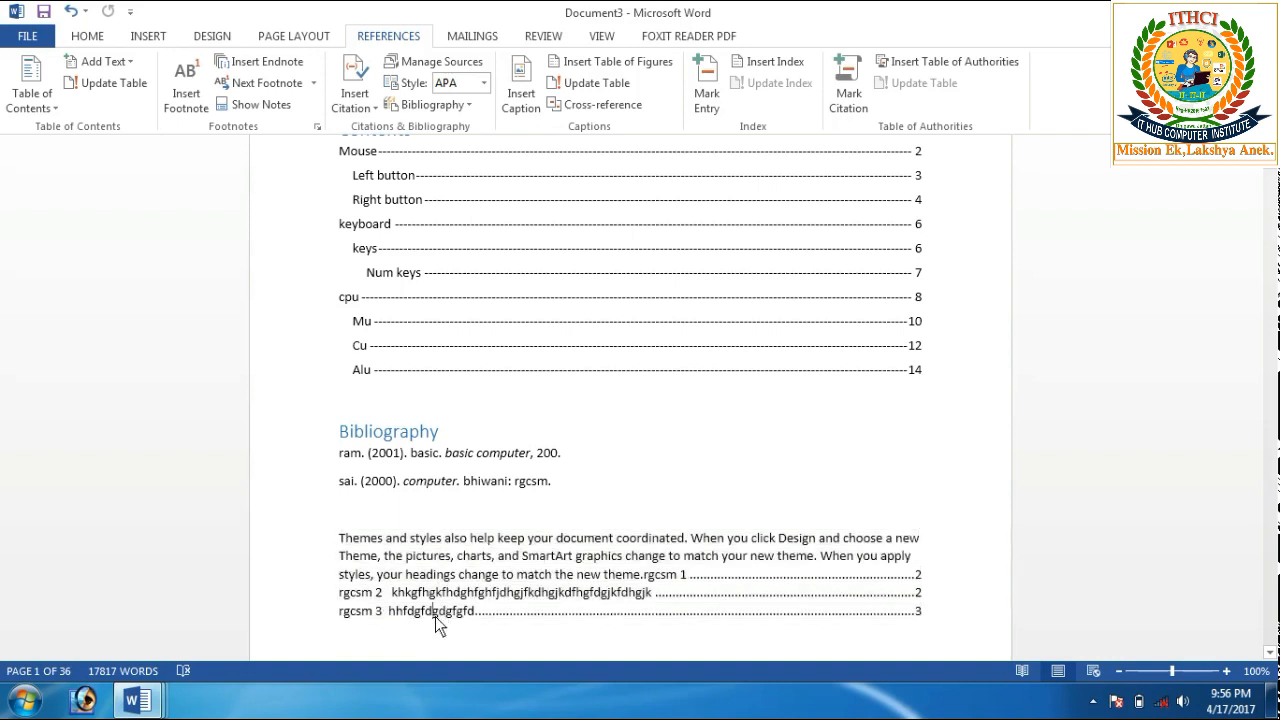
left_click(435, 616, "ctrl")
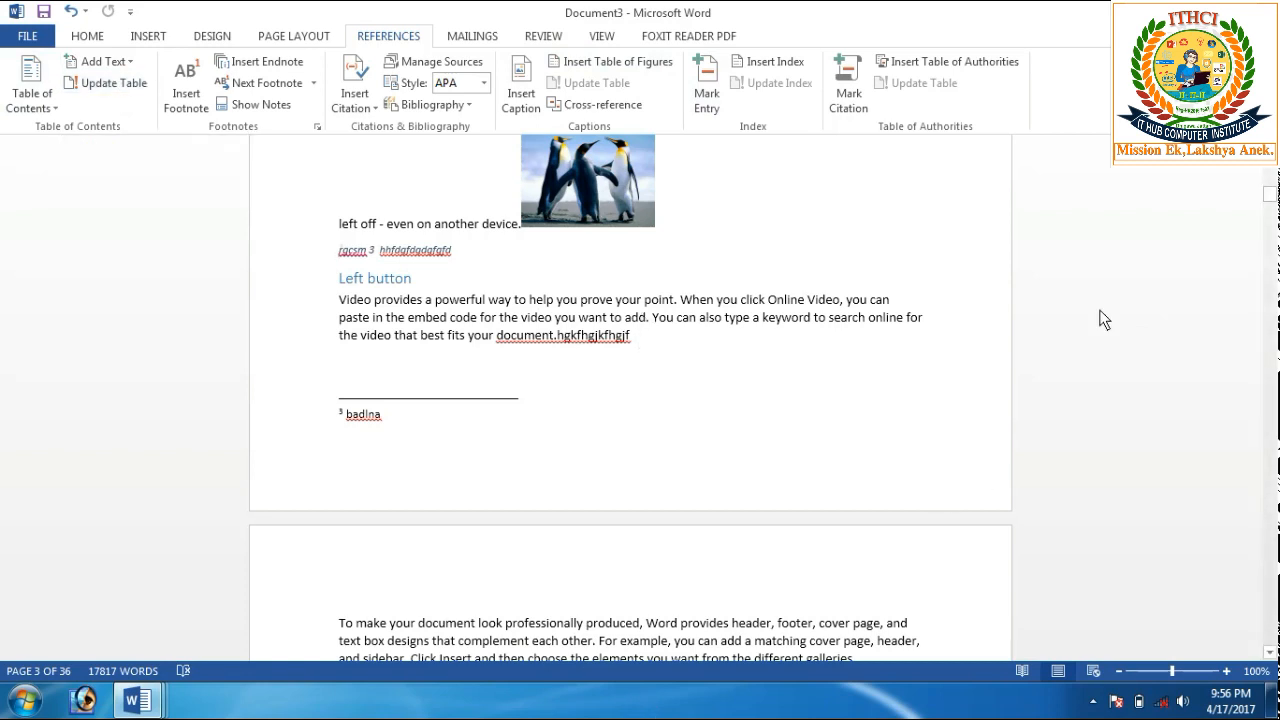
Insert the Hydrangeas sample picture after the "Save time in Word" paragraph on page 4 and shrink it to about a third of the text width
left_click_drag(1270, 205, 1270, 214)
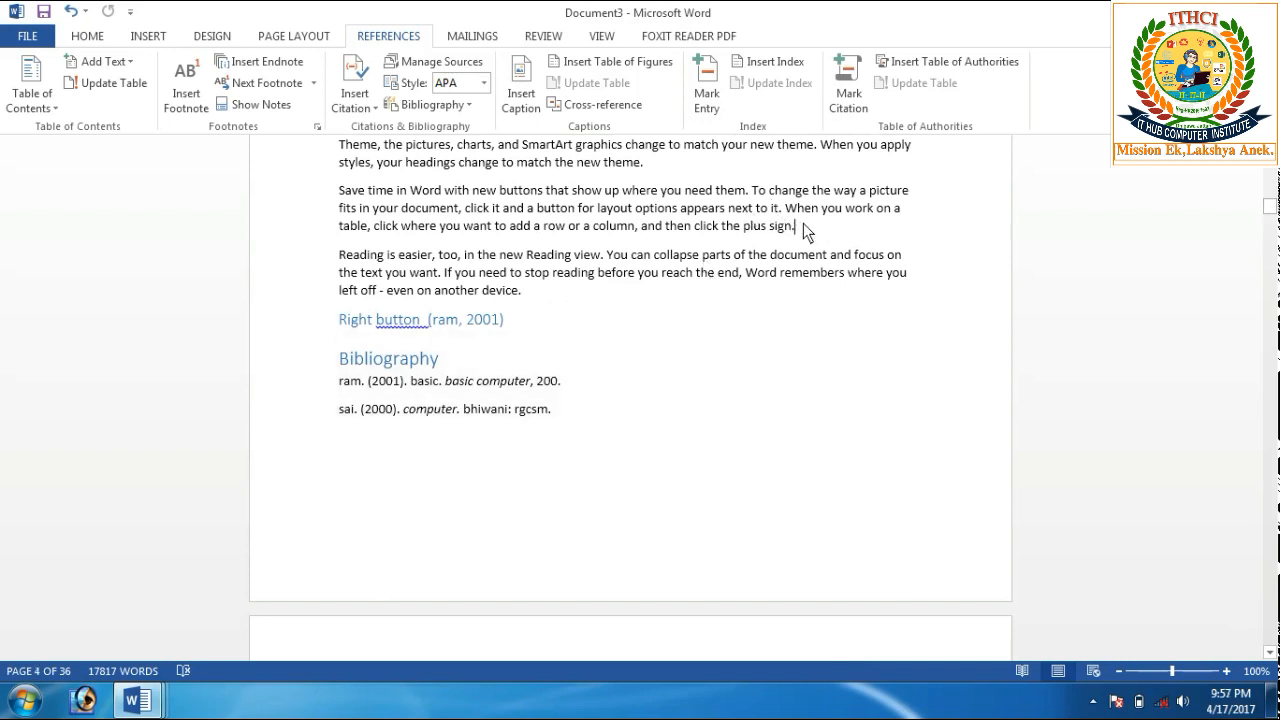
left_click(165, 35)
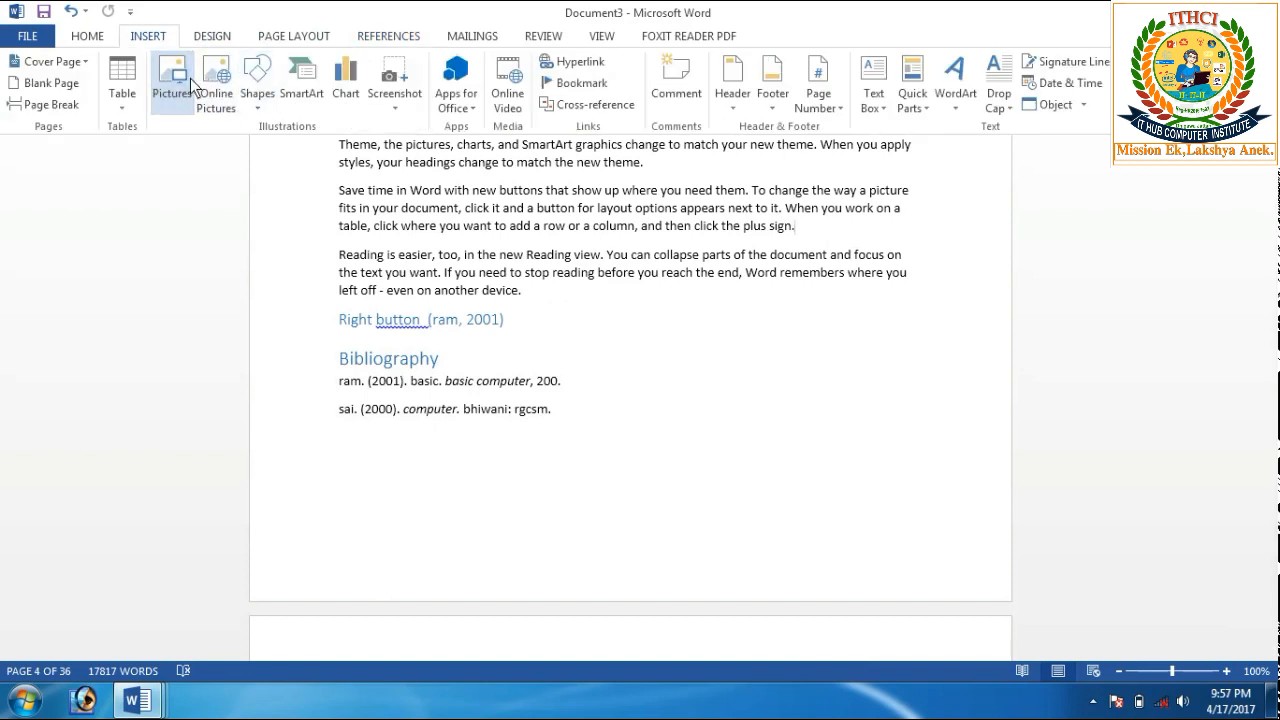
left_click(190, 78)
left_click(454, 192)
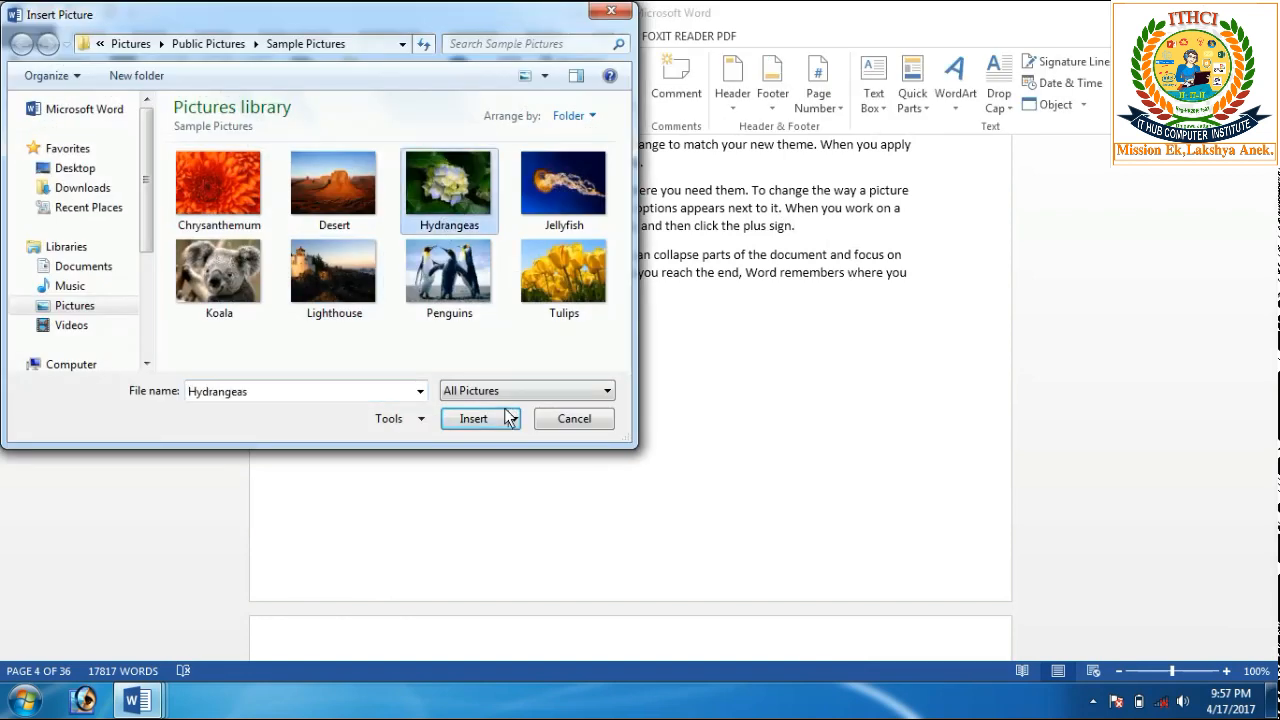
left_click(474, 418)
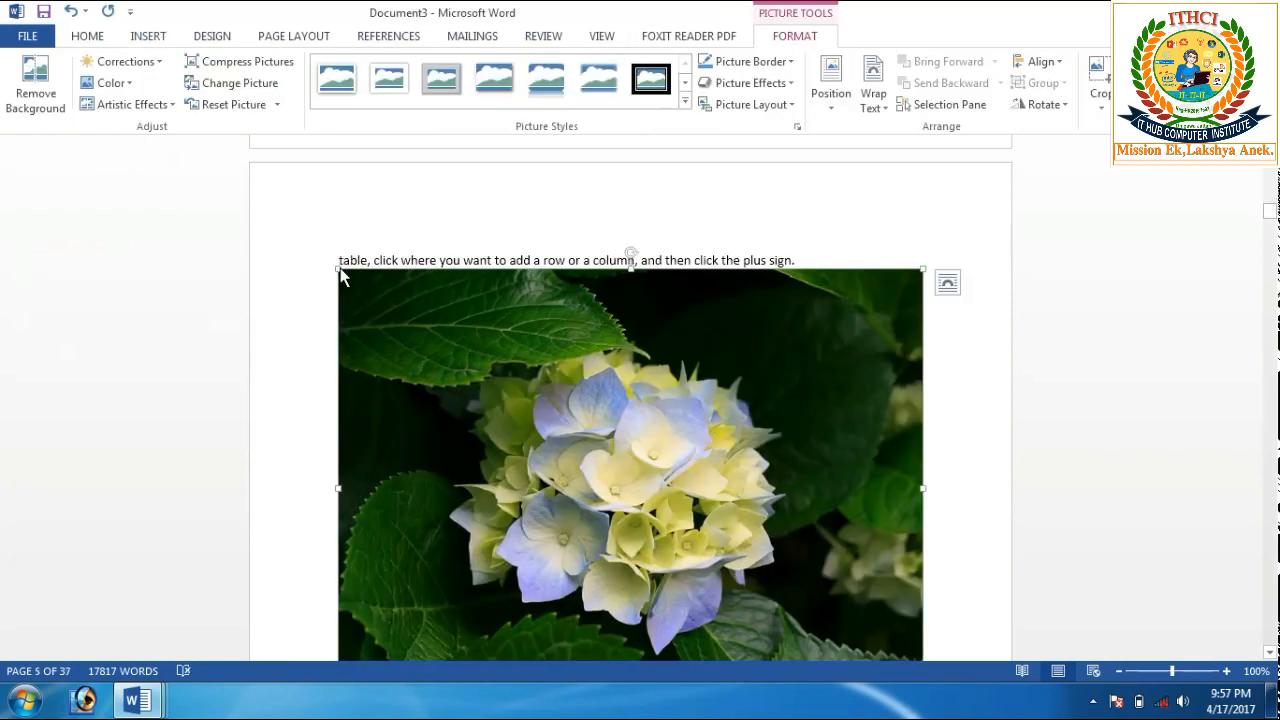
left_click_drag(340, 270, 574, 478)
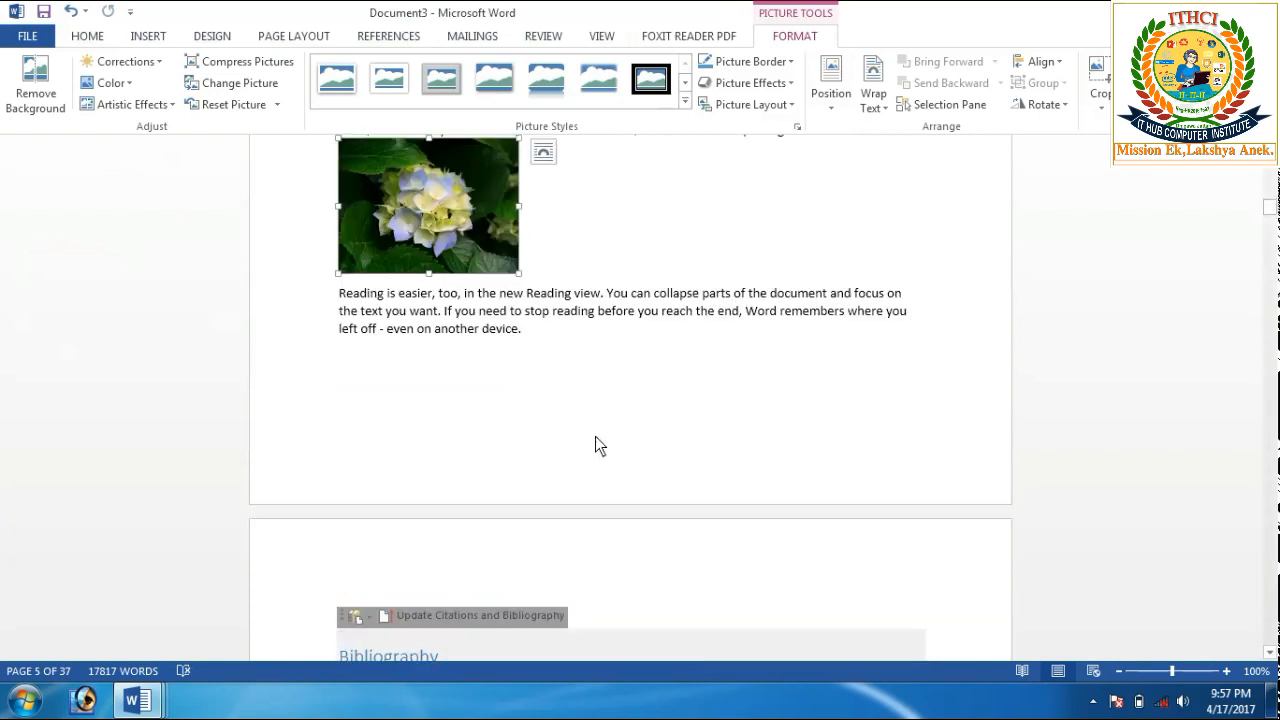
Caption the Hydrangeas picture below the item with the rgcsm label and the text "gjgjgjj"
left_click(391, 42)
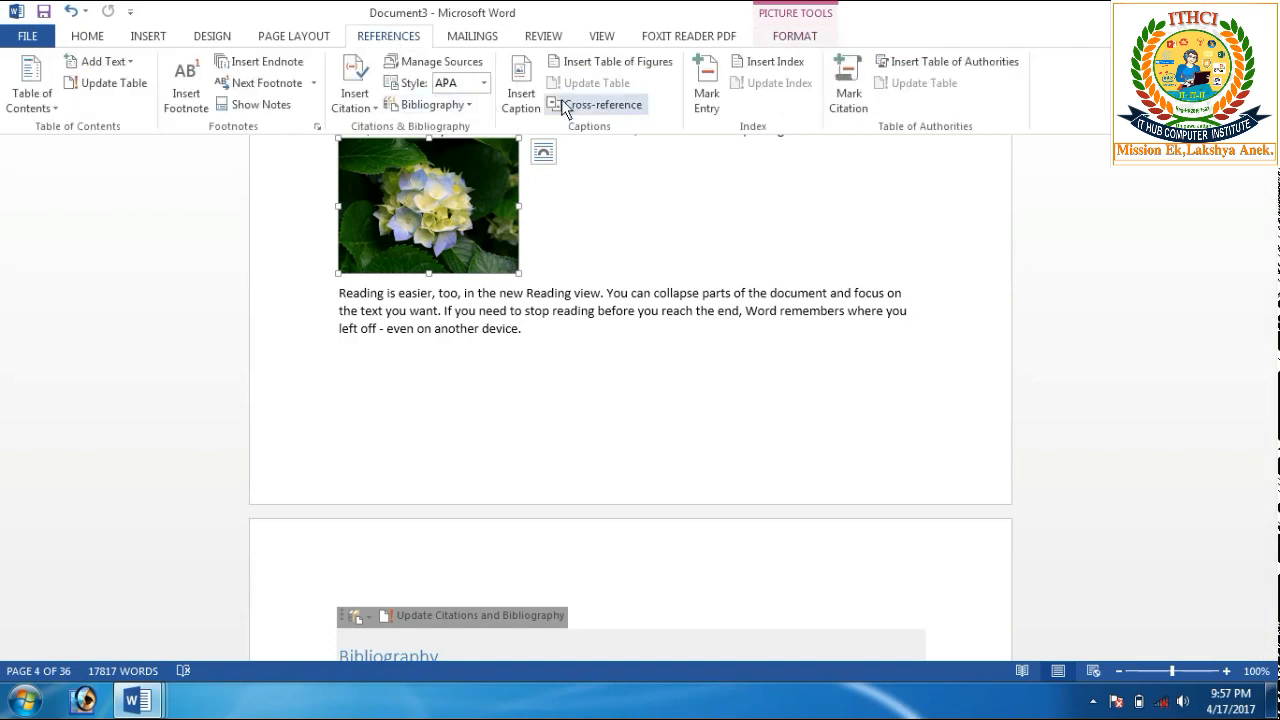
left_click(521, 92)
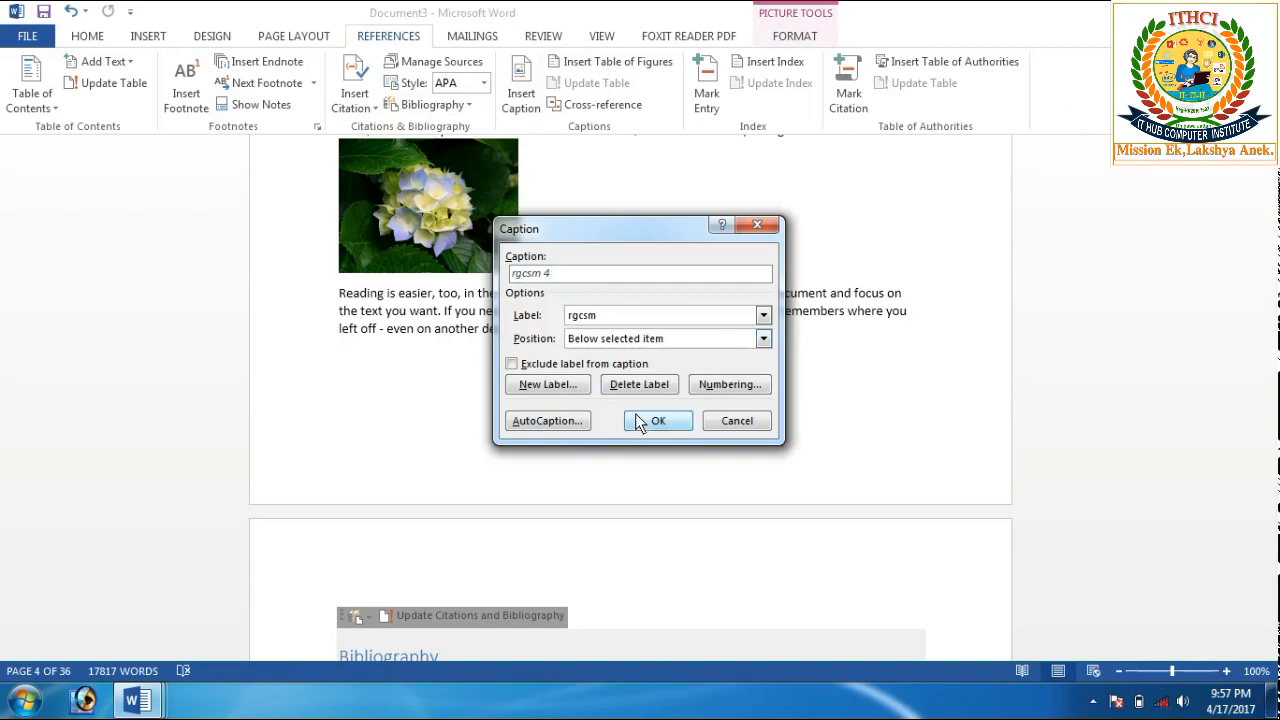
left_click(636, 416)
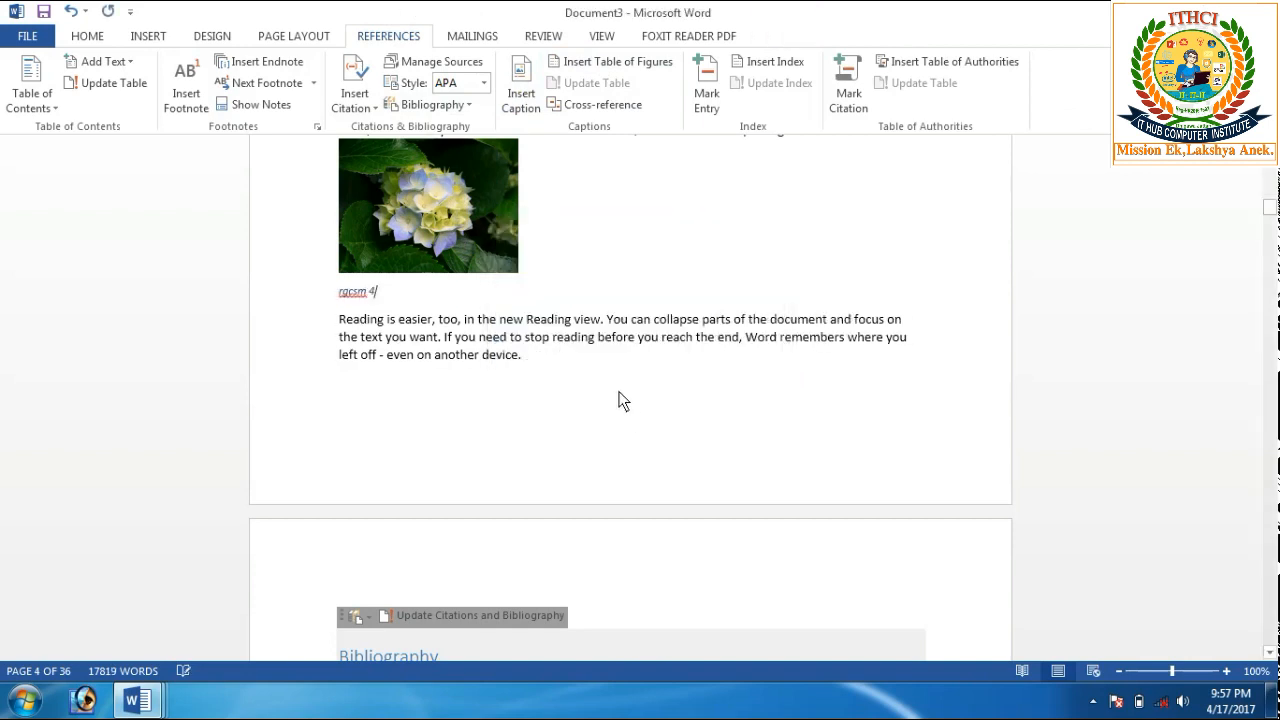
type("gjgjgjj")
Update the entire table of figures on page 1
left_click_drag(1266, 222, 1272, 176)
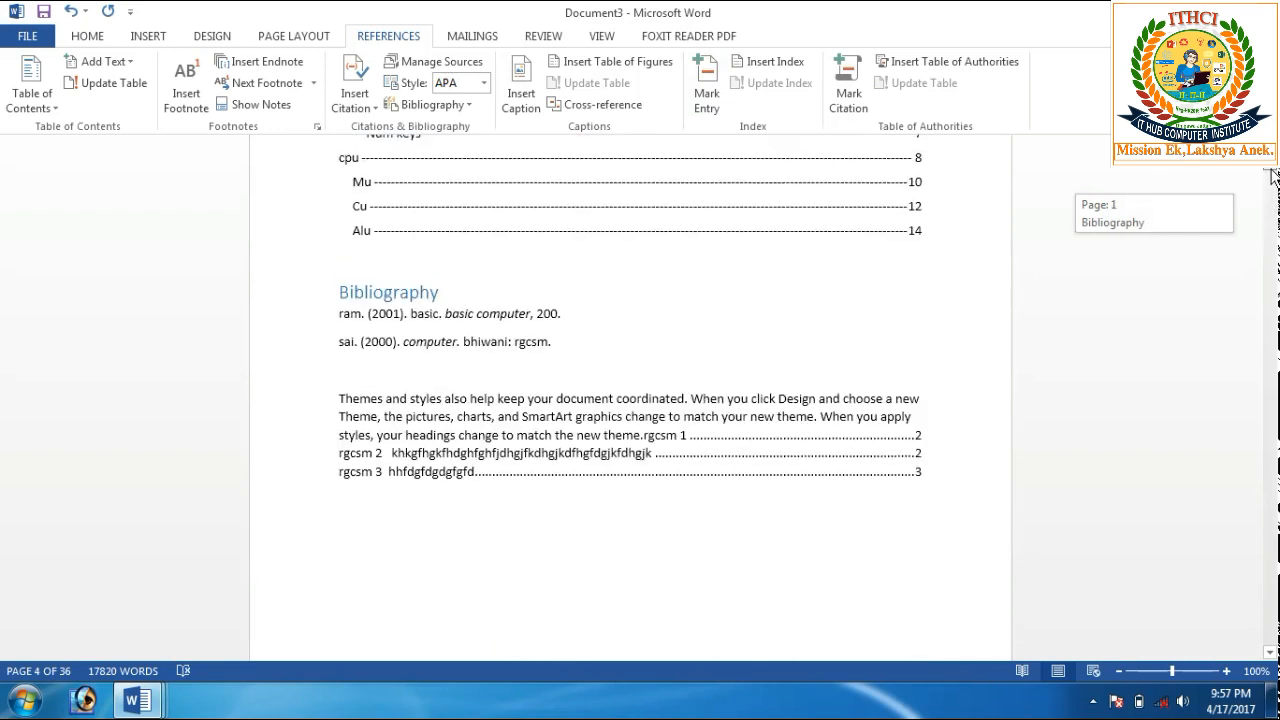
left_click(701, 465)
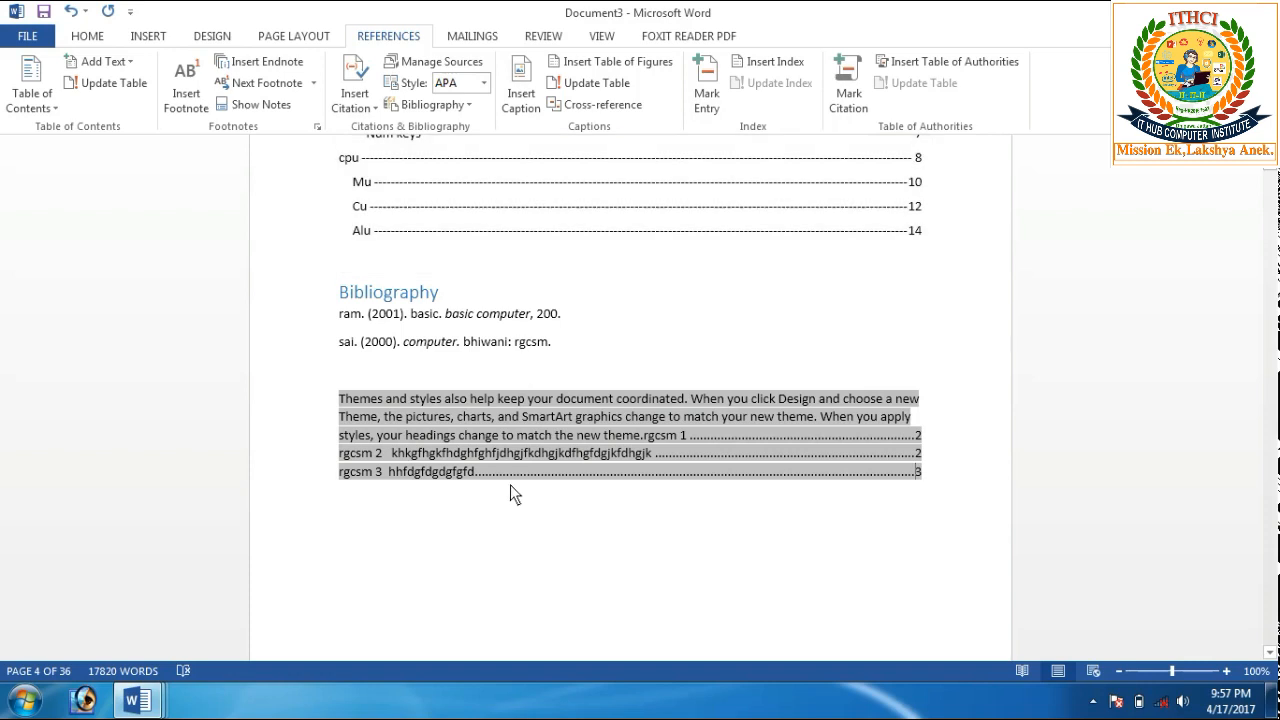
left_click(597, 83)
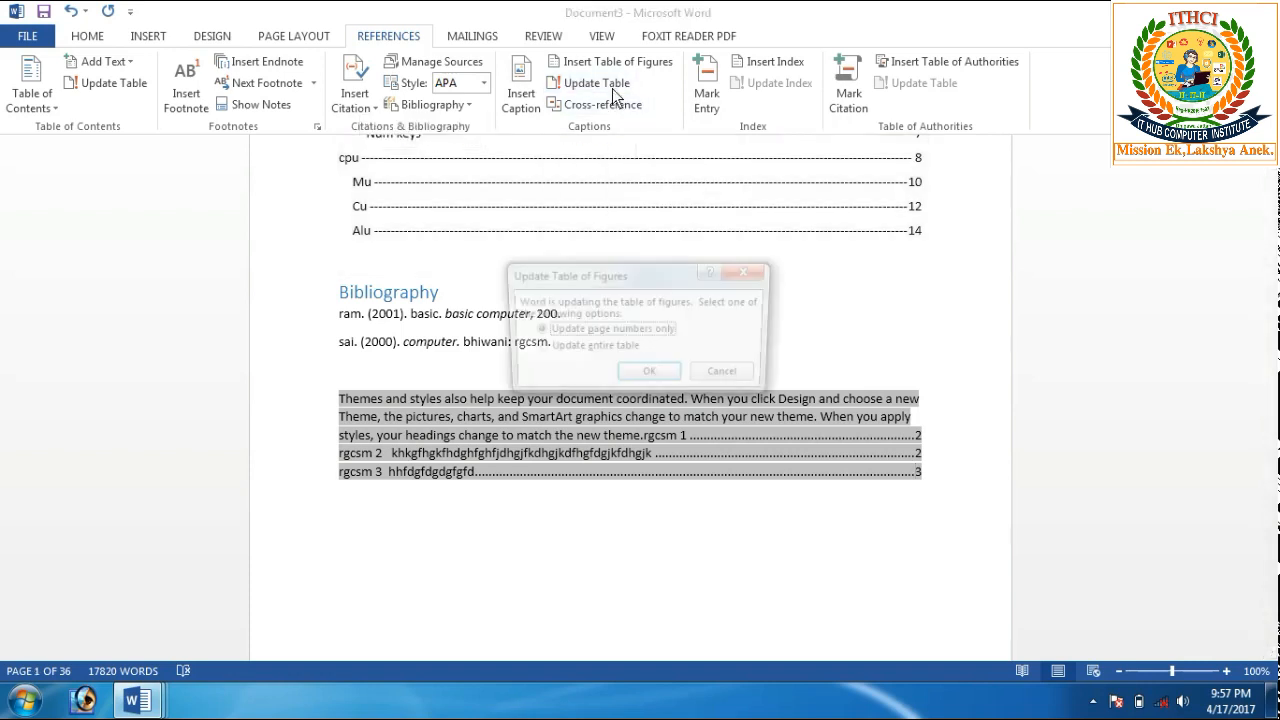
left_click(577, 350)
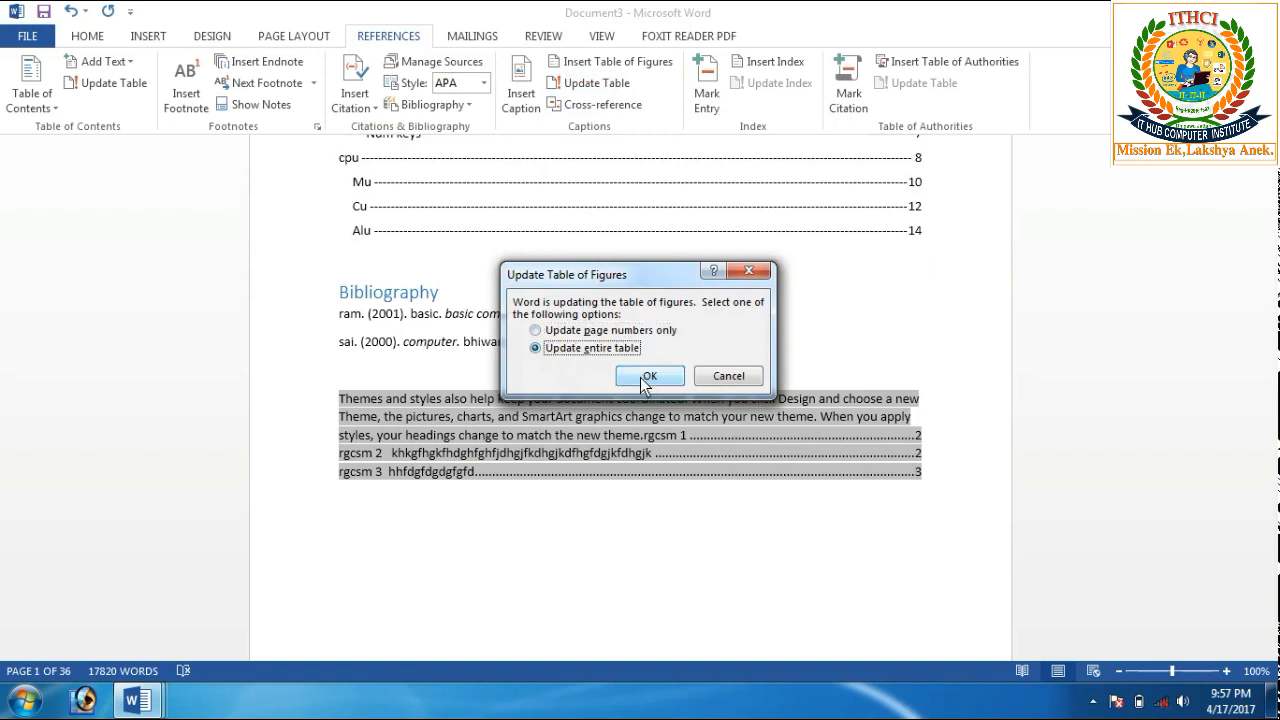
left_click(645, 380)
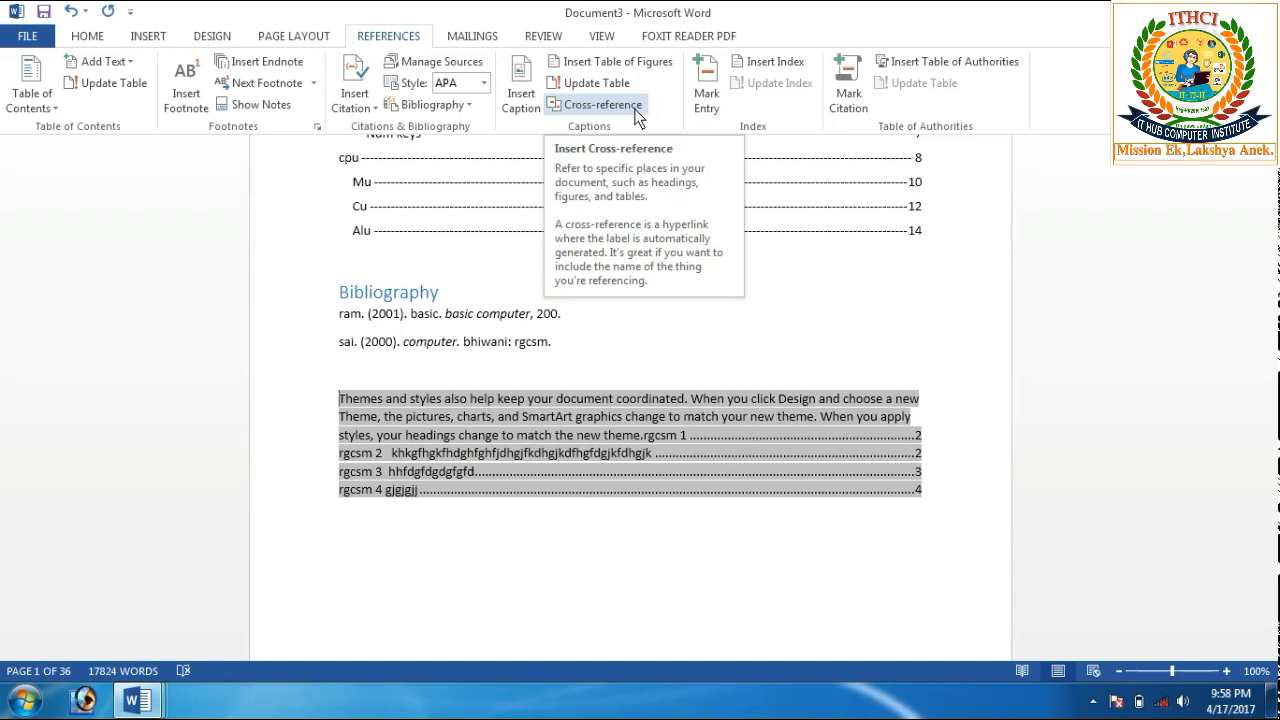
left_click(637, 112)
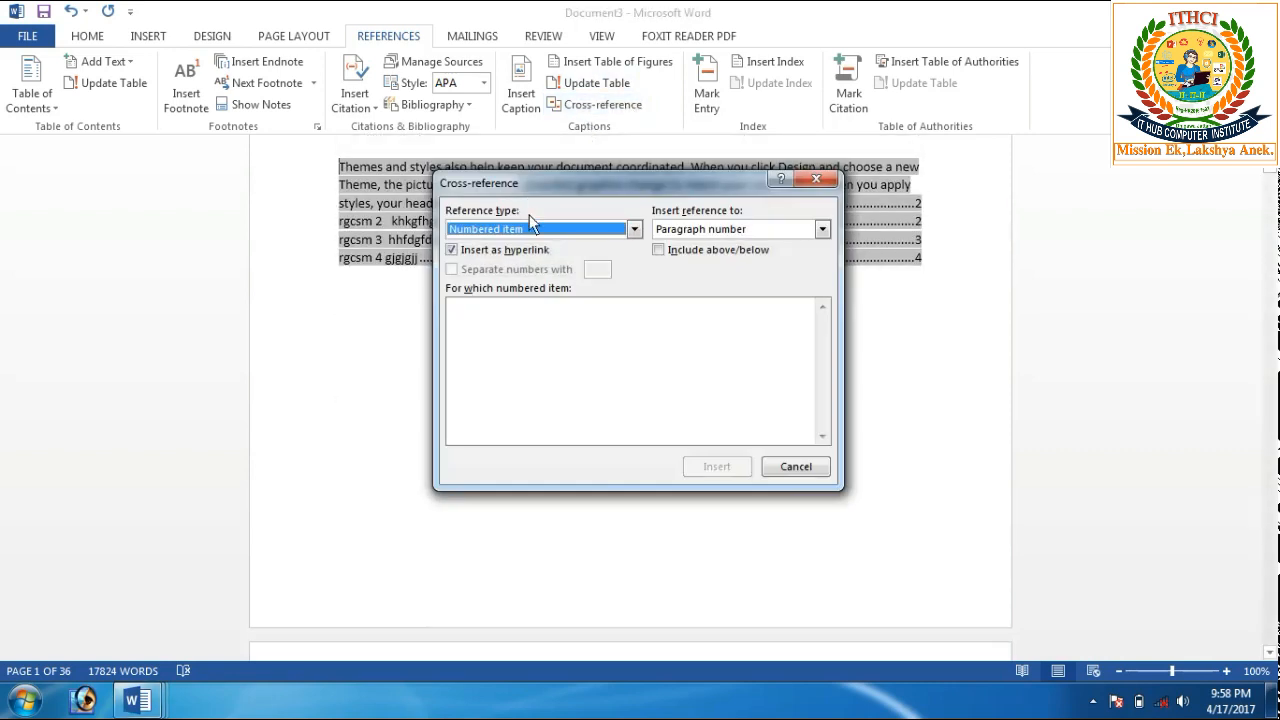
left_click(635, 228)
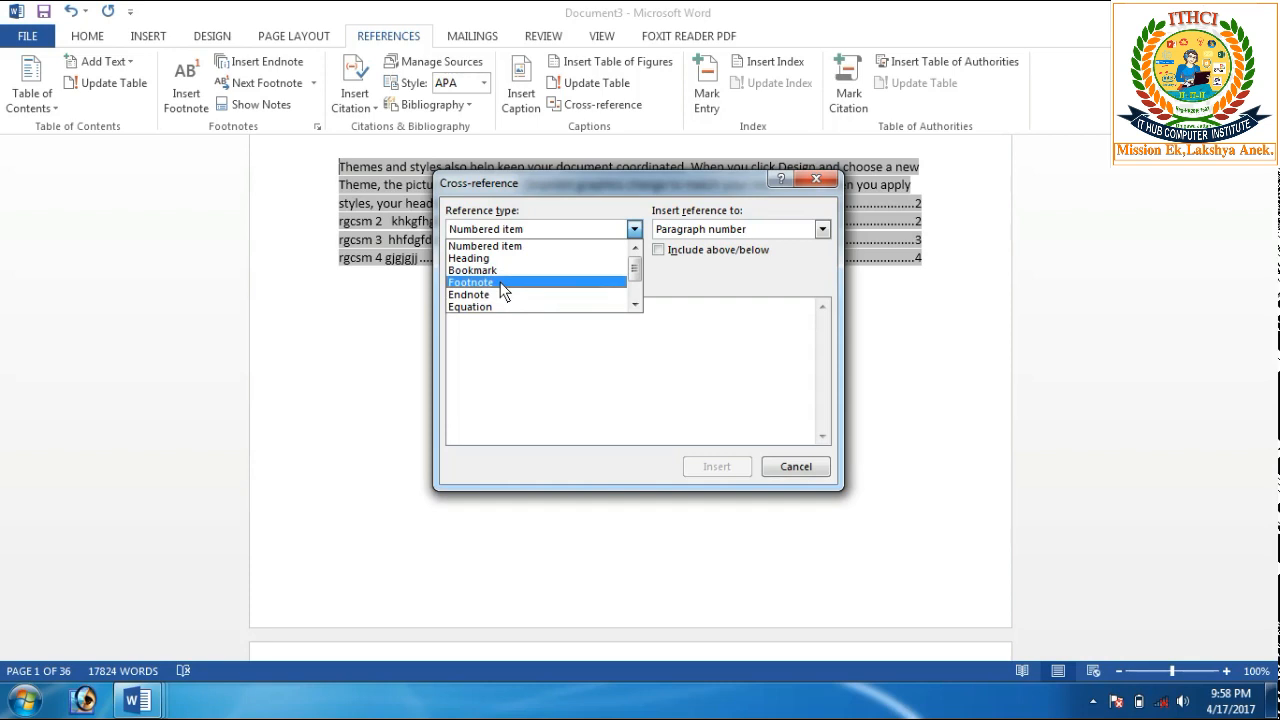
left_click(826, 190)
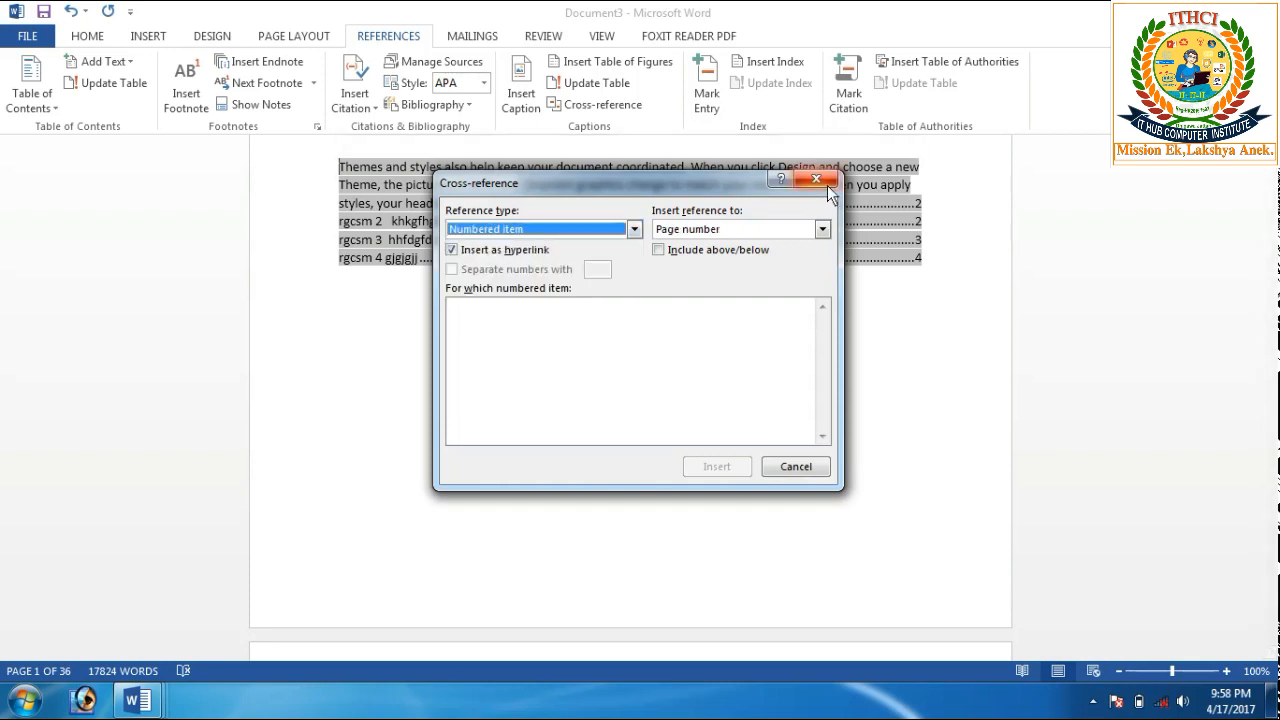
left_click(827, 186)
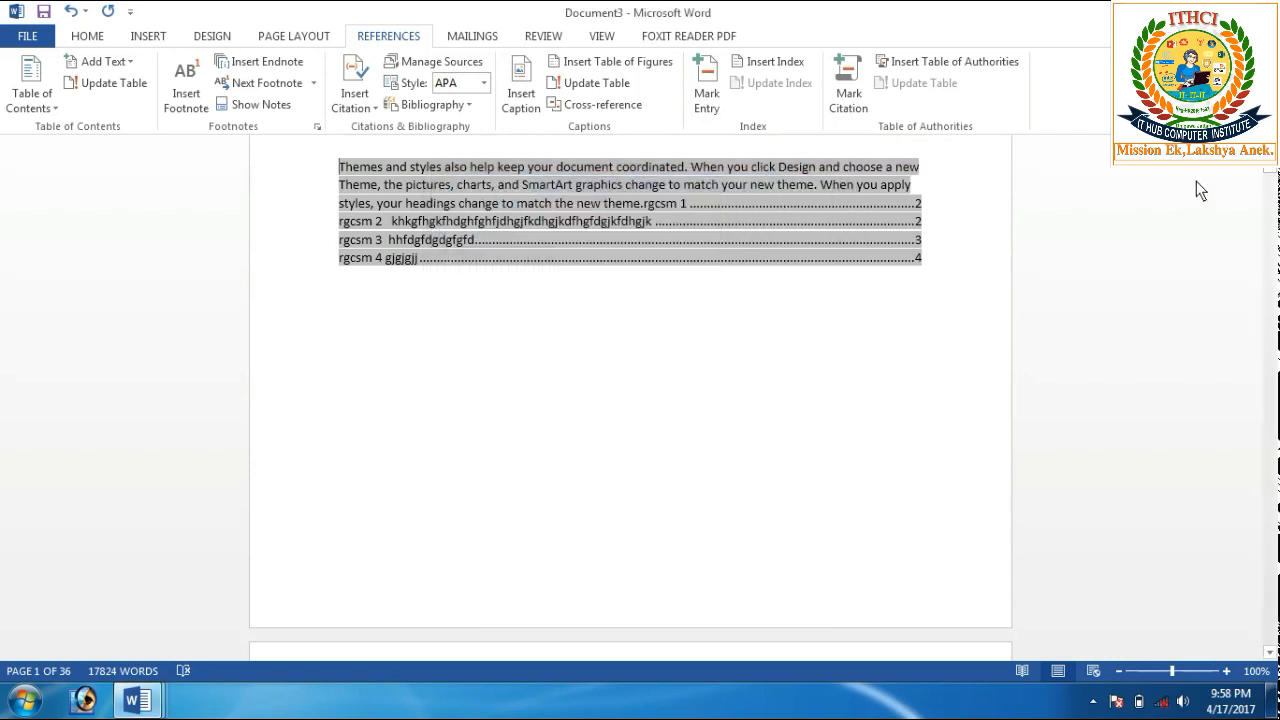
On a new line after the last body paragraph of page 2, insert a cross-reference to the footnote number of footnote 2, "chahna"
left_click_drag(1272, 178, 1272, 178)
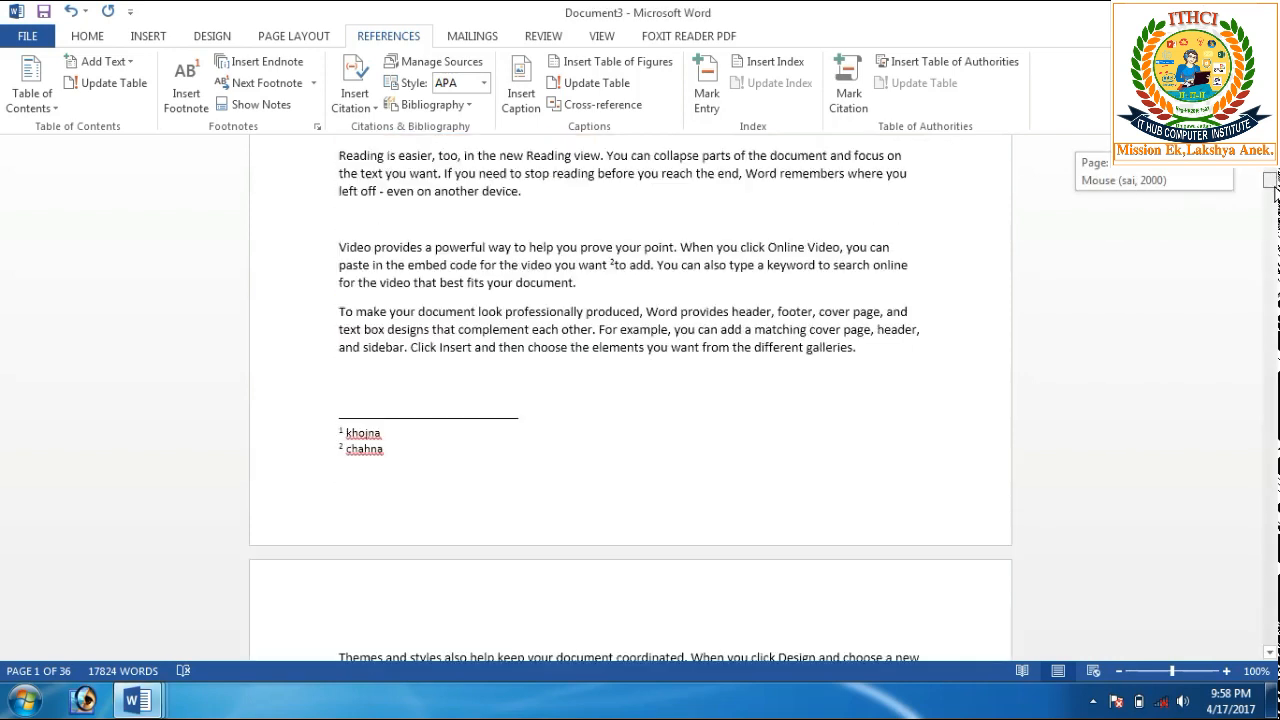
left_click(866, 364)
key("Return")
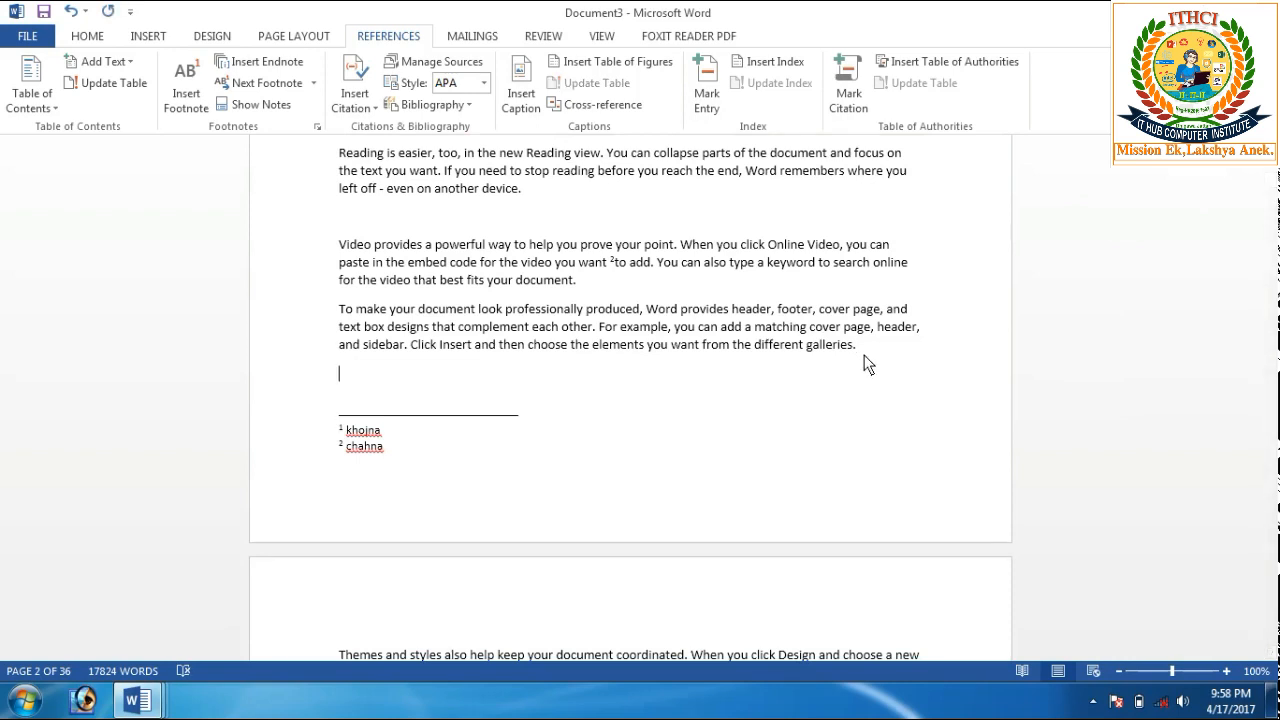
left_click(620, 106)
left_click(633, 230)
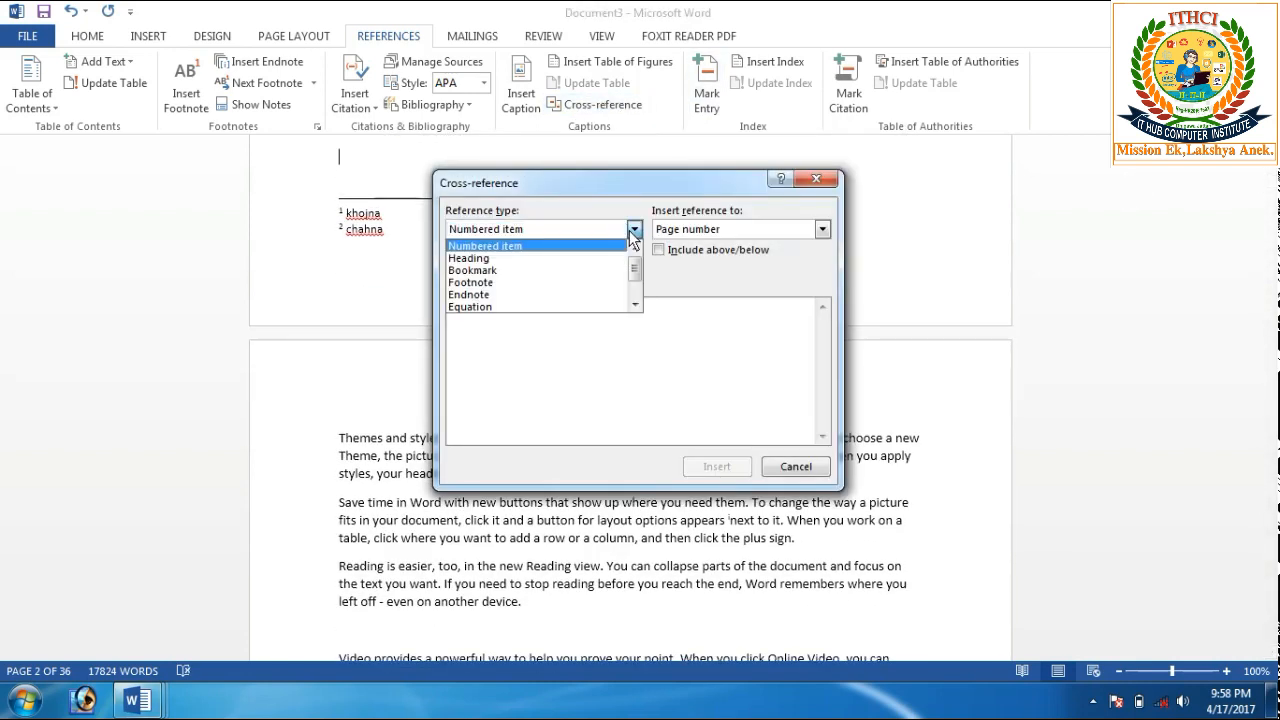
left_click(494, 283)
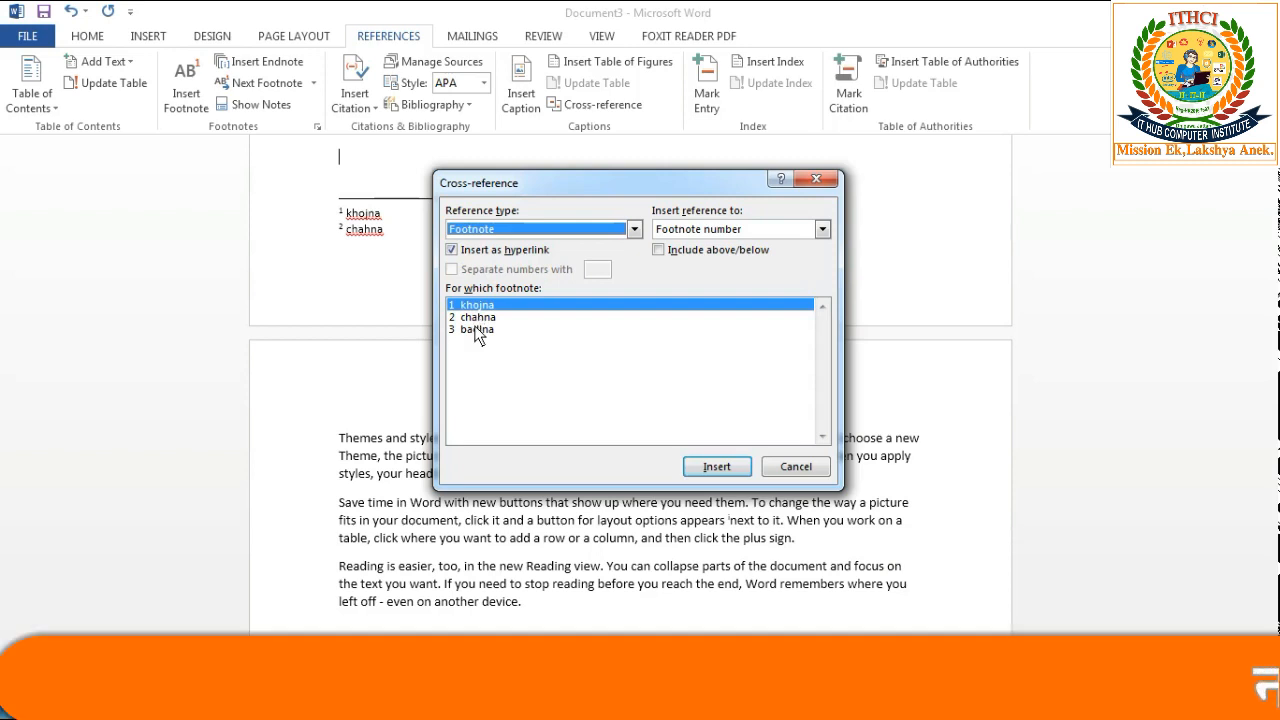
left_click(474, 317)
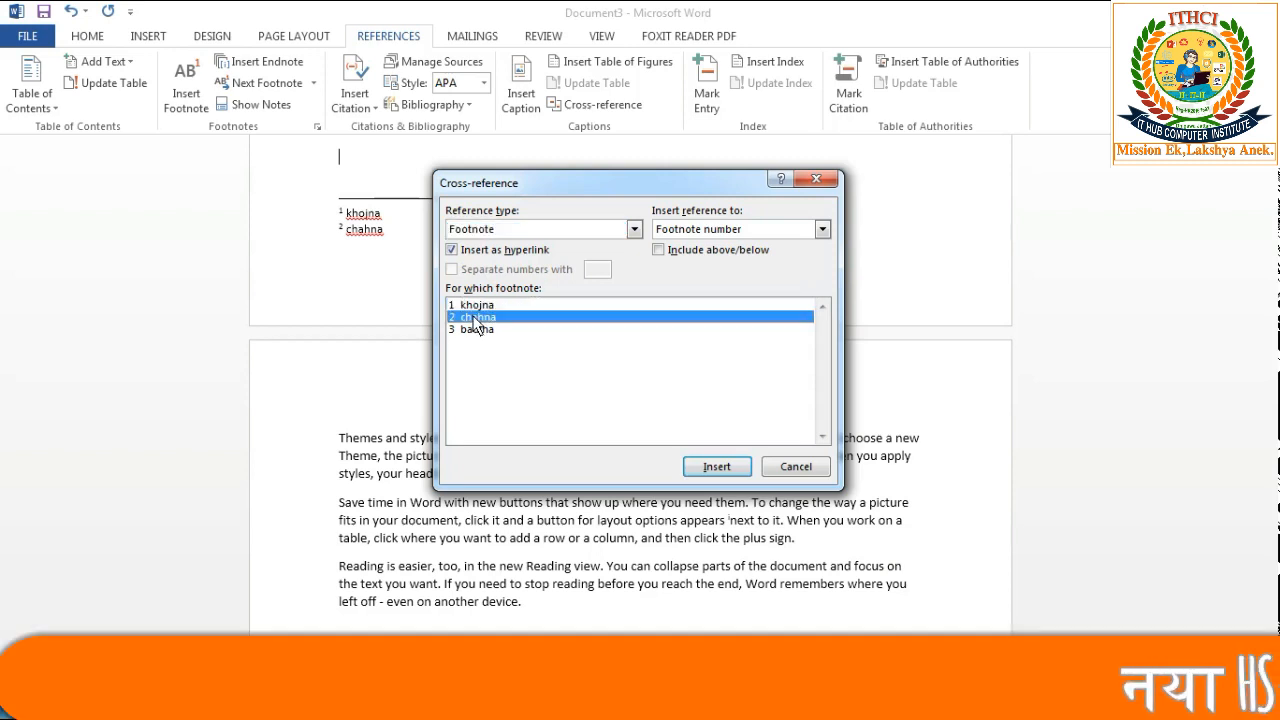
left_click(708, 470)
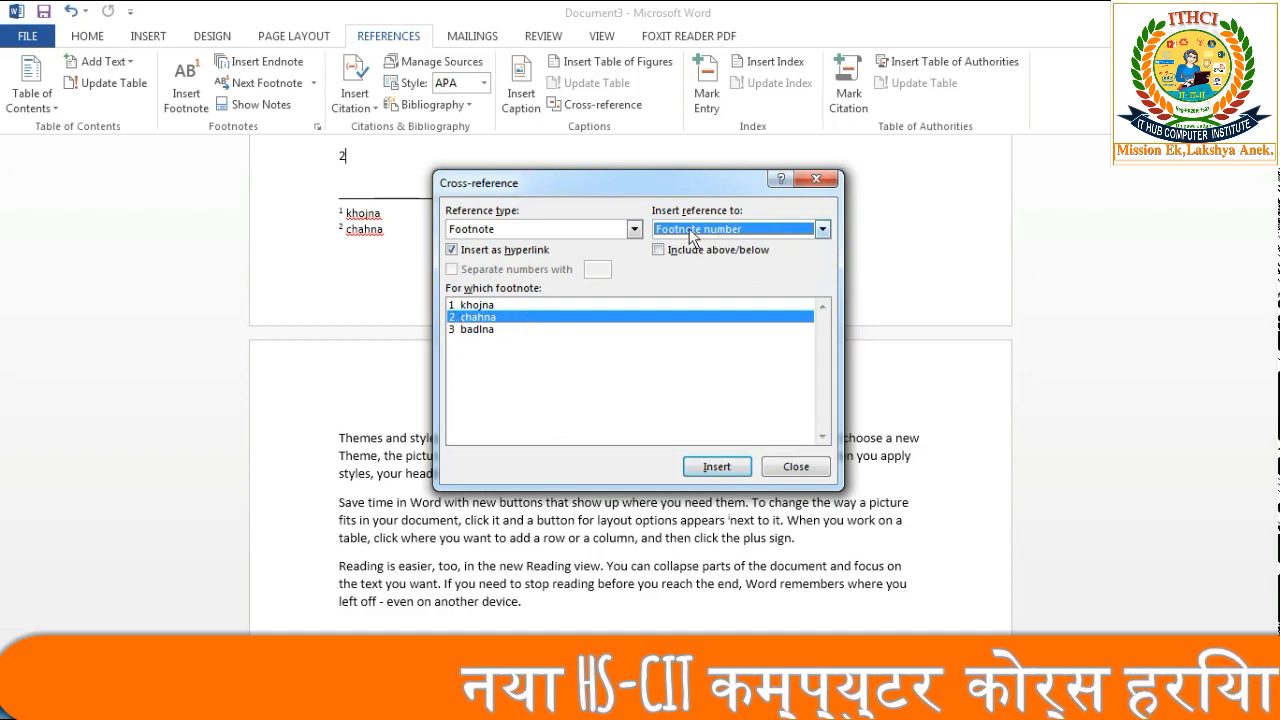
Insert two more cross-references to the "chahna" footnote, one as Above/below and one as Footnote number (formatted)
left_click(821, 232)
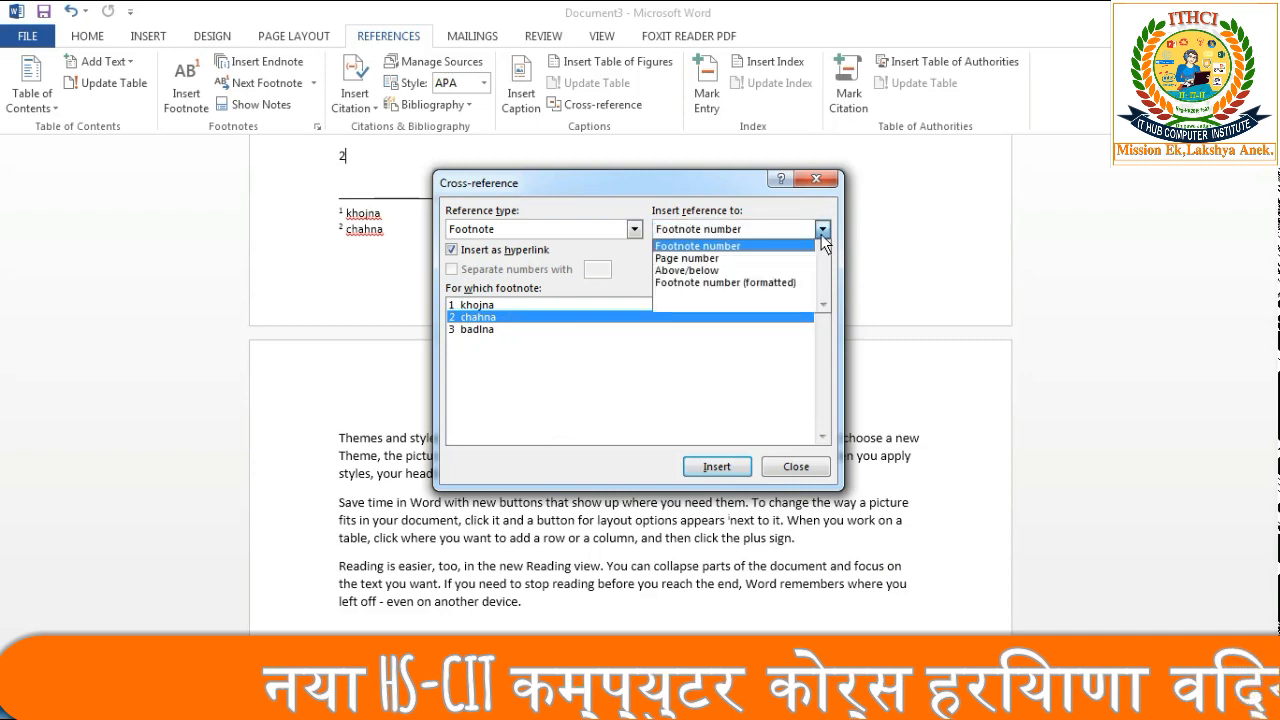
left_click(726, 270)
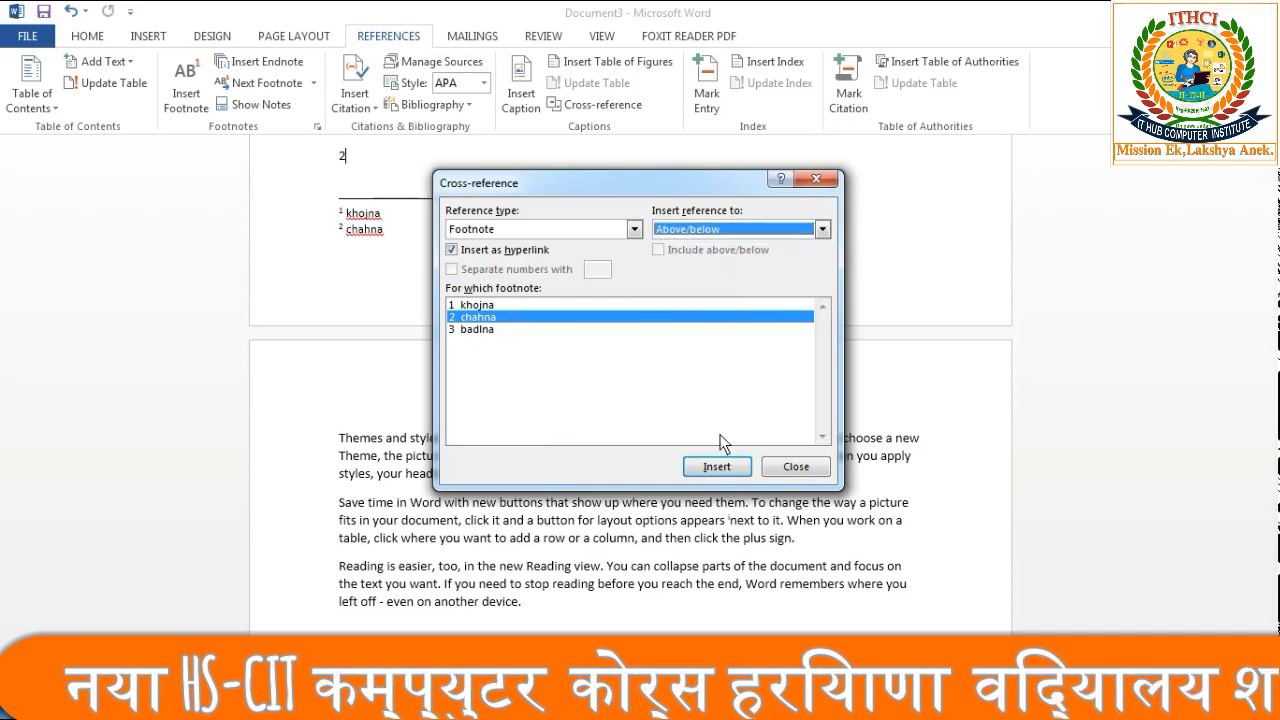
left_click(717, 467)
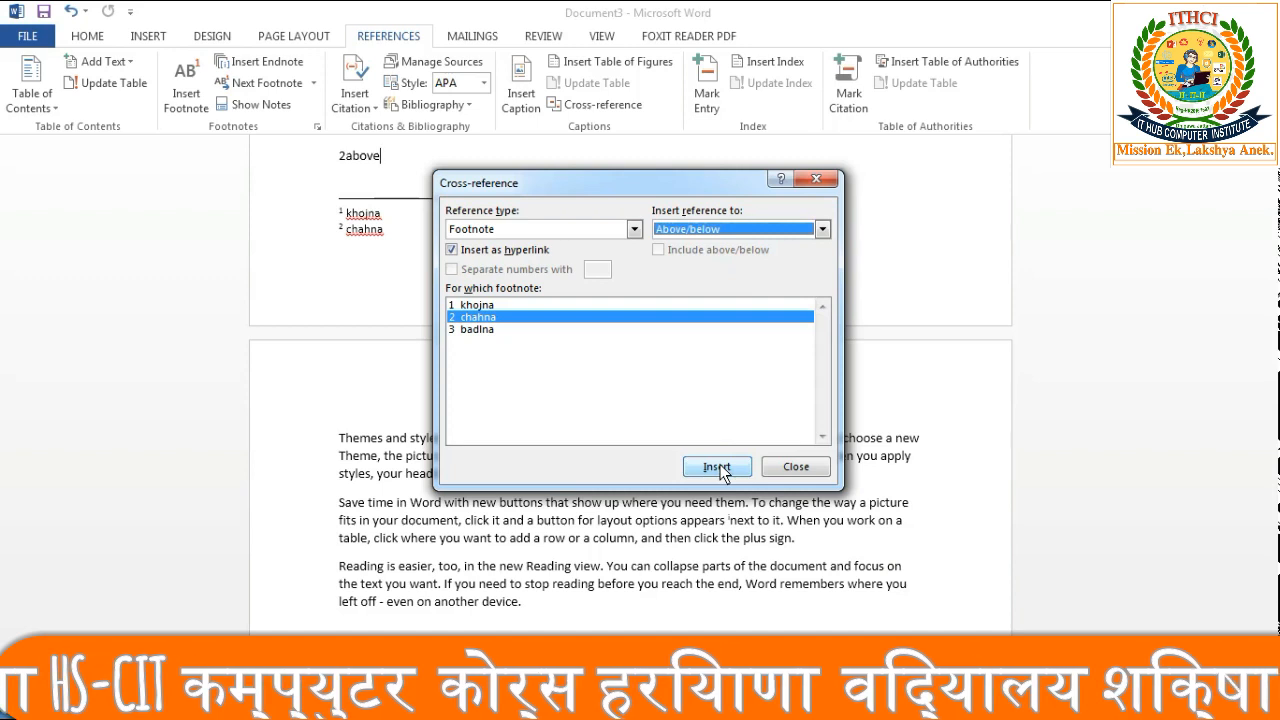
left_click(823, 229)
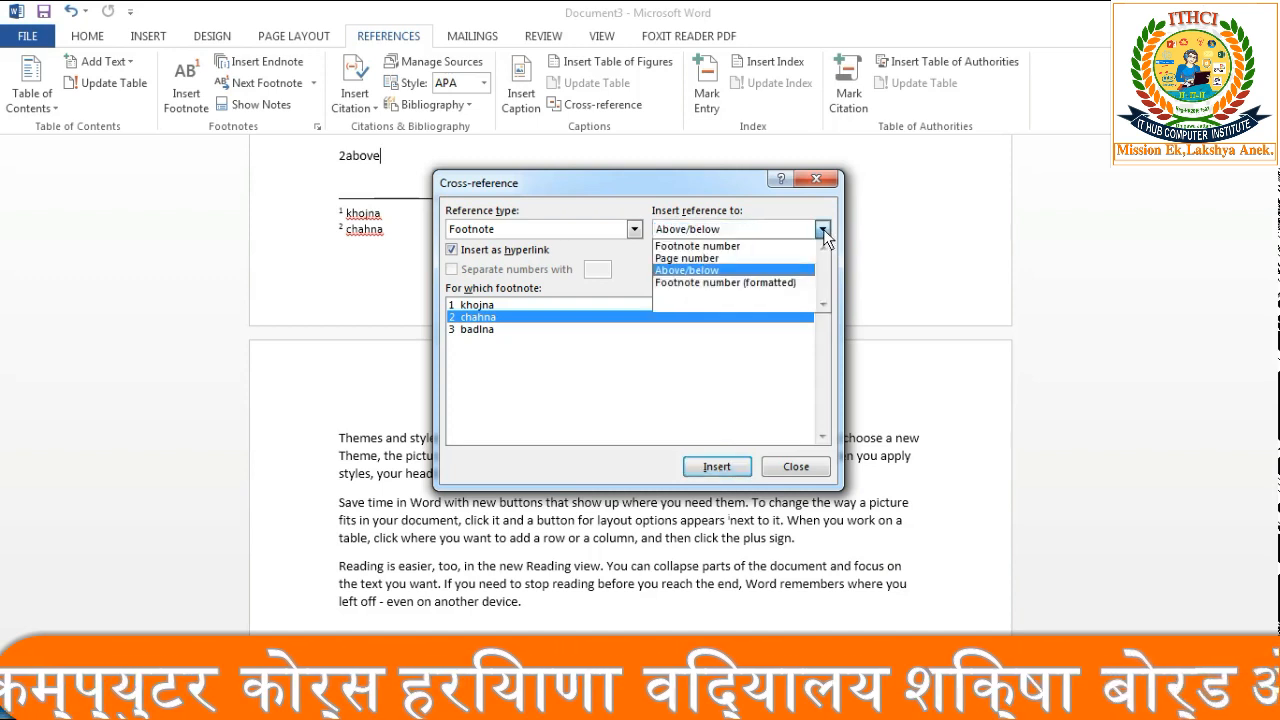
left_click(773, 283)
left_click(709, 467)
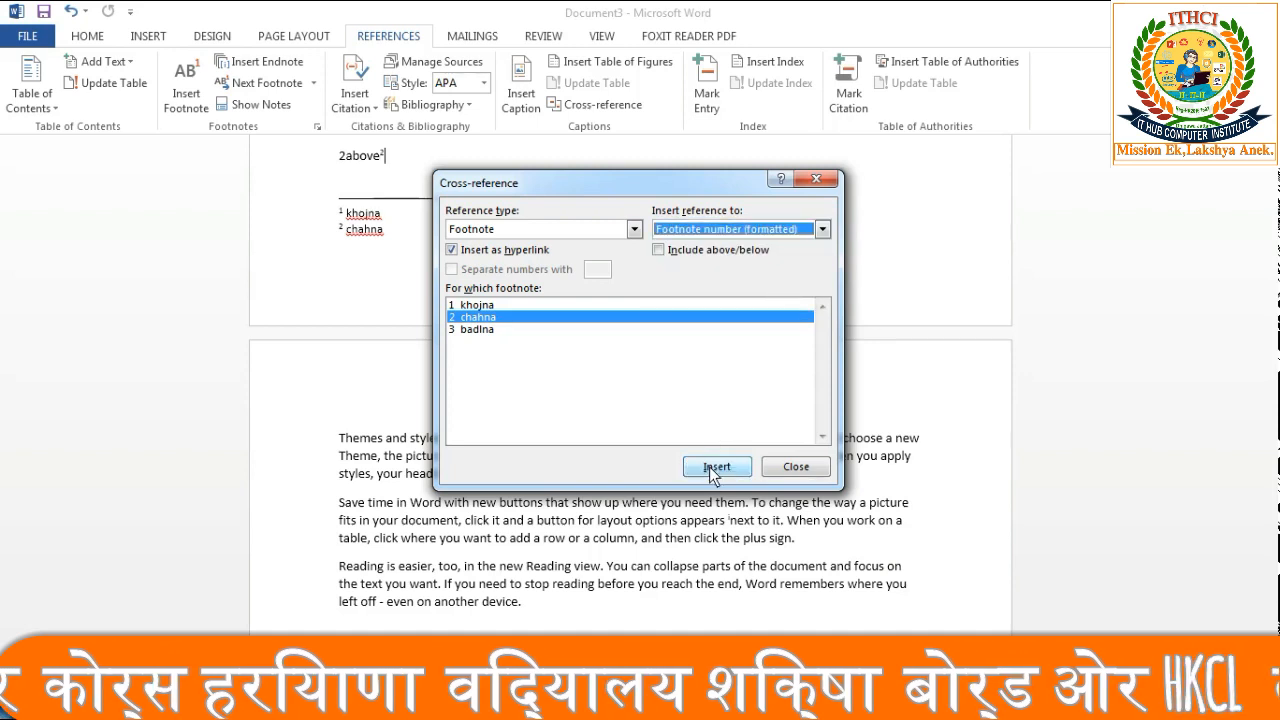
Insert another cross-reference to the "chahna" footnote, this one as Page number
left_click(824, 229)
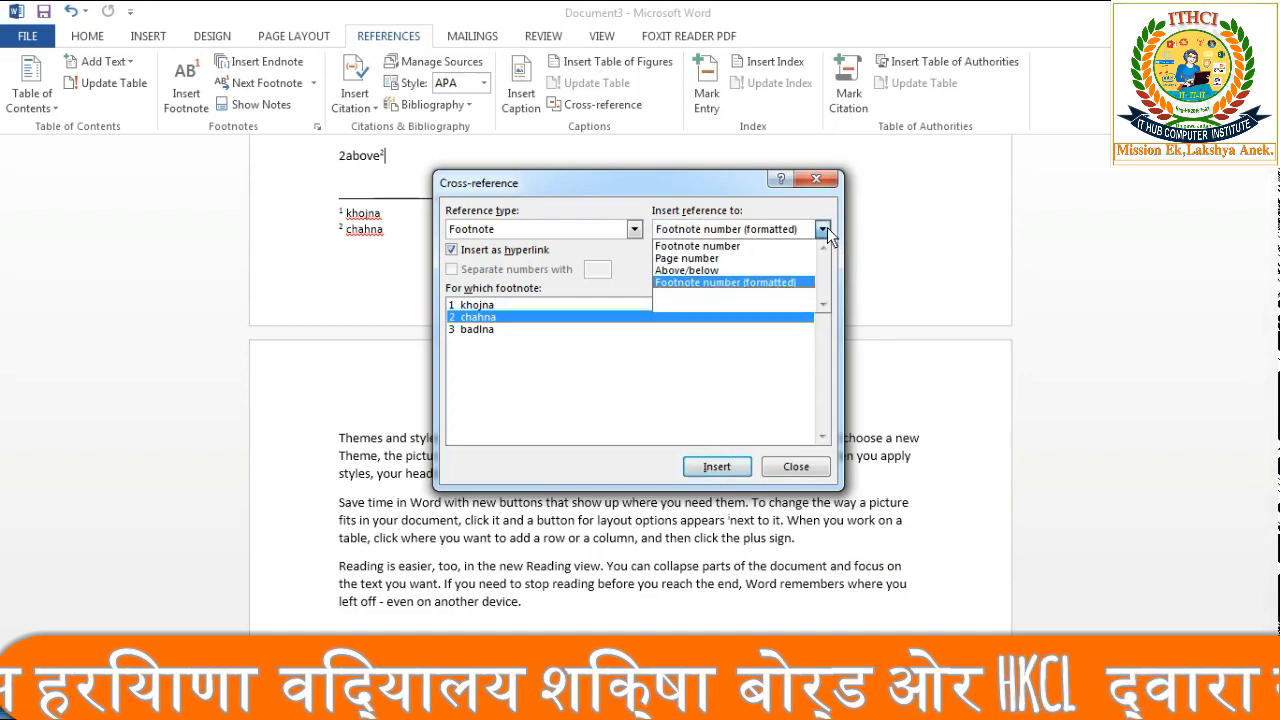
left_click(730, 258)
left_click(710, 472)
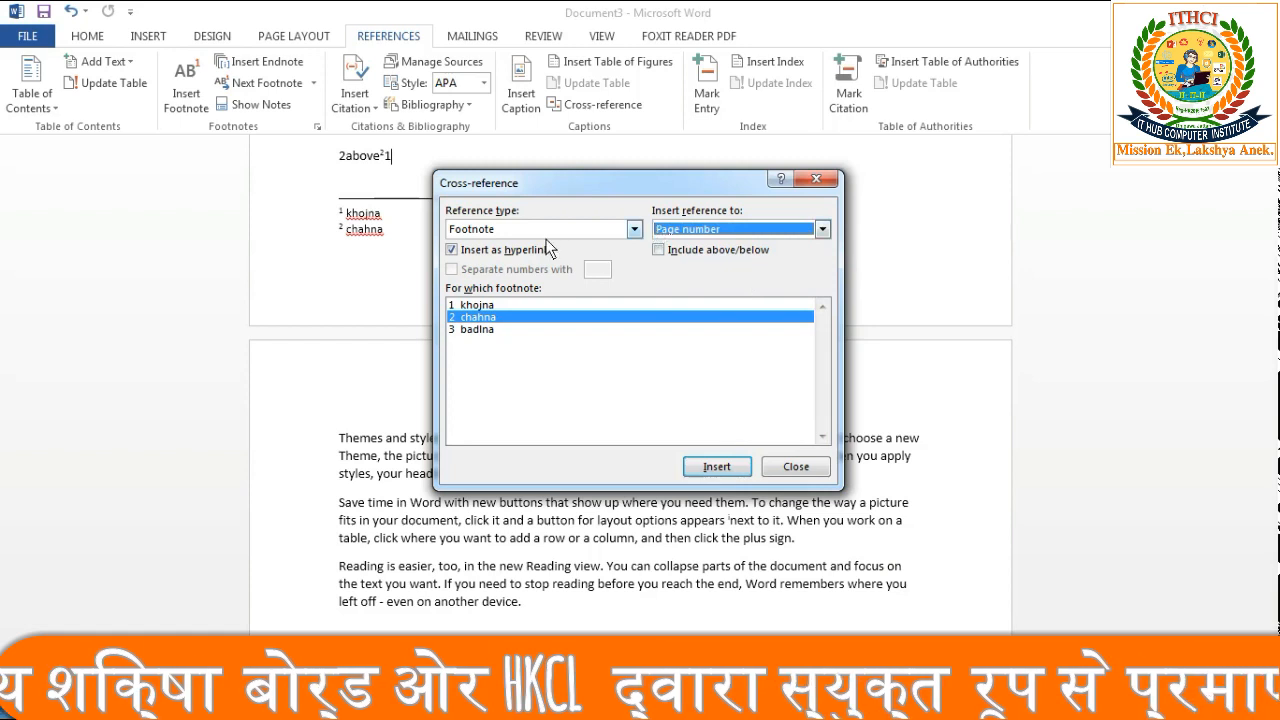
Insert four cross-references to the rgcsm 3 caption as Entire caption, and finish with cross-references
left_click(634, 232)
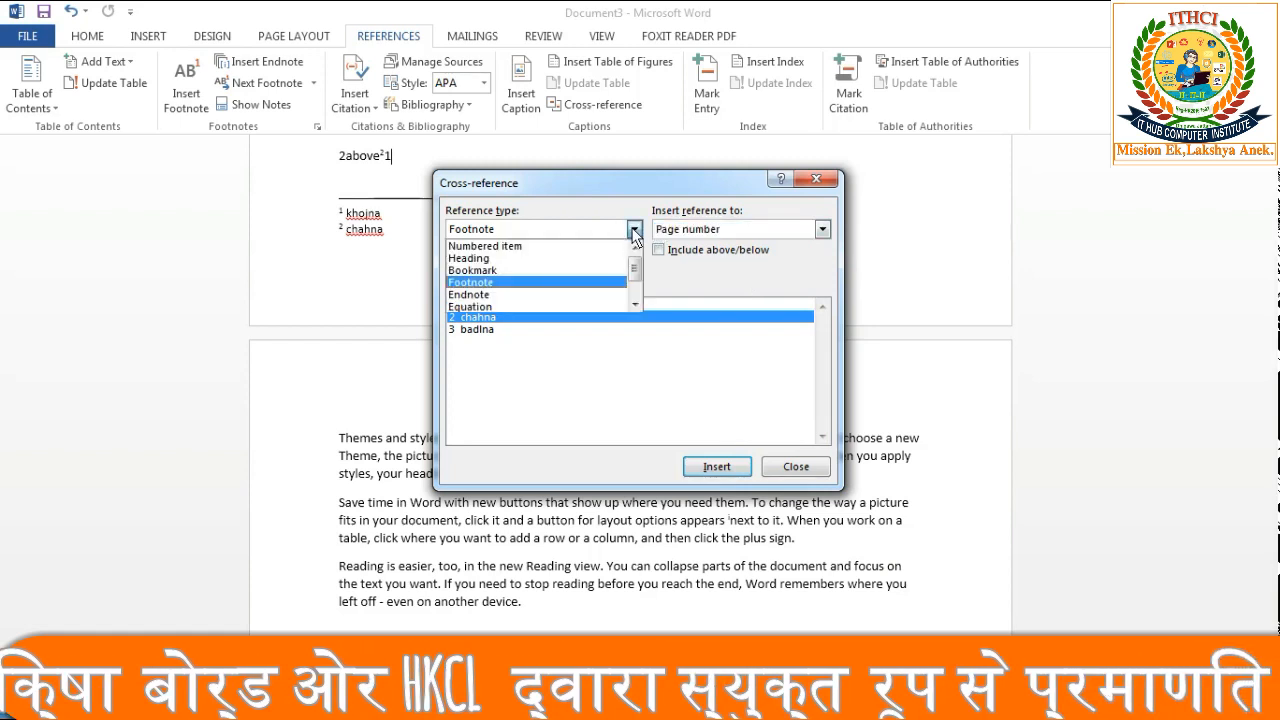
left_click(635, 303)
left_click(635, 302)
left_click(635, 302)
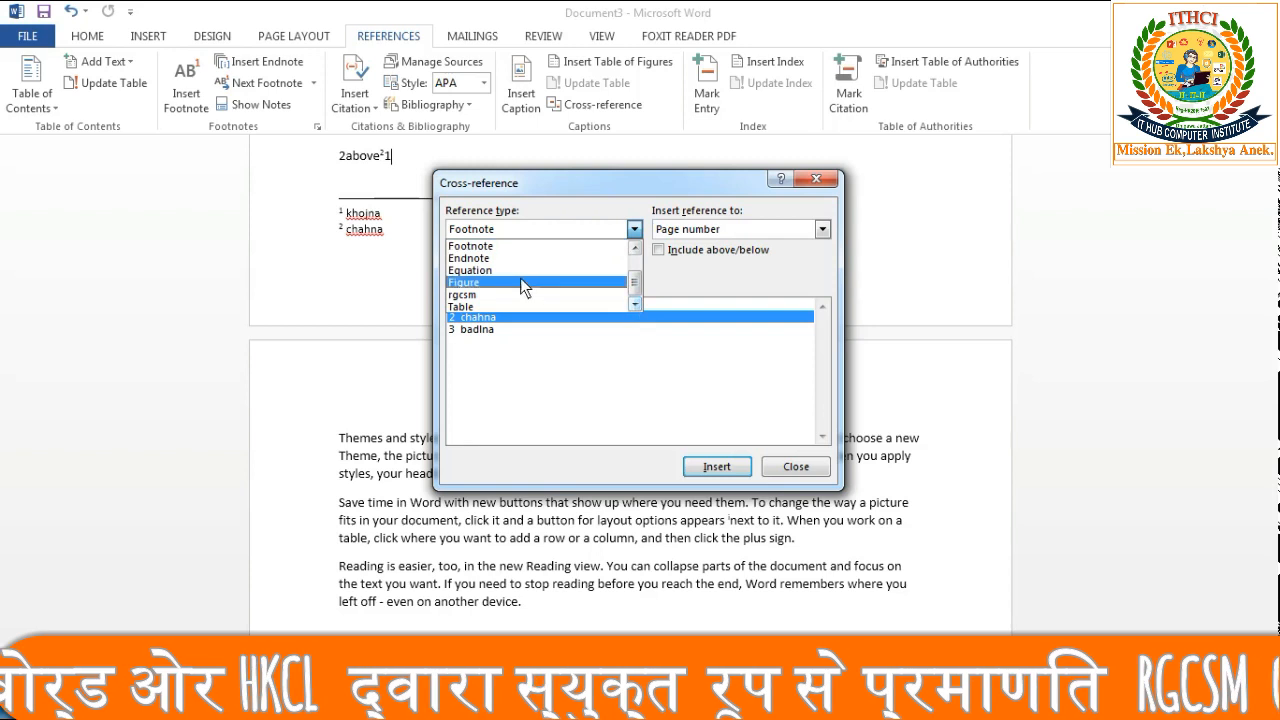
left_click(486, 294)
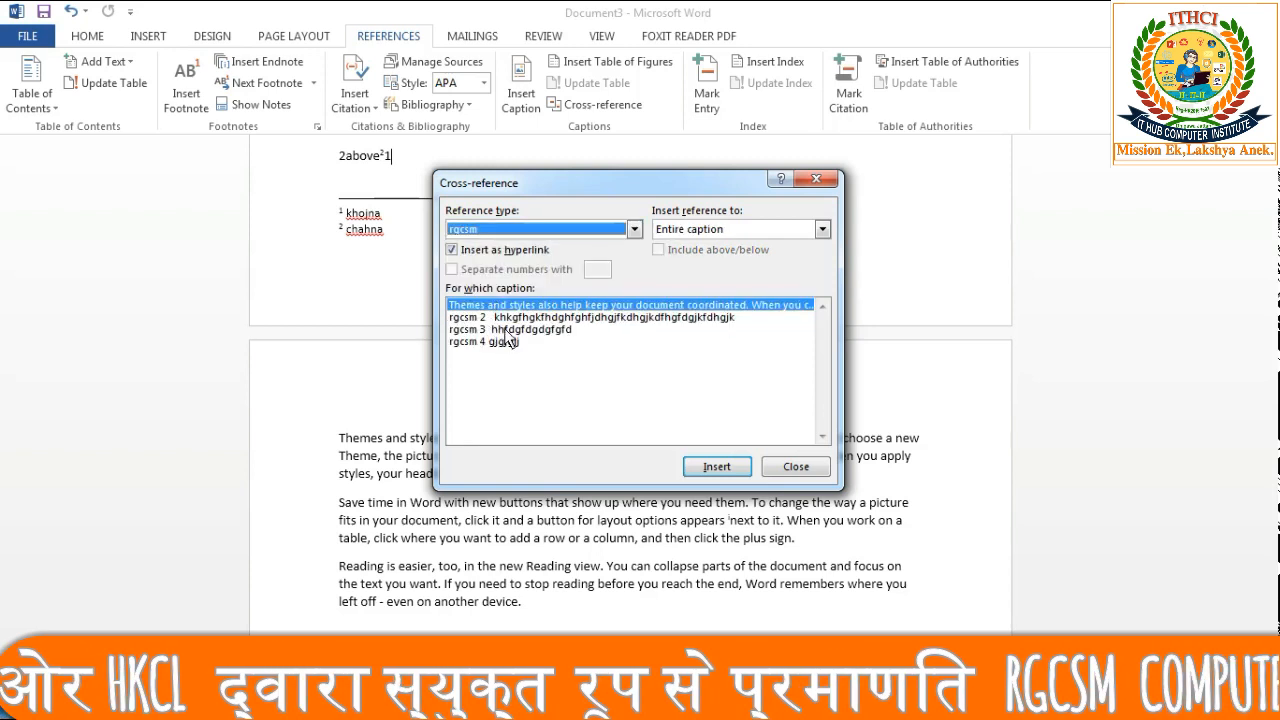
left_click(510, 330)
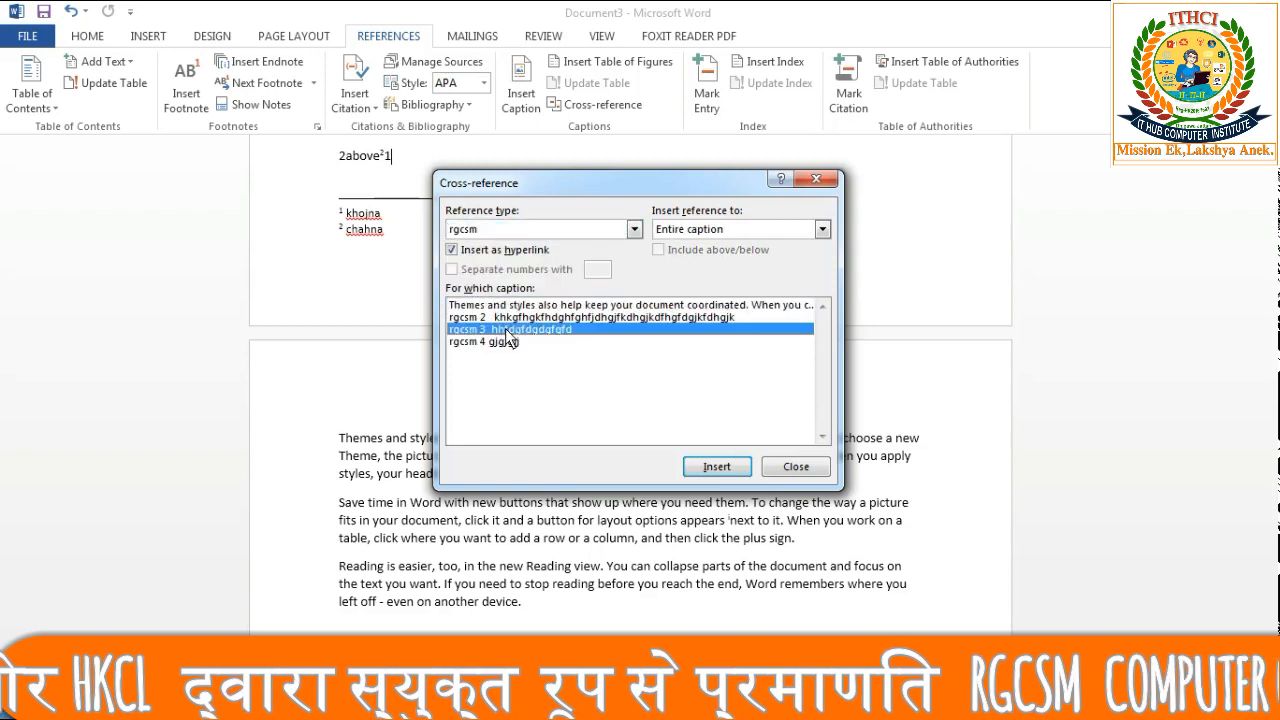
left_click(704, 466)
left_click(704, 466)
left_click(704, 466)
left_click(704, 466)
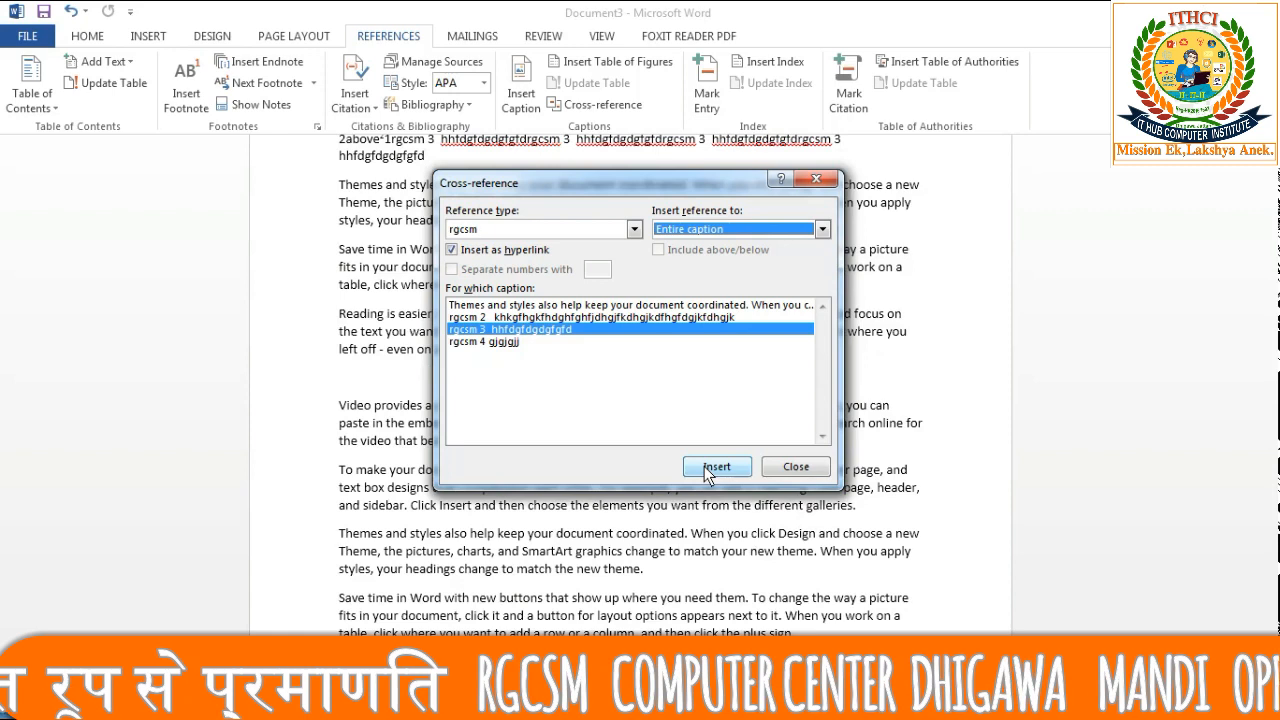
left_click(816, 181)
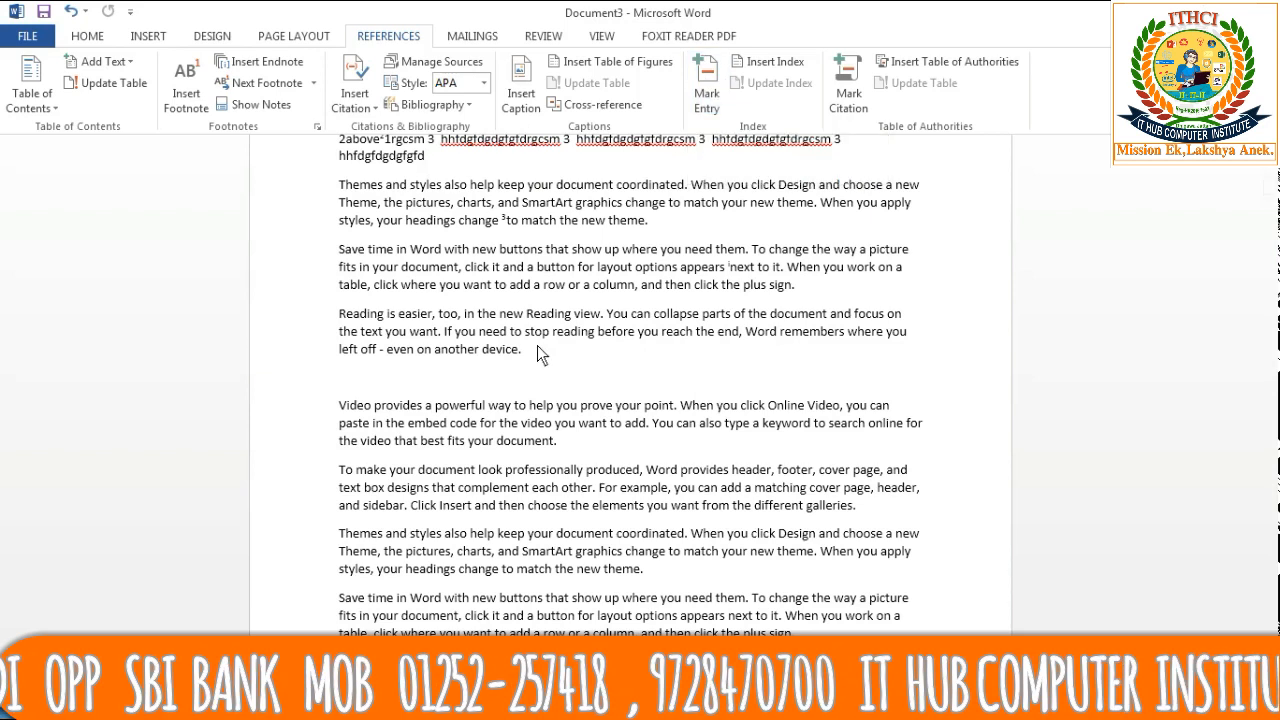
Mark all occurrences of the word "where" as index entries with the subentry "kha"
double_click(639, 251)
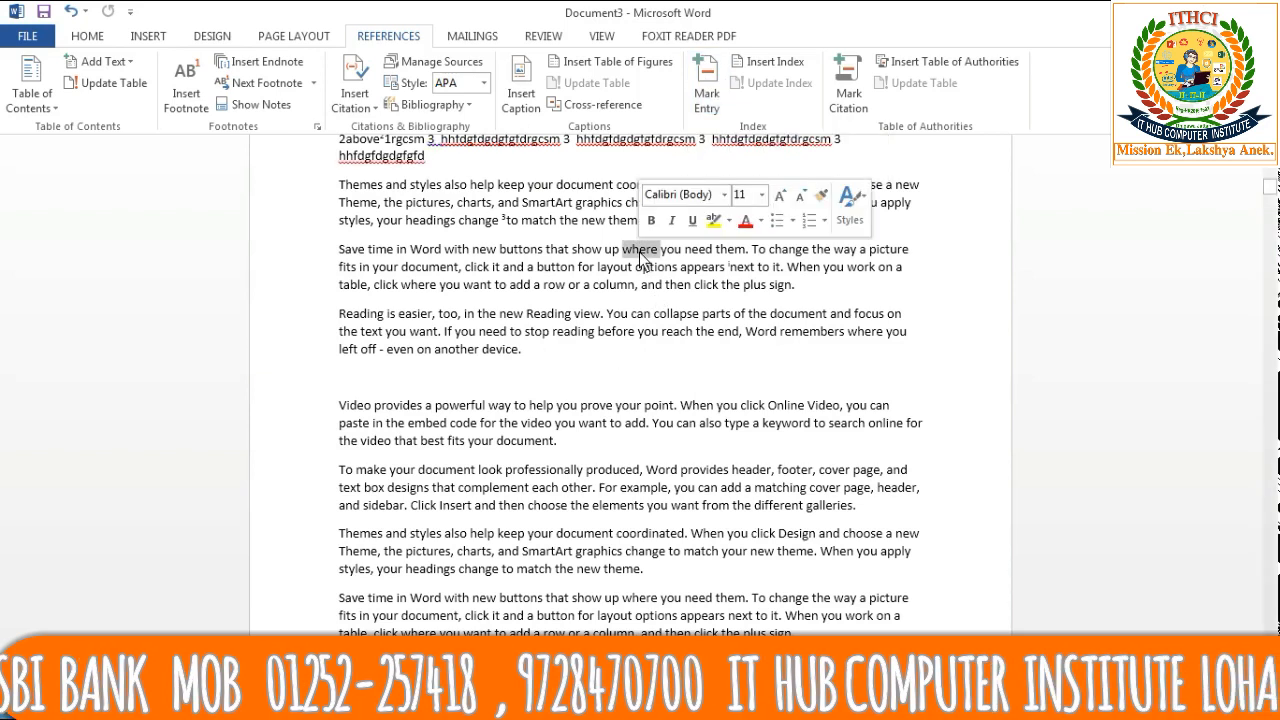
left_click(706, 100)
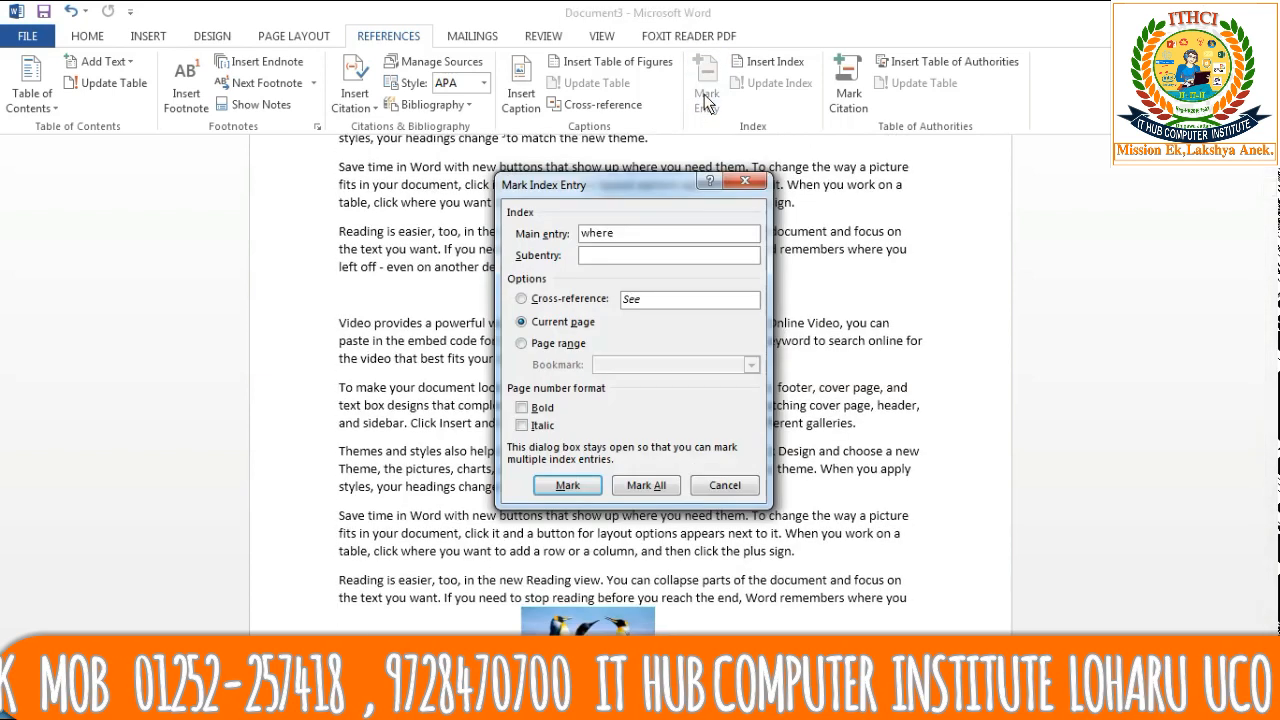
left_click(606, 256)
type("kha")
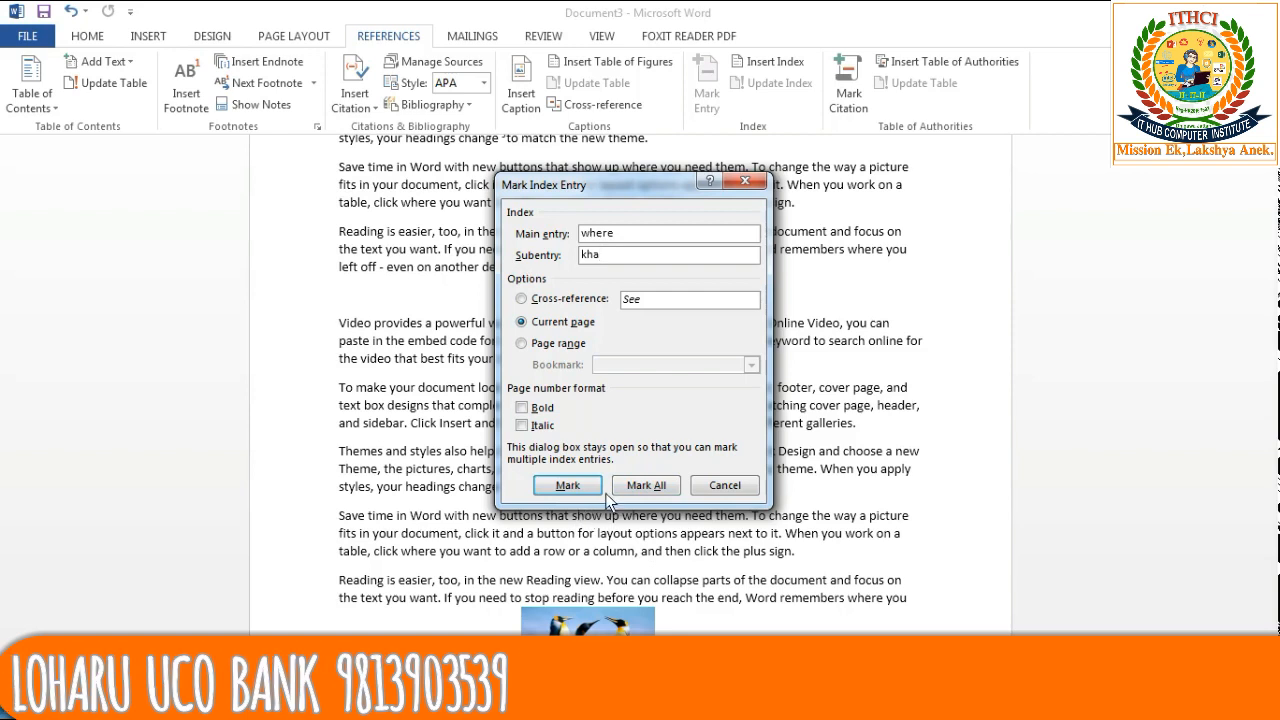
left_click(646, 485)
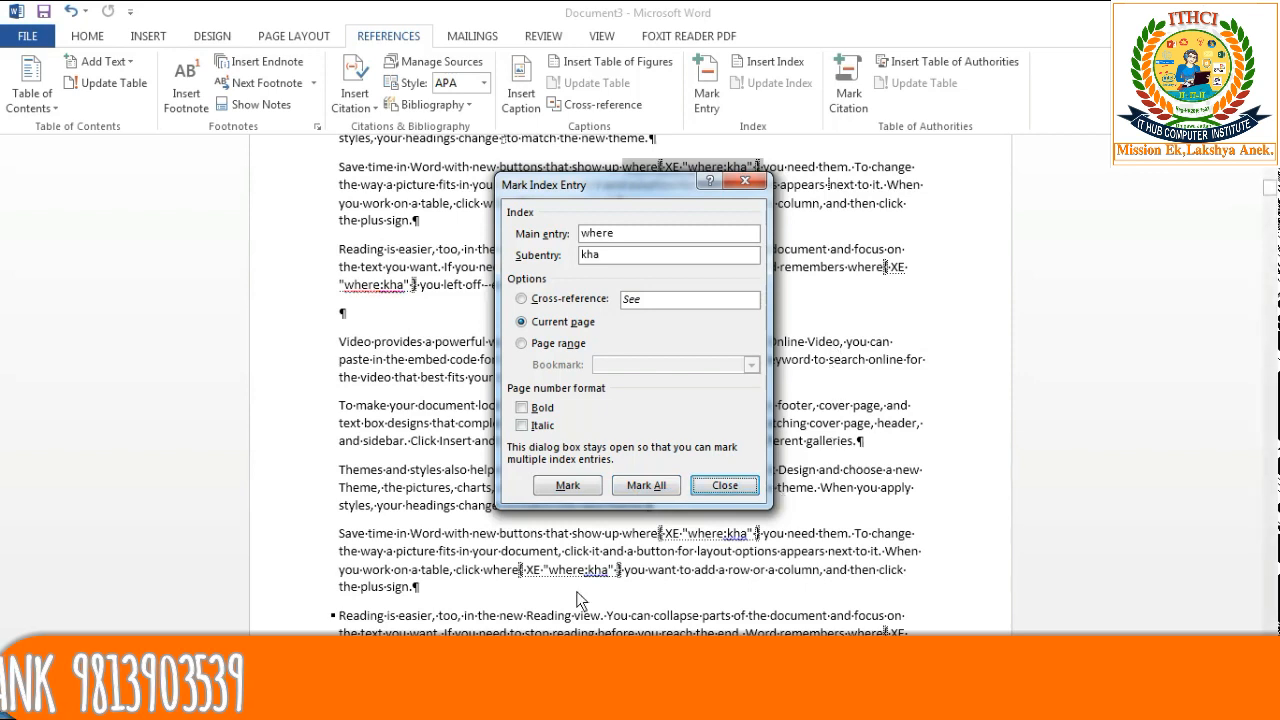
Mark only the word "page" in "cover page" on page 3 as an index entry without a subentry, and hide the formatting marks
left_click(867, 416)
double_click(867, 416)
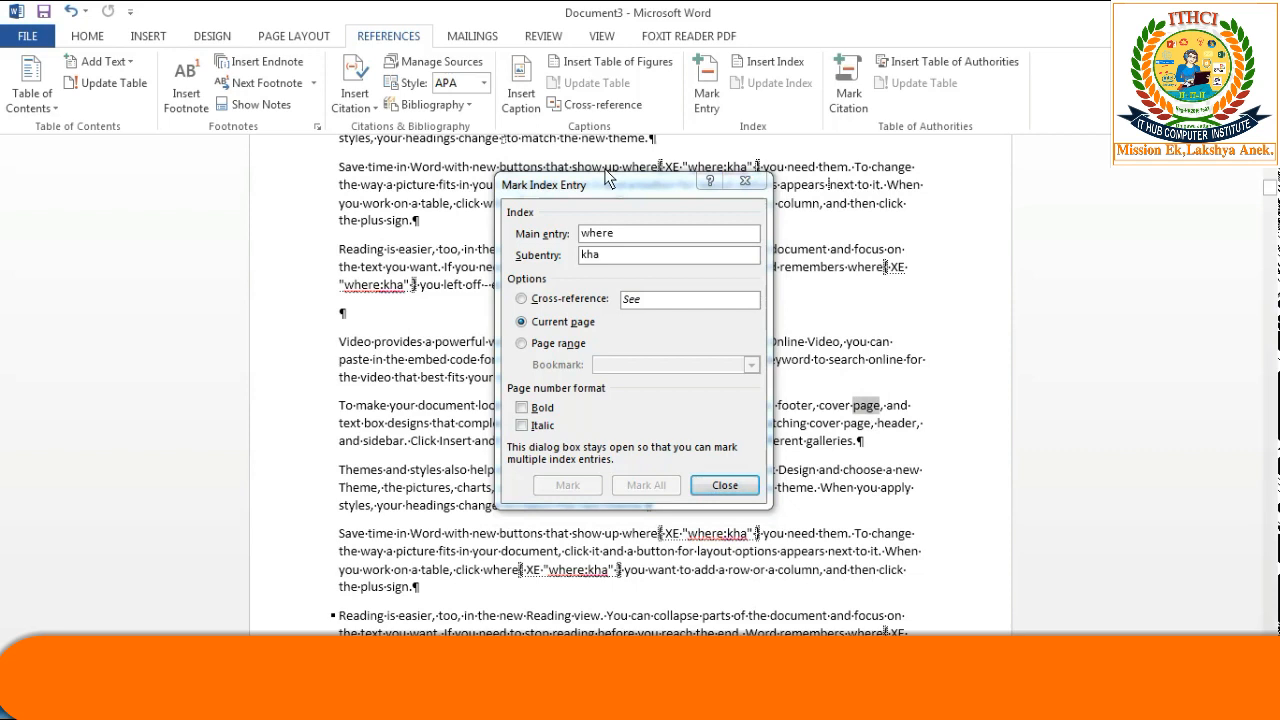
left_click(607, 188)
left_click(588, 255)
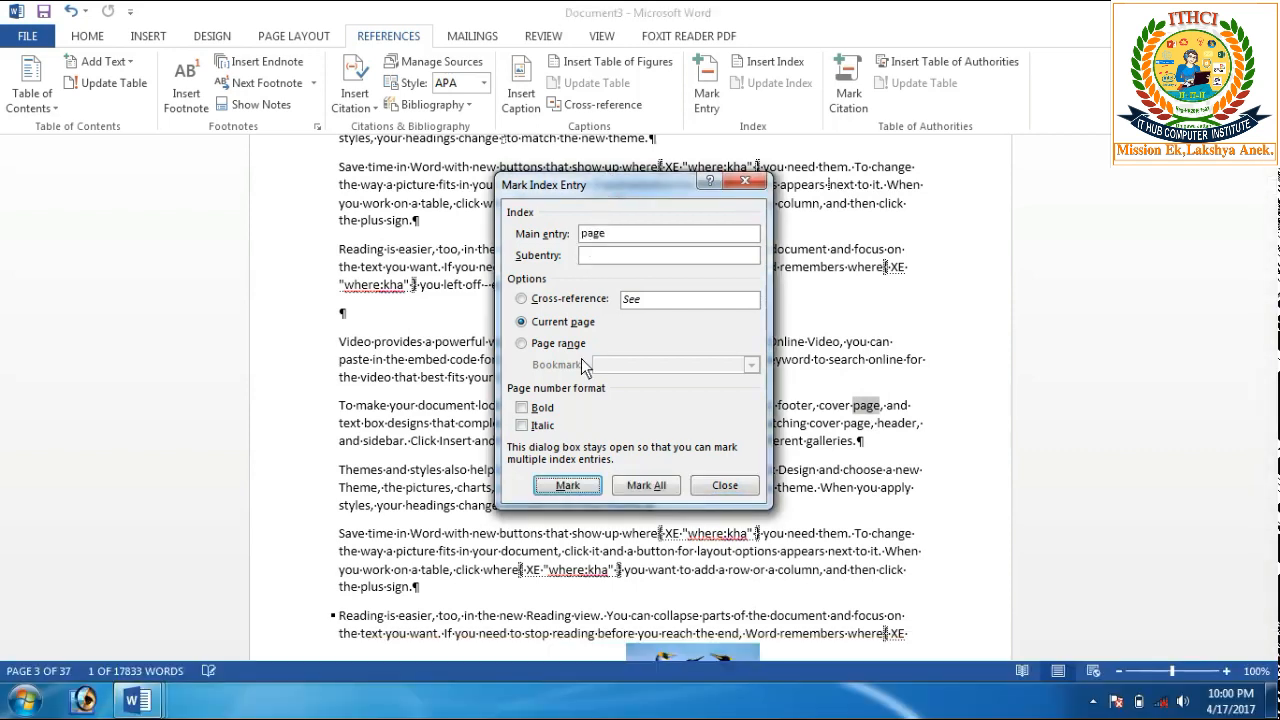
left_click(567, 486)
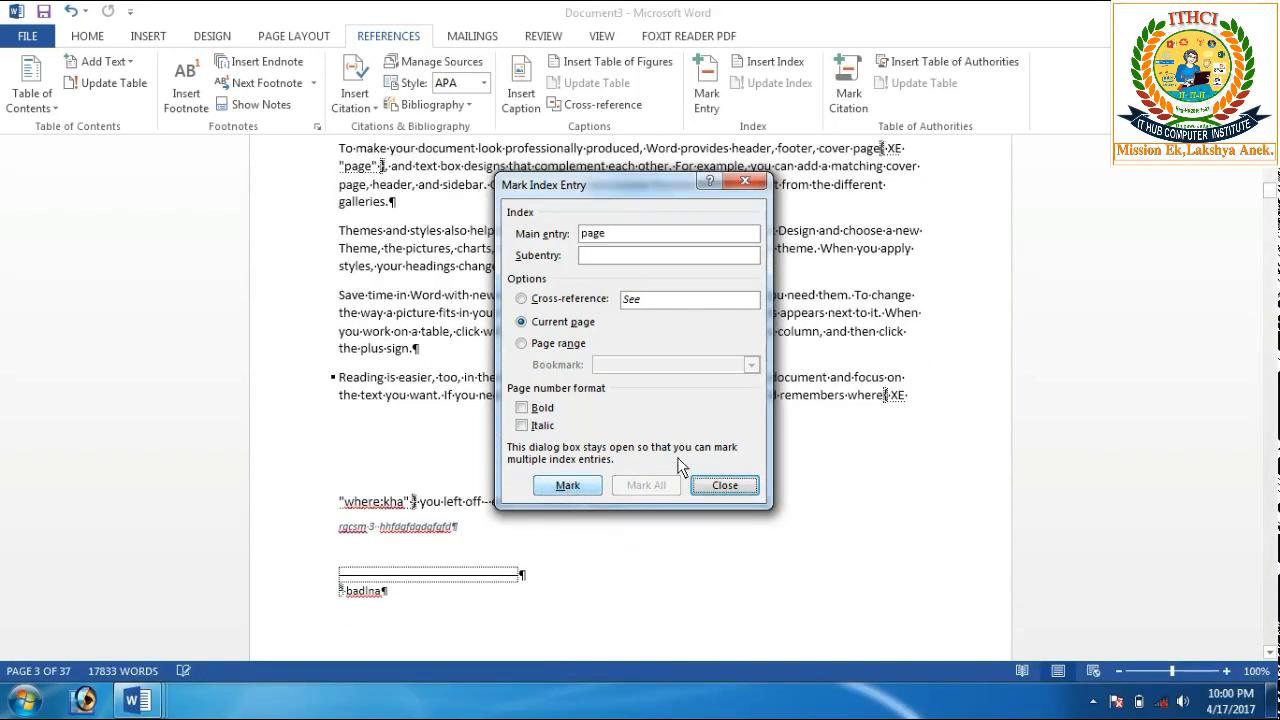
left_click(748, 184)
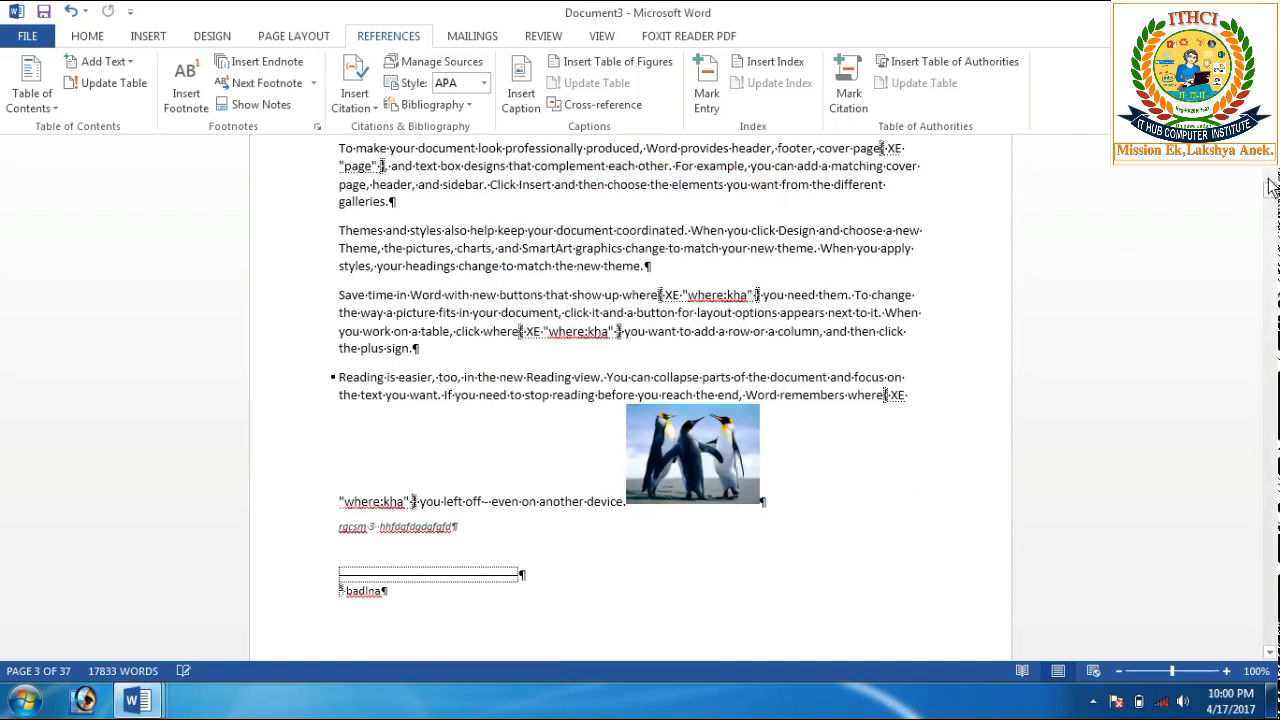
left_click(99, 36)
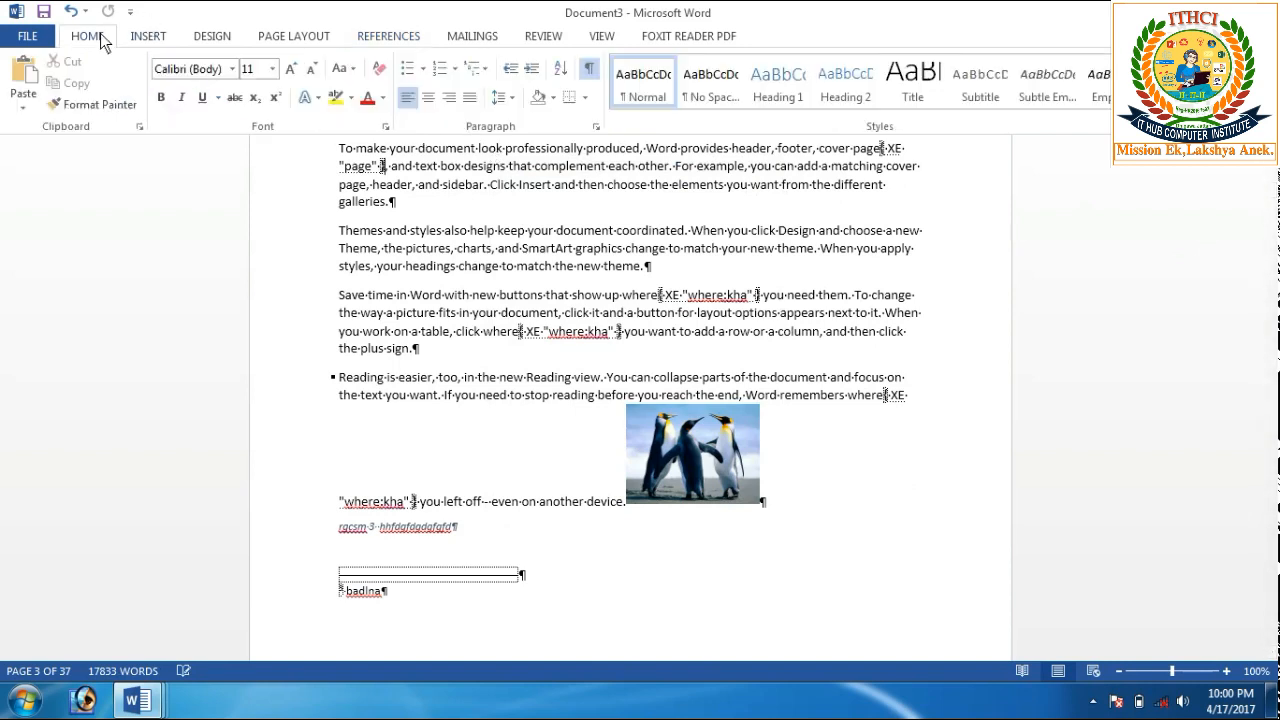
left_click(592, 74)
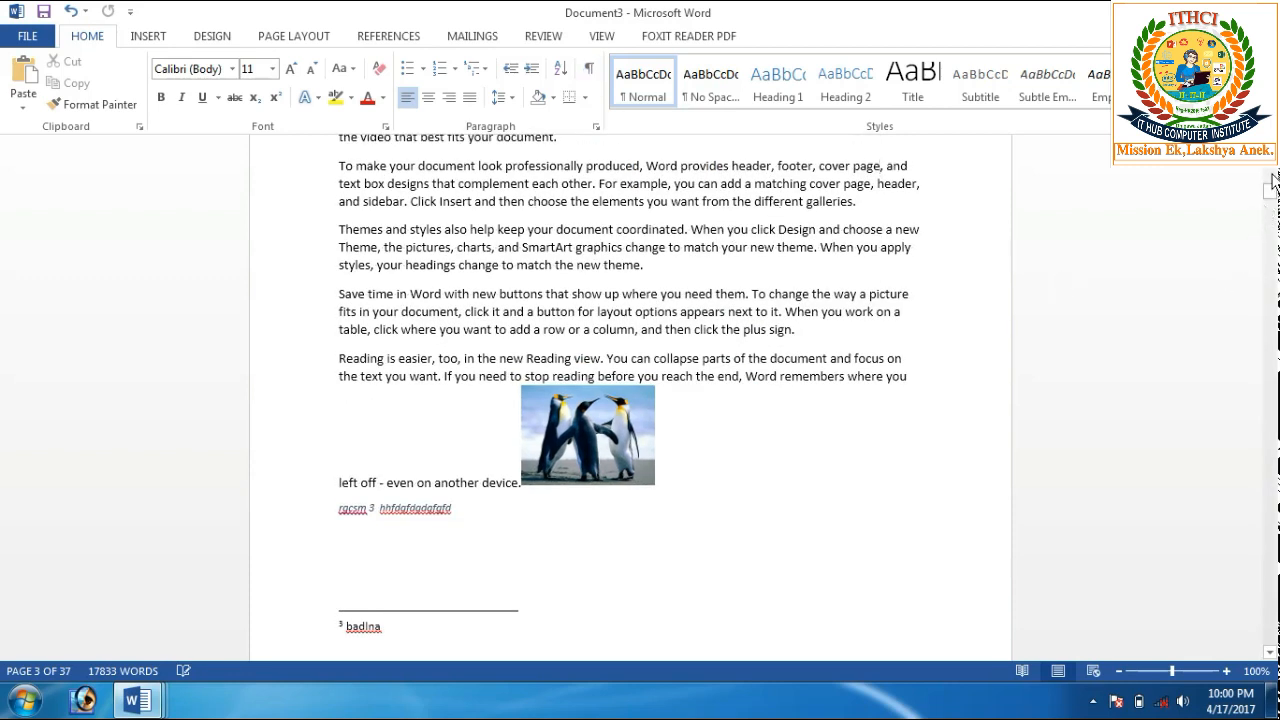
Insert a one-column indented index below the table of figures on page 1
left_click_drag(1272, 193, 1270, 175)
scroll(1270, 175, "up", 10)
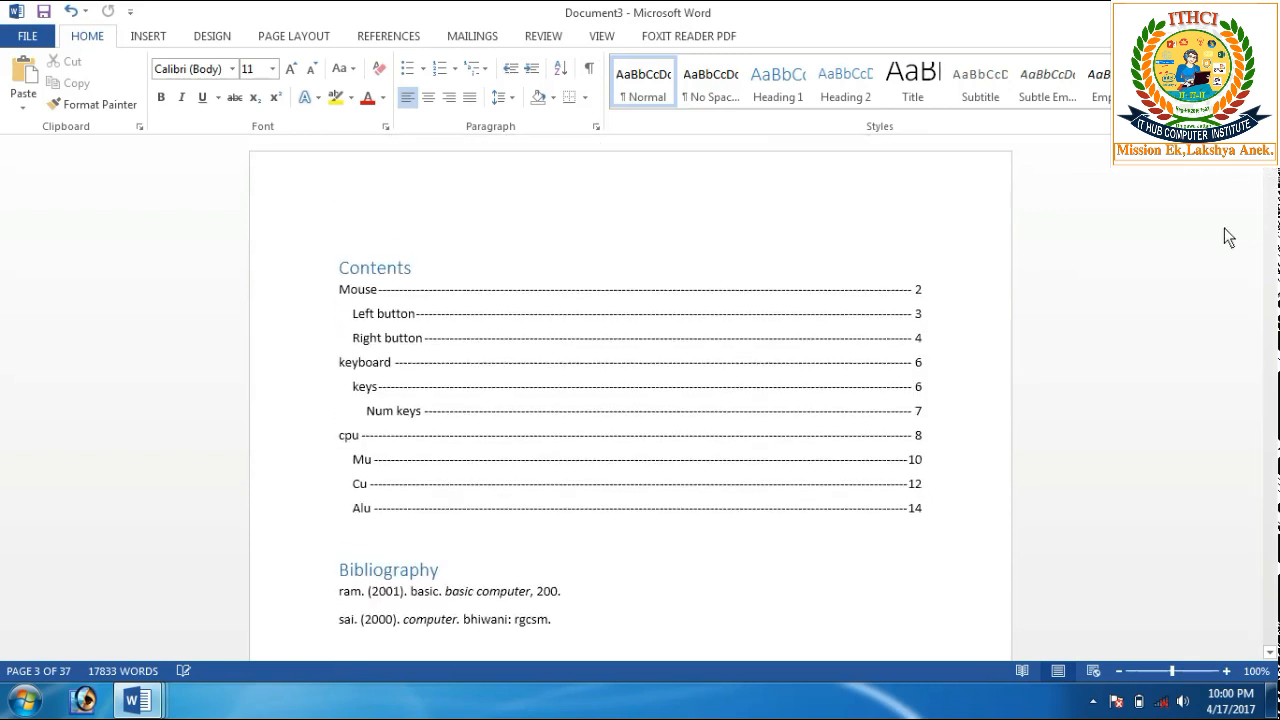
left_click(1270, 652)
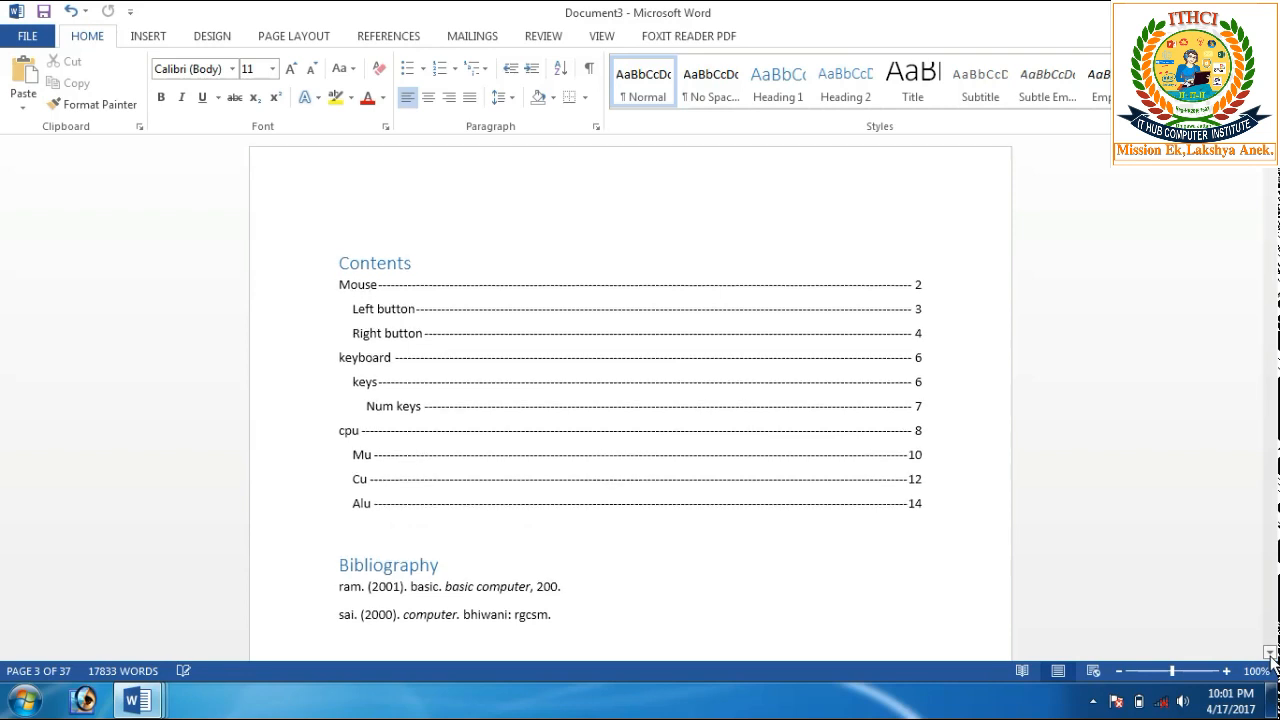
left_click_drag(1271, 656, 1271, 656)
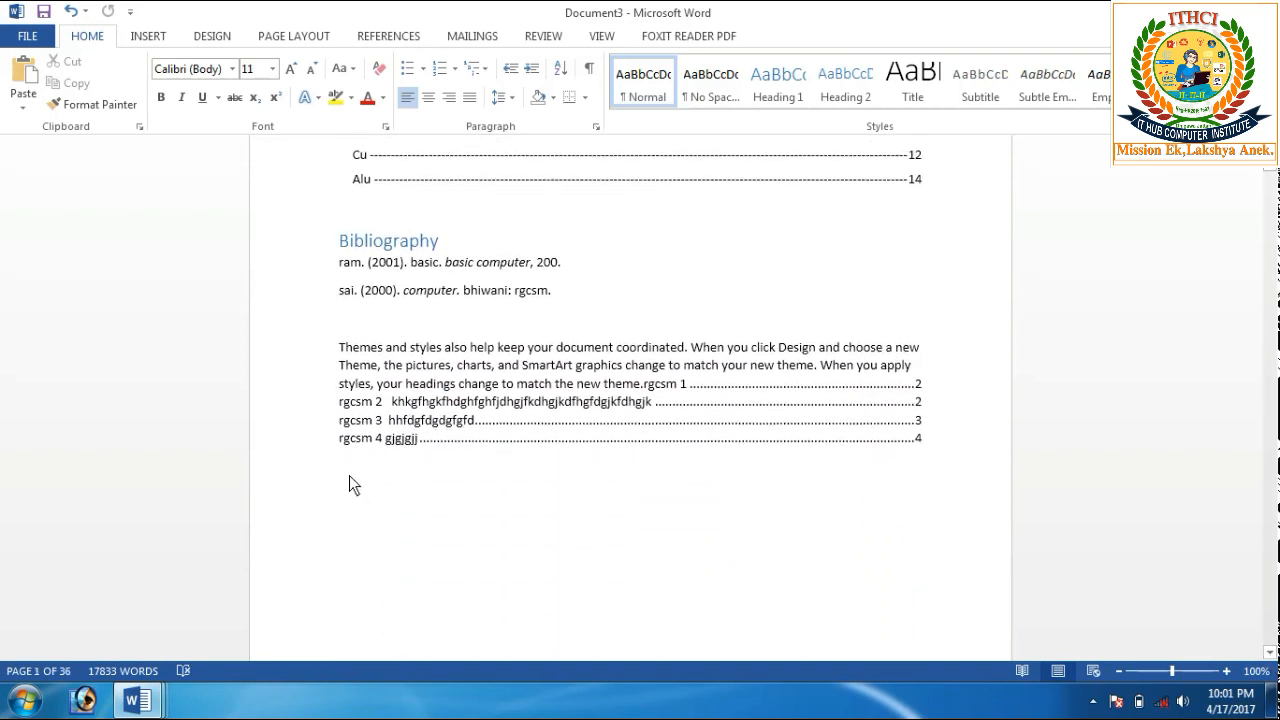
left_click(407, 39)
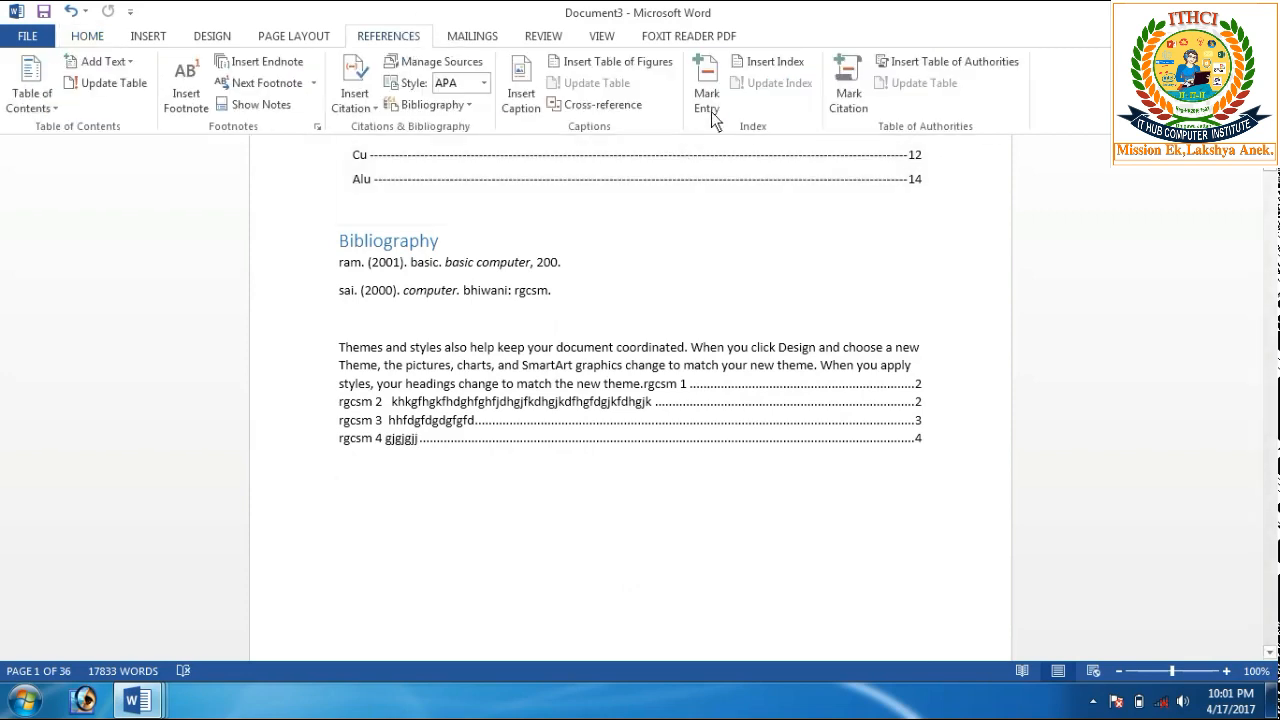
left_click(776, 64)
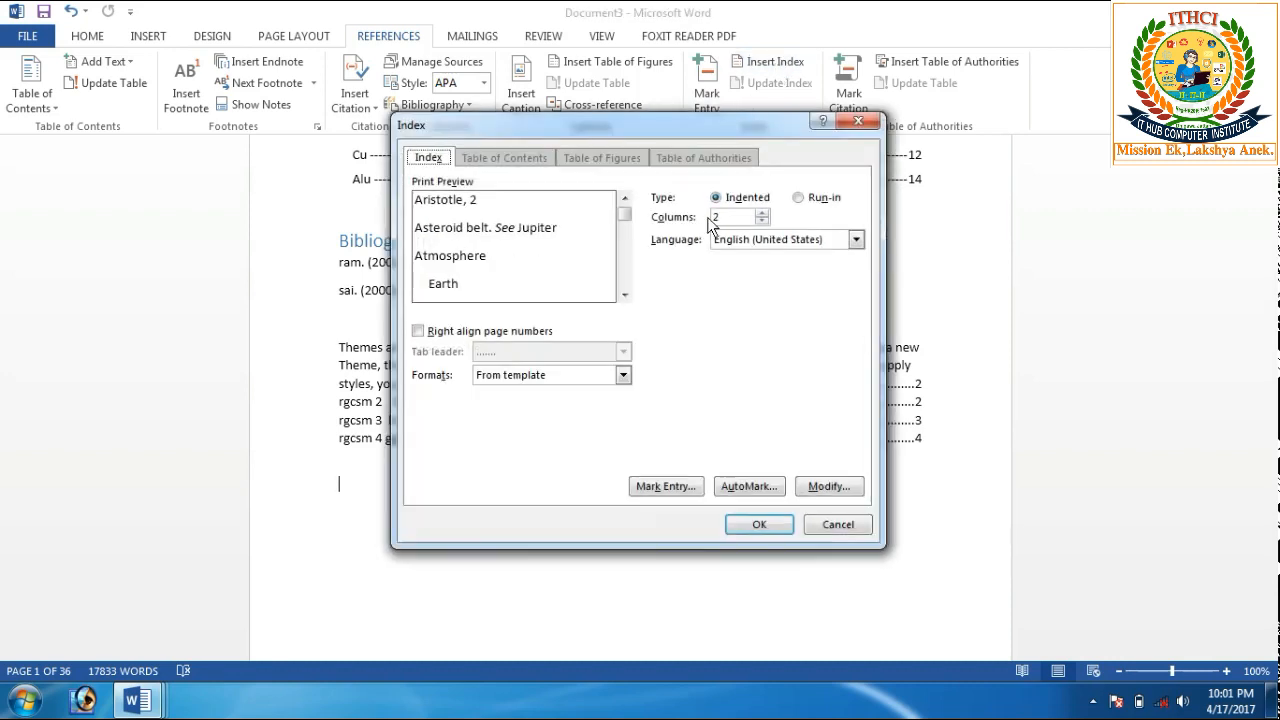
left_click(762, 221)
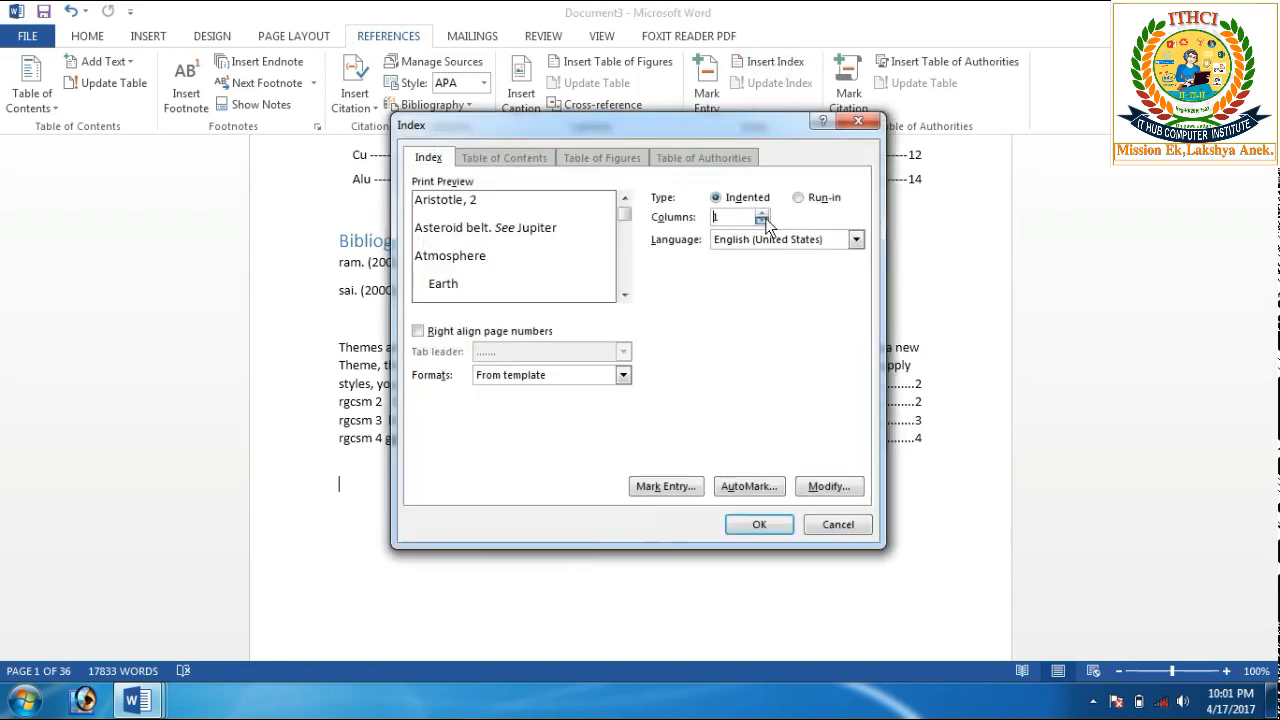
left_click(752, 524)
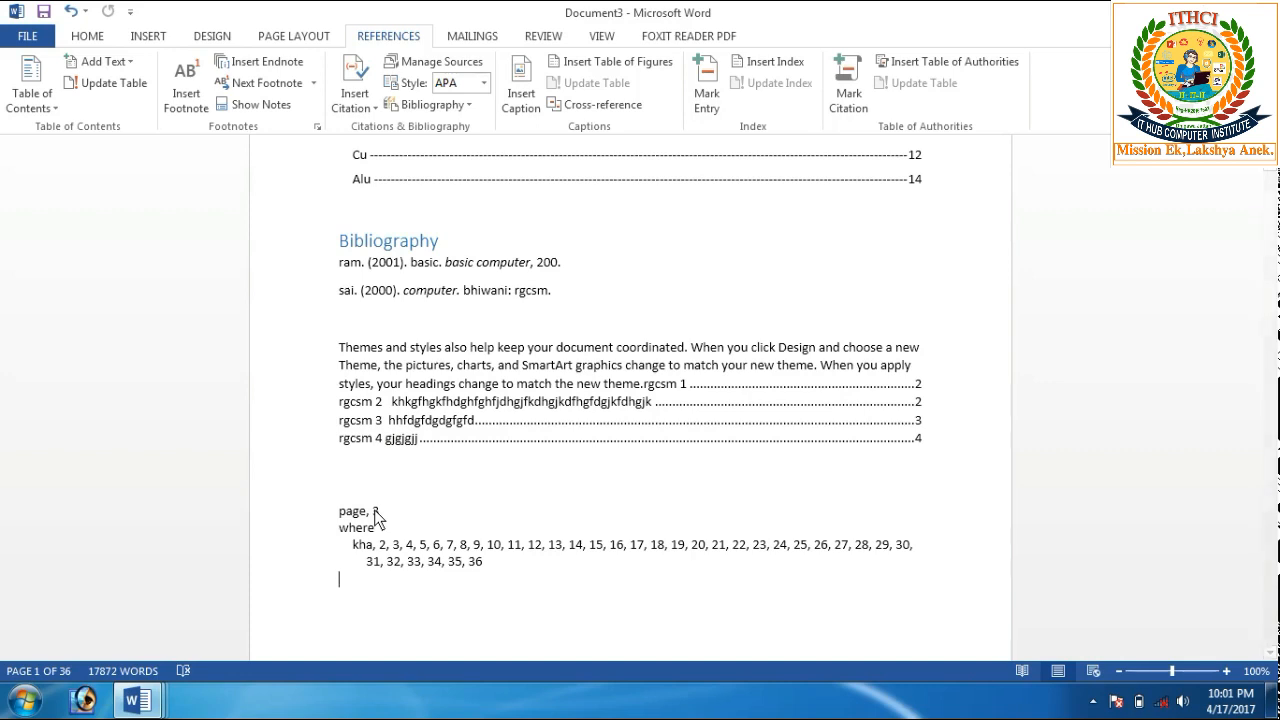
left_click(536, 549)
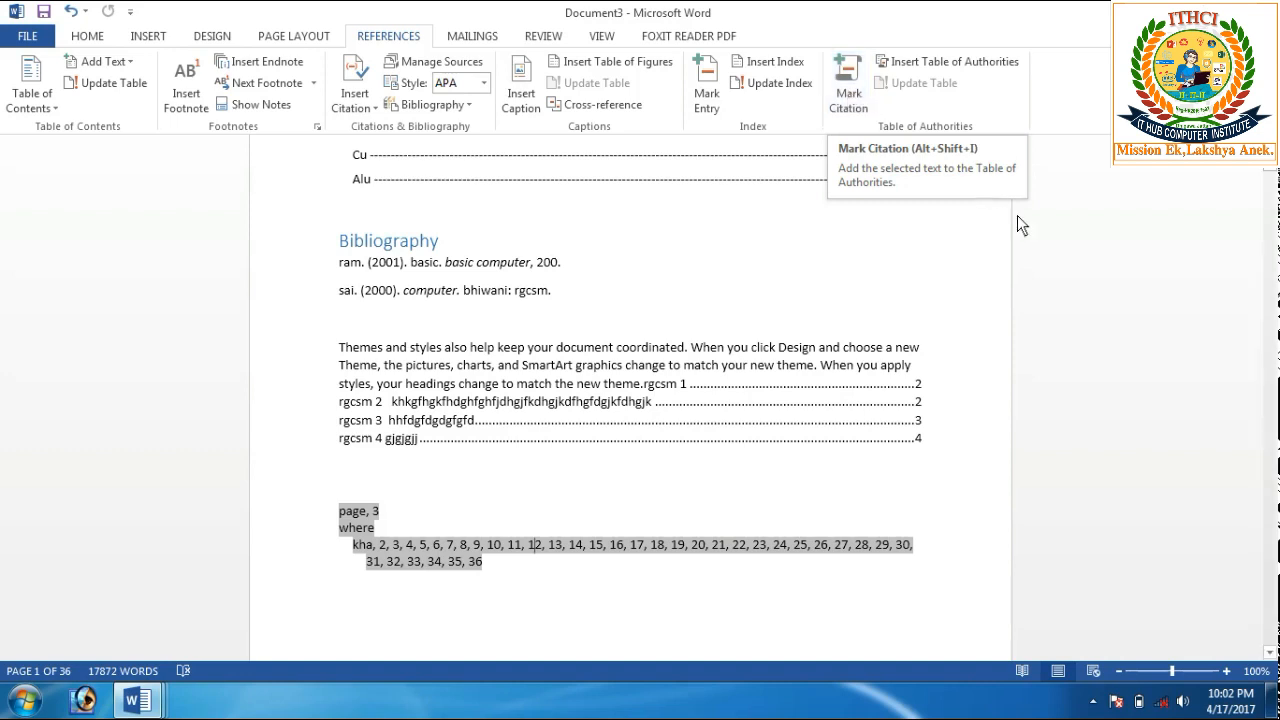
Mark the complete author-date citation in the Mouse heading on page 2 as a Cases entry for the table of authorities
left_click_drag(1272, 175, 1272, 176)
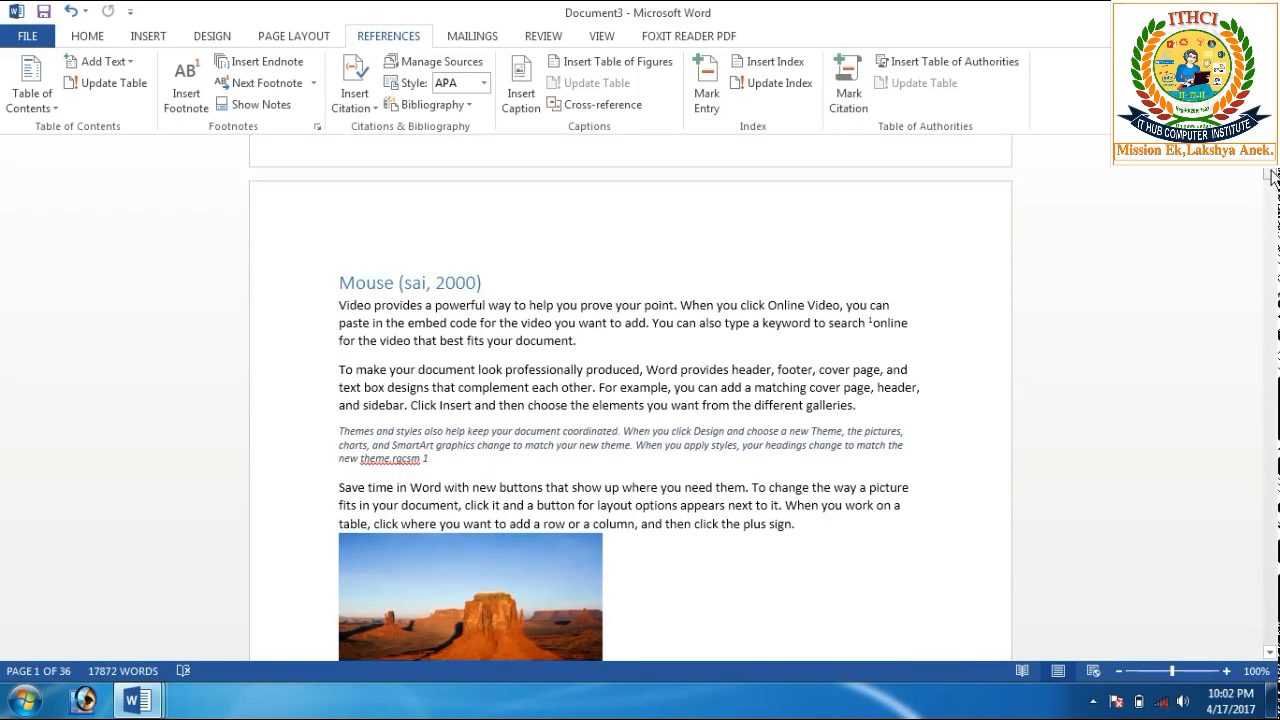
left_click(477, 288)
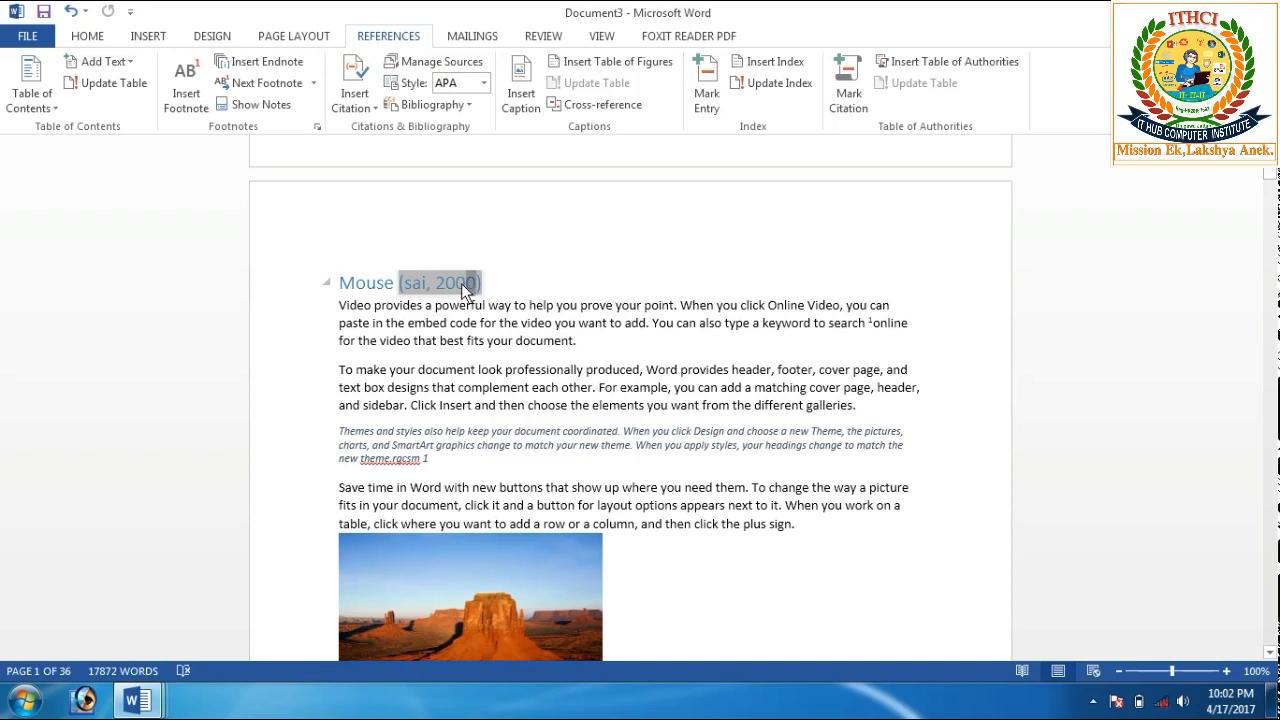
left_click(462, 287)
left_click(401, 284)
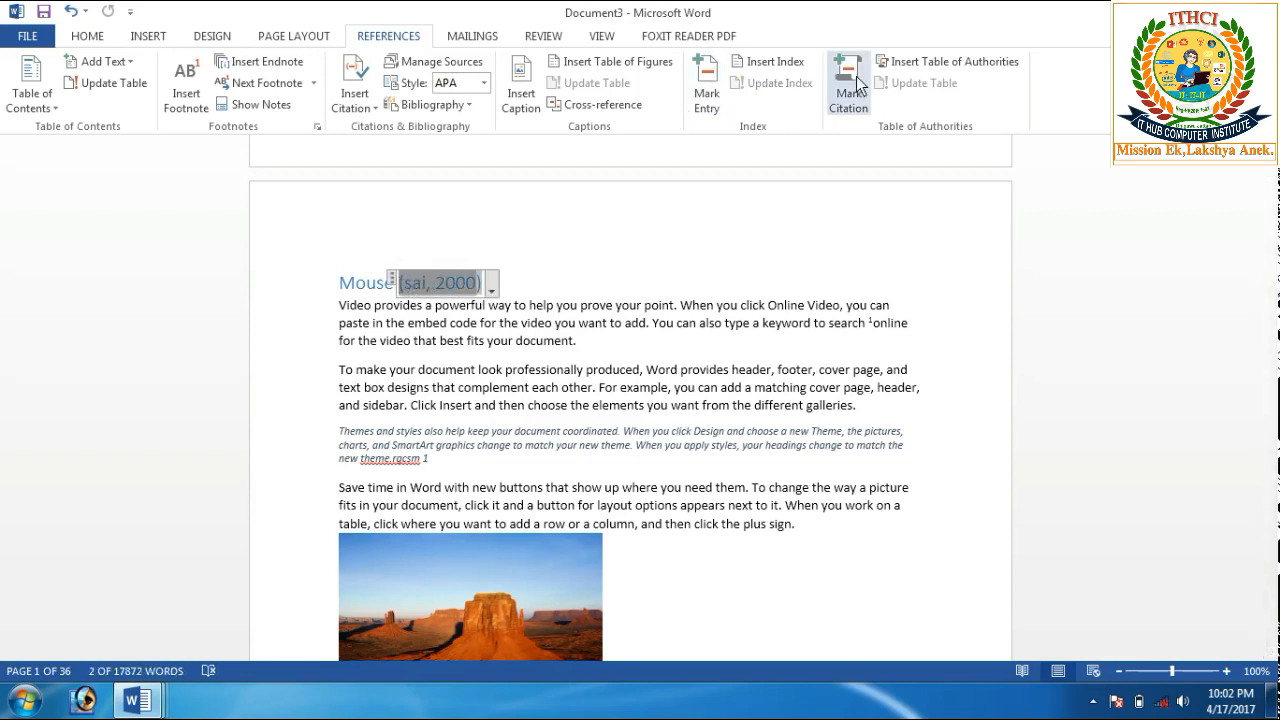
left_click(848, 95)
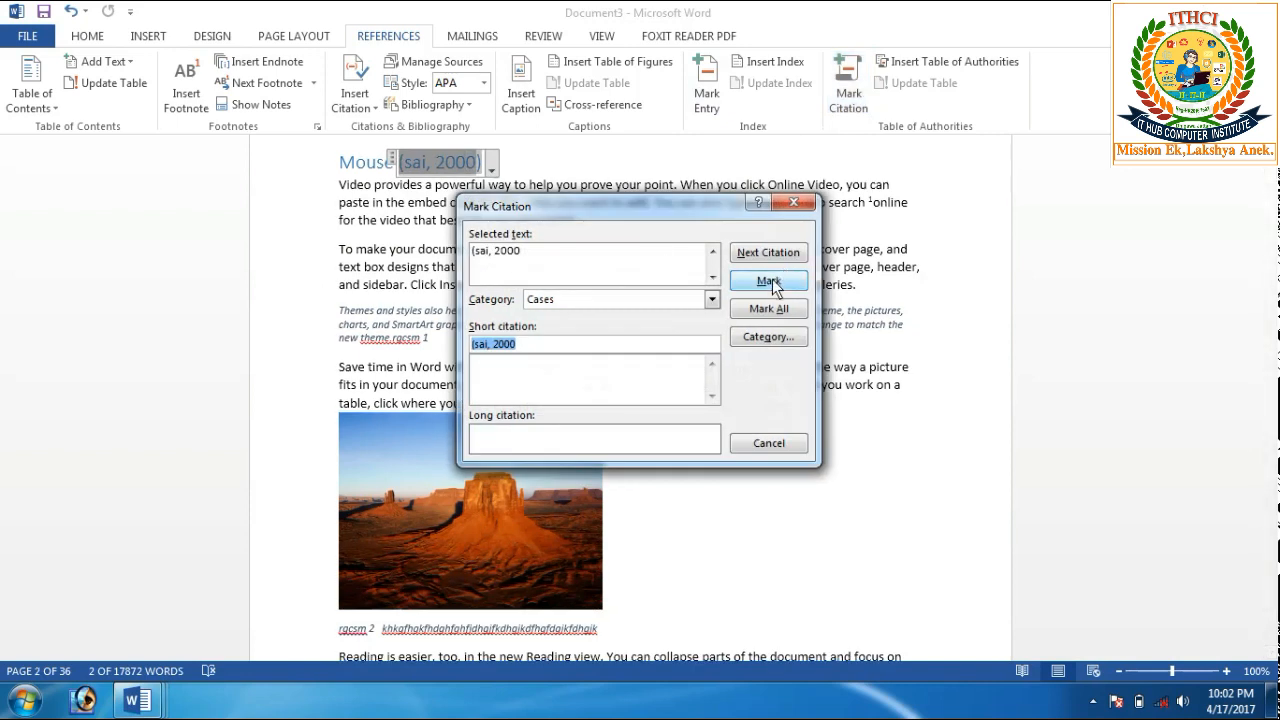
left_click(768, 282)
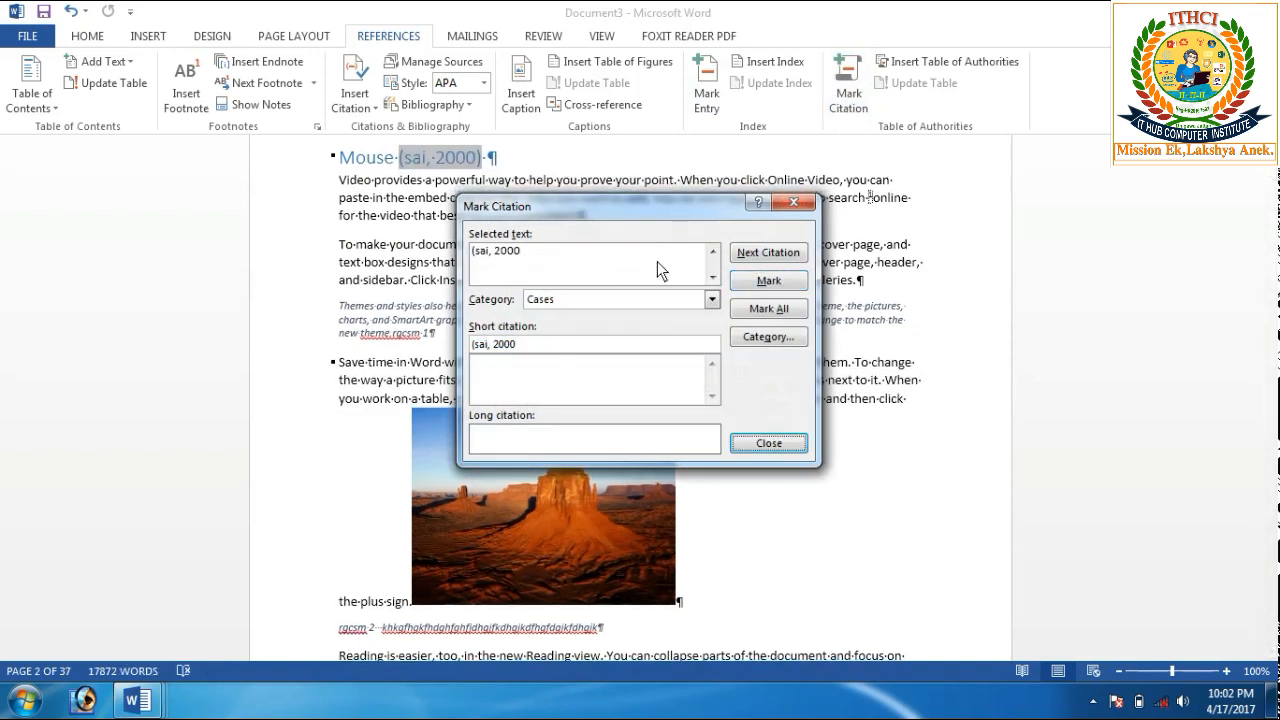
left_click(483, 175)
left_click_drag(483, 160, 400, 160)
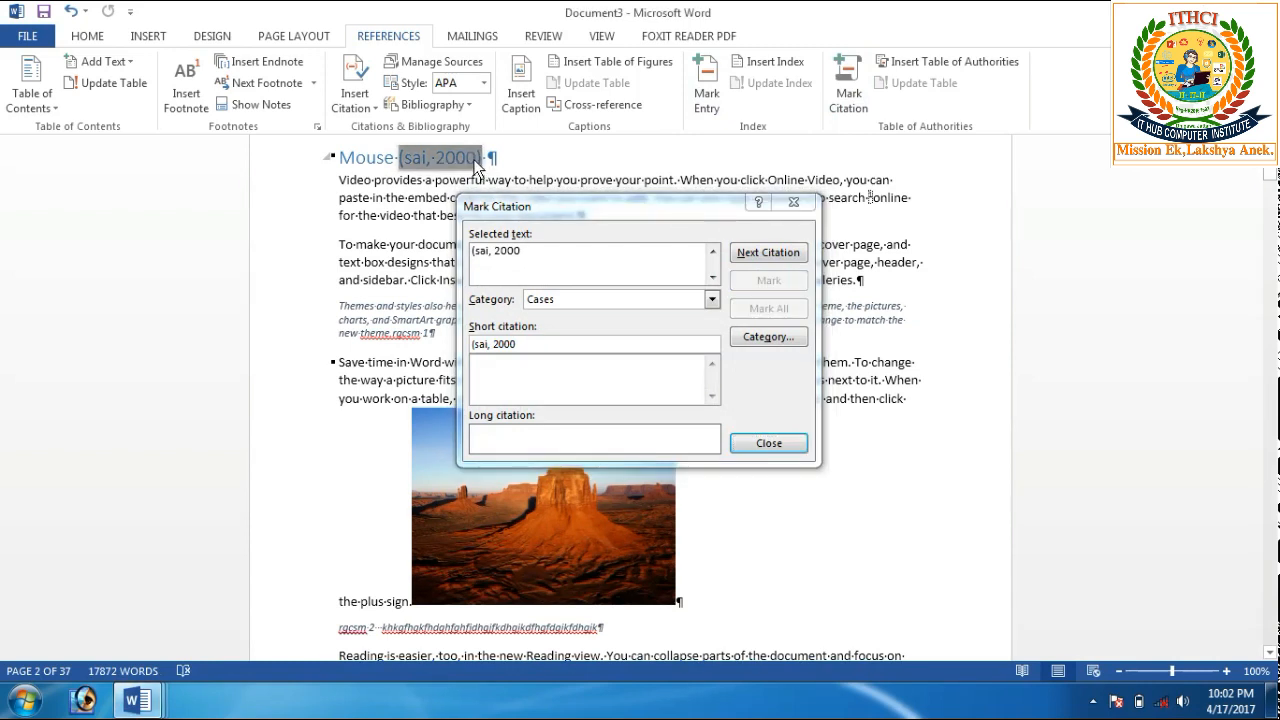
left_click(634, 210)
left_click(750, 288)
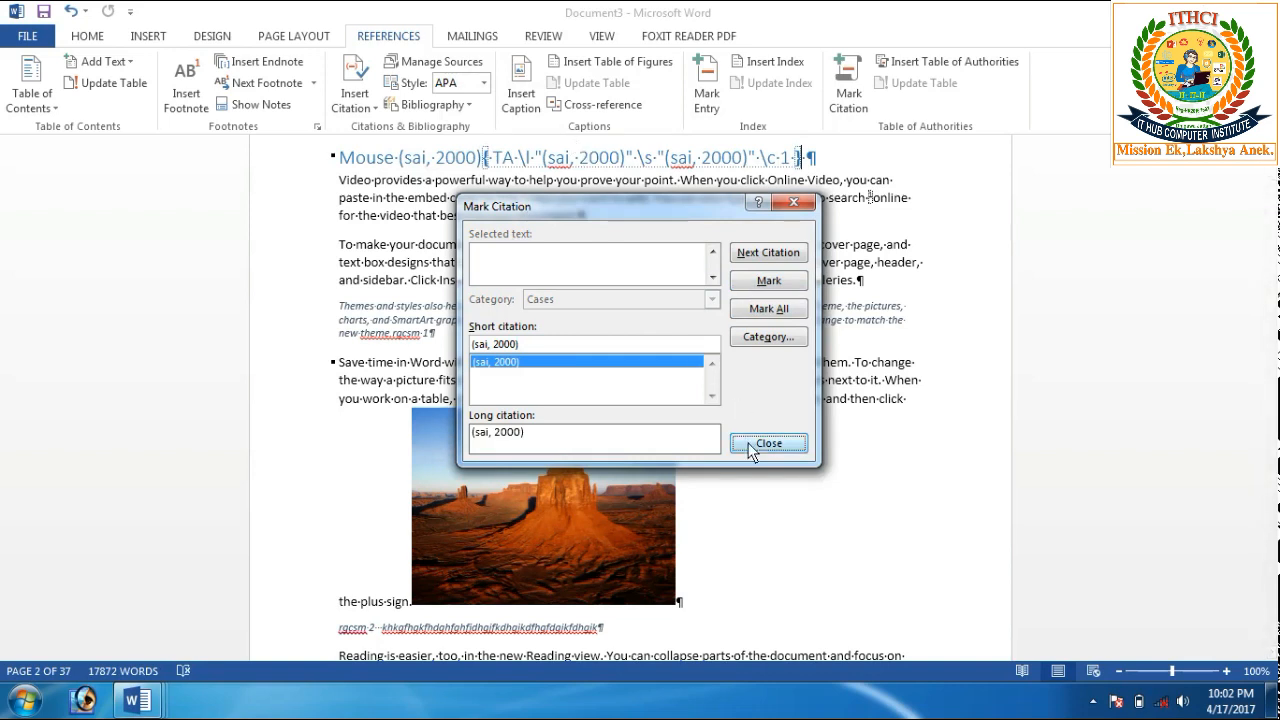
left_click(824, 477)
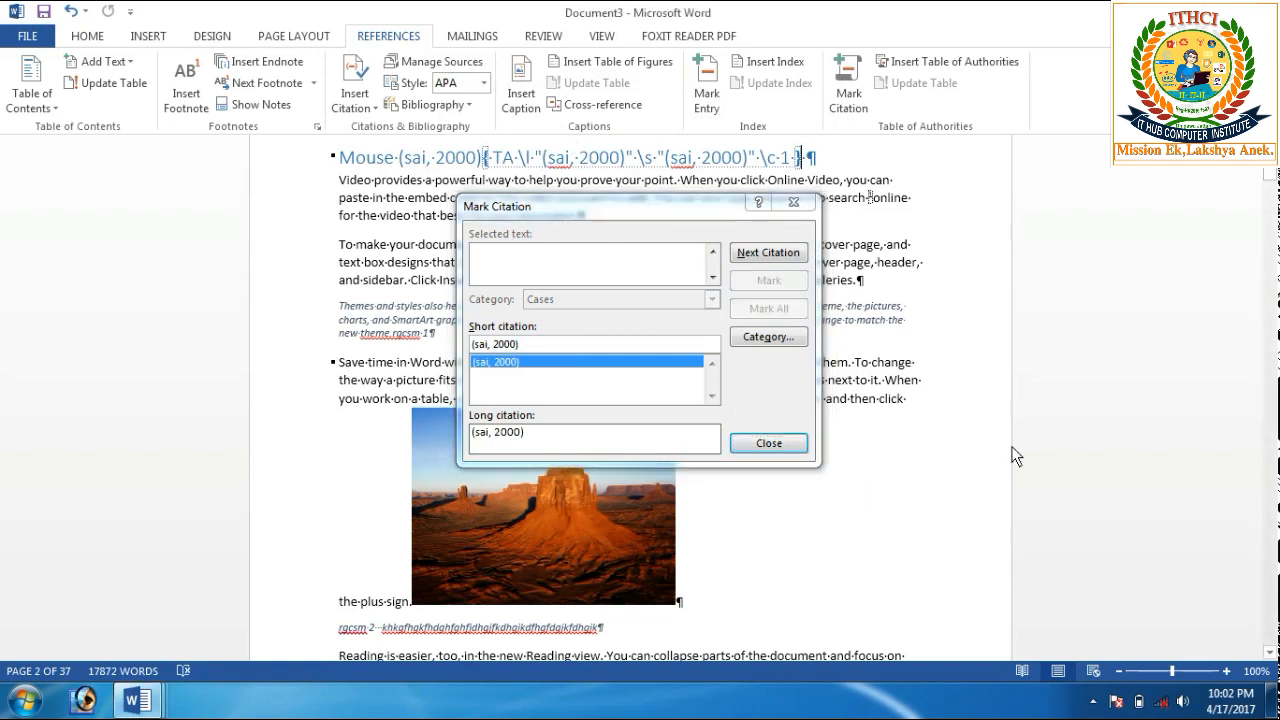
Mark the complete author-date citation in the Right button heading on page 5 as a Cases entry, and hide the formatting marks
mouse_move(1270, 181)
left_mouse_down()
mouse_move(1270, 255)
mouse_move(1270, 172)
mouse_move(1269, 213)
left_mouse_up()
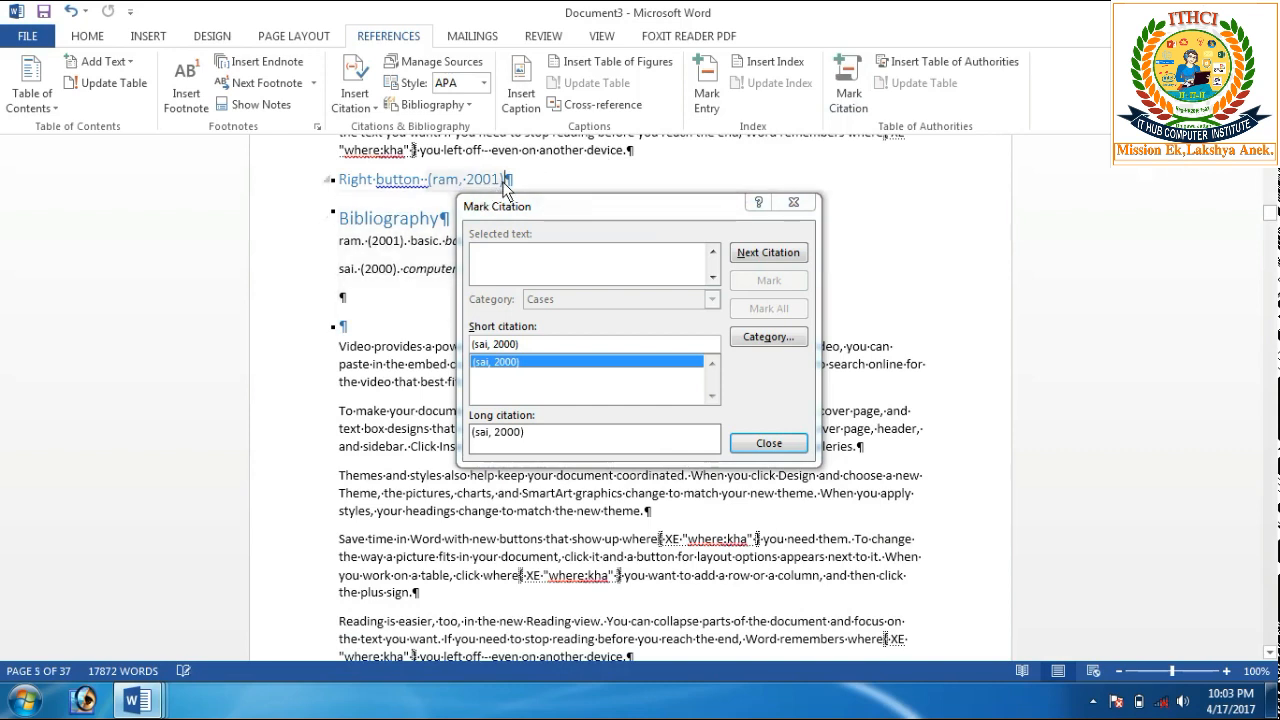
left_click(500, 188)
double_click(494, 182)
left_click(559, 206)
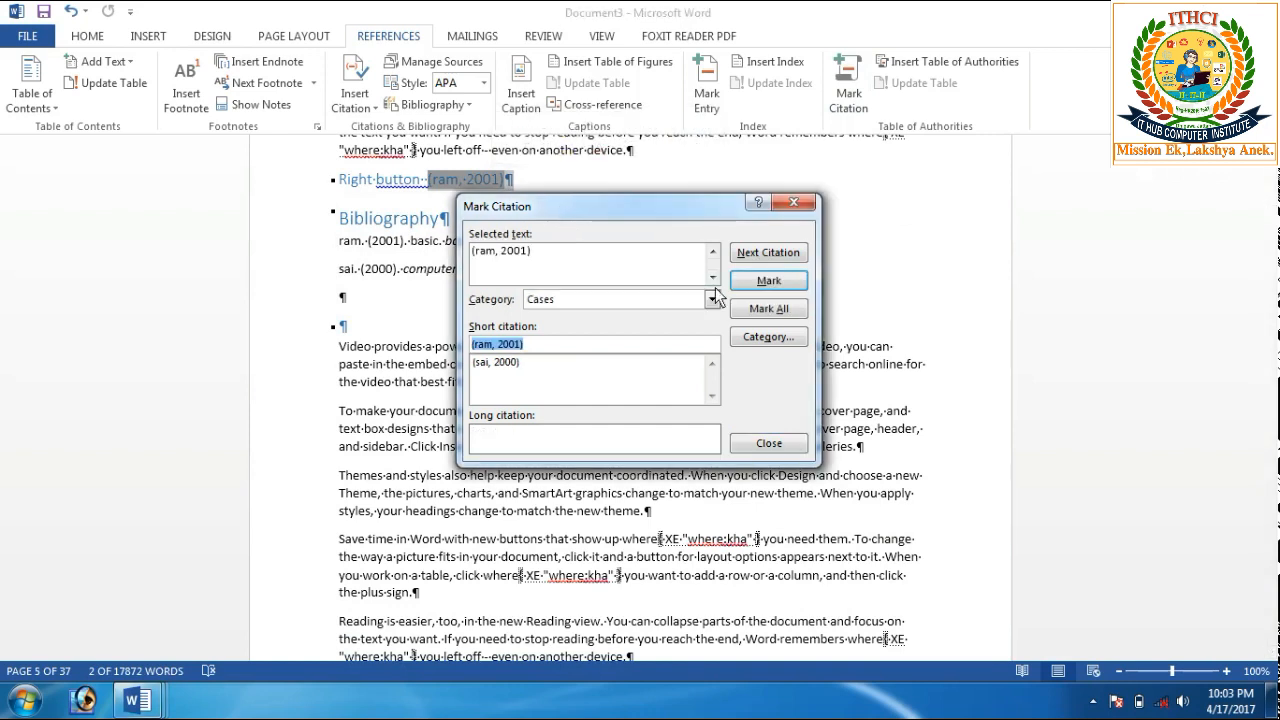
left_click(766, 281)
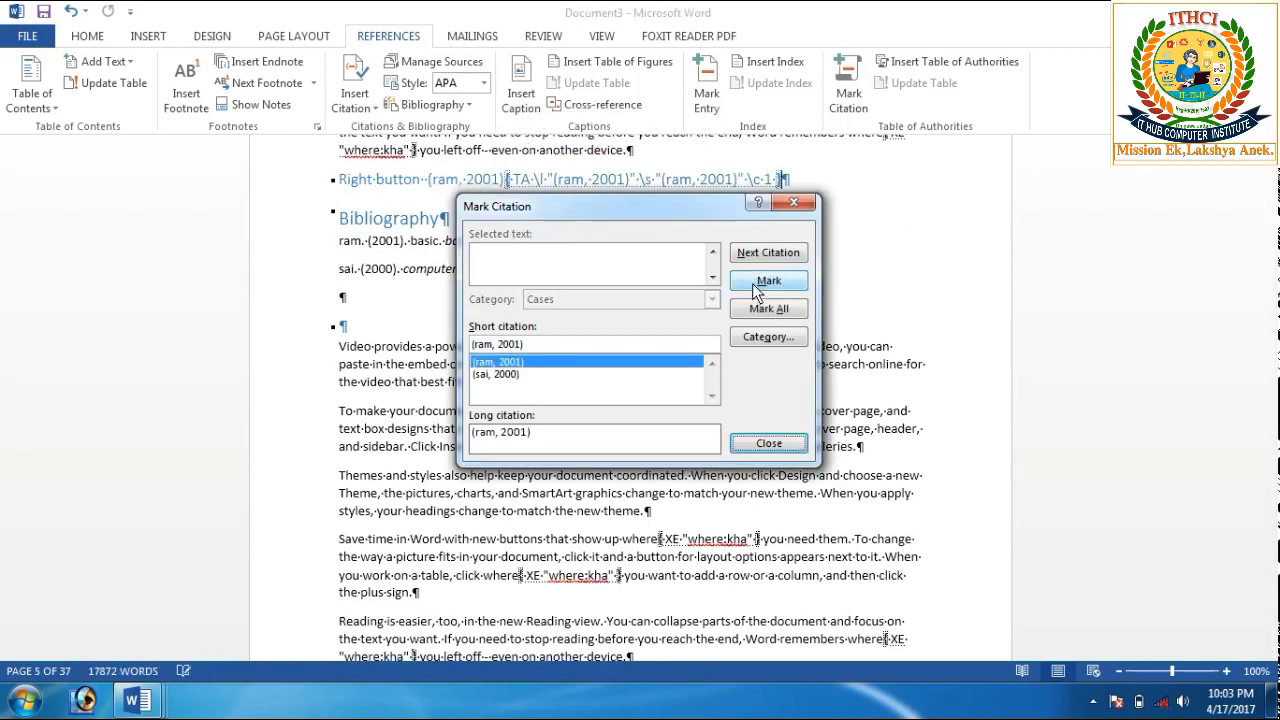
left_click(769, 443)
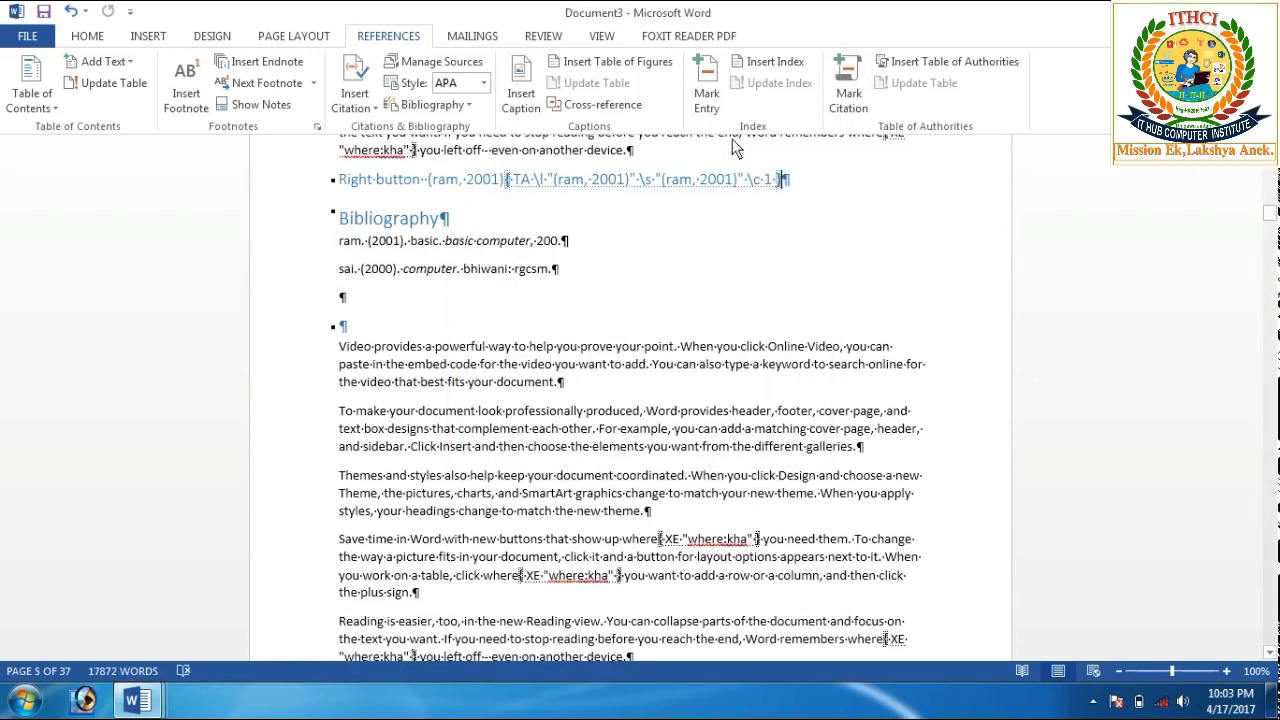
left_click(98, 36)
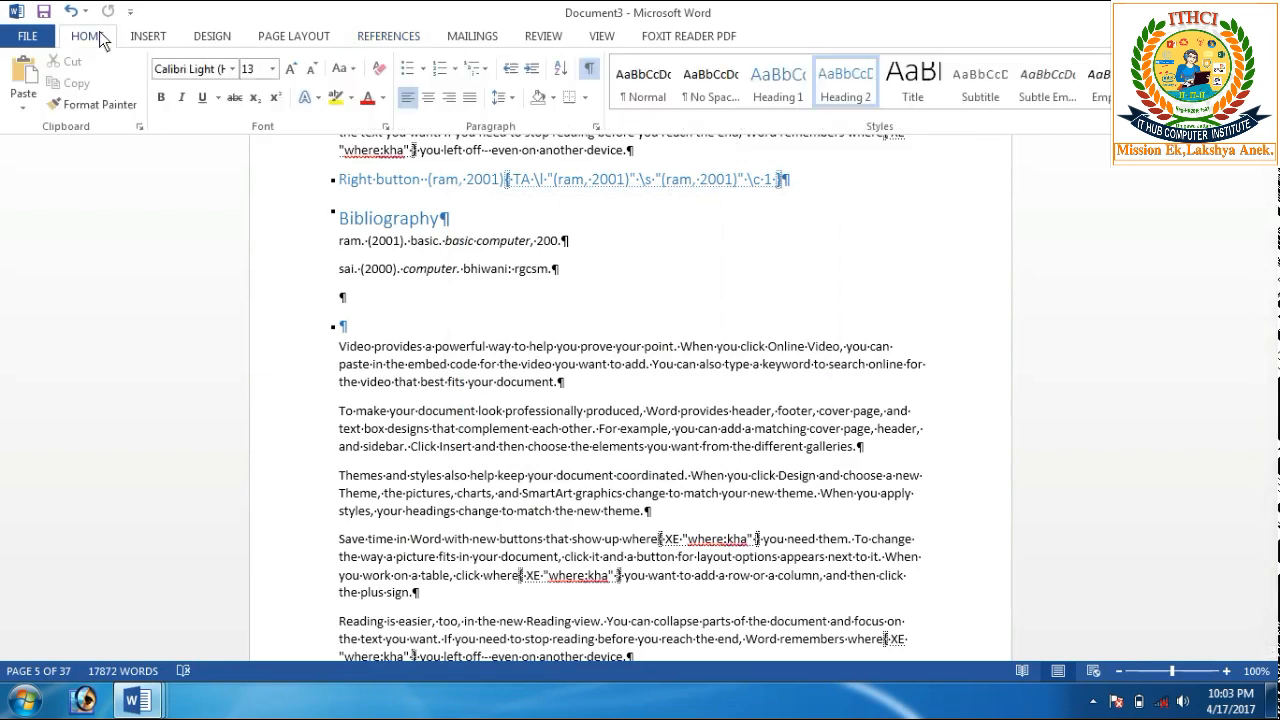
left_click(592, 70)
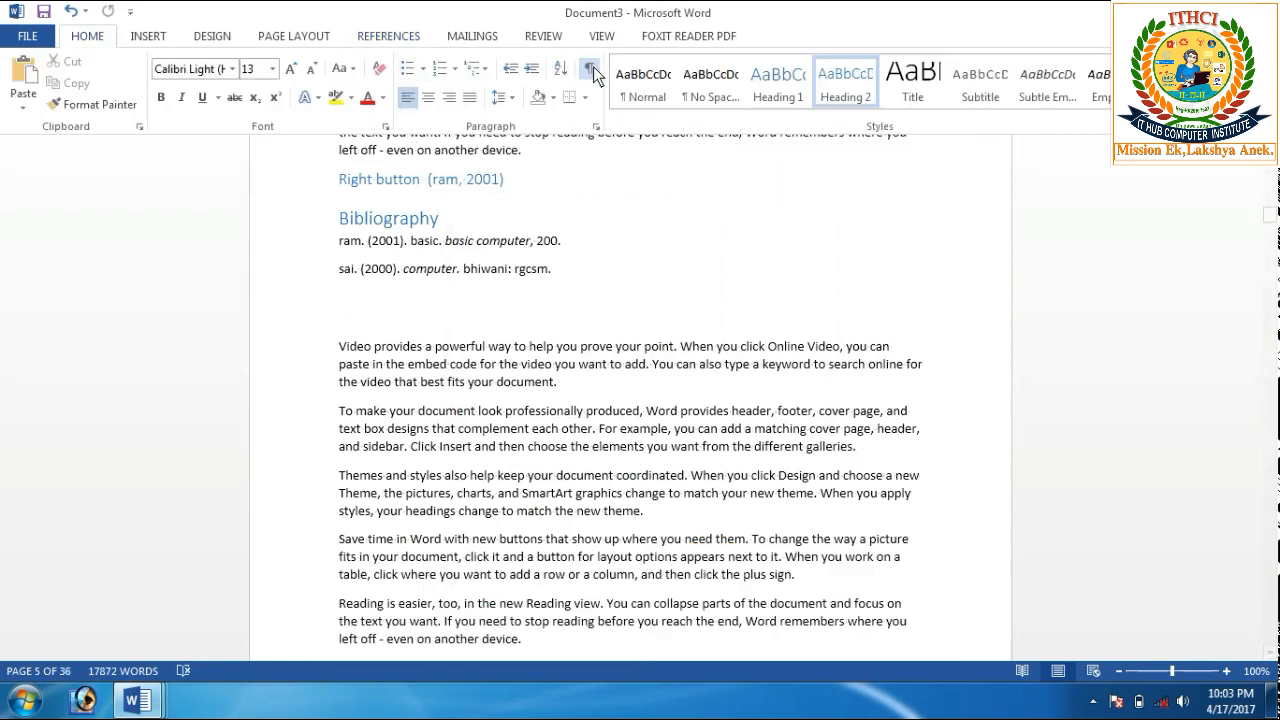
Insert a table of authorities for all categories below the index on page 1, using the template format and dotted tab leader
left_click_drag(1265, 220, 1272, 174)
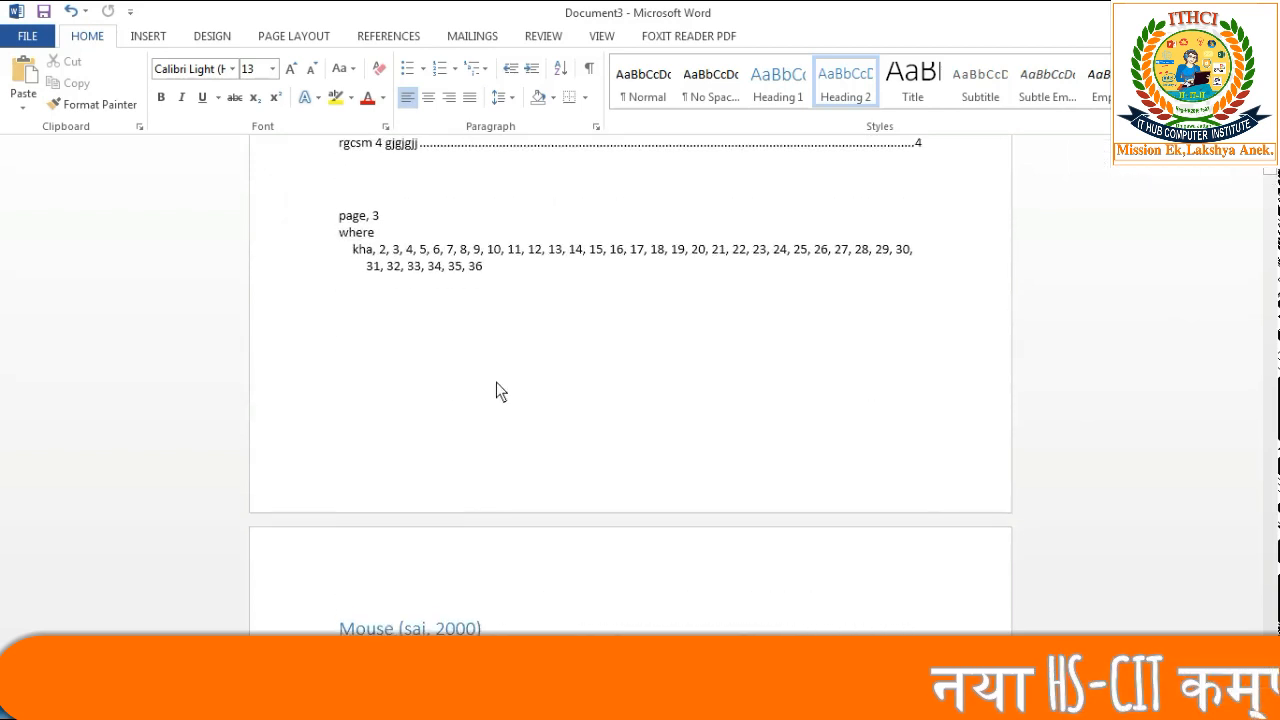
left_click(349, 356)
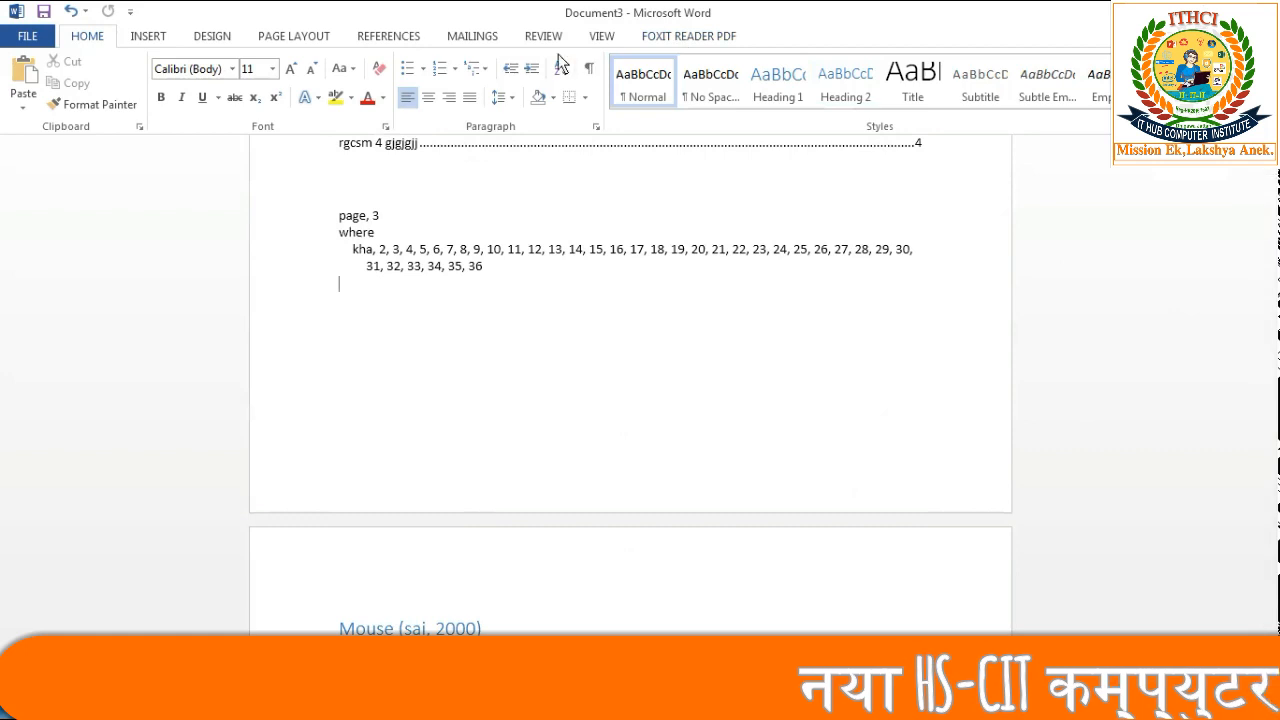
left_click(368, 35)
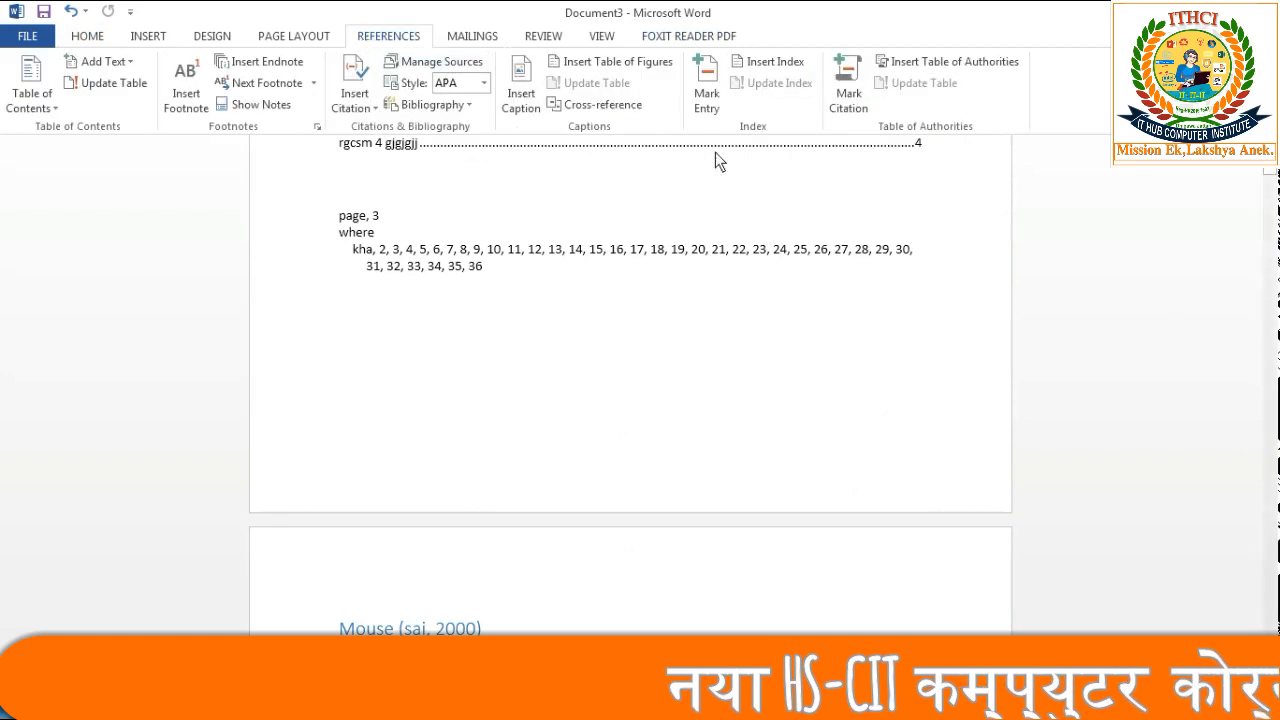
left_click(919, 60)
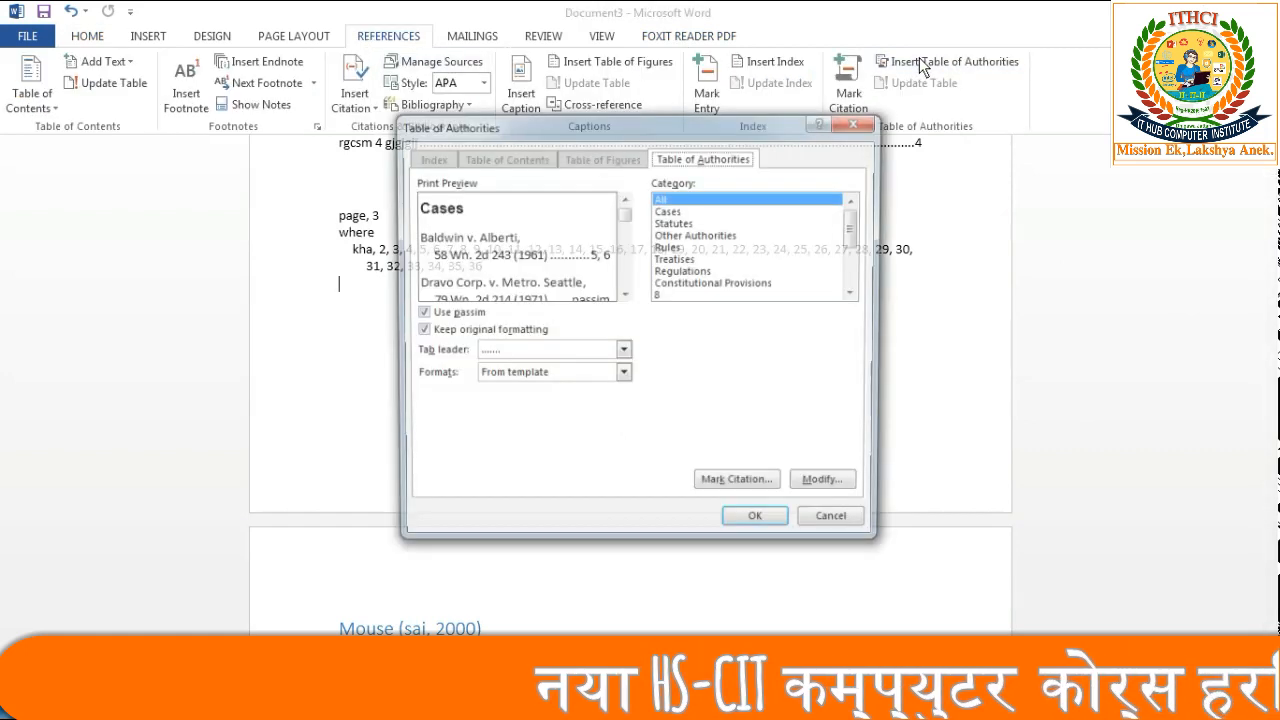
left_click(771, 525)
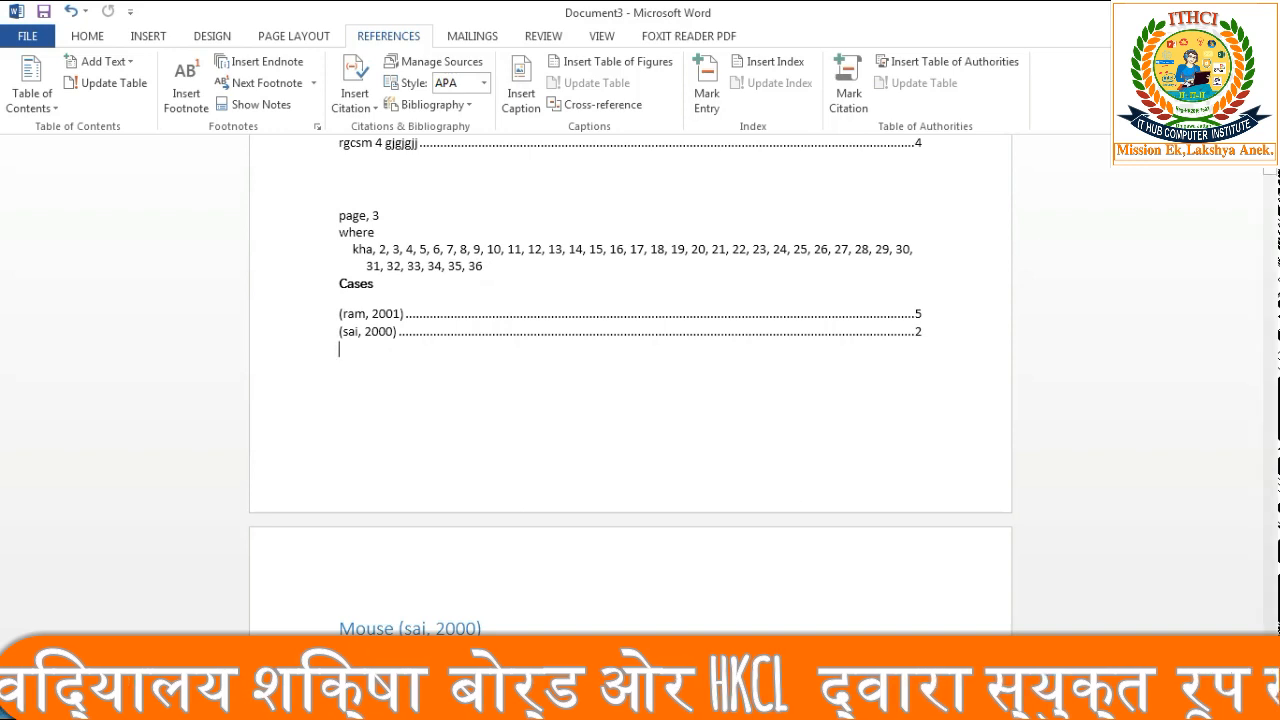
left_click(1093, 705)
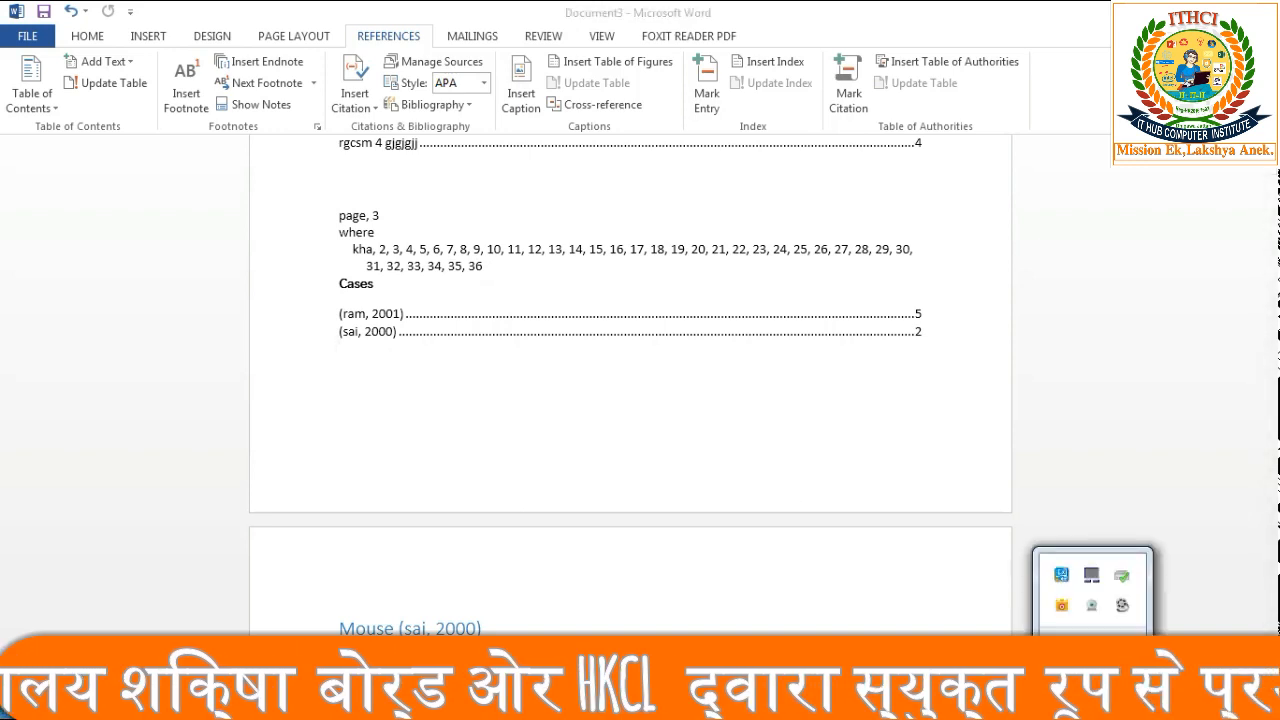
left_click(1123, 607)
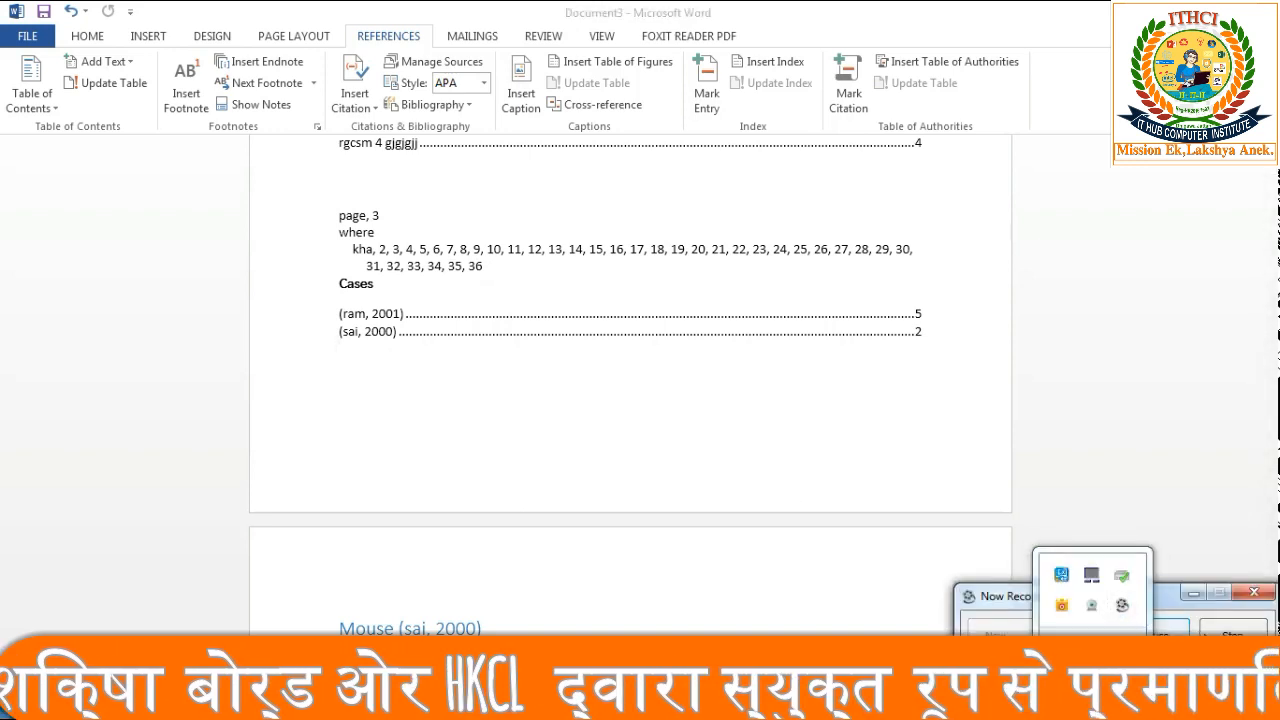